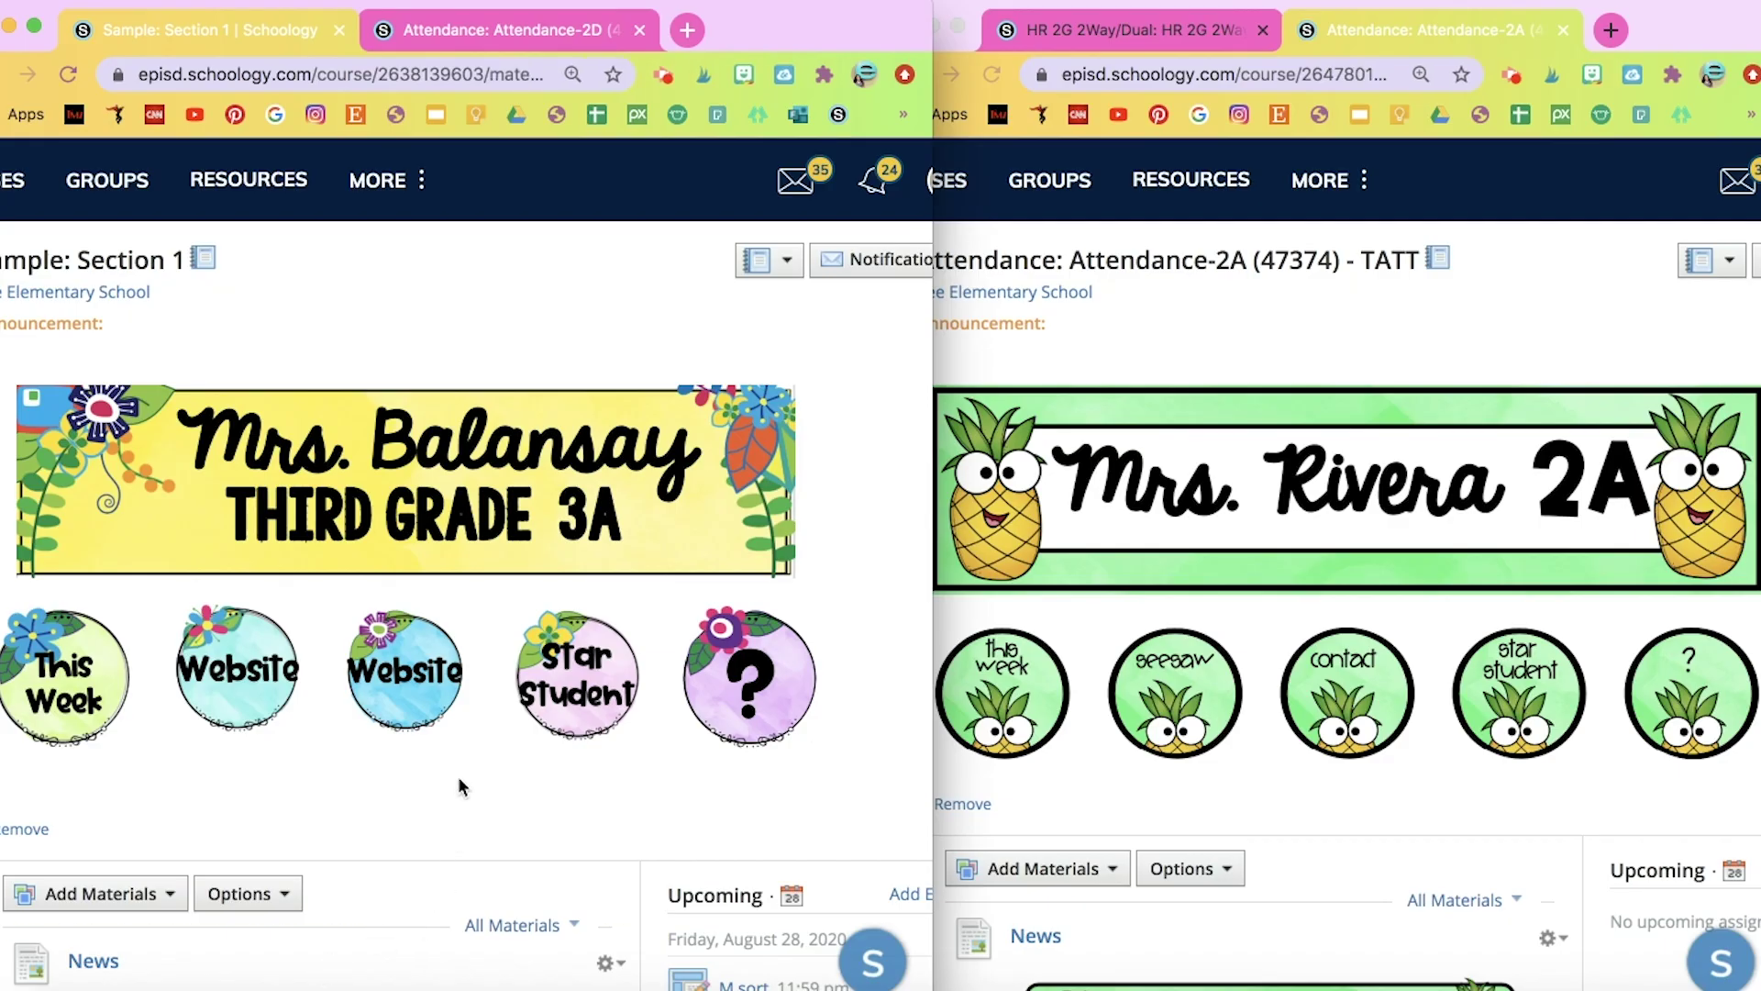
Browse the Attendance-2D course page with its Spanish Anuncios and Vistazo a la Semana sections.
{"action": "scroll", "coordinate": [459, 780], "scroll_direction": "down", "scroll_amount": 5}
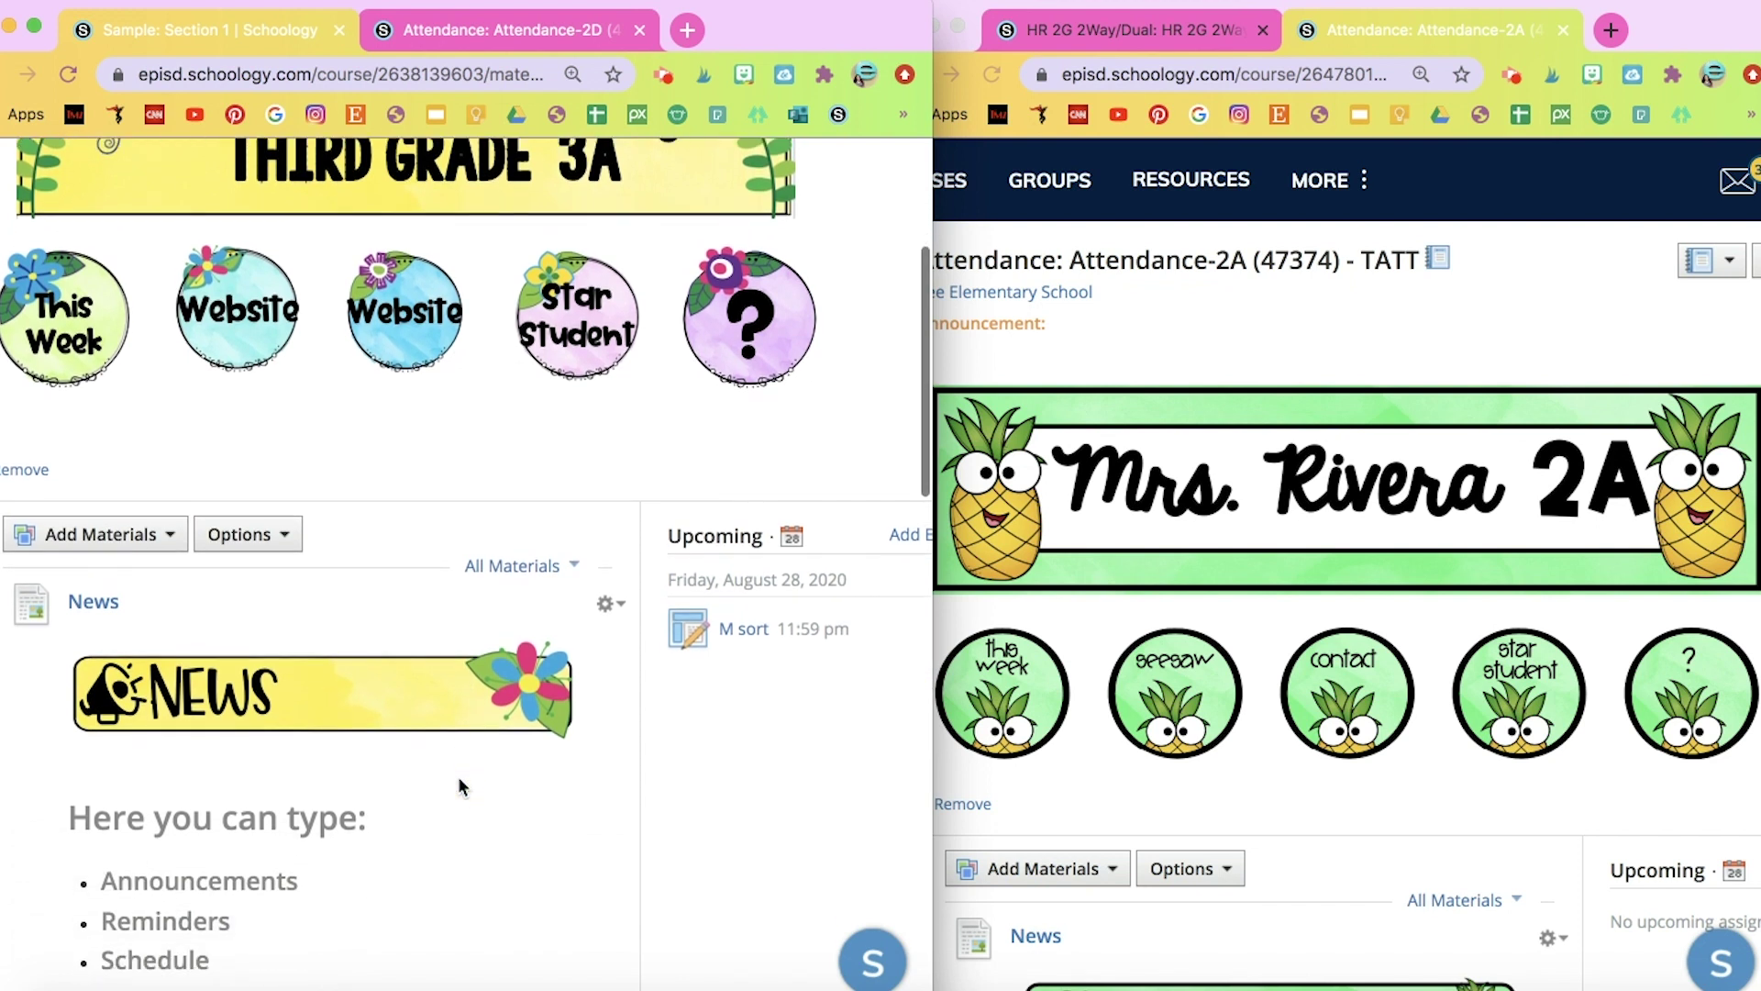
{"action": "scroll", "coordinate": [459, 780], "scroll_direction": "down", "scroll_amount": 6}
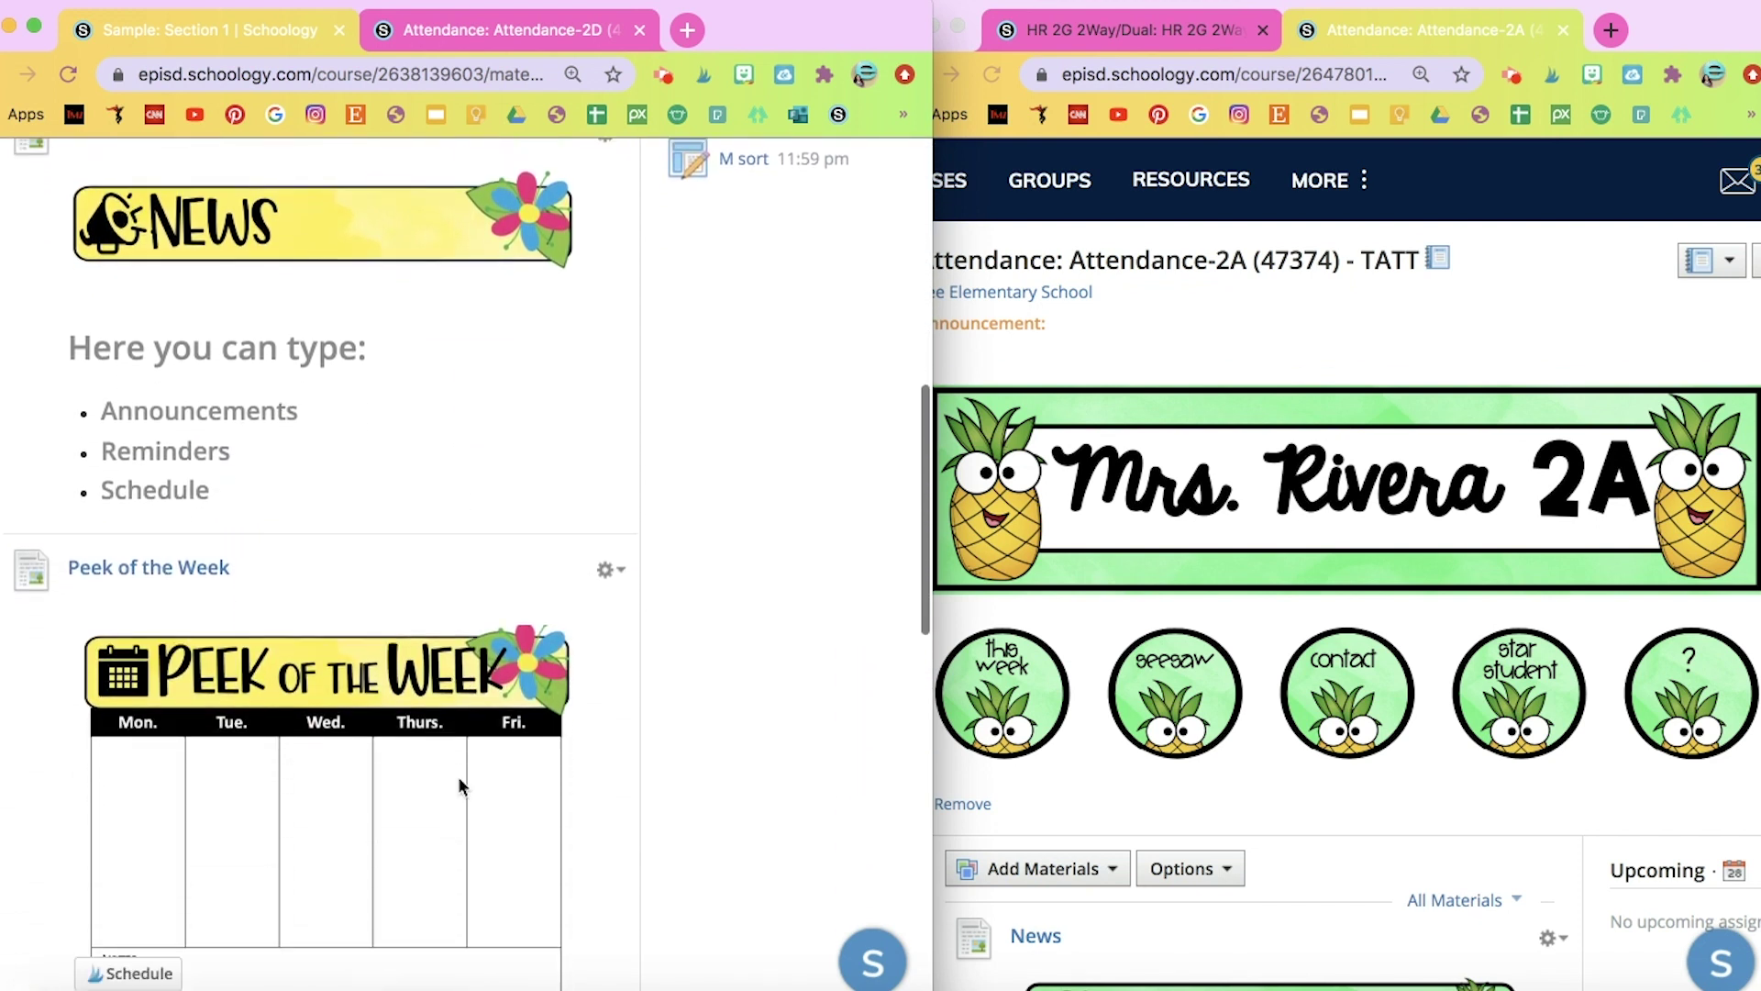
{"action": "scroll", "coordinate": [459, 779], "scroll_direction": "down", "scroll_amount": 6}
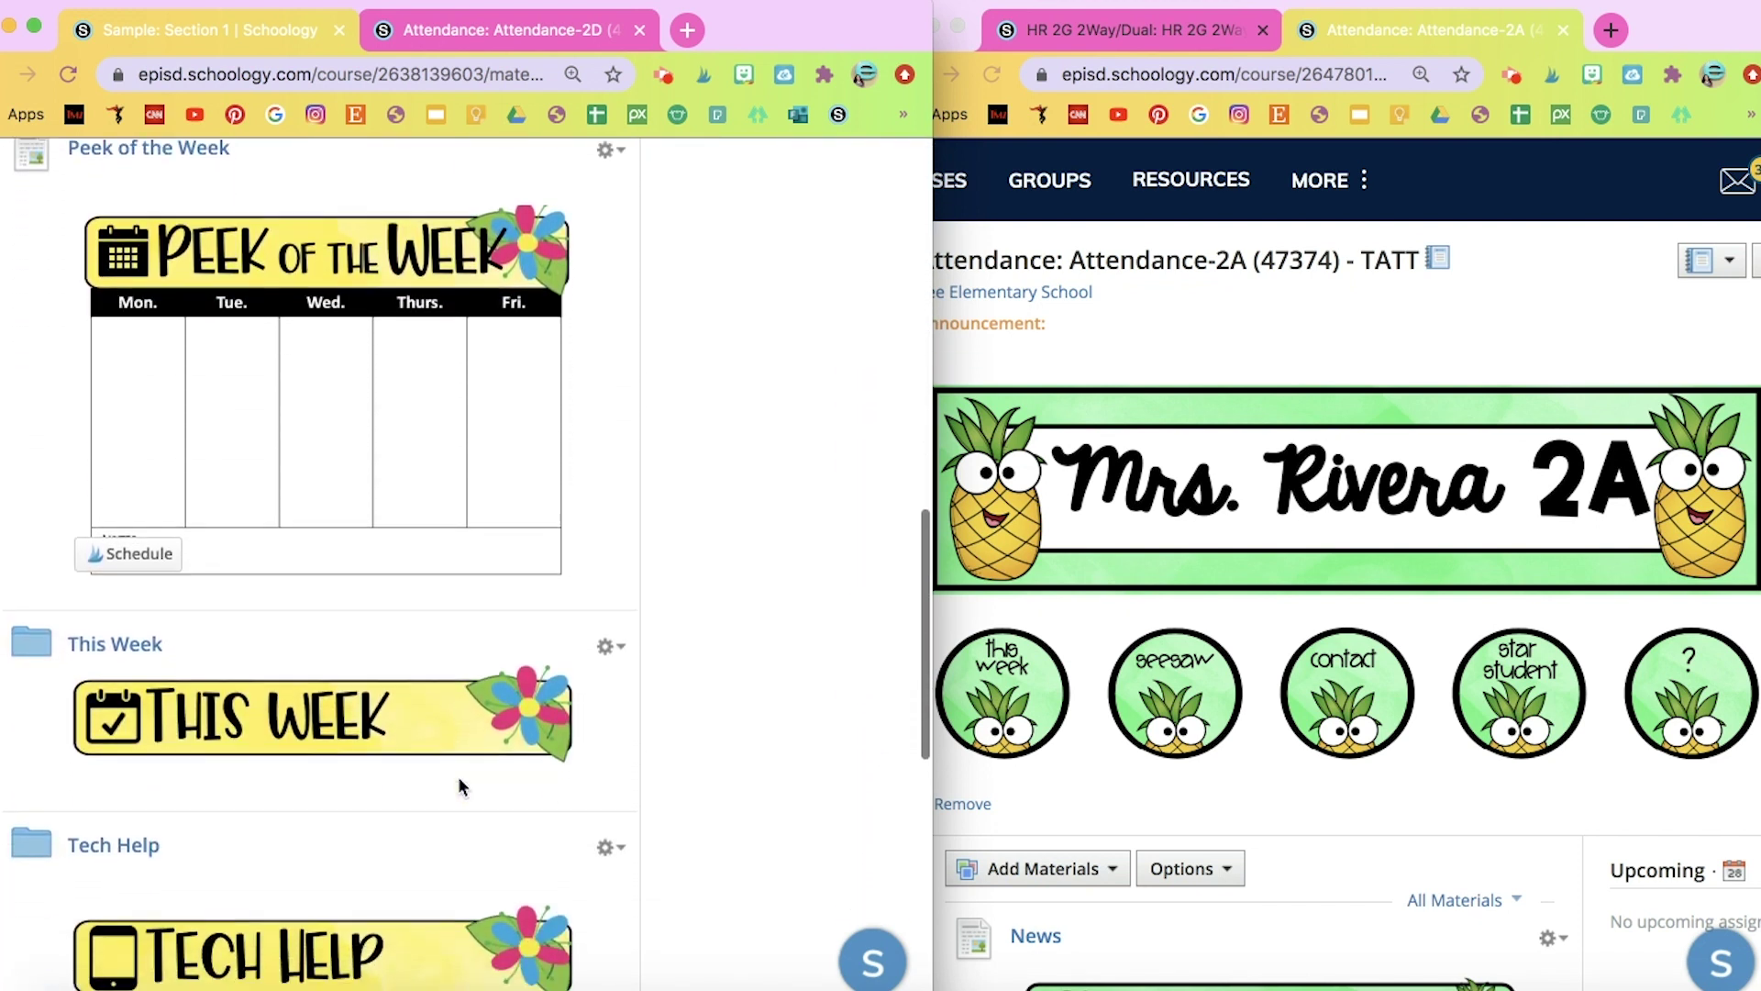
{"action": "scroll", "coordinate": [458, 776], "scroll_direction": "down", "scroll_amount": 4}
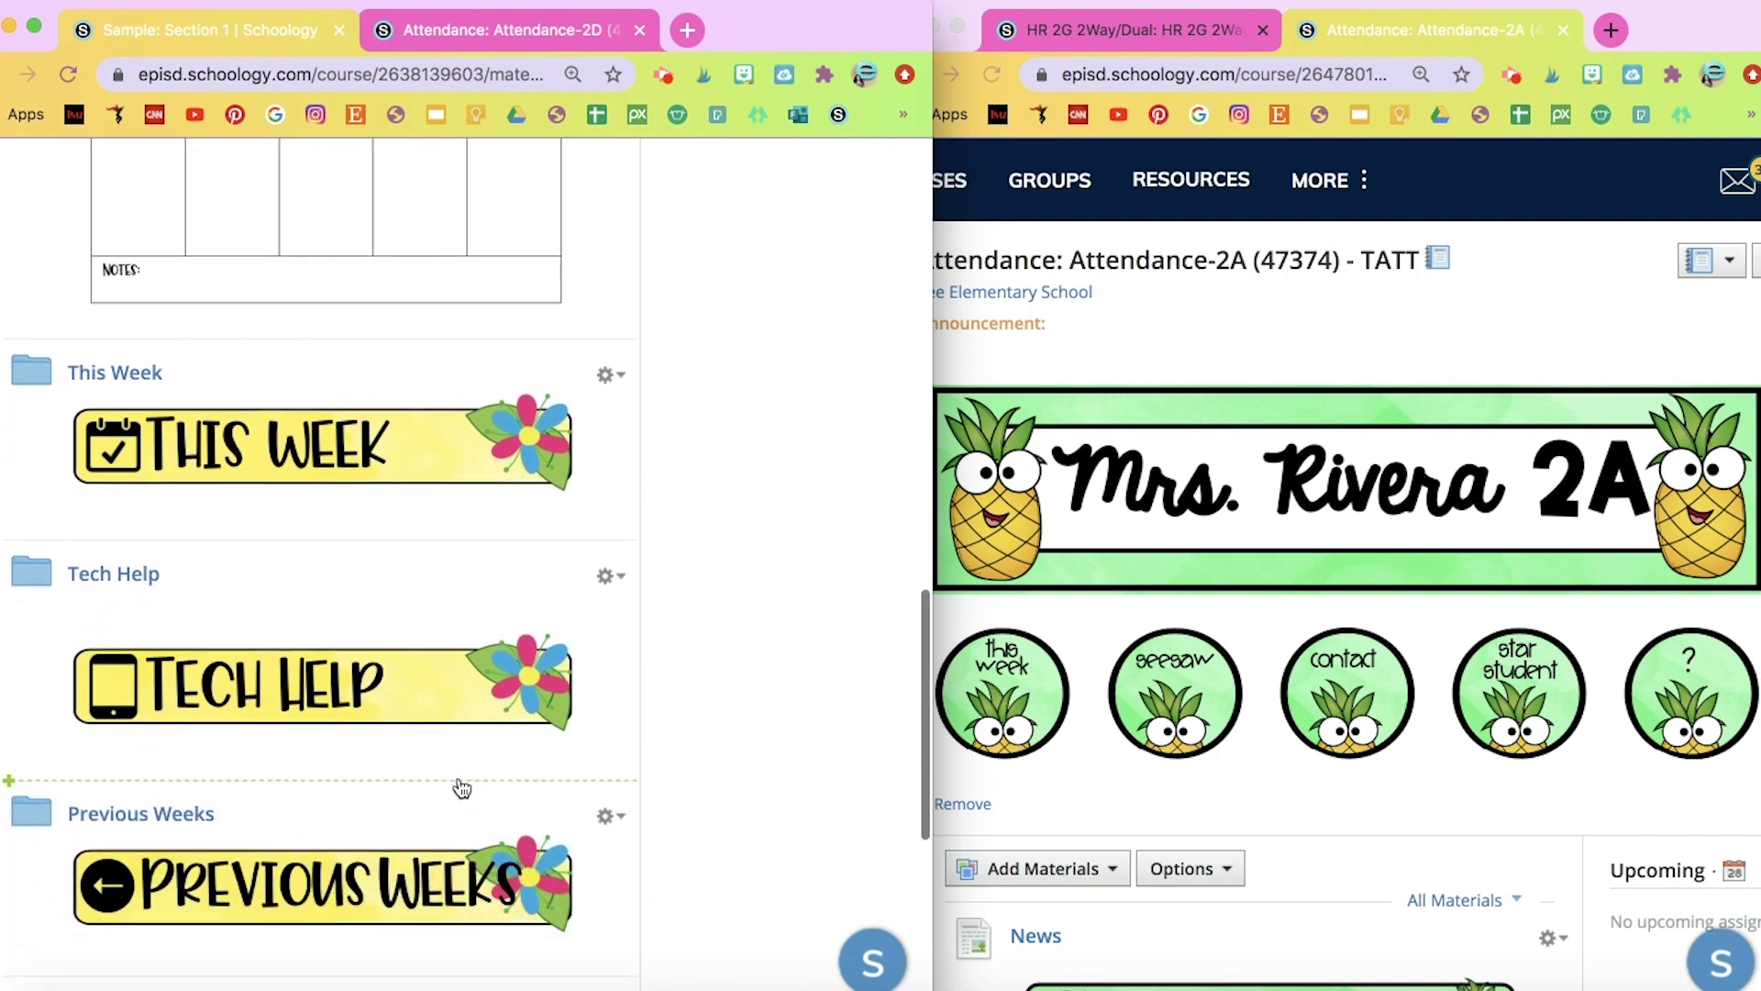
{"action": "scroll", "coordinate": [459, 780], "scroll_direction": "down", "scroll_amount": 4}
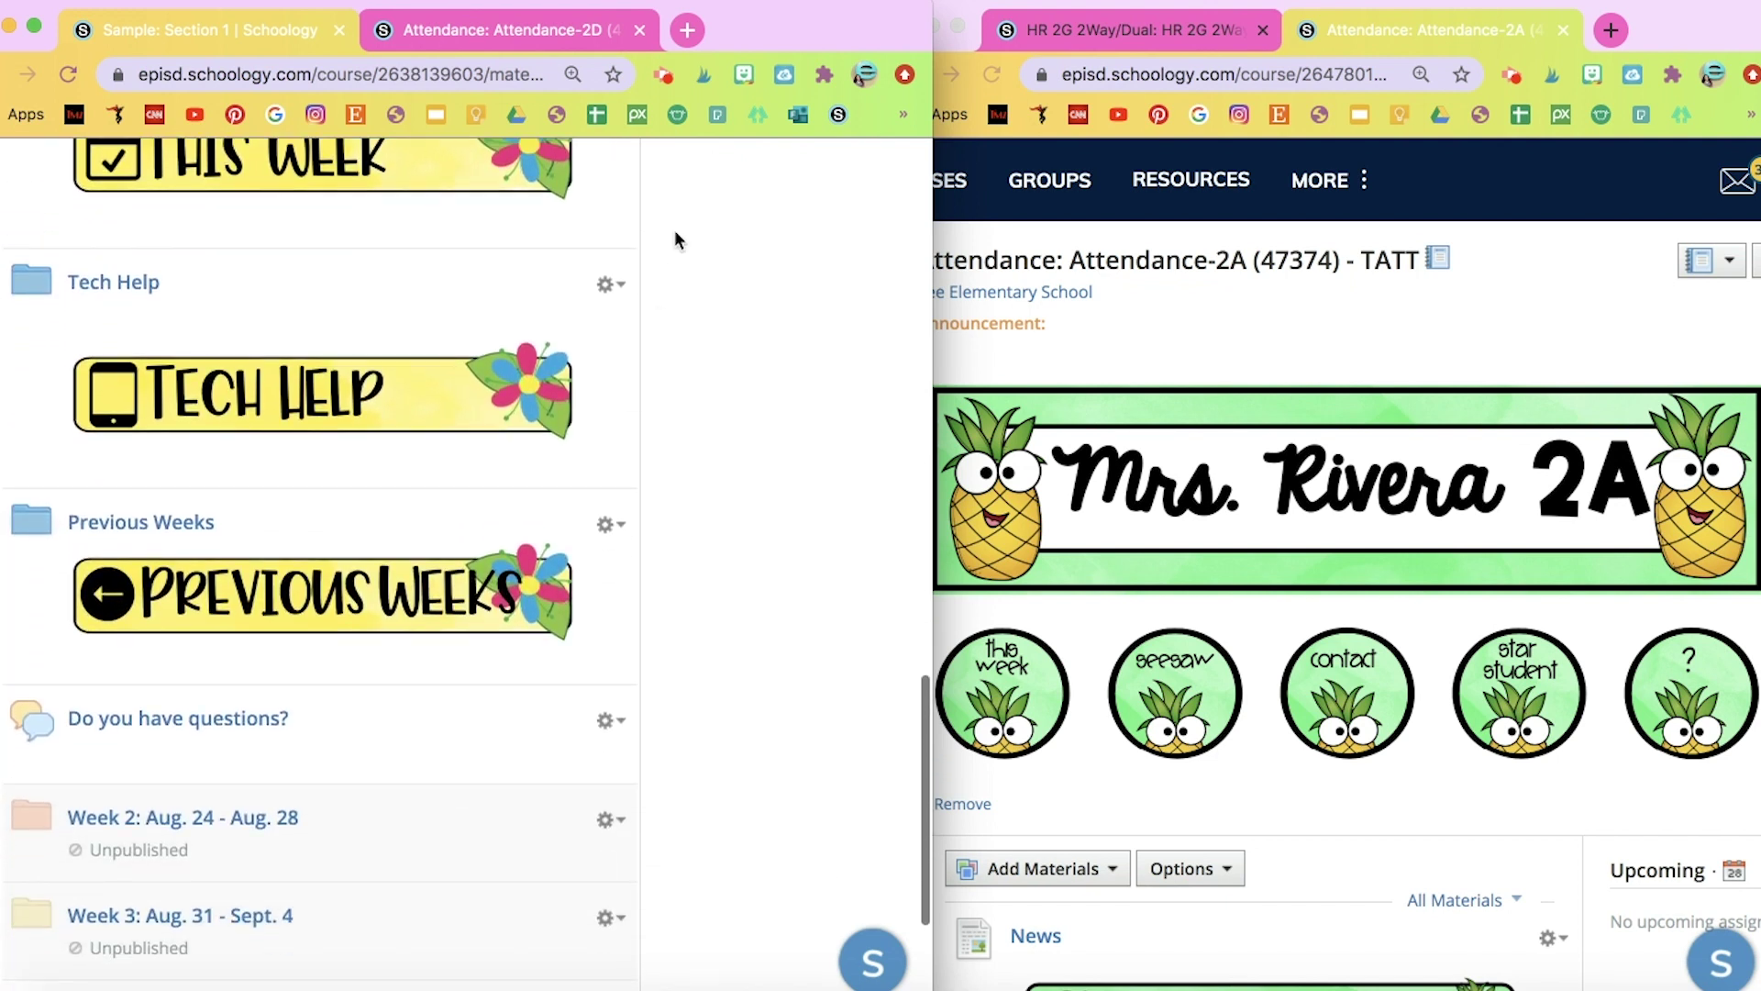
{"action": "left_click", "coordinate": [570, 33]}
{"action": "scroll", "coordinate": [593, 514], "scroll_direction": "down", "scroll_amount": 2}
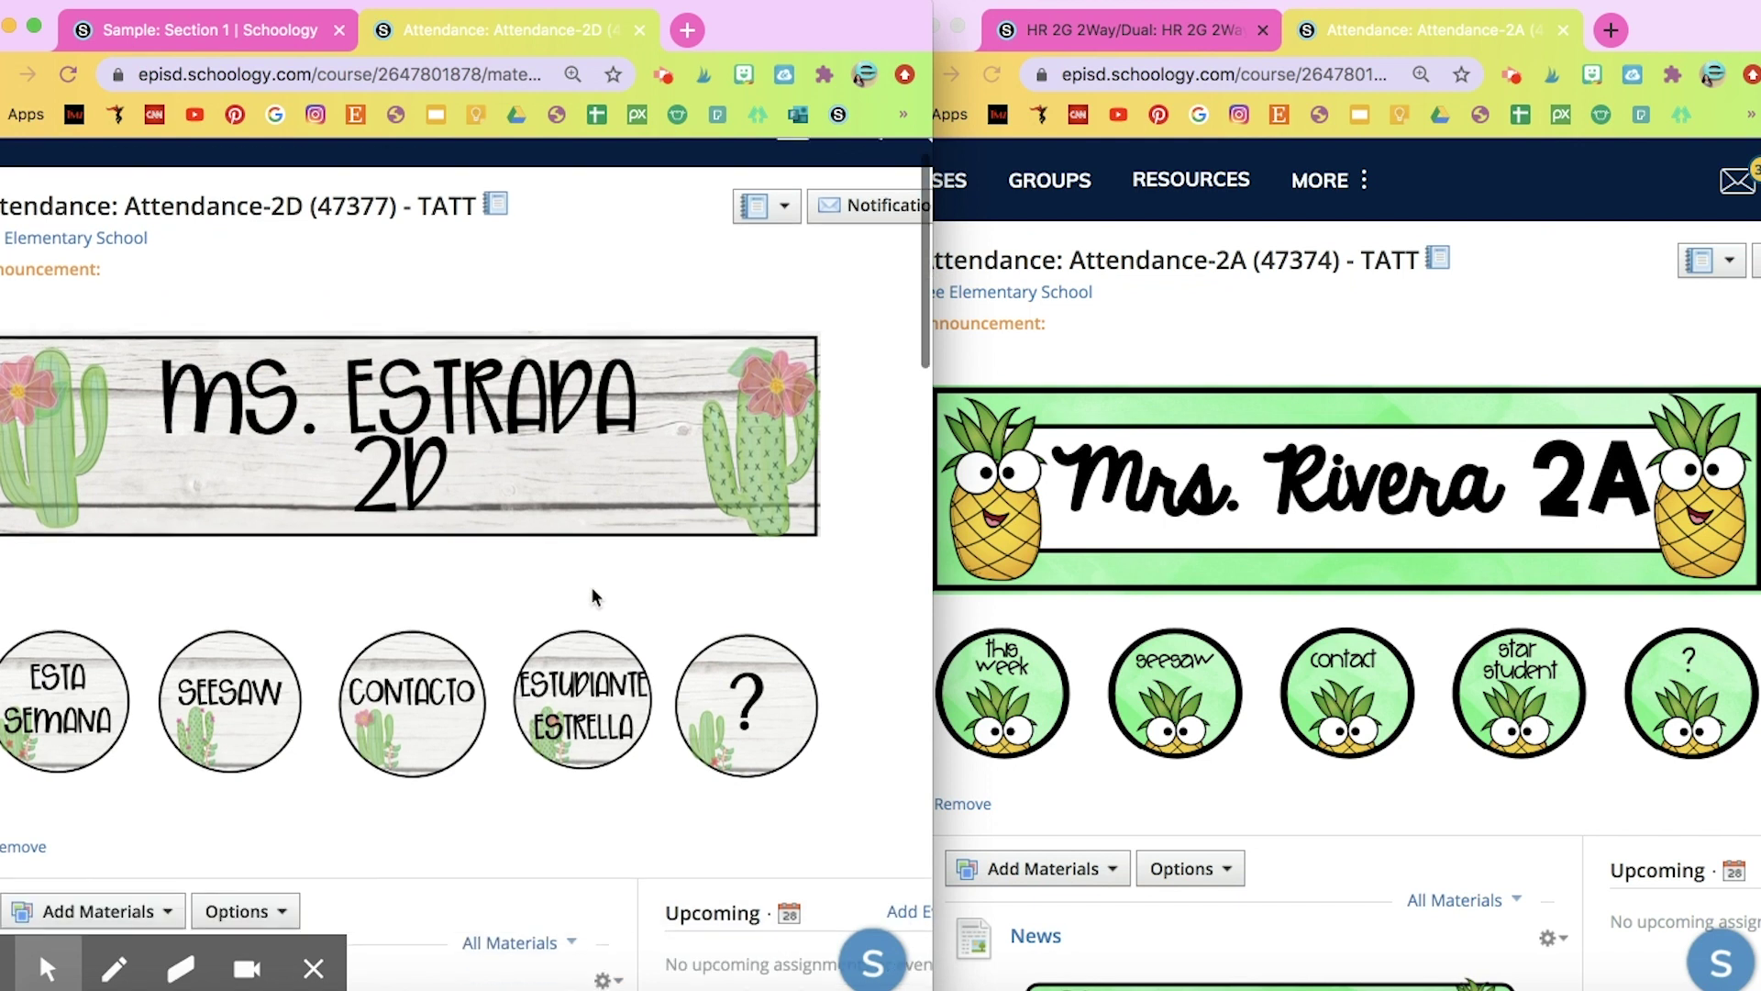
{"action": "scroll", "coordinate": [593, 597], "scroll_direction": "down", "scroll_amount": 3}
{"action": "scroll", "coordinate": [592, 597], "scroll_direction": "down", "scroll_amount": 3}
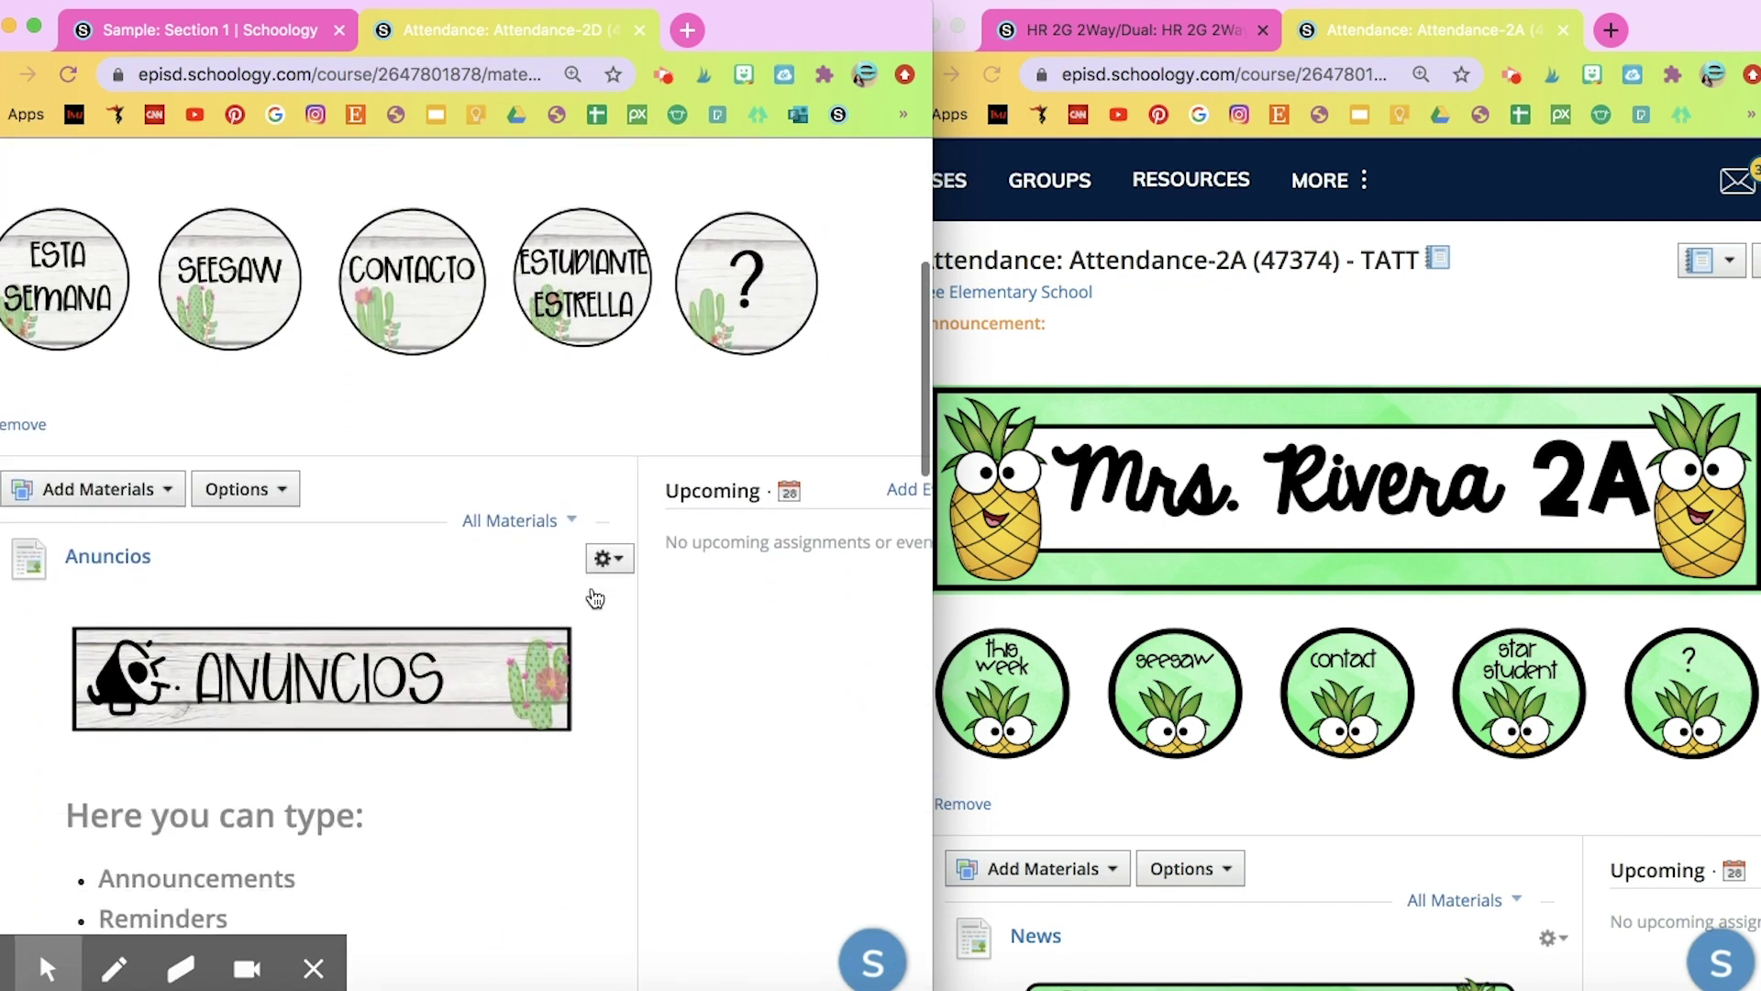
{"action": "scroll", "coordinate": [595, 598], "scroll_direction": "down", "scroll_amount": 3}
{"action": "scroll", "coordinate": [595, 597], "scroll_direction": "down", "scroll_amount": 3}
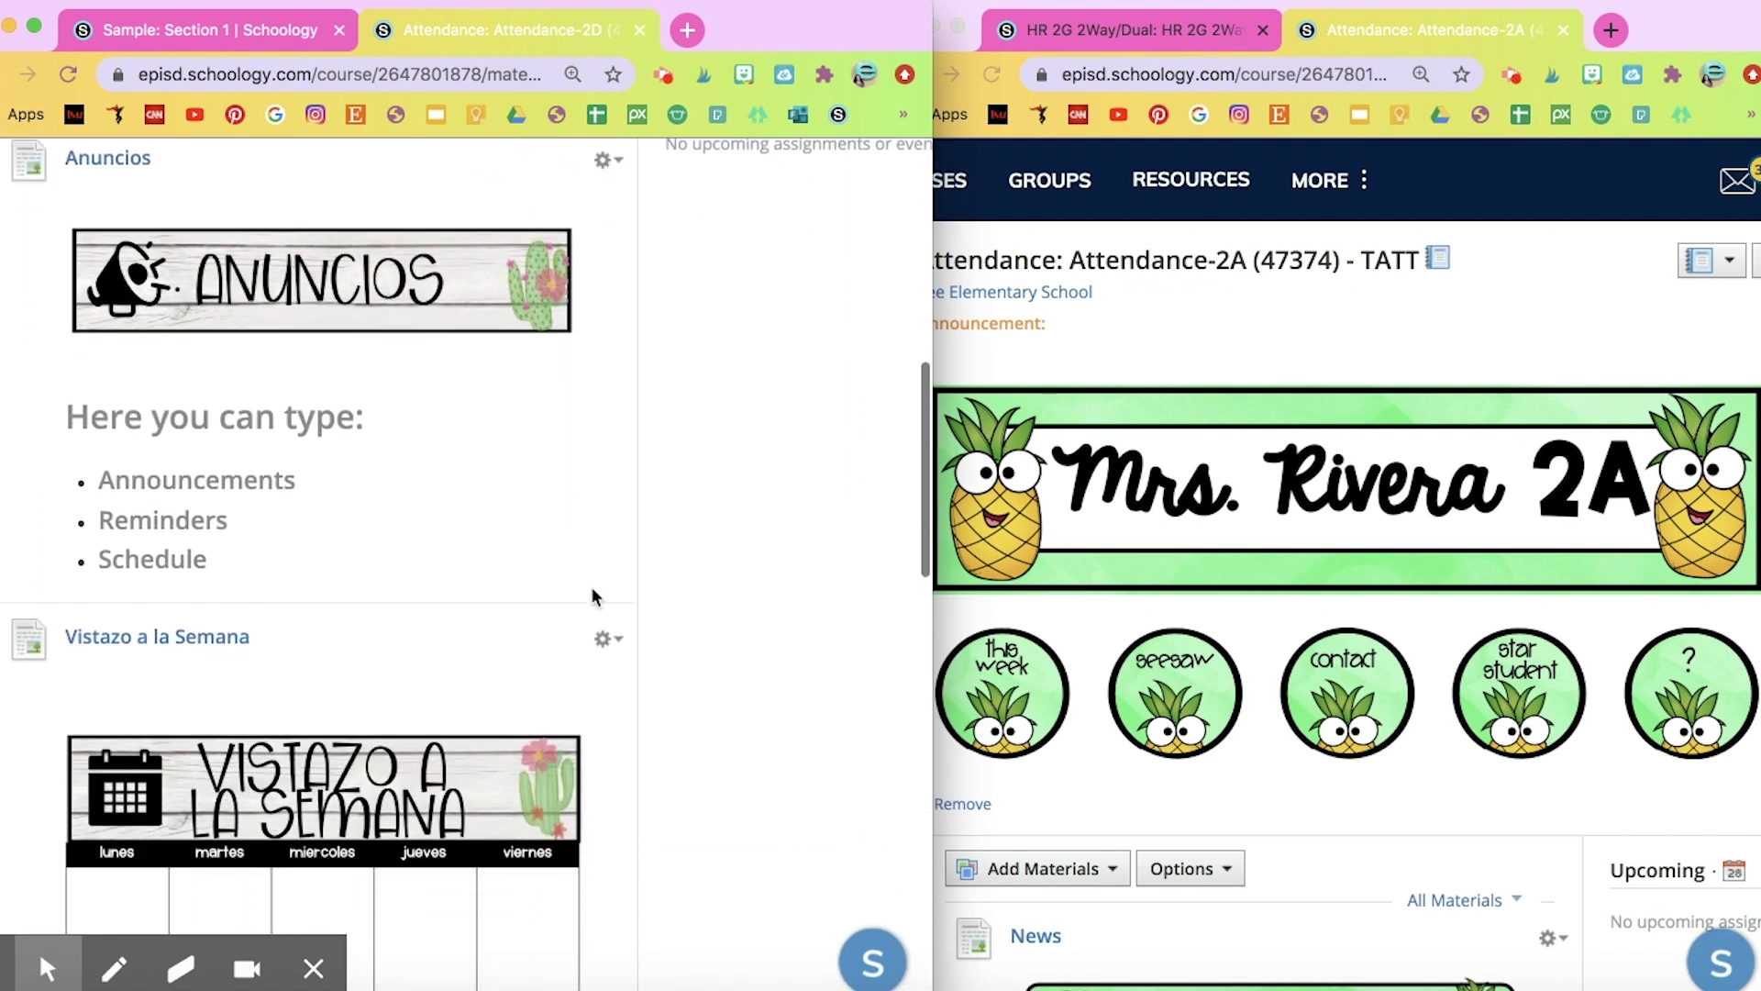
{"action": "scroll", "coordinate": [593, 597], "scroll_direction": "down", "scroll_amount": 3}
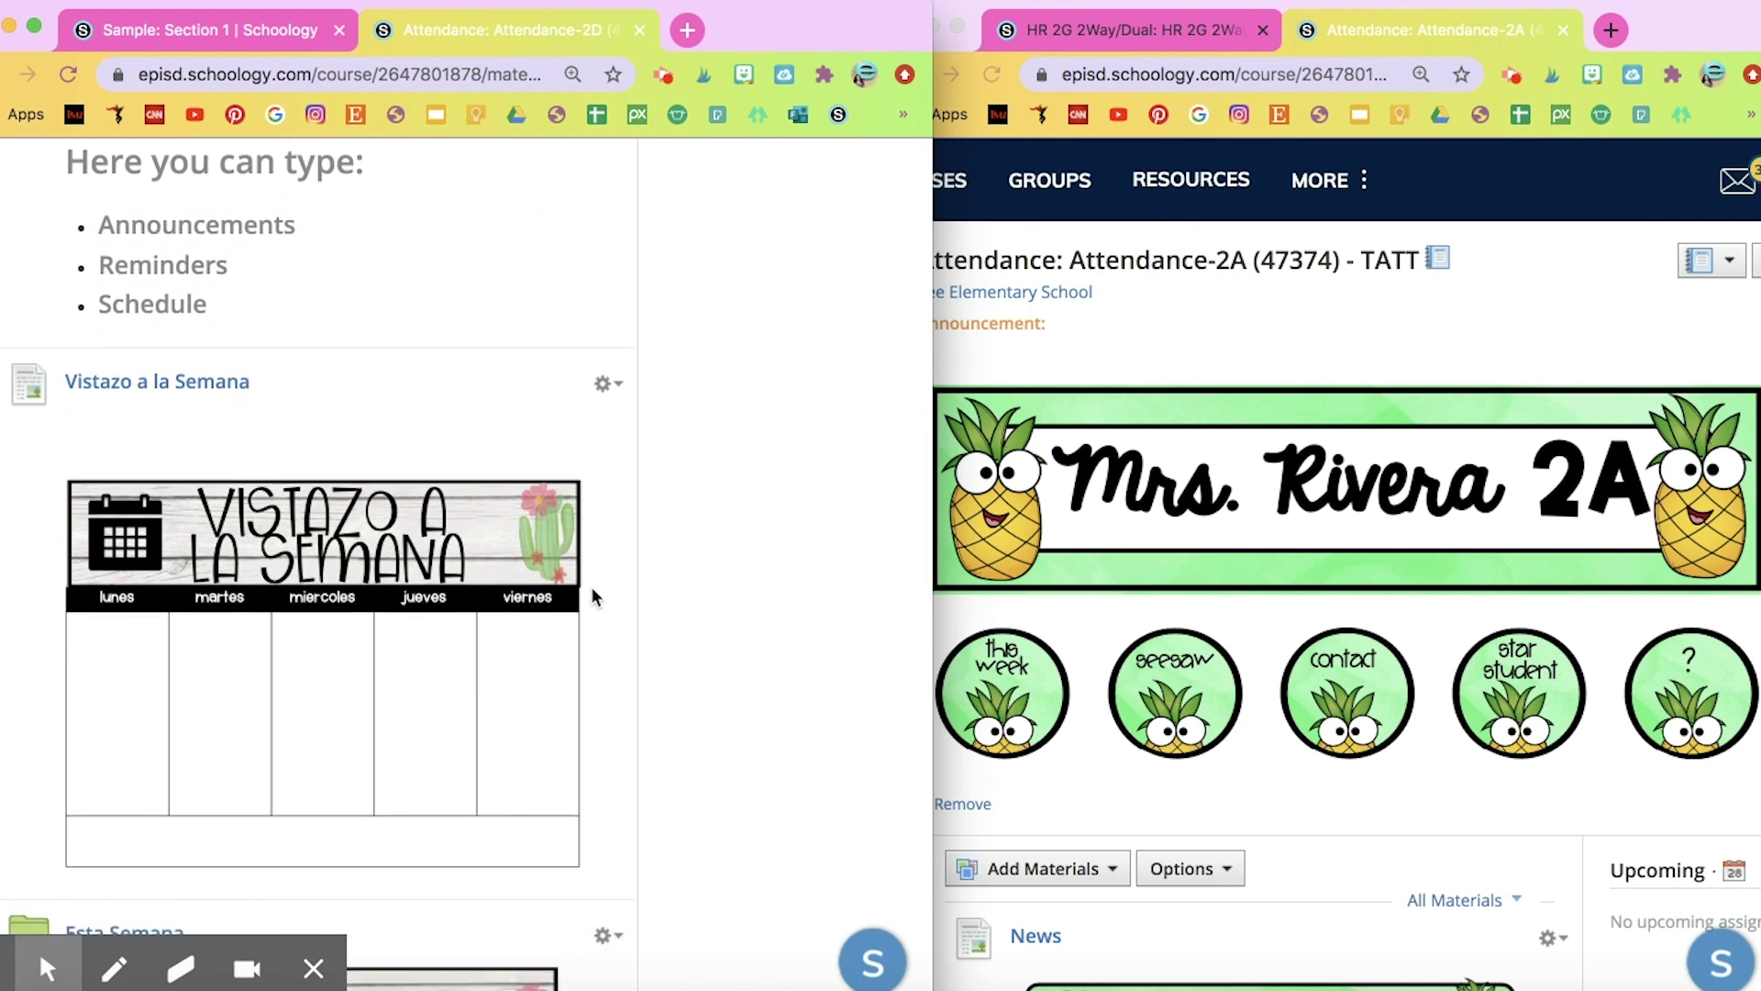
{"action": "scroll", "coordinate": [592, 597], "scroll_direction": "up", "scroll_amount": 5}
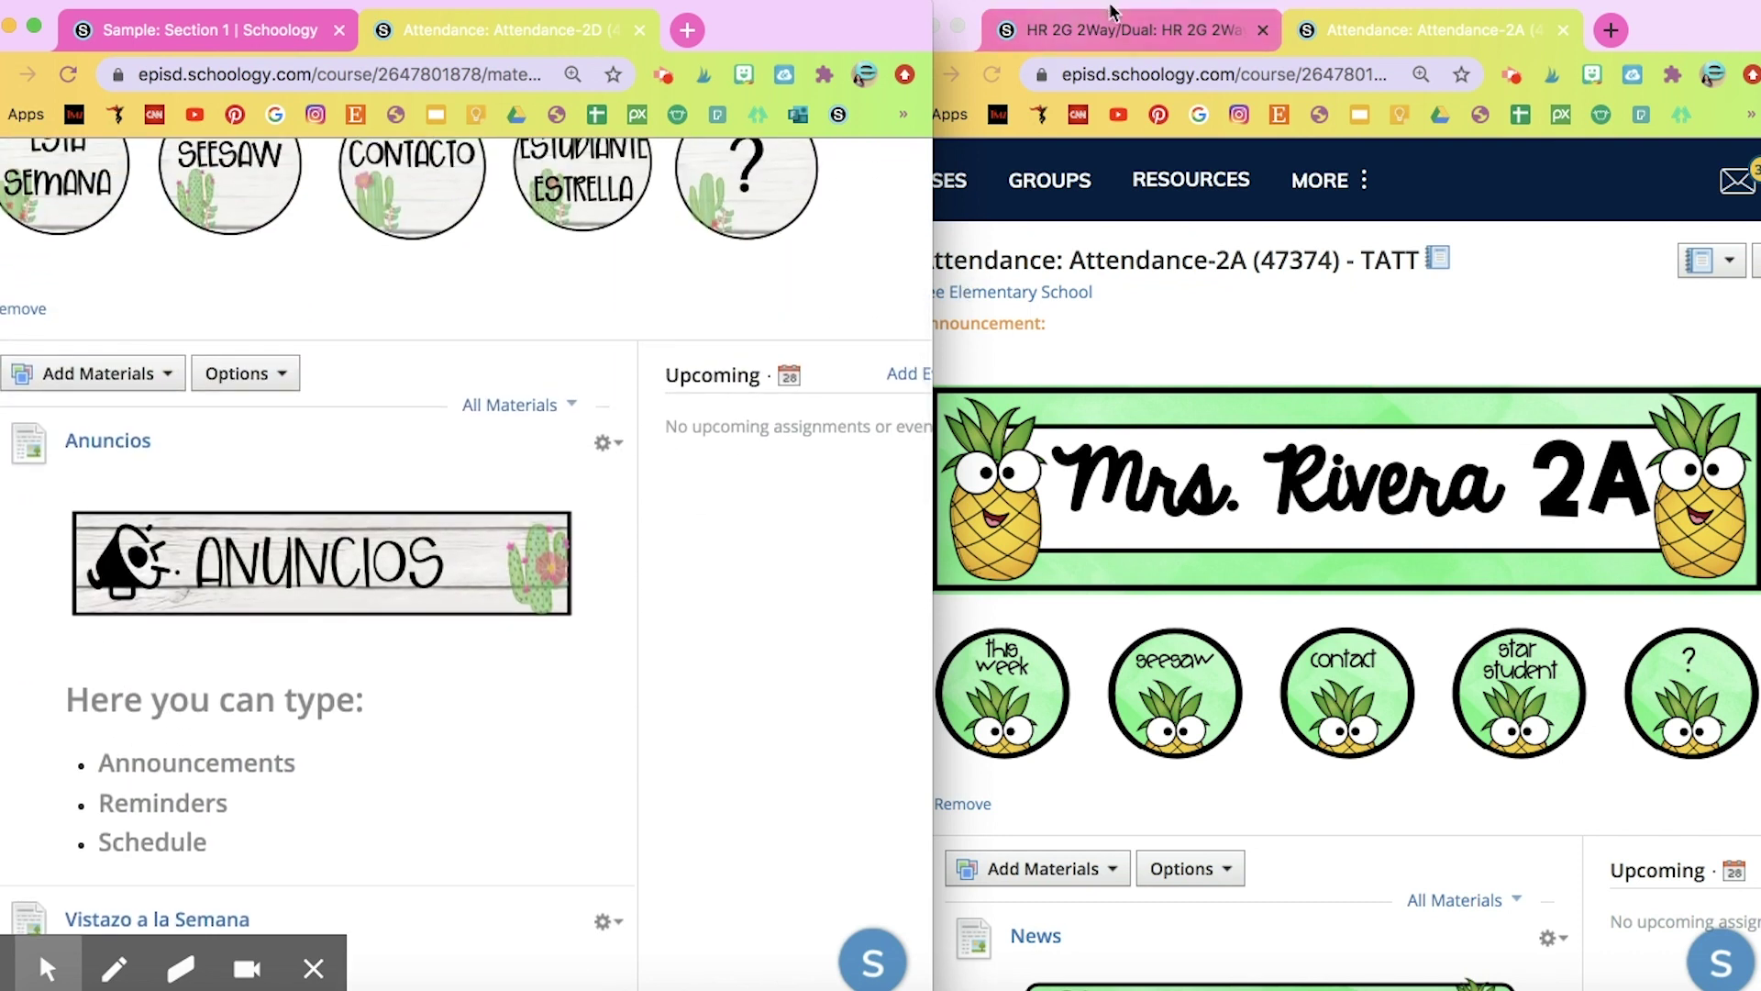
Look through the 2C dual-language course page, then return to Attendance-2A.
{"action": "left_click", "coordinate": [1128, 29]}
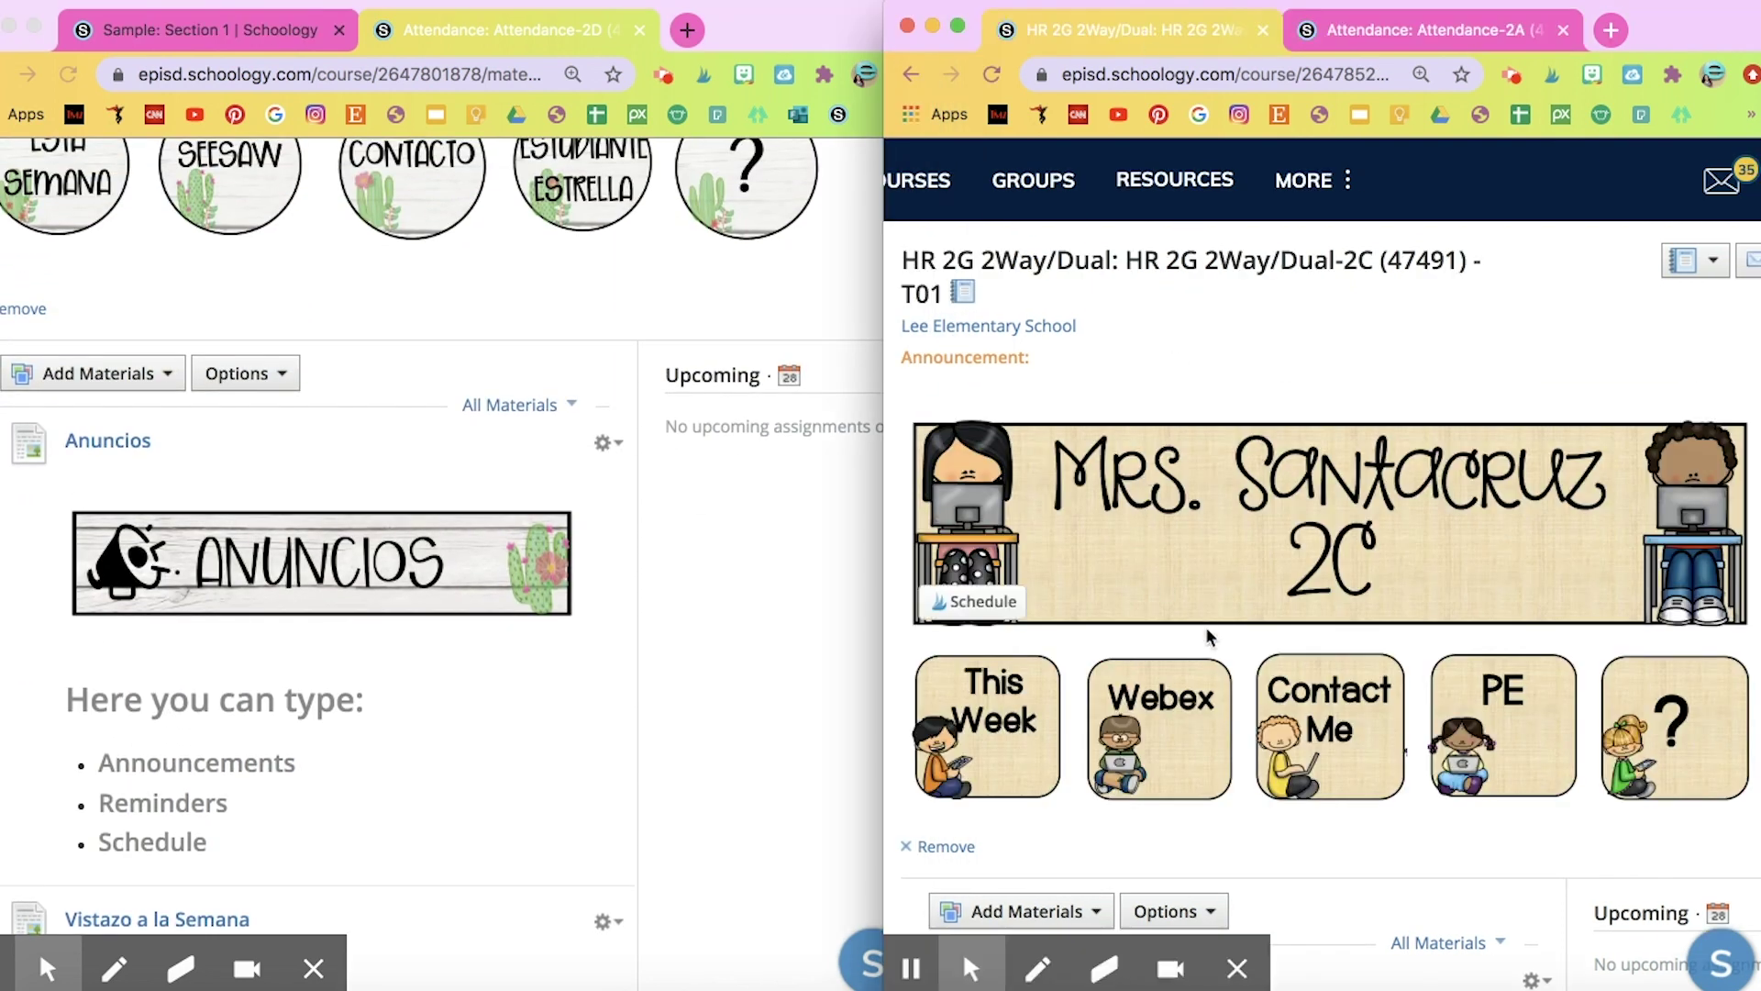
{"action": "scroll", "coordinate": [1207, 637], "scroll_direction": "down", "scroll_amount": 3}
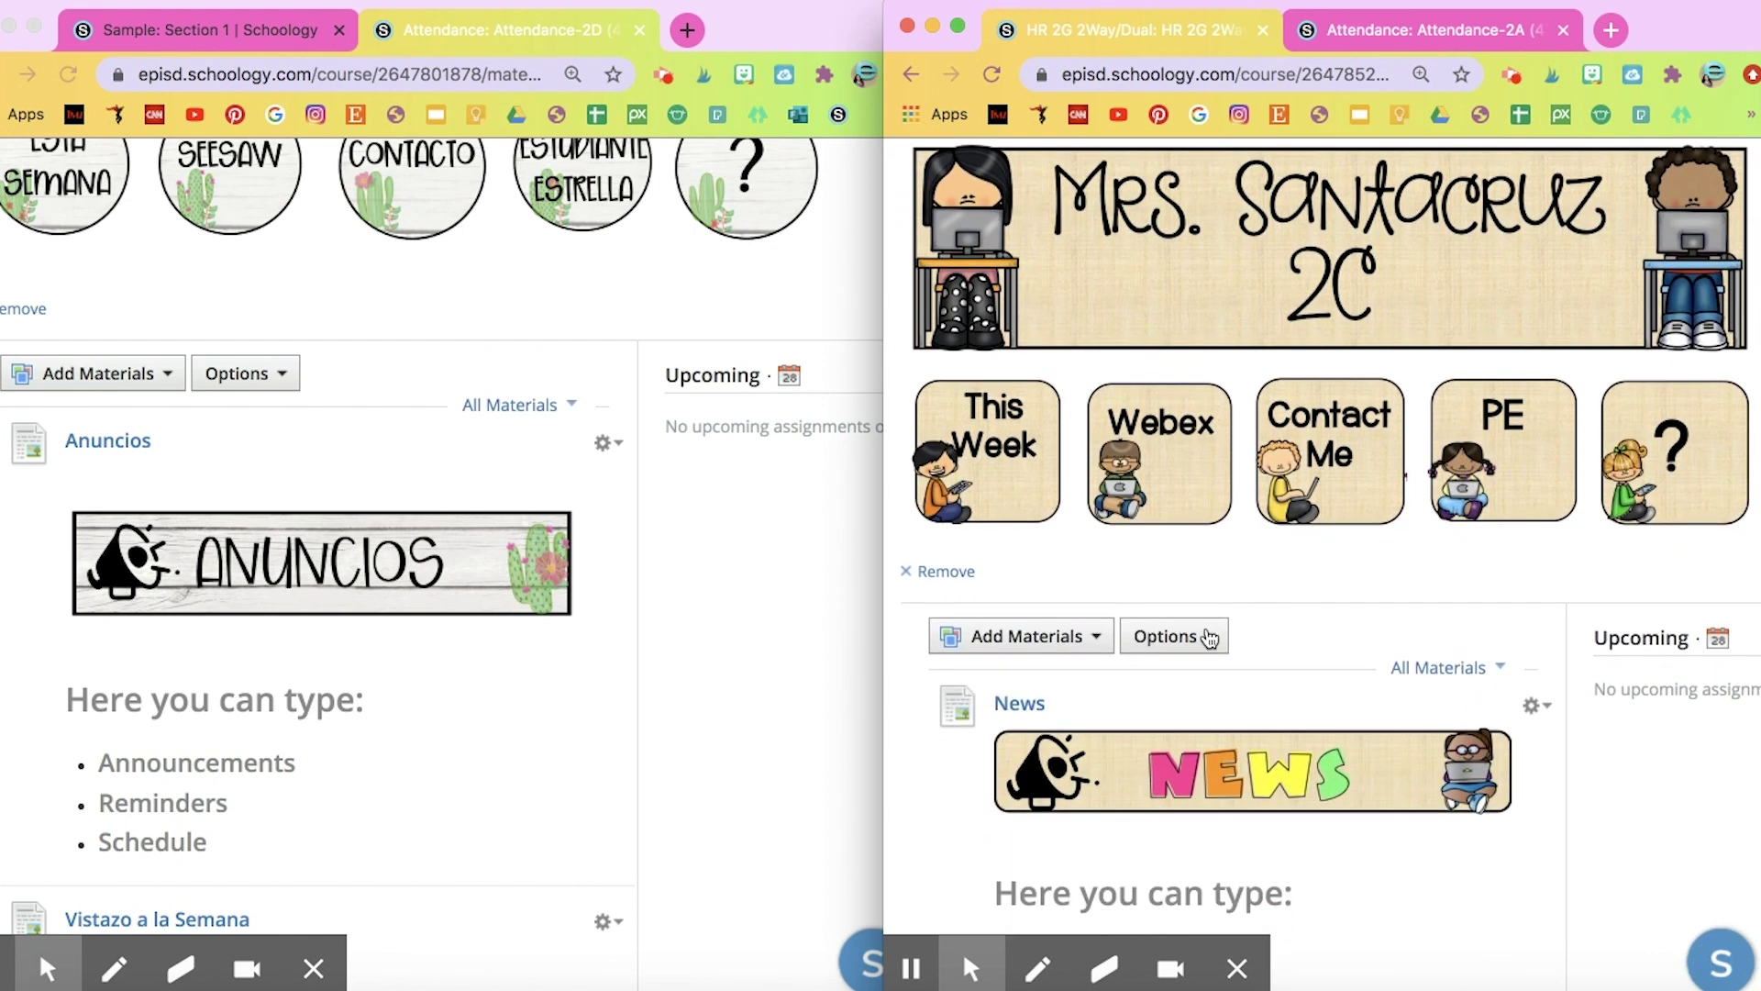
{"action": "scroll", "coordinate": [1207, 636], "scroll_direction": "down", "scroll_amount": 3}
{"action": "scroll", "coordinate": [1209, 636], "scroll_direction": "down", "scroll_amount": 2}
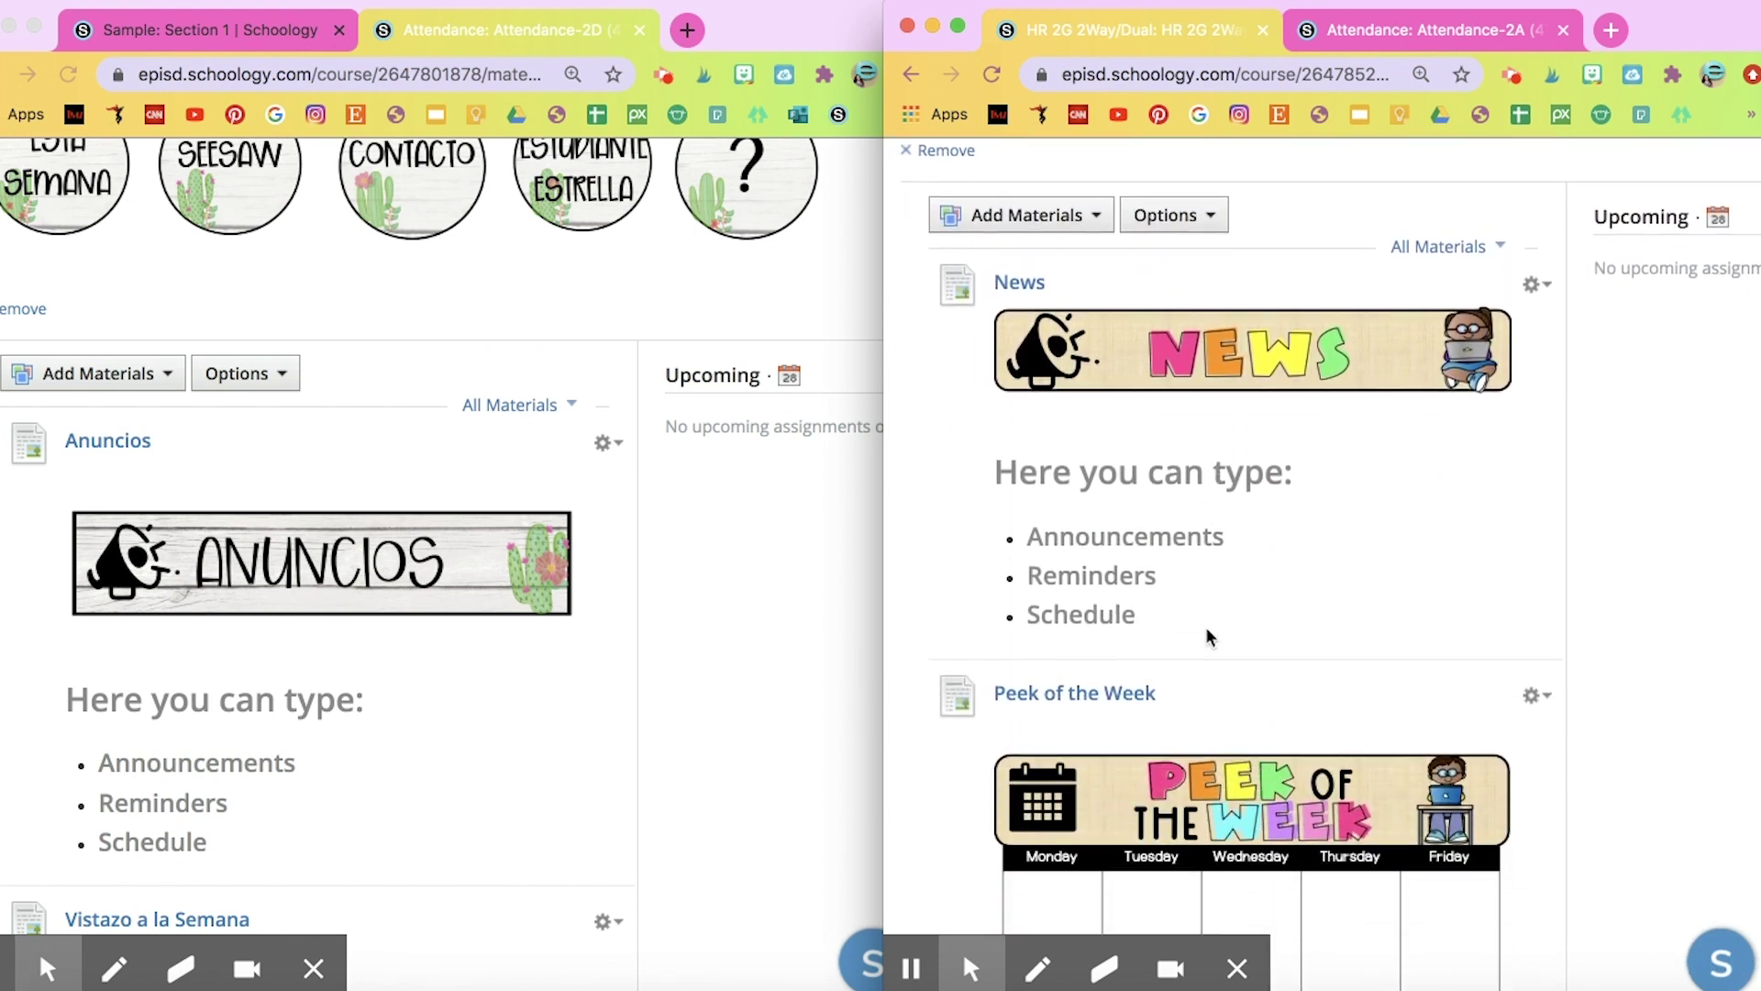
{"action": "scroll", "coordinate": [1207, 637], "scroll_direction": "down", "scroll_amount": 1}
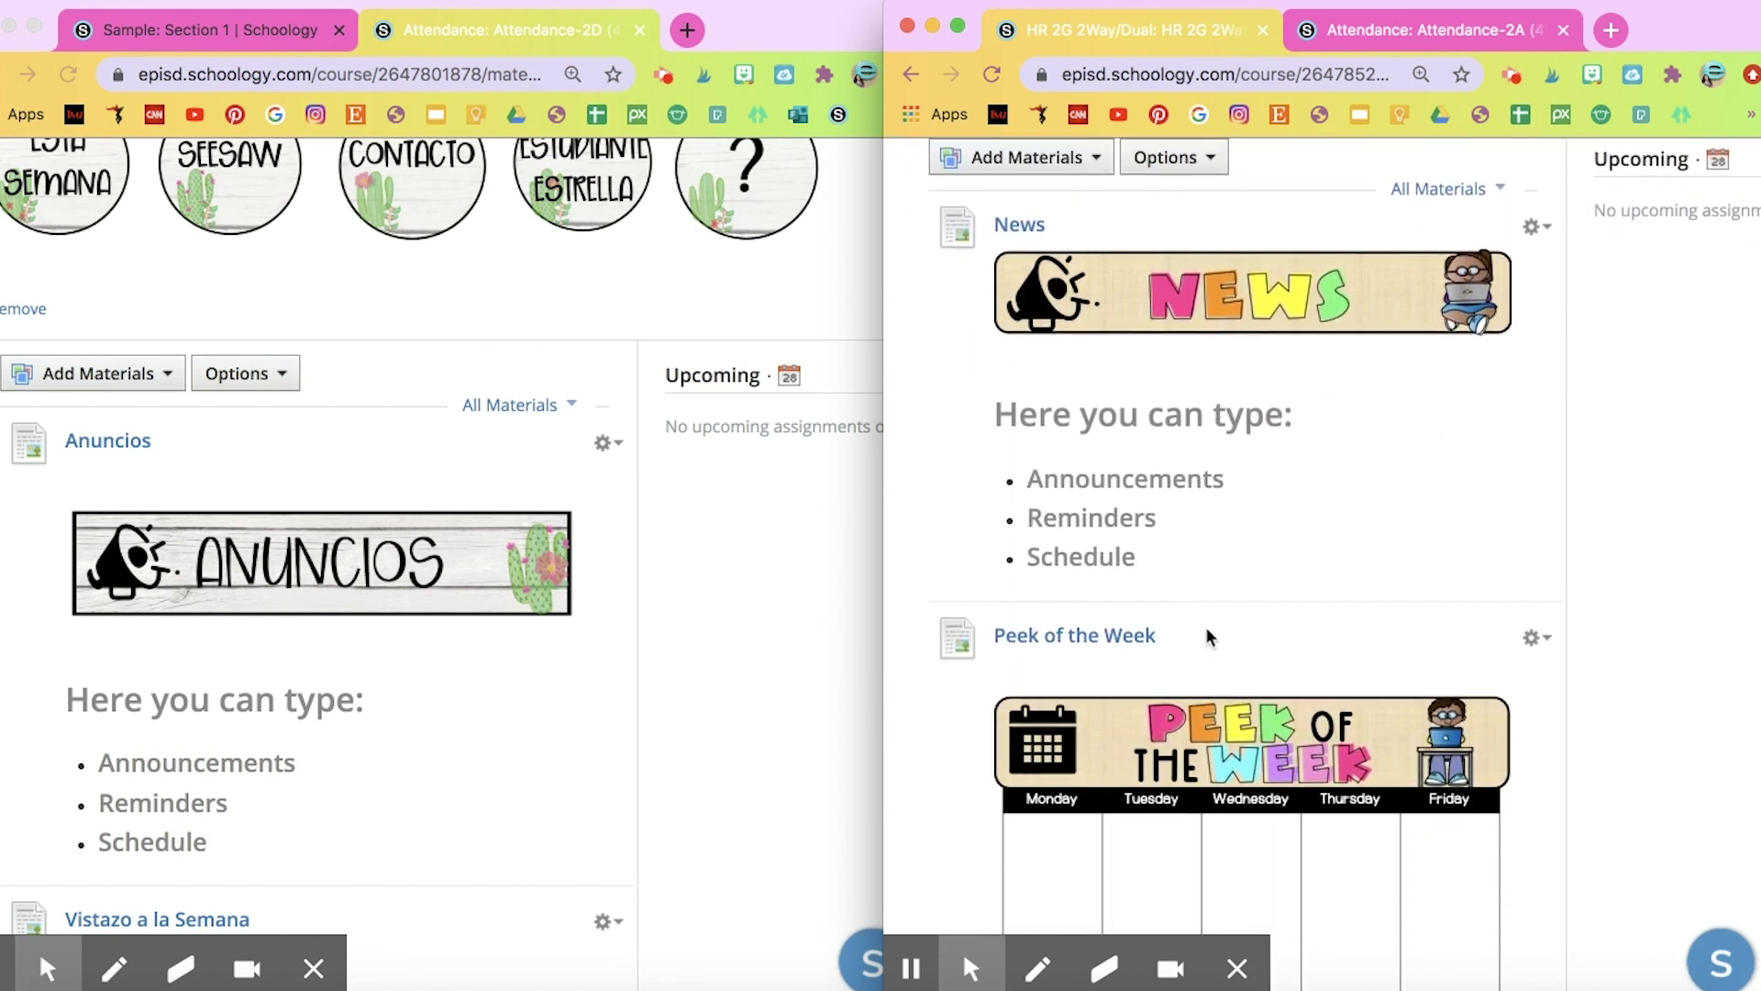
{"action": "left_click", "coordinate": [1442, 37]}
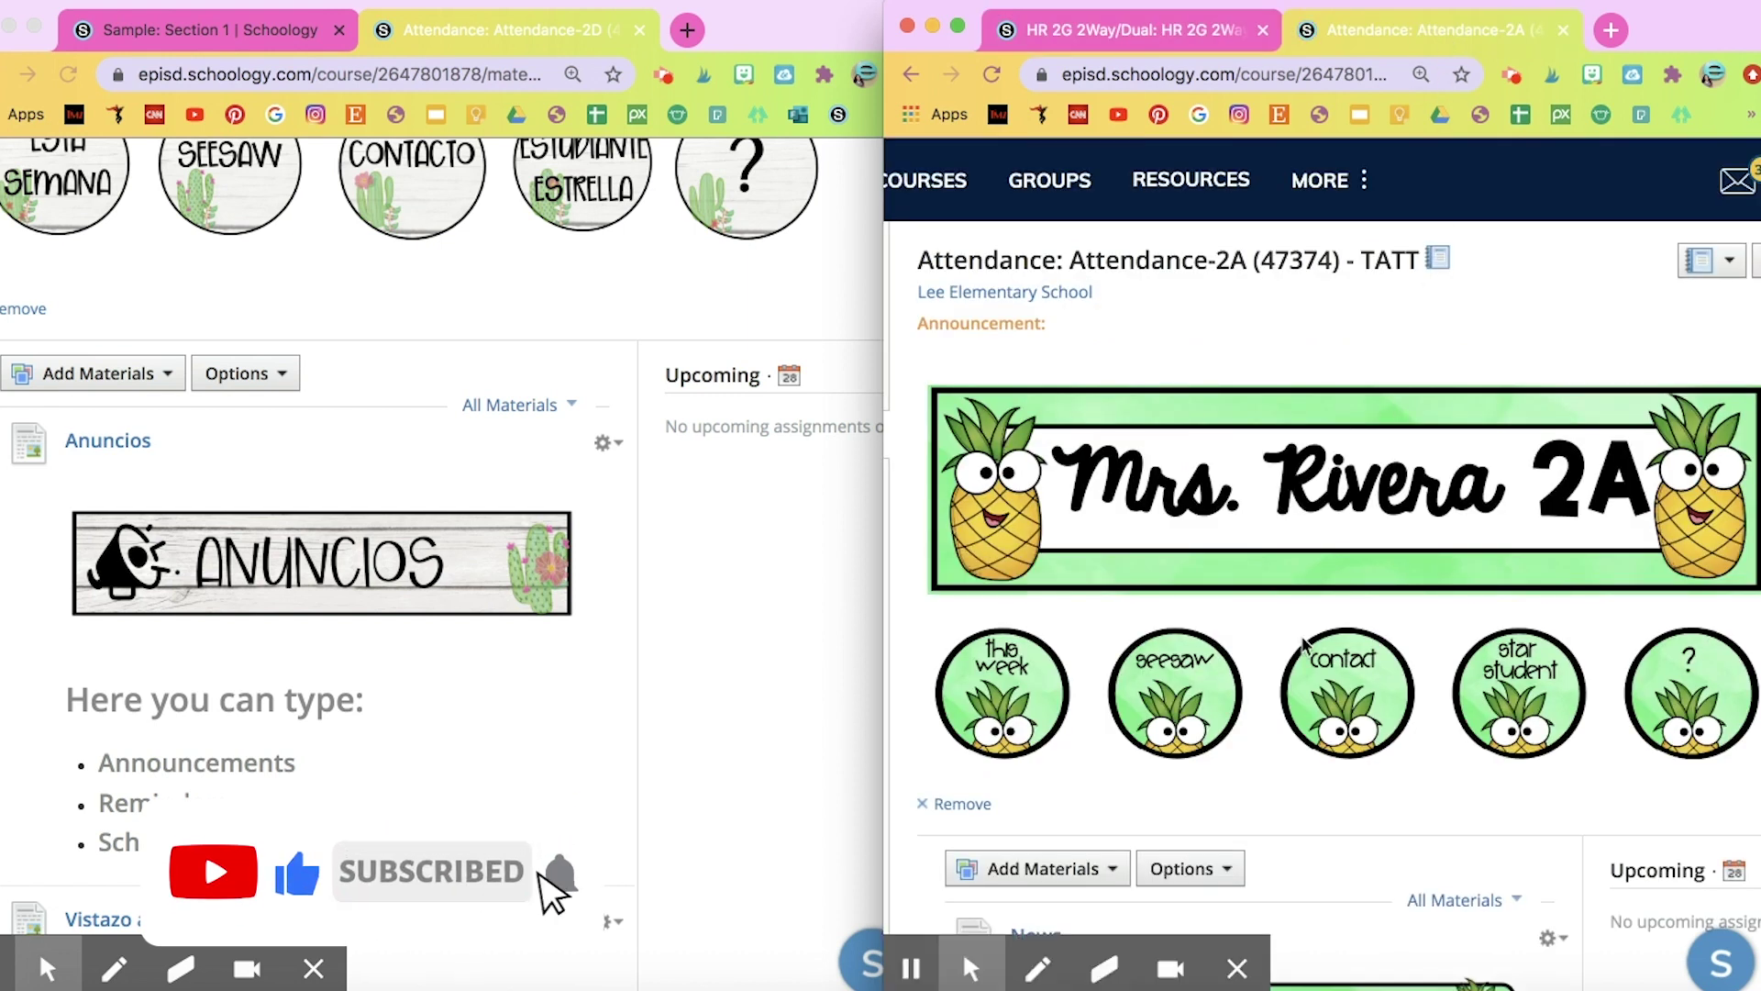
Scroll the 2C course materials down to the Webex, This Week and Previous Weeks folders.
{"action": "scroll", "coordinate": [1306, 642], "scroll_direction": "down", "scroll_amount": 4}
{"action": "scroll", "coordinate": [1306, 645], "scroll_direction": "down", "scroll_amount": 2}
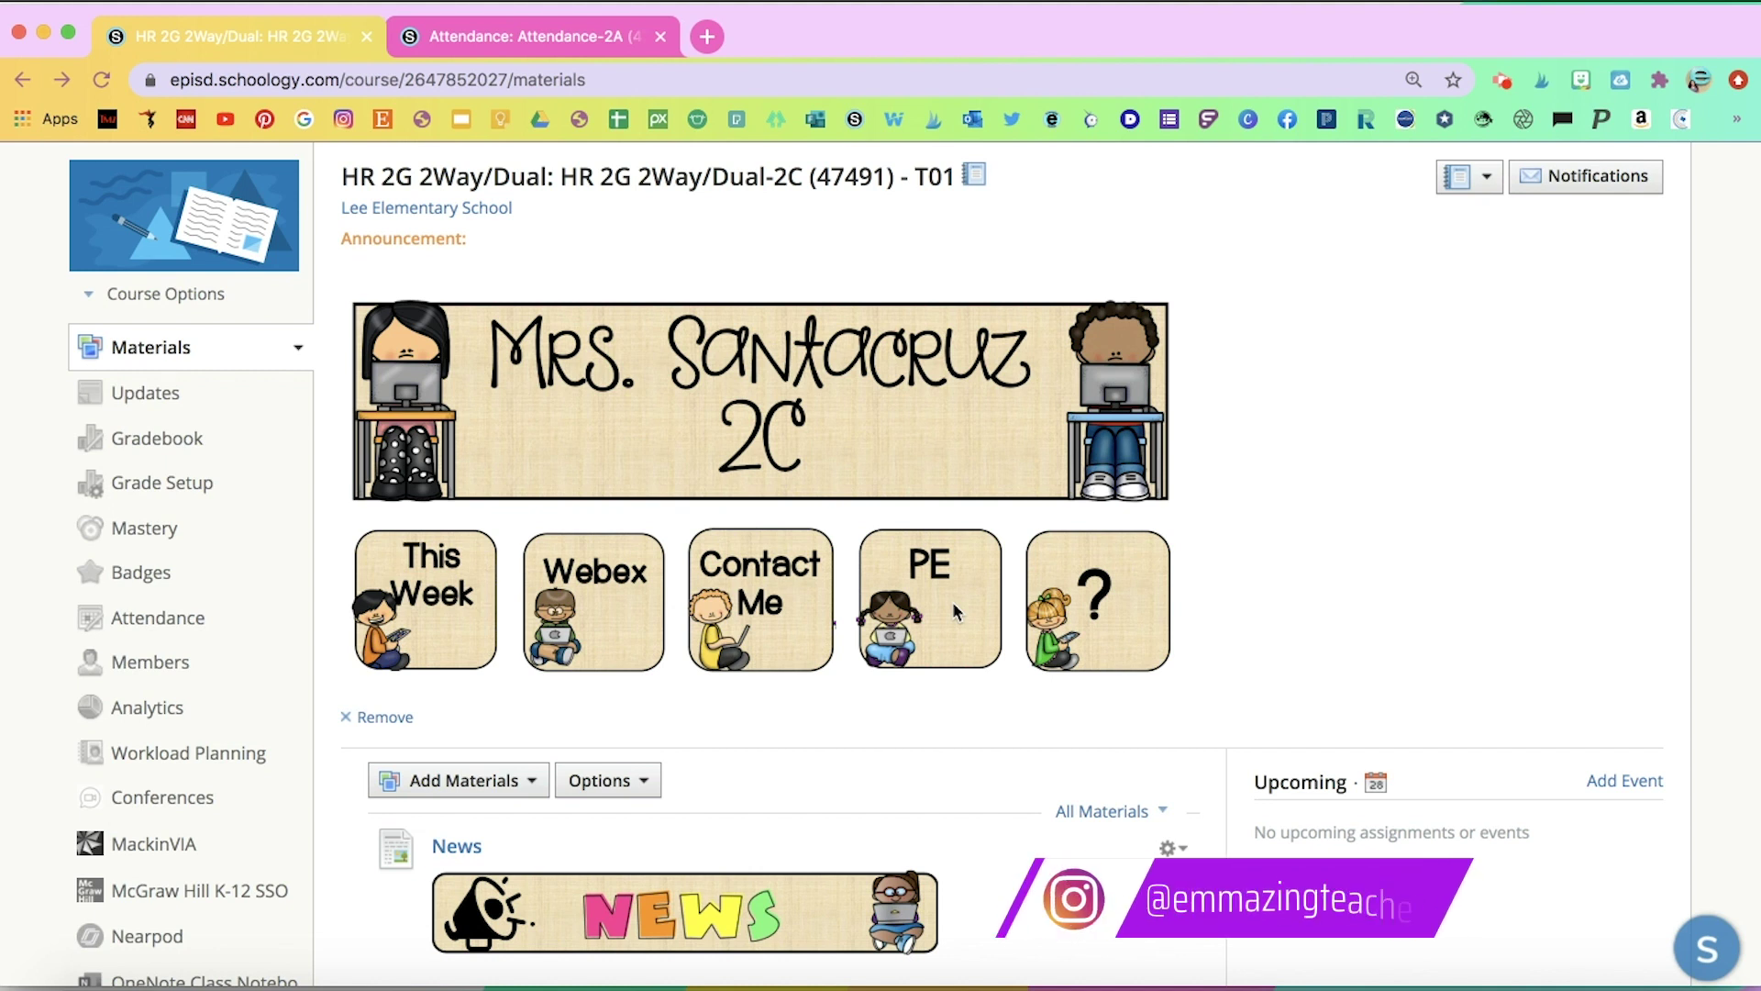
{"action": "scroll", "coordinate": [954, 610], "scroll_direction": "down", "scroll_amount": 4}
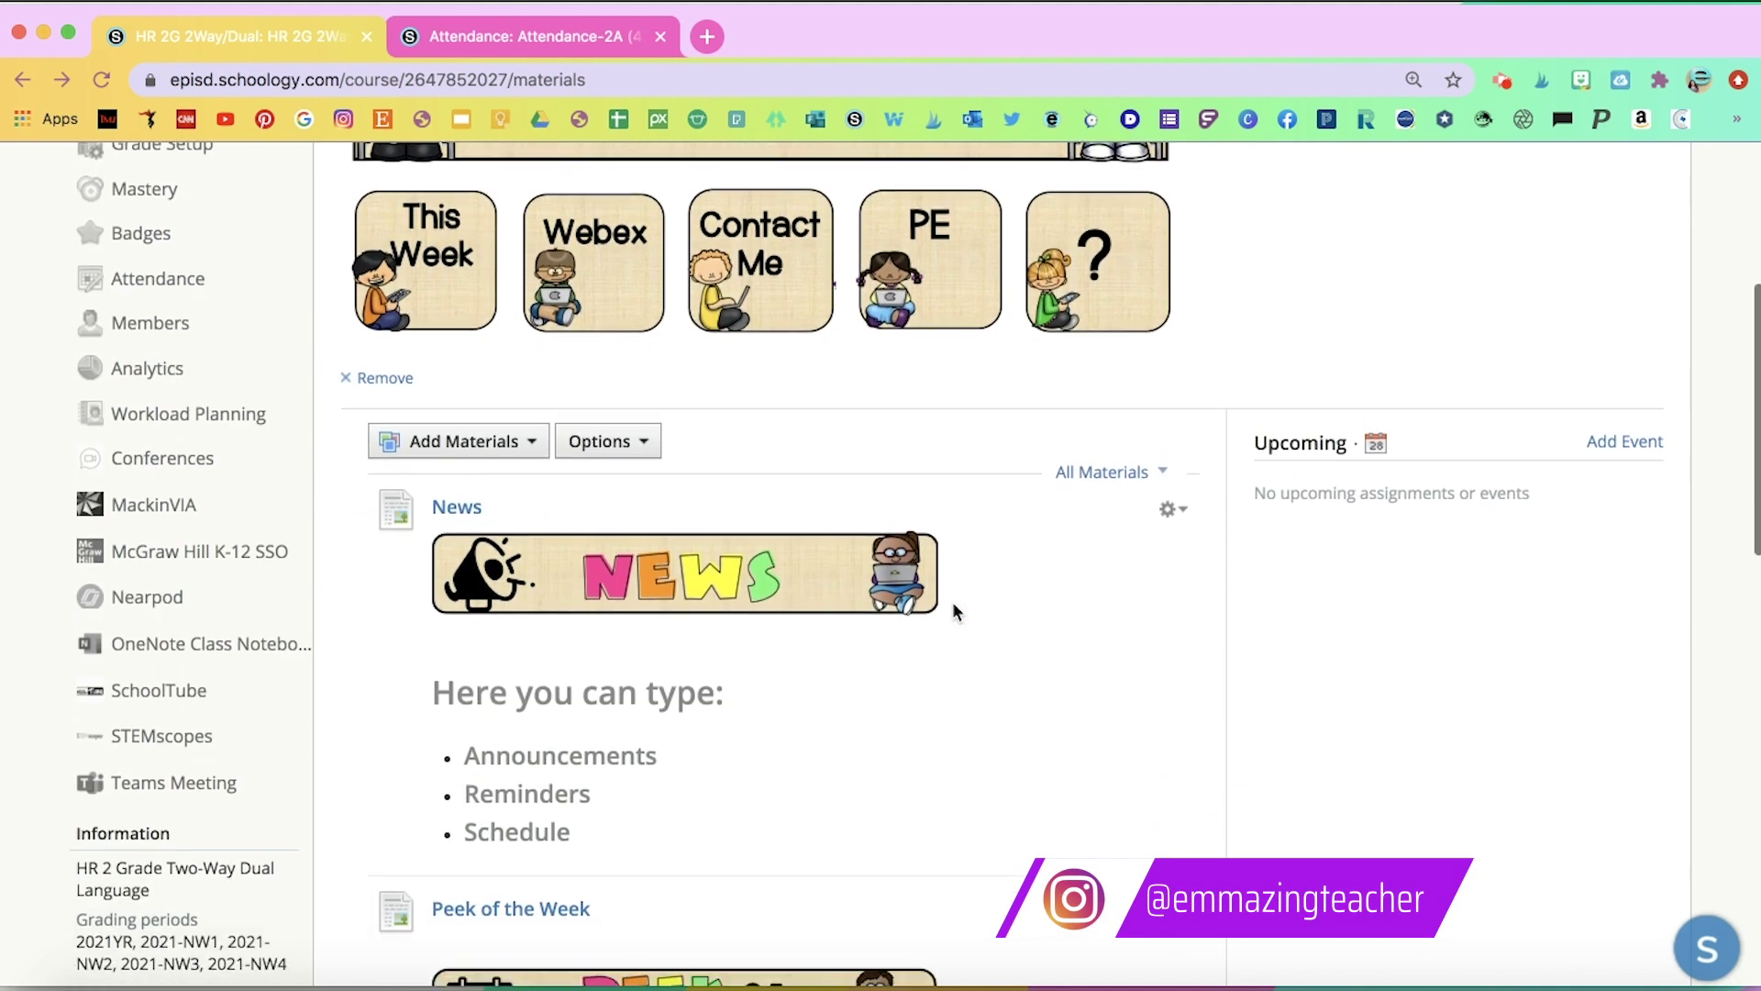
{"action": "scroll", "coordinate": [952, 602], "scroll_direction": "down", "scroll_amount": 1}
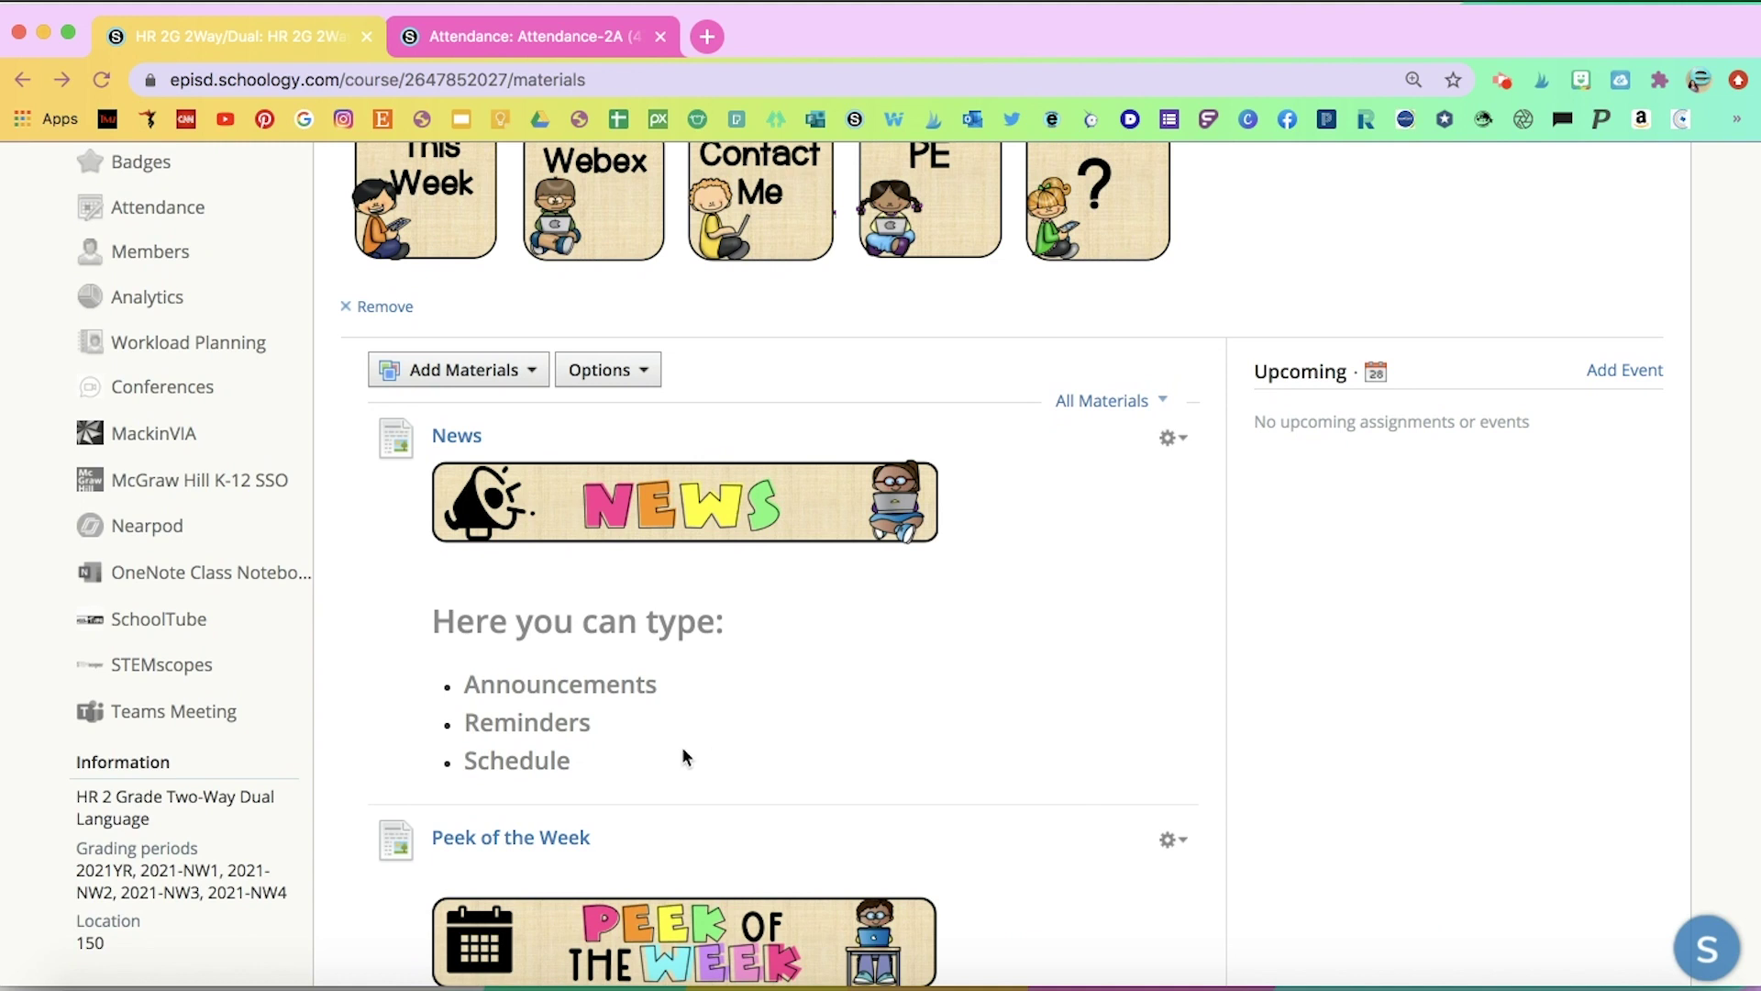
{"action": "scroll", "coordinate": [652, 750], "scroll_direction": "down", "scroll_amount": 4}
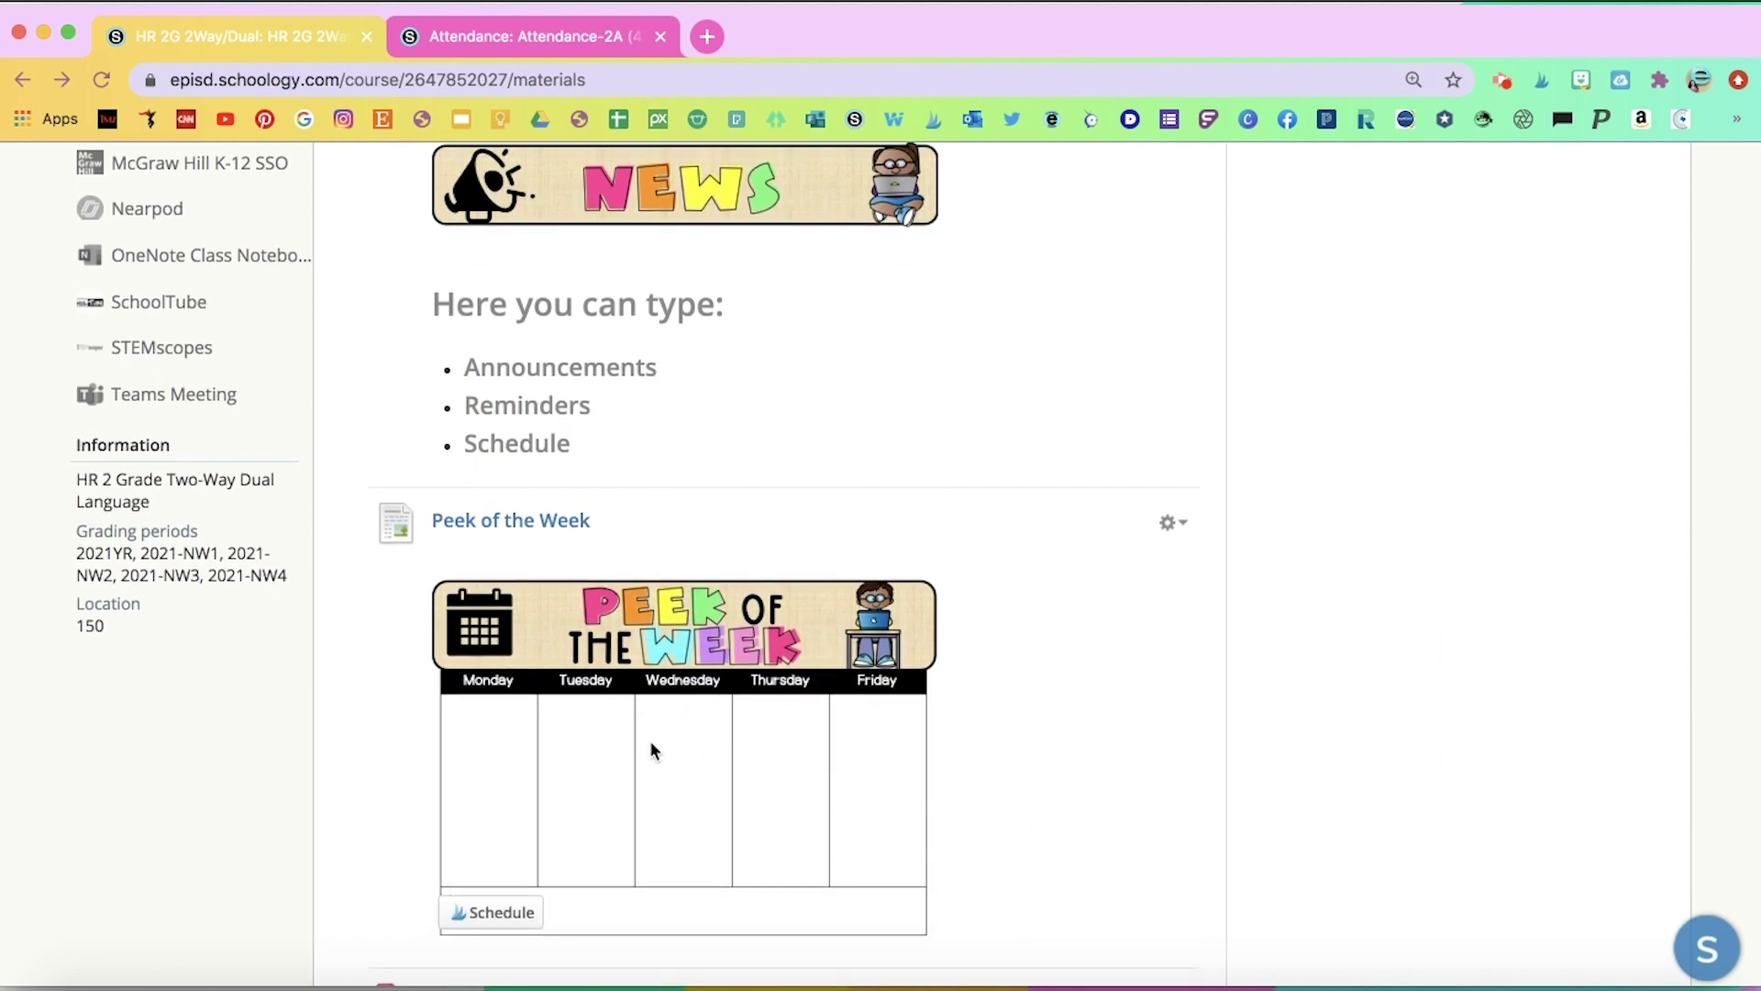
{"action": "scroll", "coordinate": [652, 748], "scroll_direction": "down", "scroll_amount": 2}
{"action": "scroll", "coordinate": [651, 750], "scroll_direction": "down", "scroll_amount": 1}
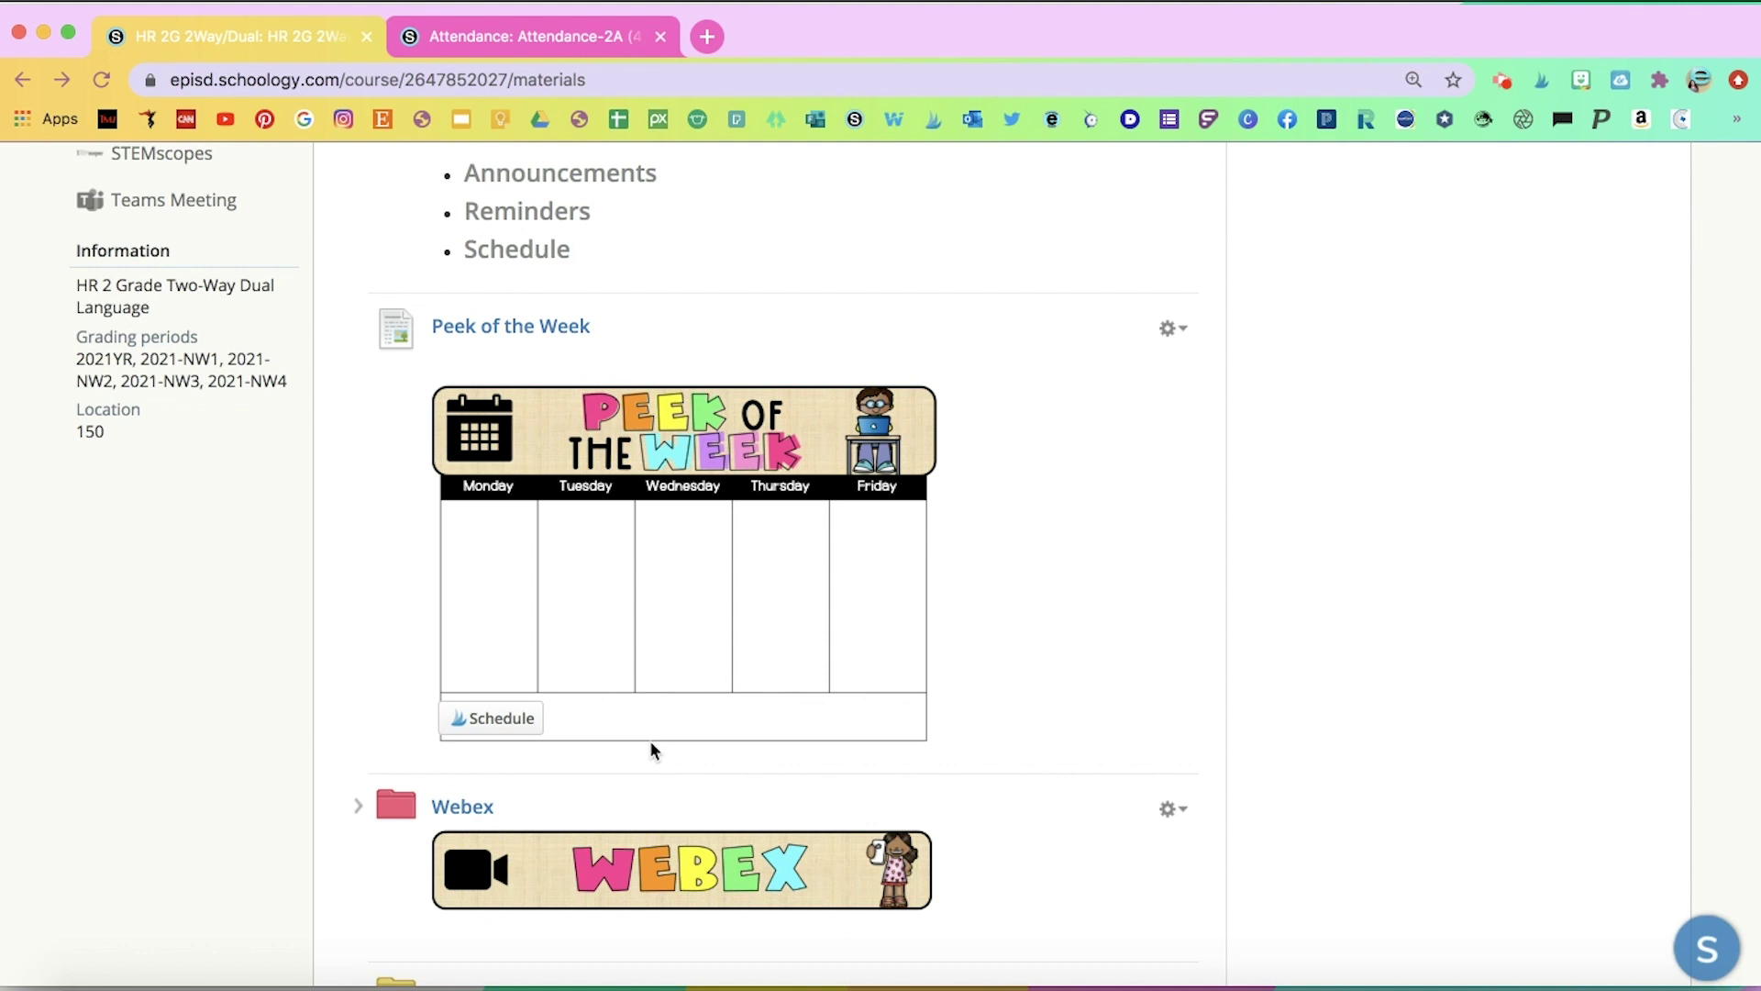
{"action": "scroll", "coordinate": [651, 748], "scroll_direction": "down", "scroll_amount": 2}
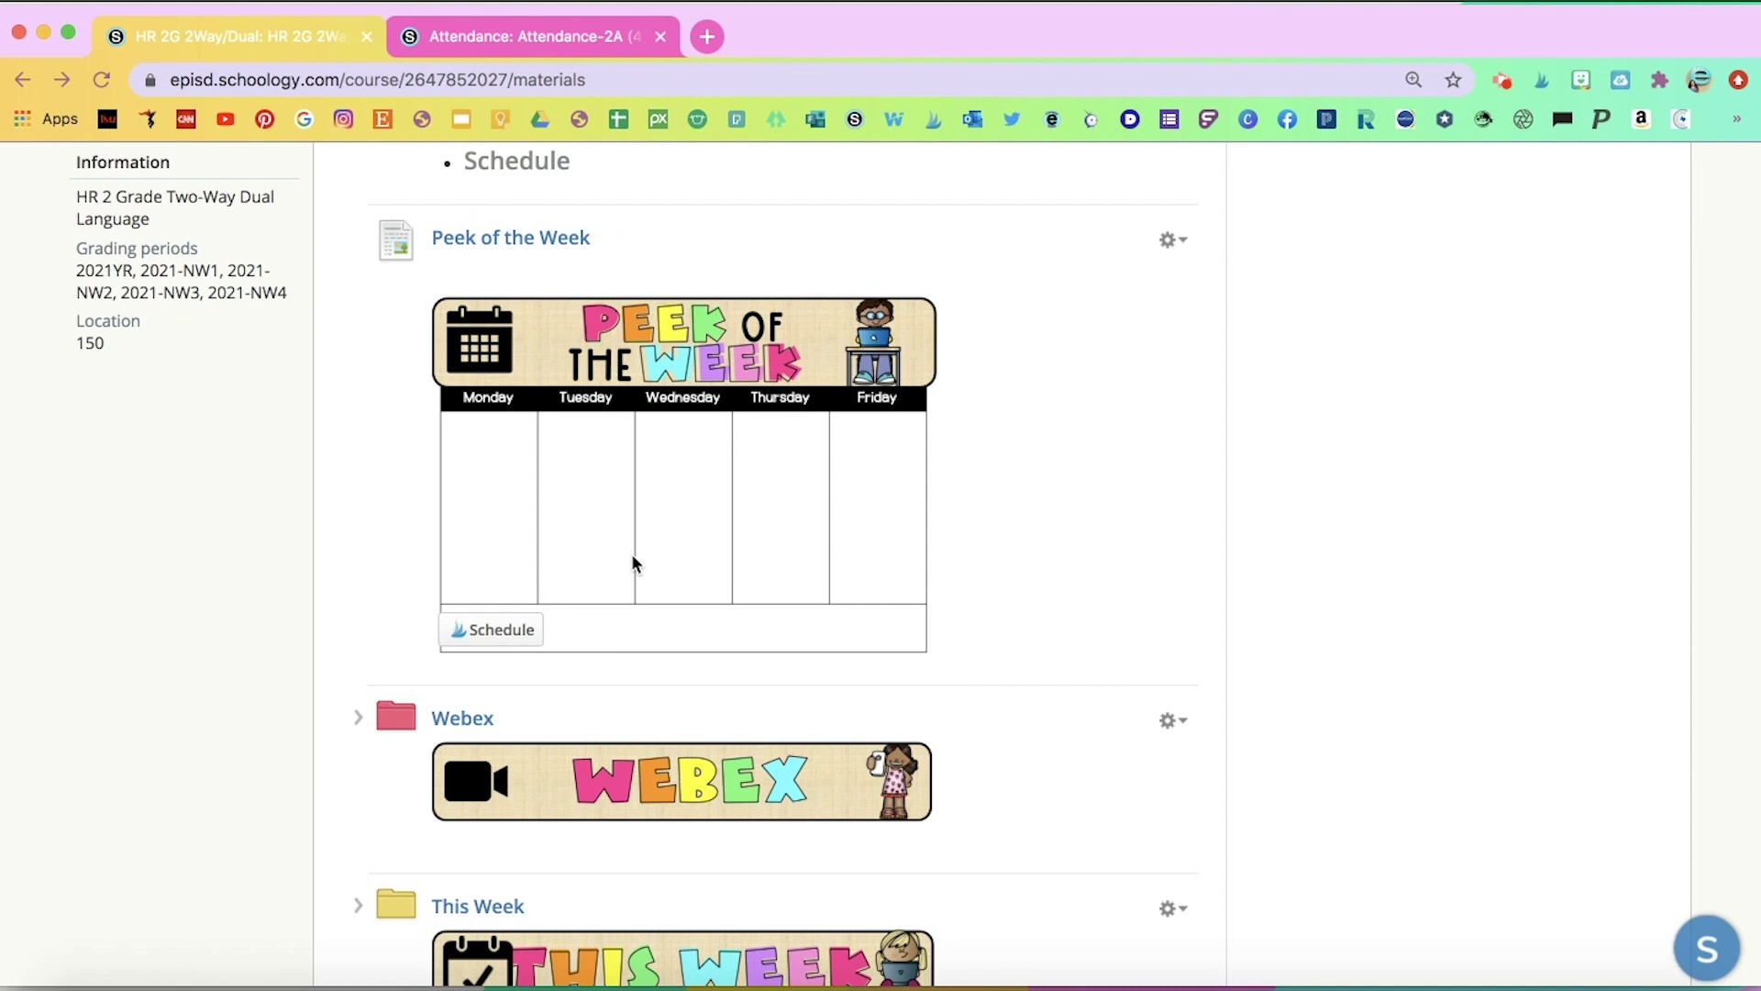
{"action": "scroll", "coordinate": [631, 554], "scroll_direction": "down", "scroll_amount": 5}
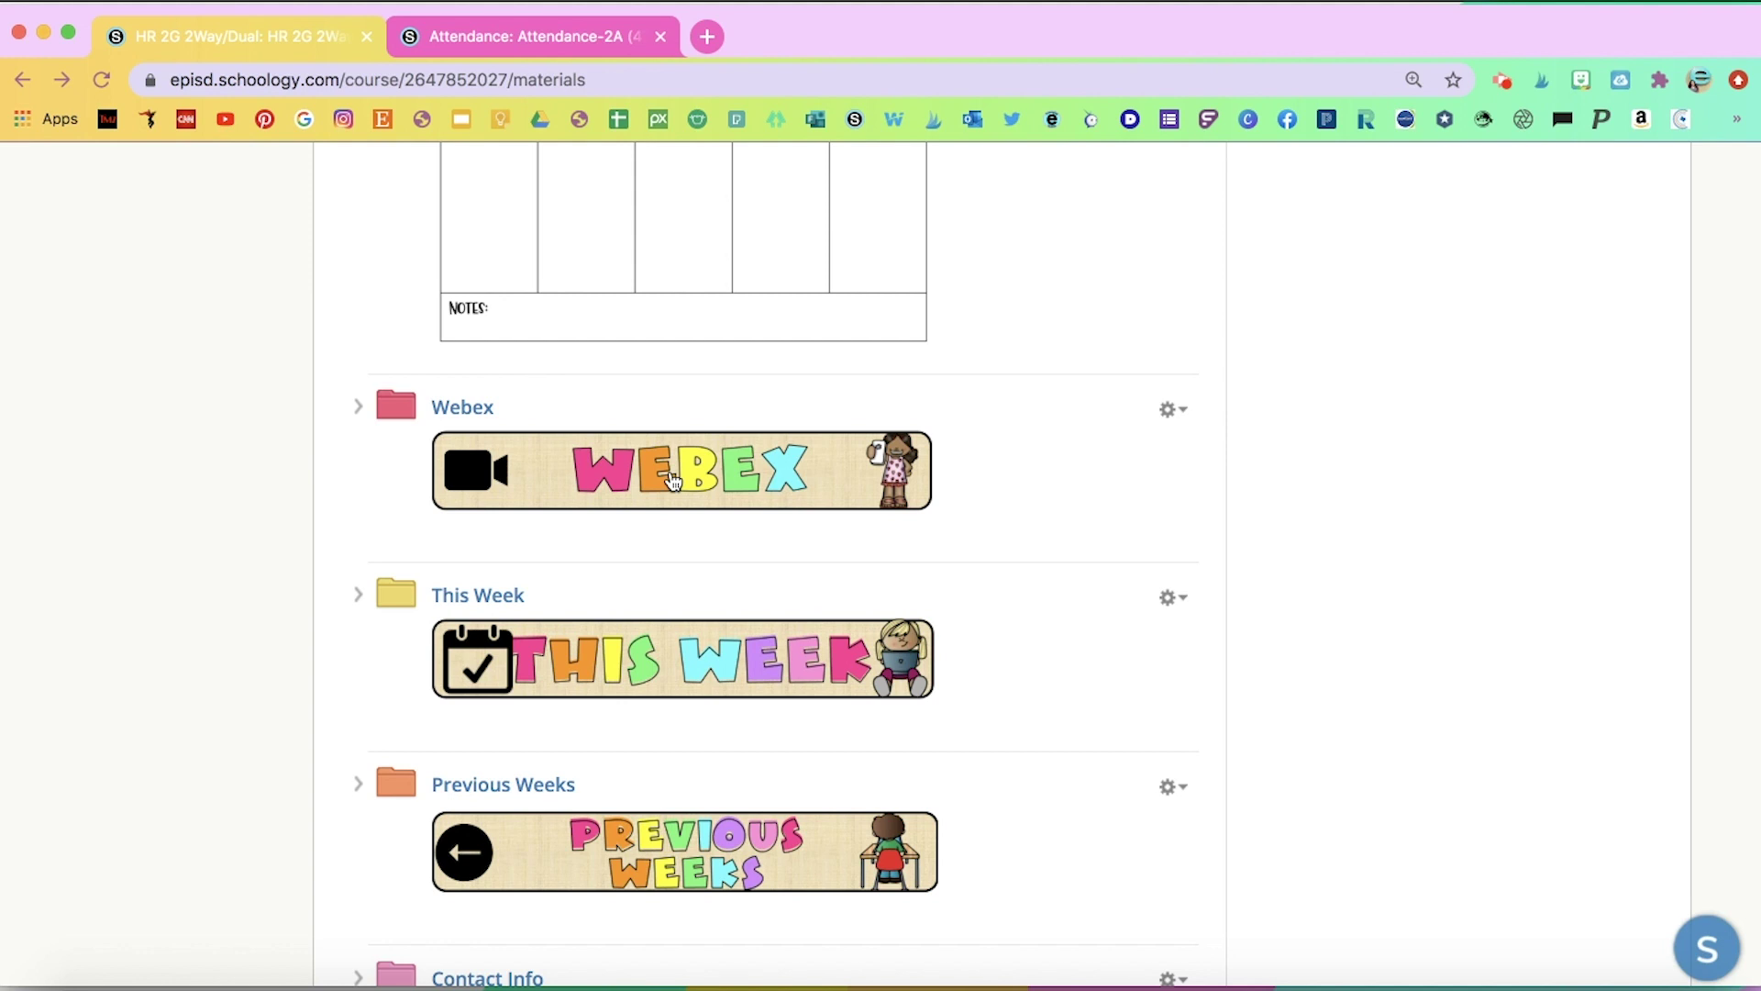
{"action": "scroll", "coordinate": [673, 480], "scroll_direction": "down", "scroll_amount": 3}
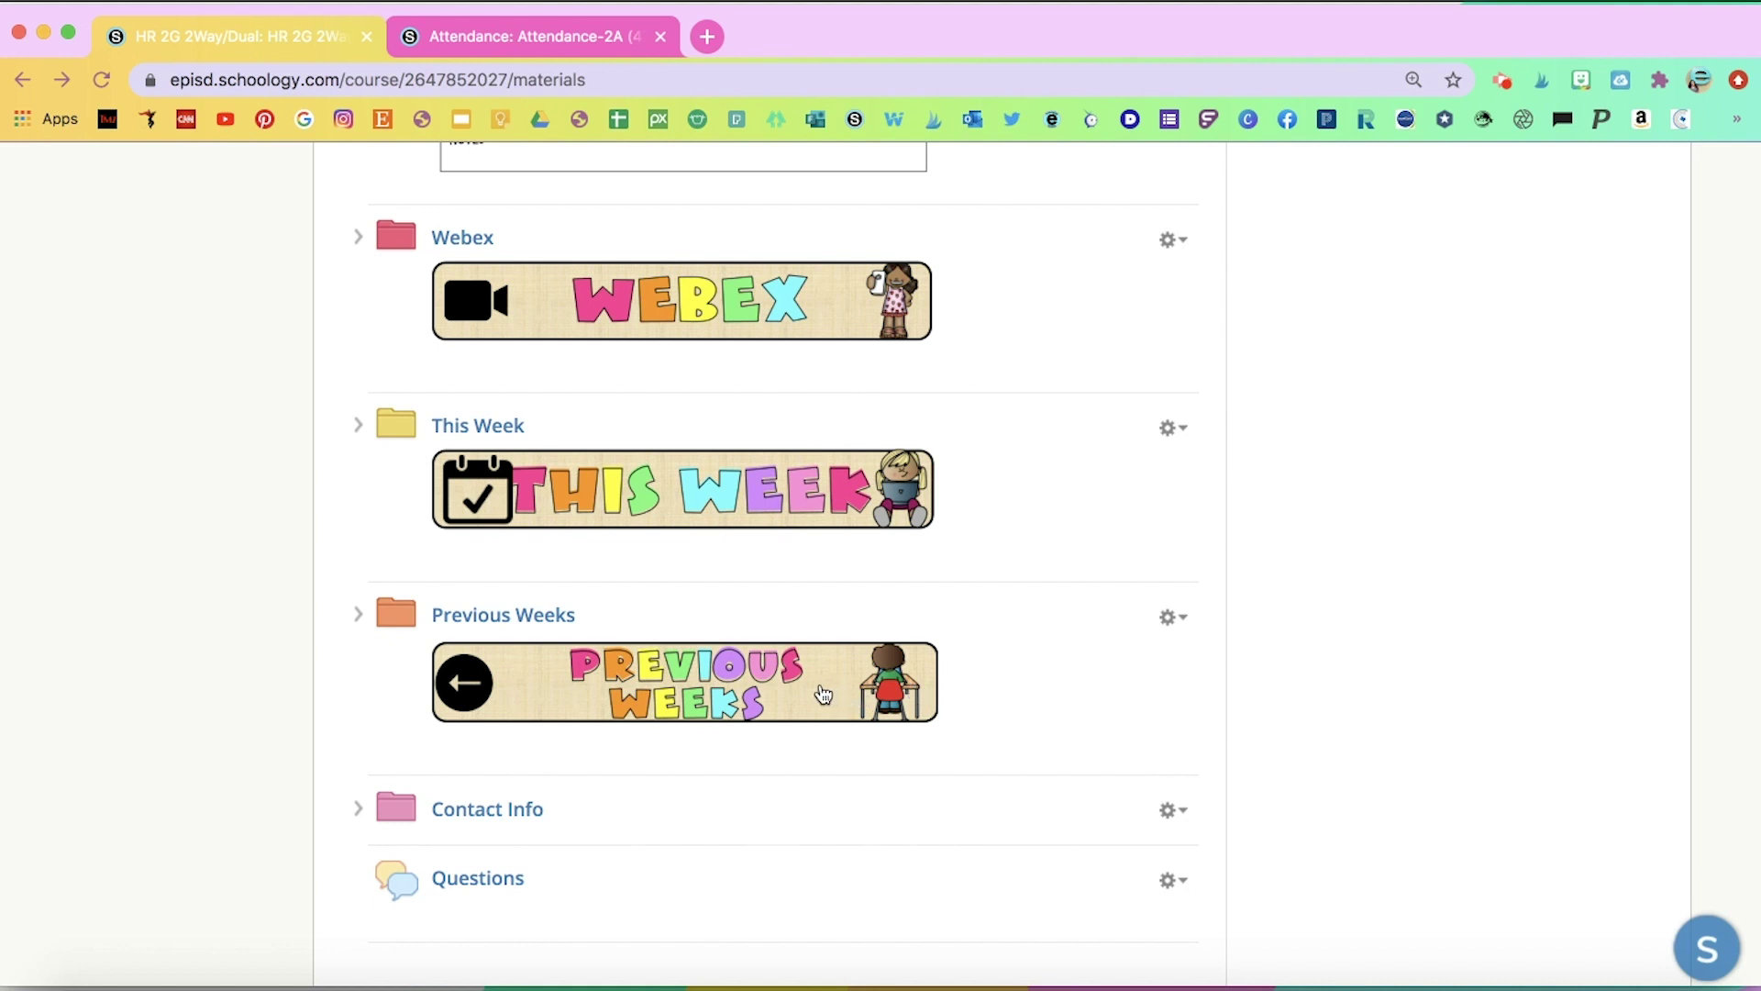
{"action": "scroll", "coordinate": [823, 695], "scroll_direction": "up", "scroll_amount": 12}
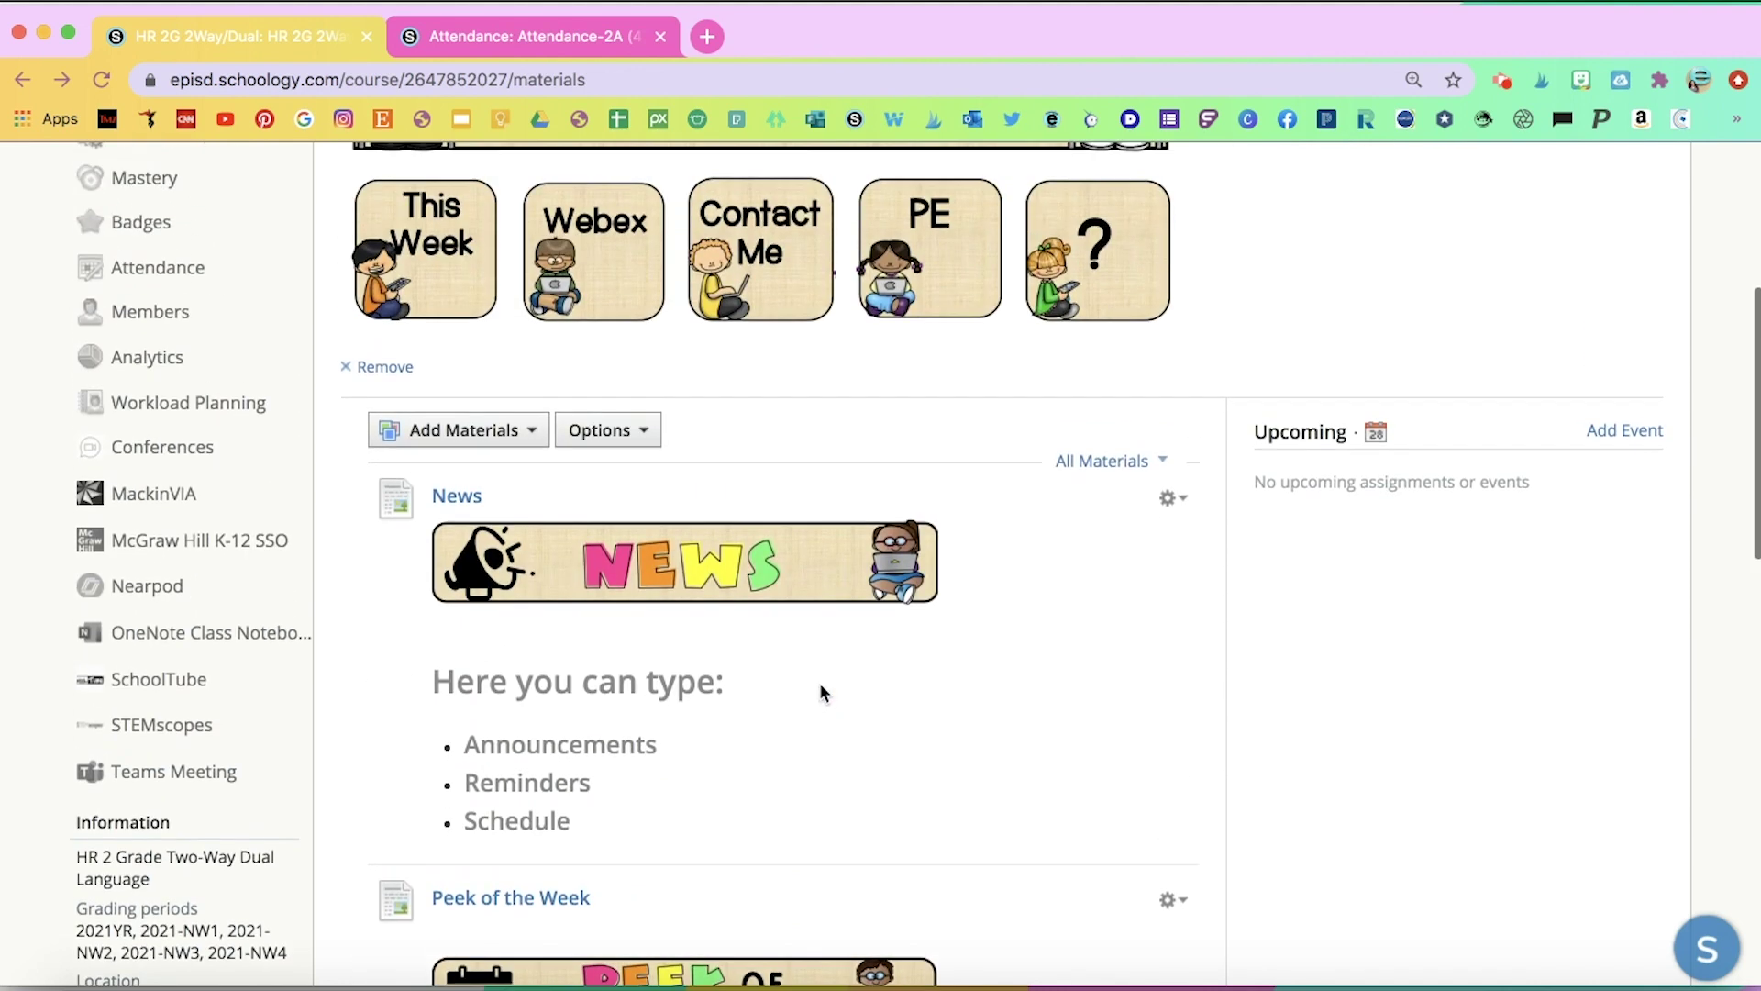
Scroll back to the top of the 2C course materials.
{"action": "scroll", "coordinate": [820, 685], "scroll_direction": "up", "scroll_amount": 5}
{"action": "scroll", "coordinate": [820, 685], "scroll_direction": "up", "scroll_amount": 3}
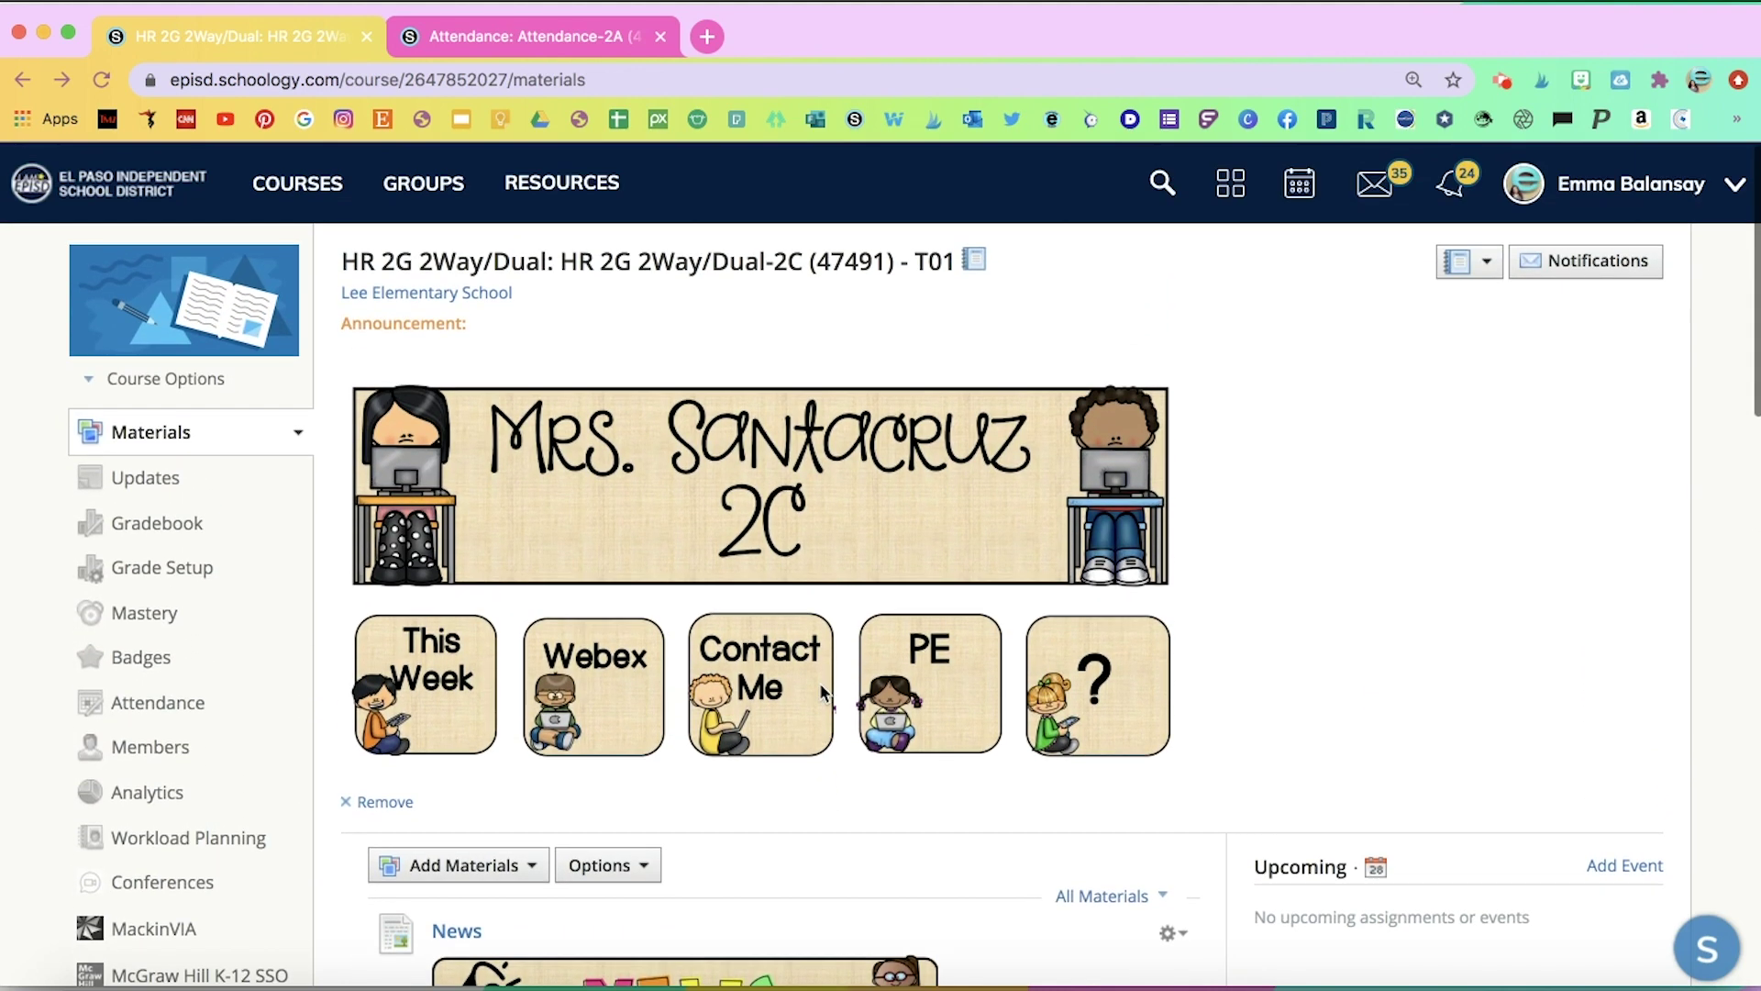
{"action": "scroll", "coordinate": [821, 695], "scroll_direction": "down", "scroll_amount": 3}
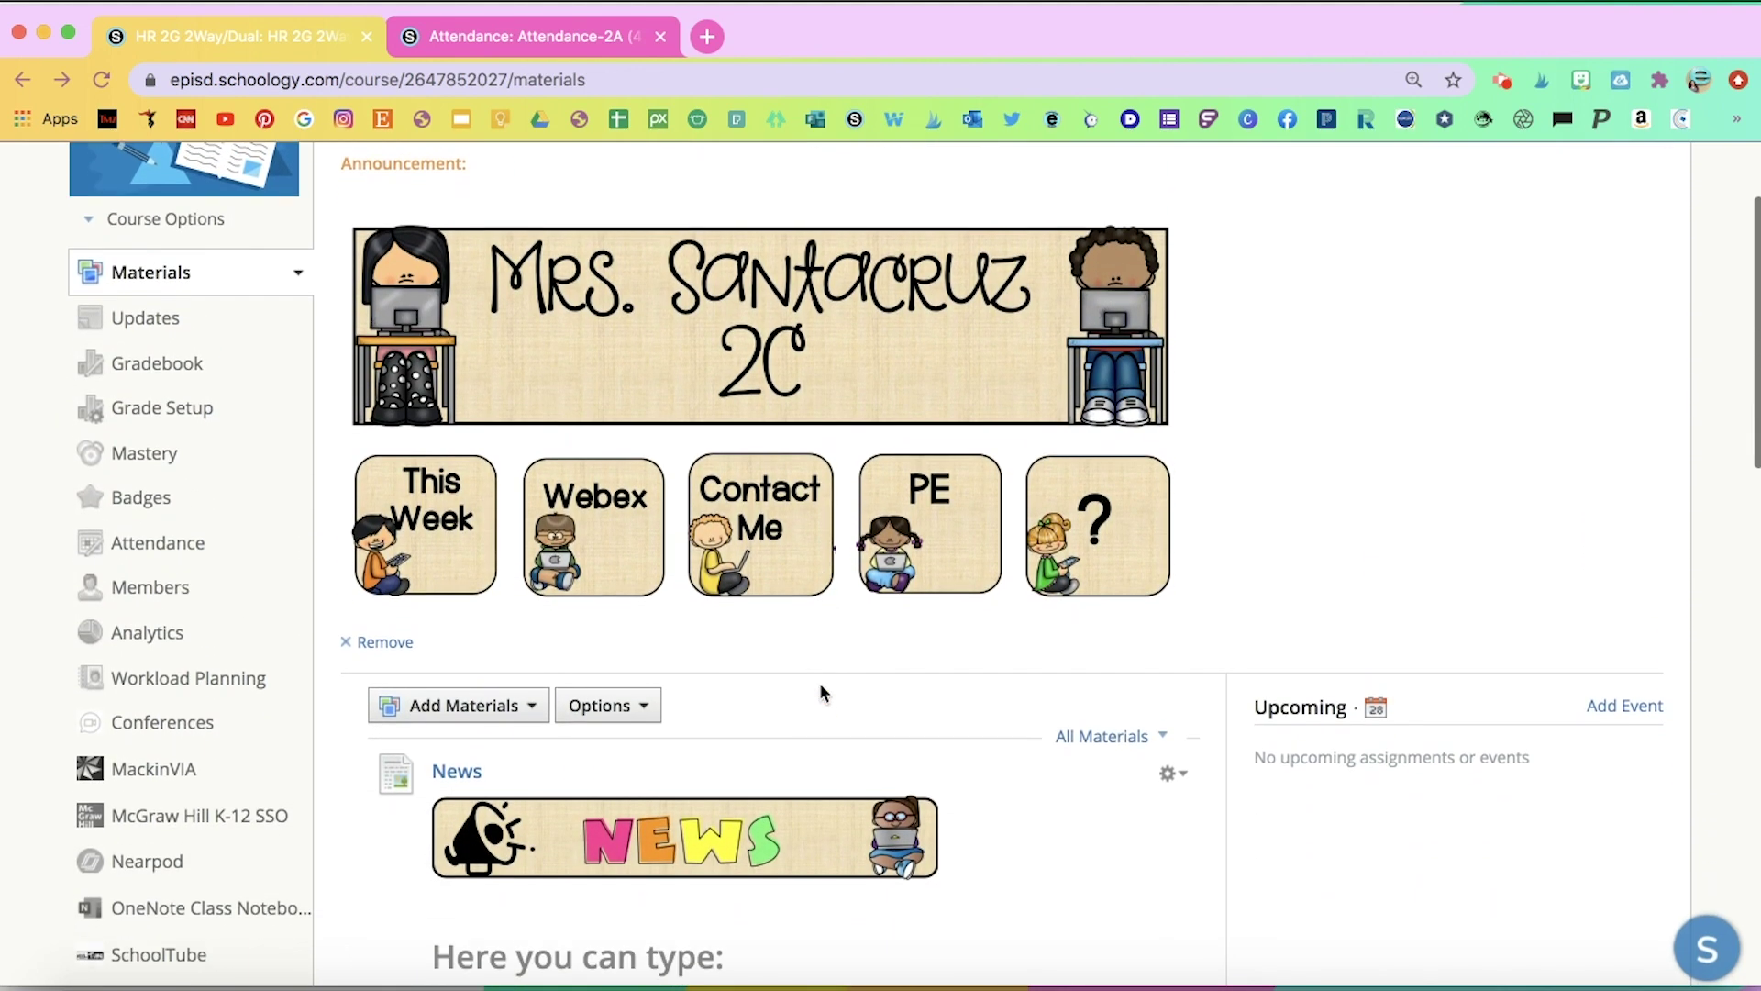
{"action": "scroll", "coordinate": [821, 692], "scroll_direction": "down", "scroll_amount": 3}
{"action": "scroll", "coordinate": [821, 693], "scroll_direction": "up", "scroll_amount": 2}
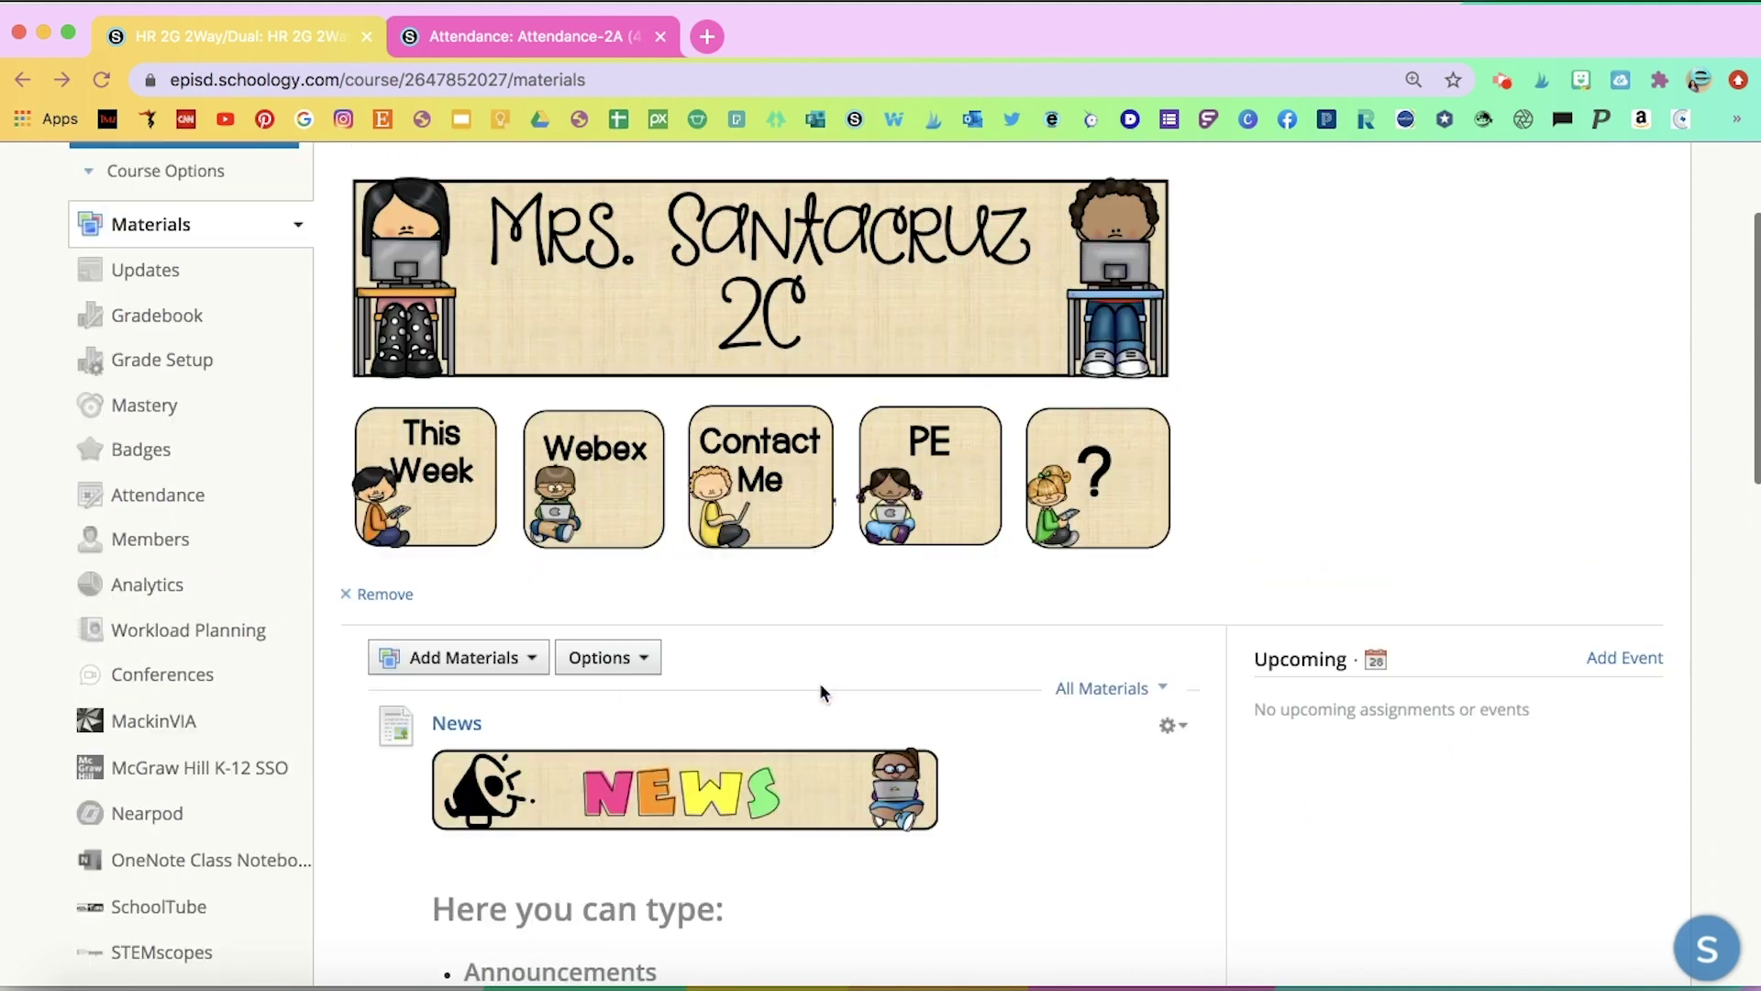
{"action": "scroll", "coordinate": [821, 694], "scroll_direction": "up", "scroll_amount": 3}
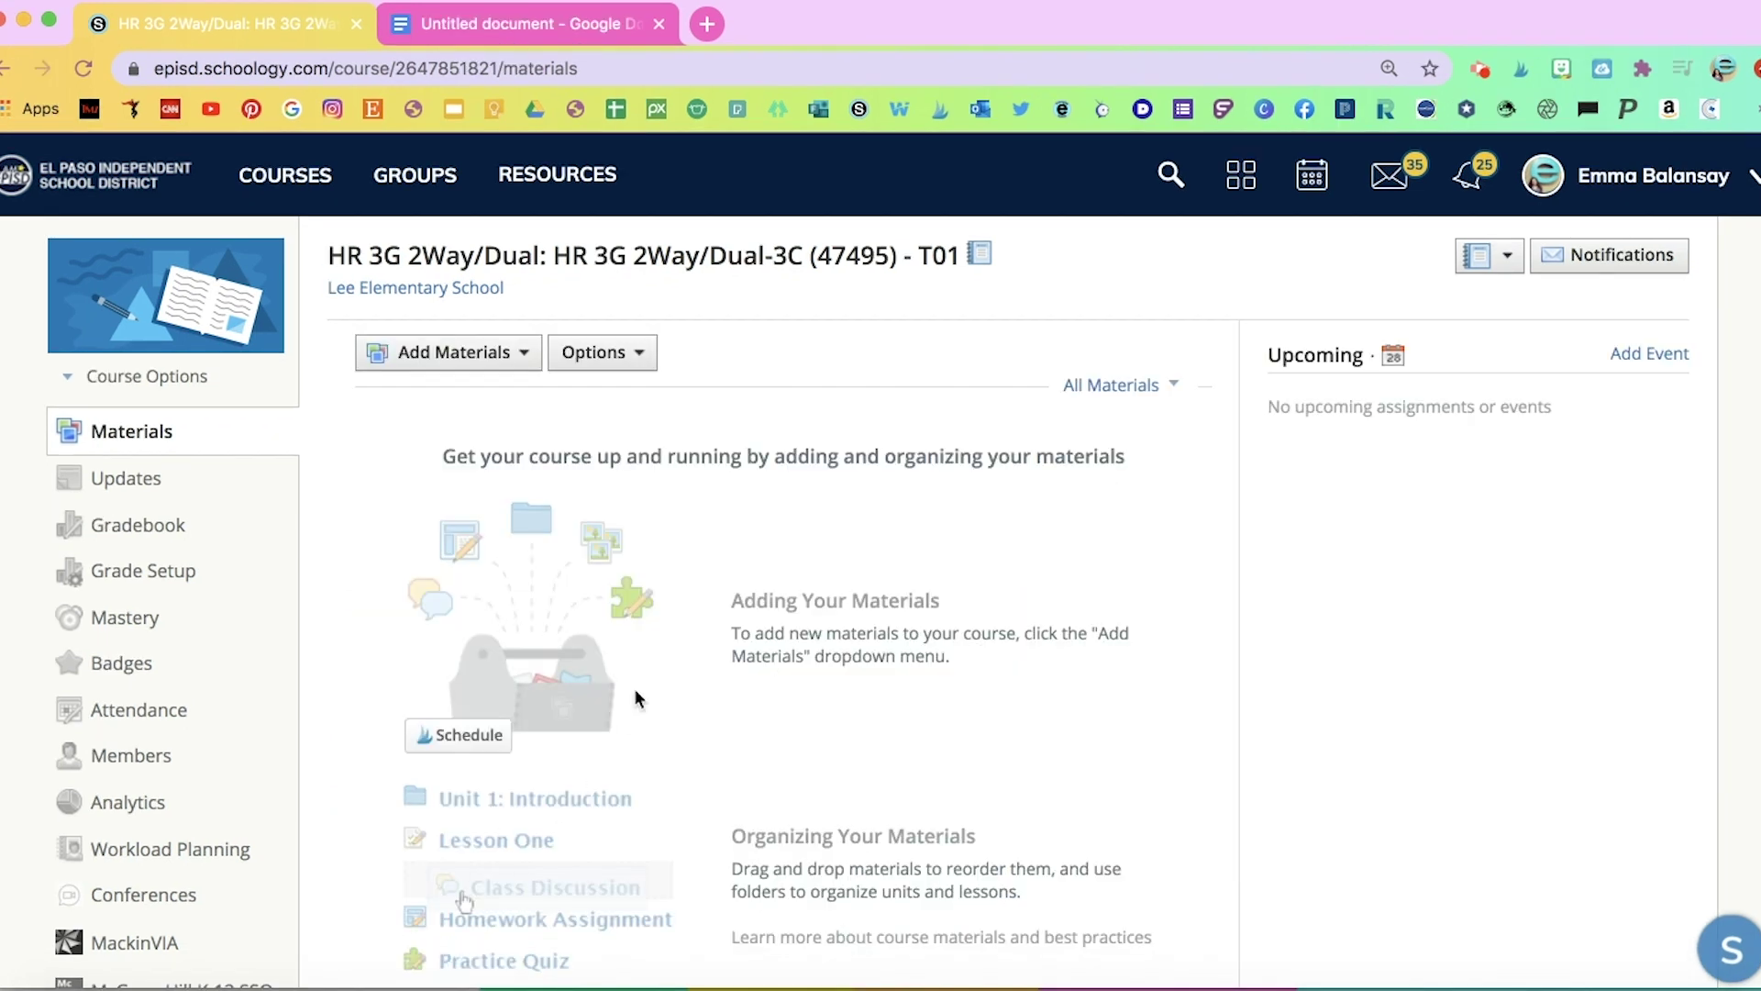
Check the banner document in Google Docs, then return to the 3C course materials.
{"action": "left_click", "coordinate": [559, 24]}
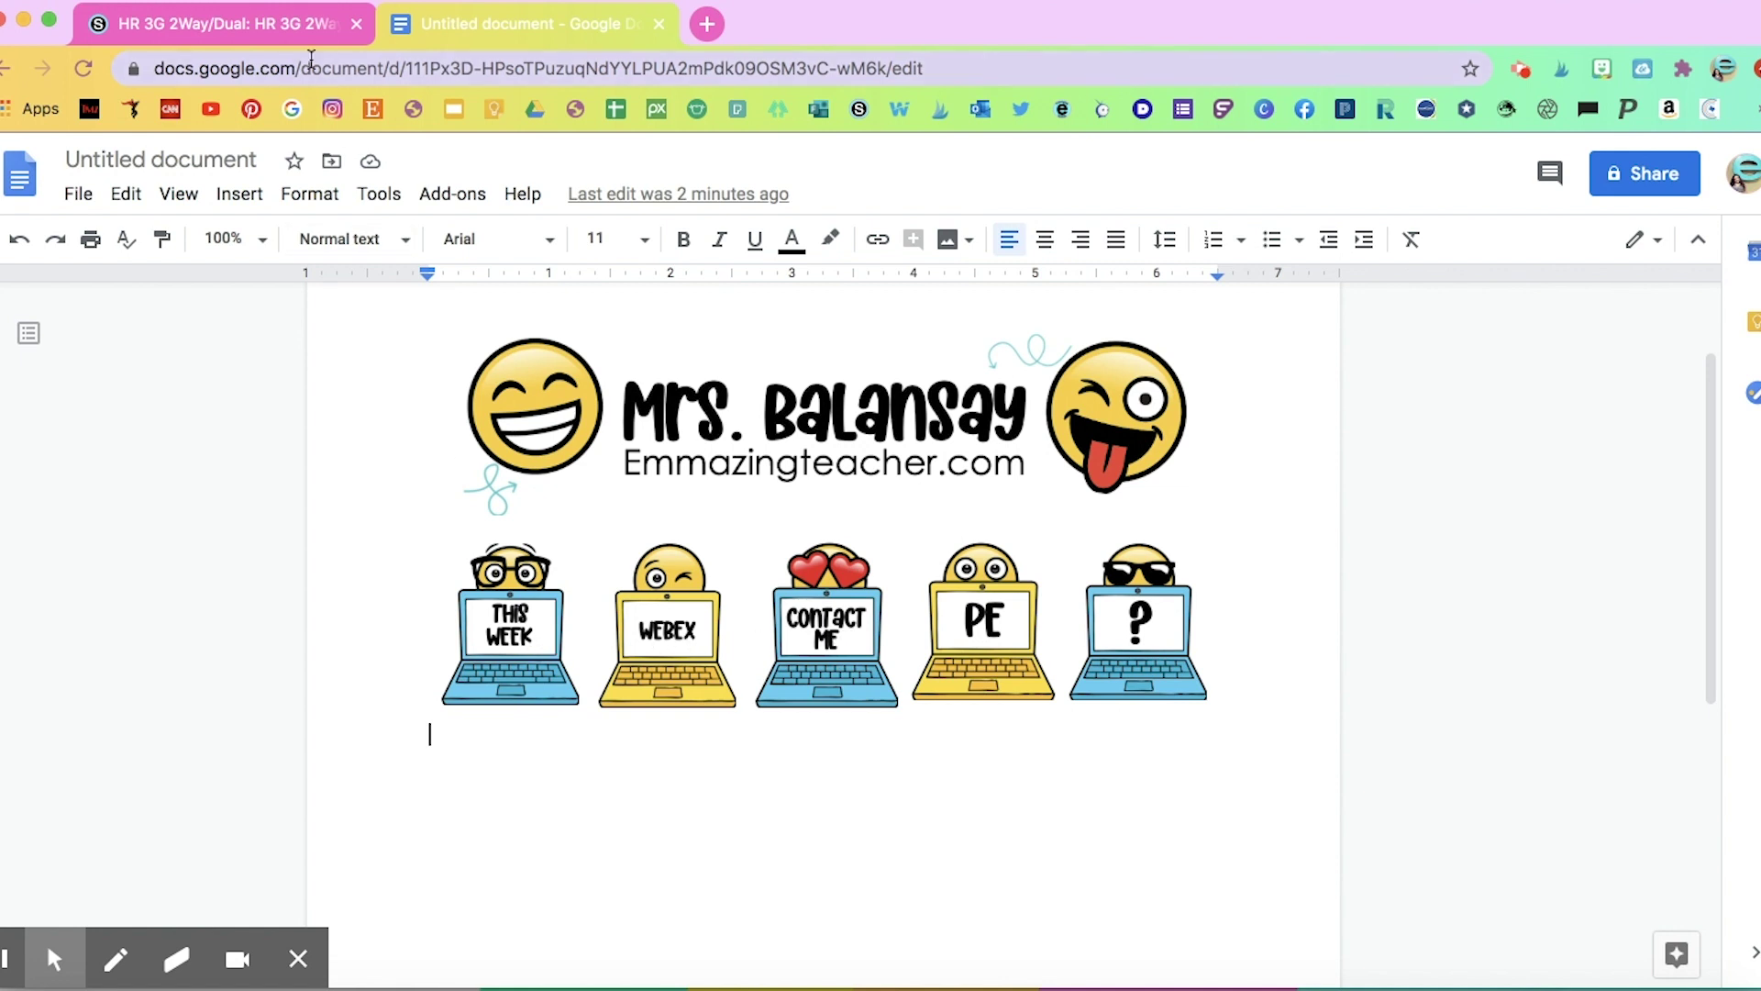
{"action": "left_click", "coordinate": [266, 29]}
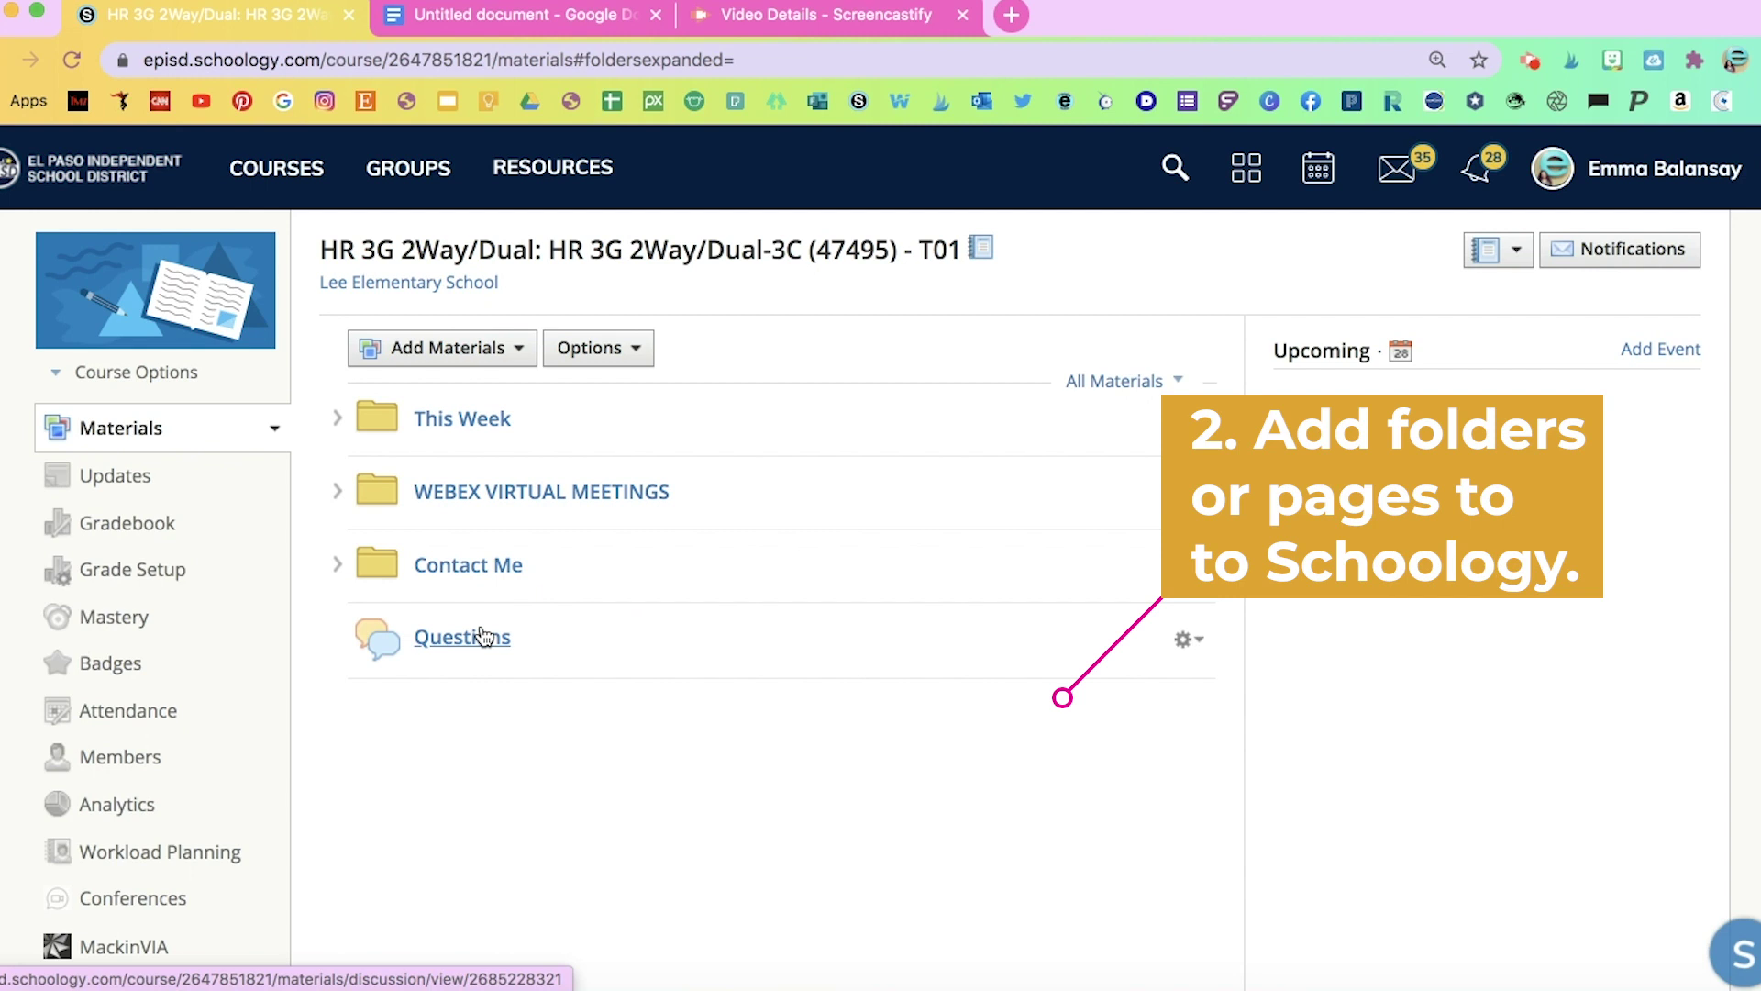
Open the 3C course's This Week folder and copy its web address.
{"action": "left_click", "coordinate": [529, 27]}
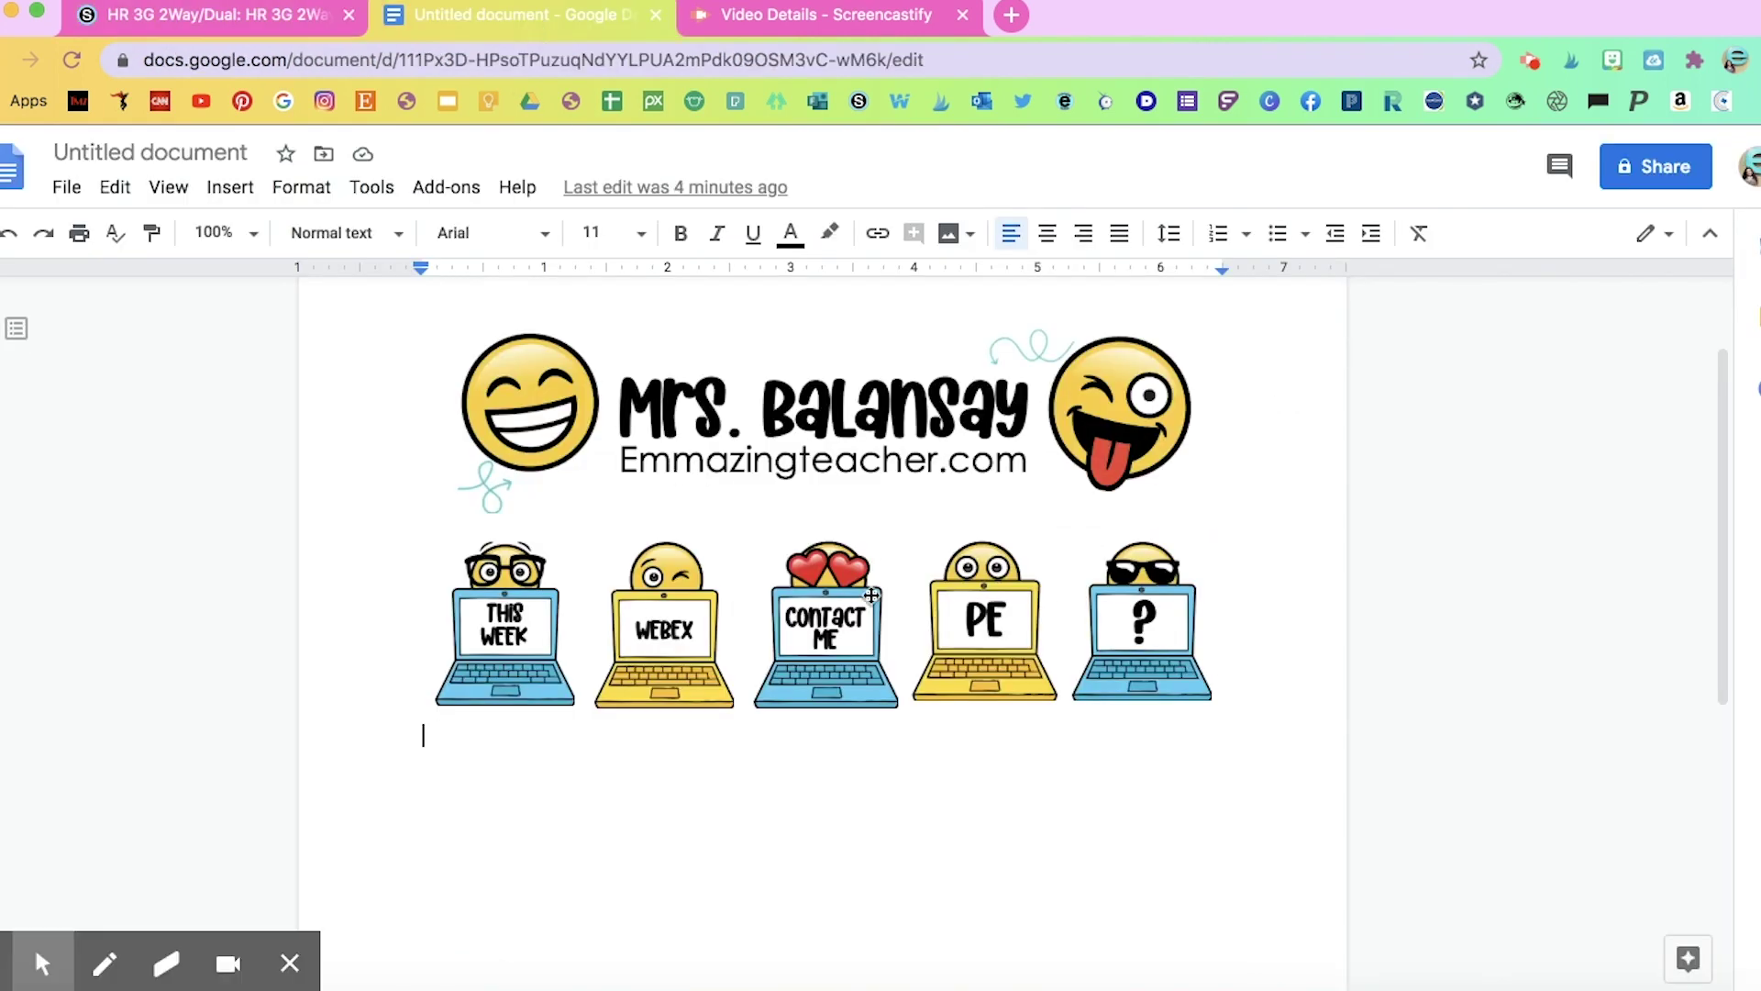
{"action": "left_click", "coordinate": [222, 23]}
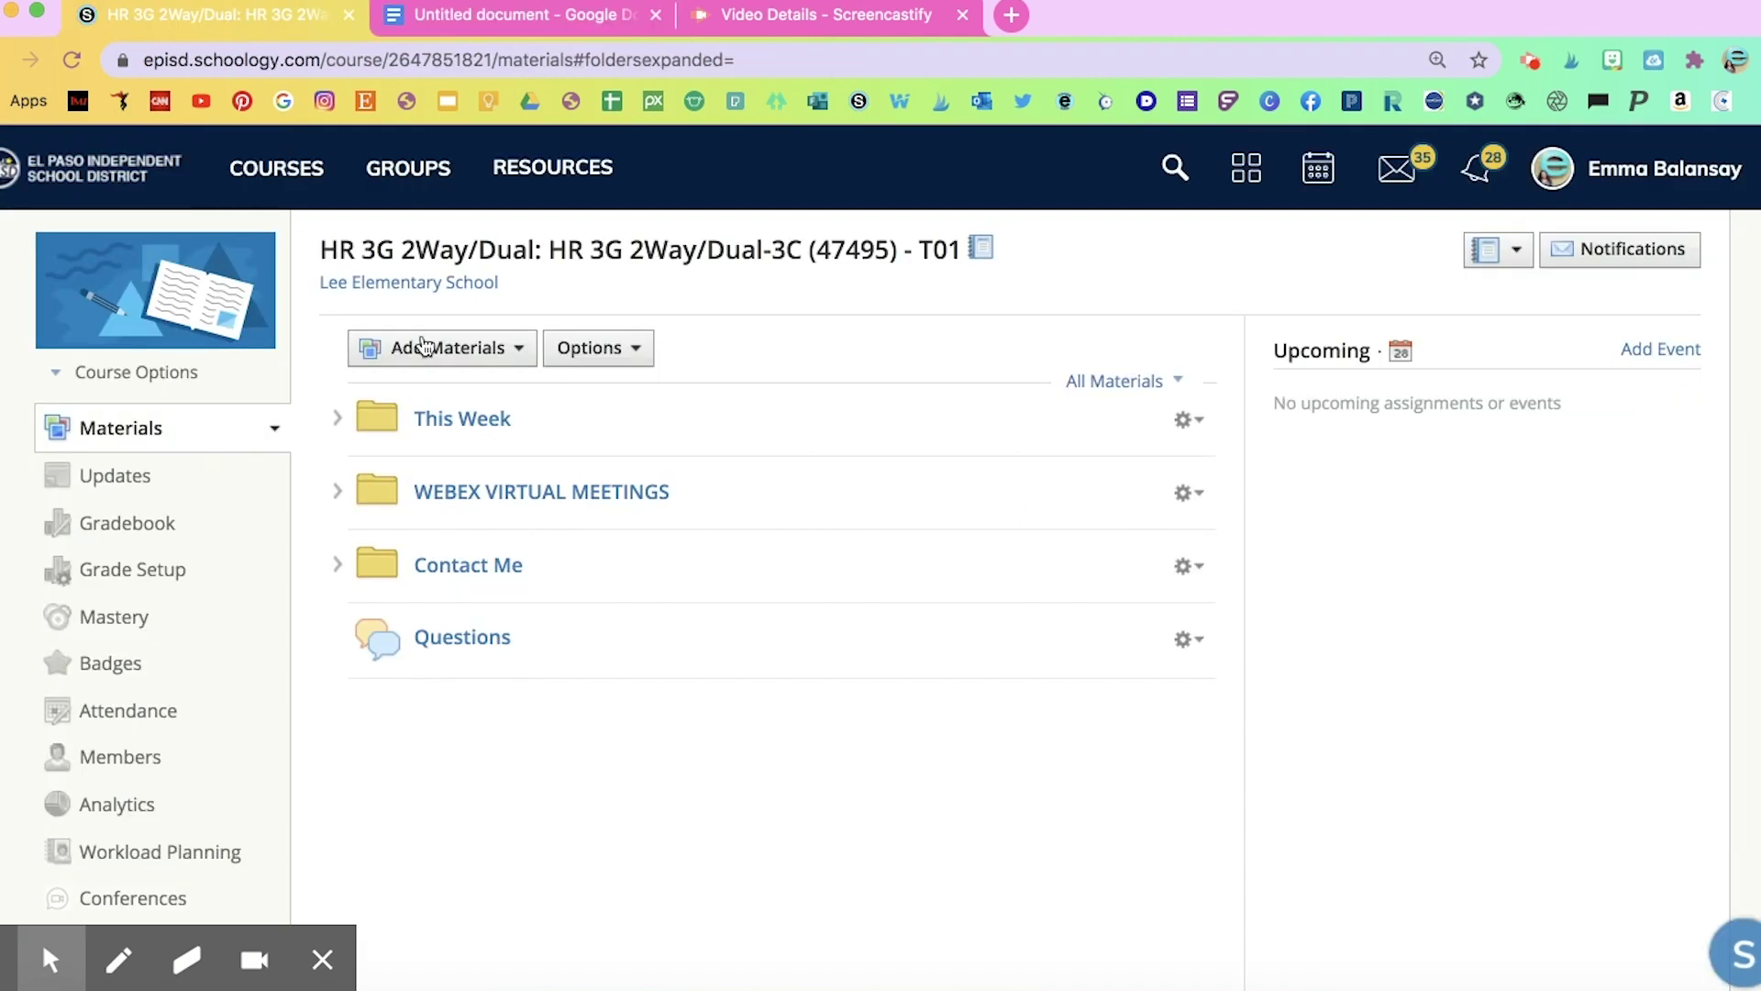
{"action": "left_click", "coordinate": [474, 418]}
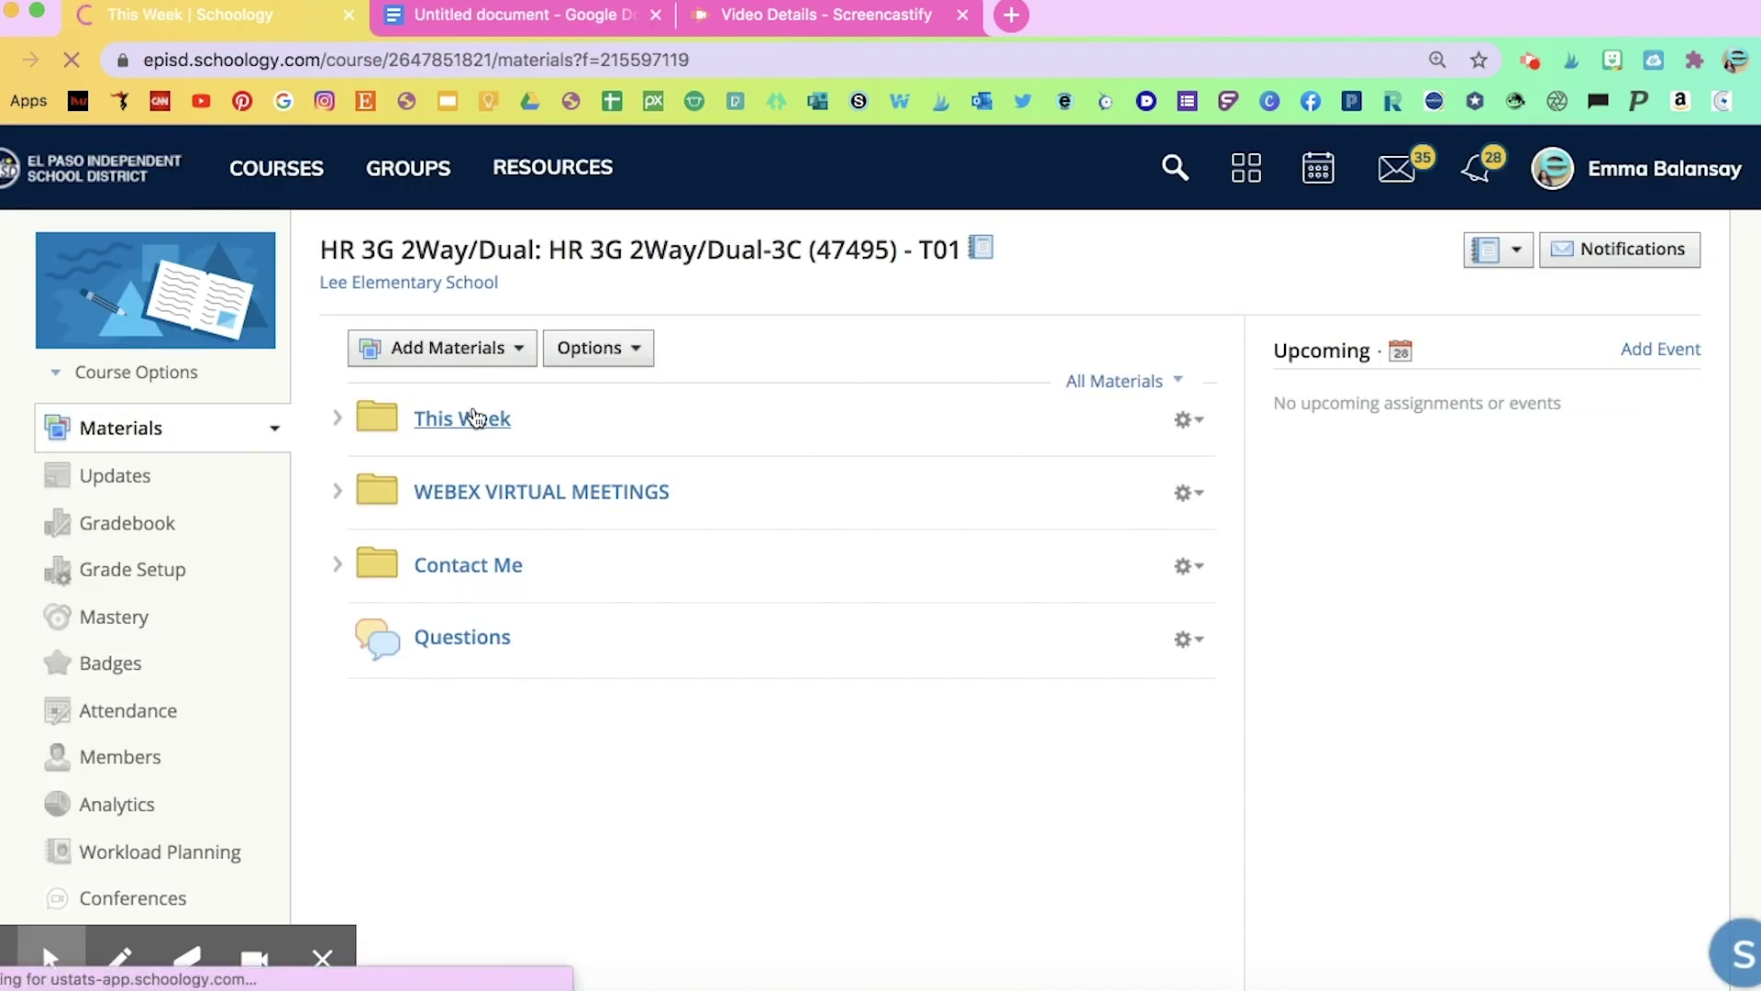
{"action": "left_click", "coordinate": [554, 60]}
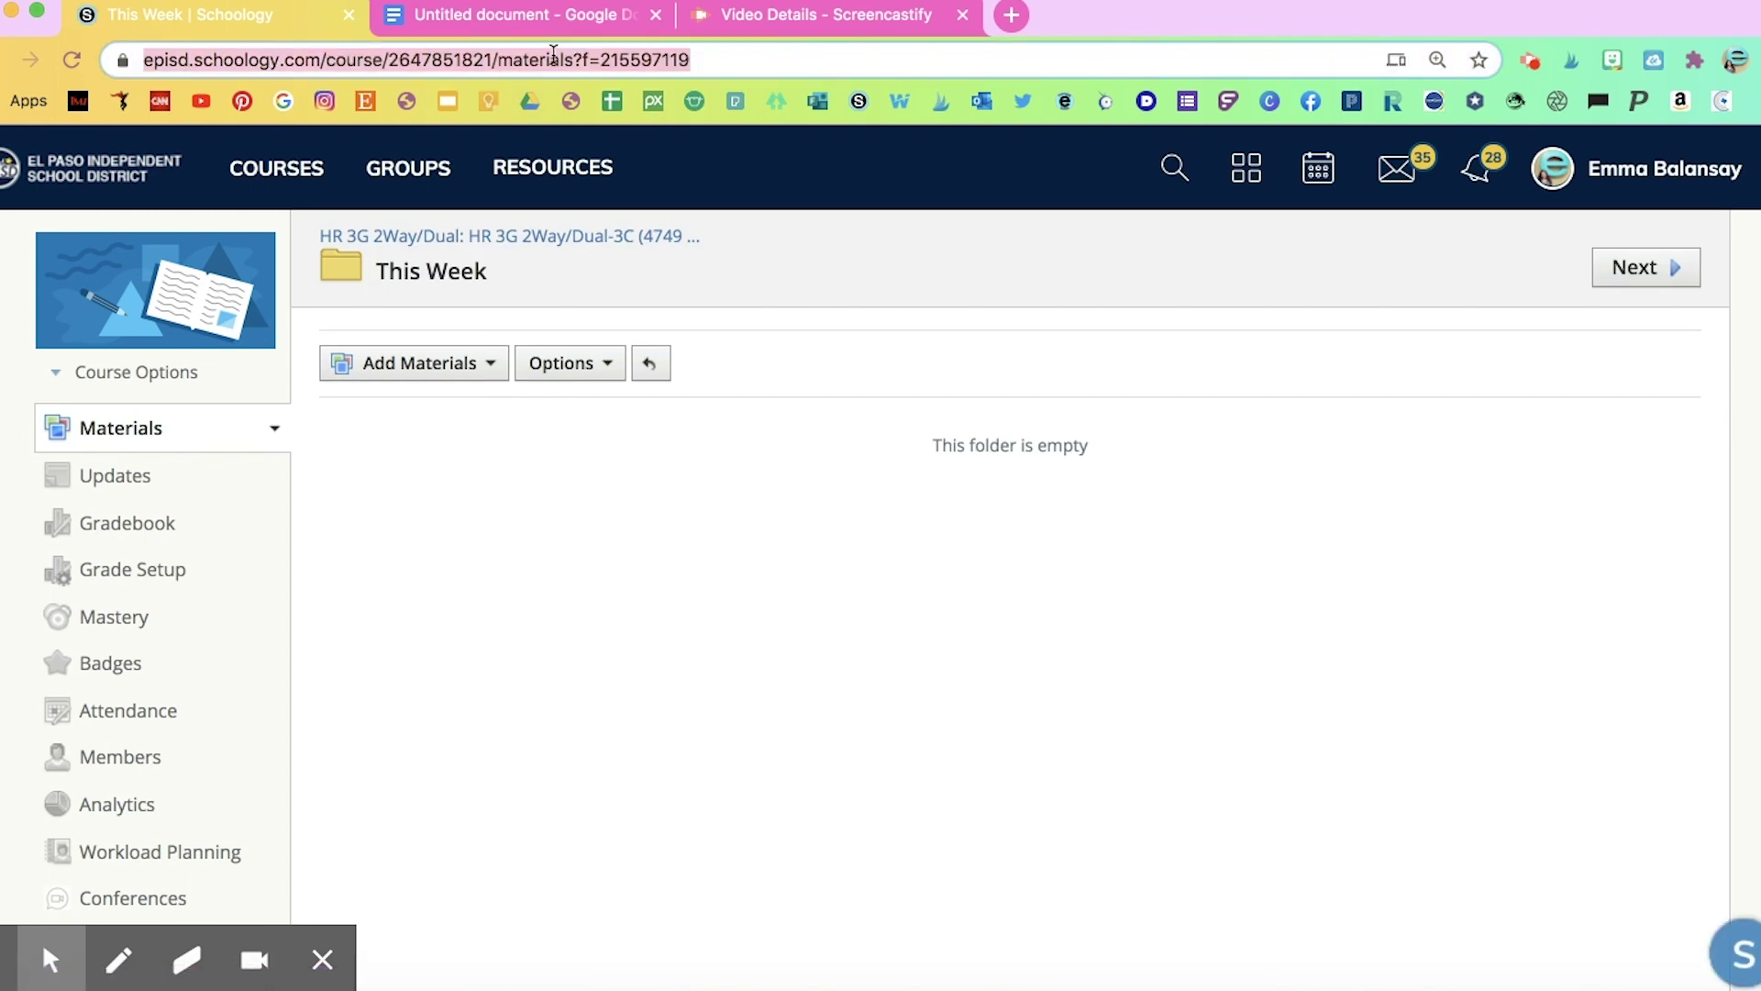
{"action": "right_click", "coordinate": [556, 58]}
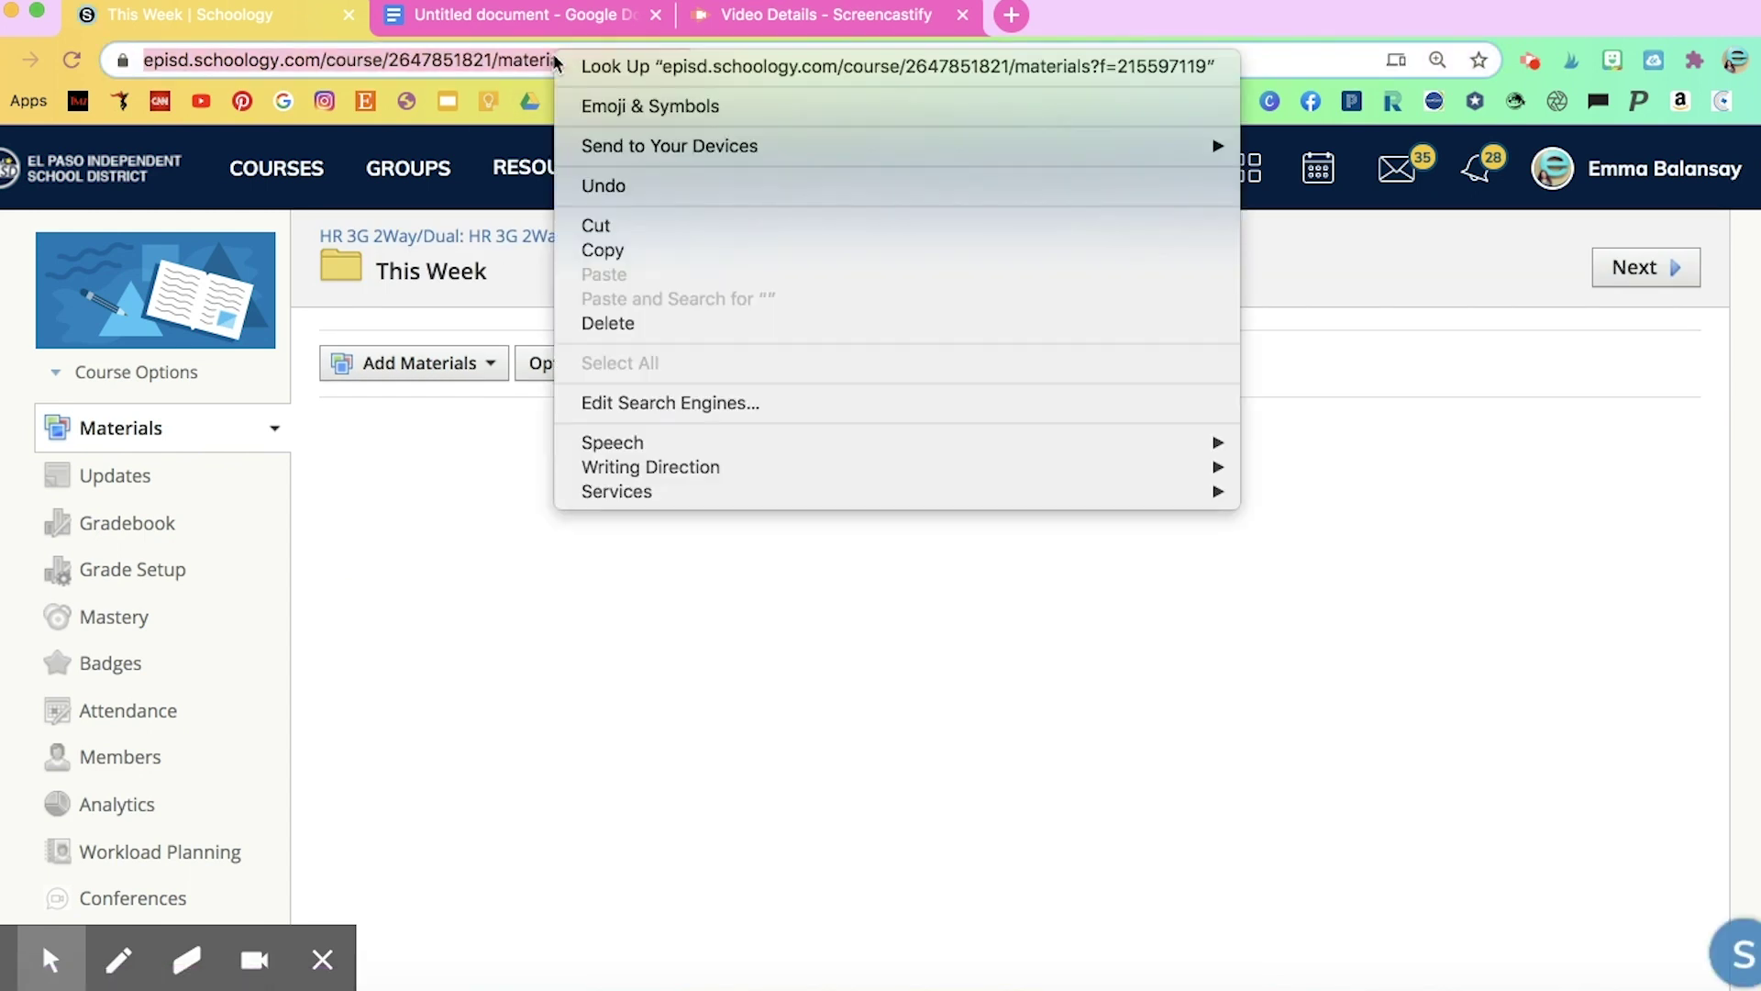
{"action": "left_click", "coordinate": [623, 259]}
{"action": "left_click", "coordinate": [571, 22]}
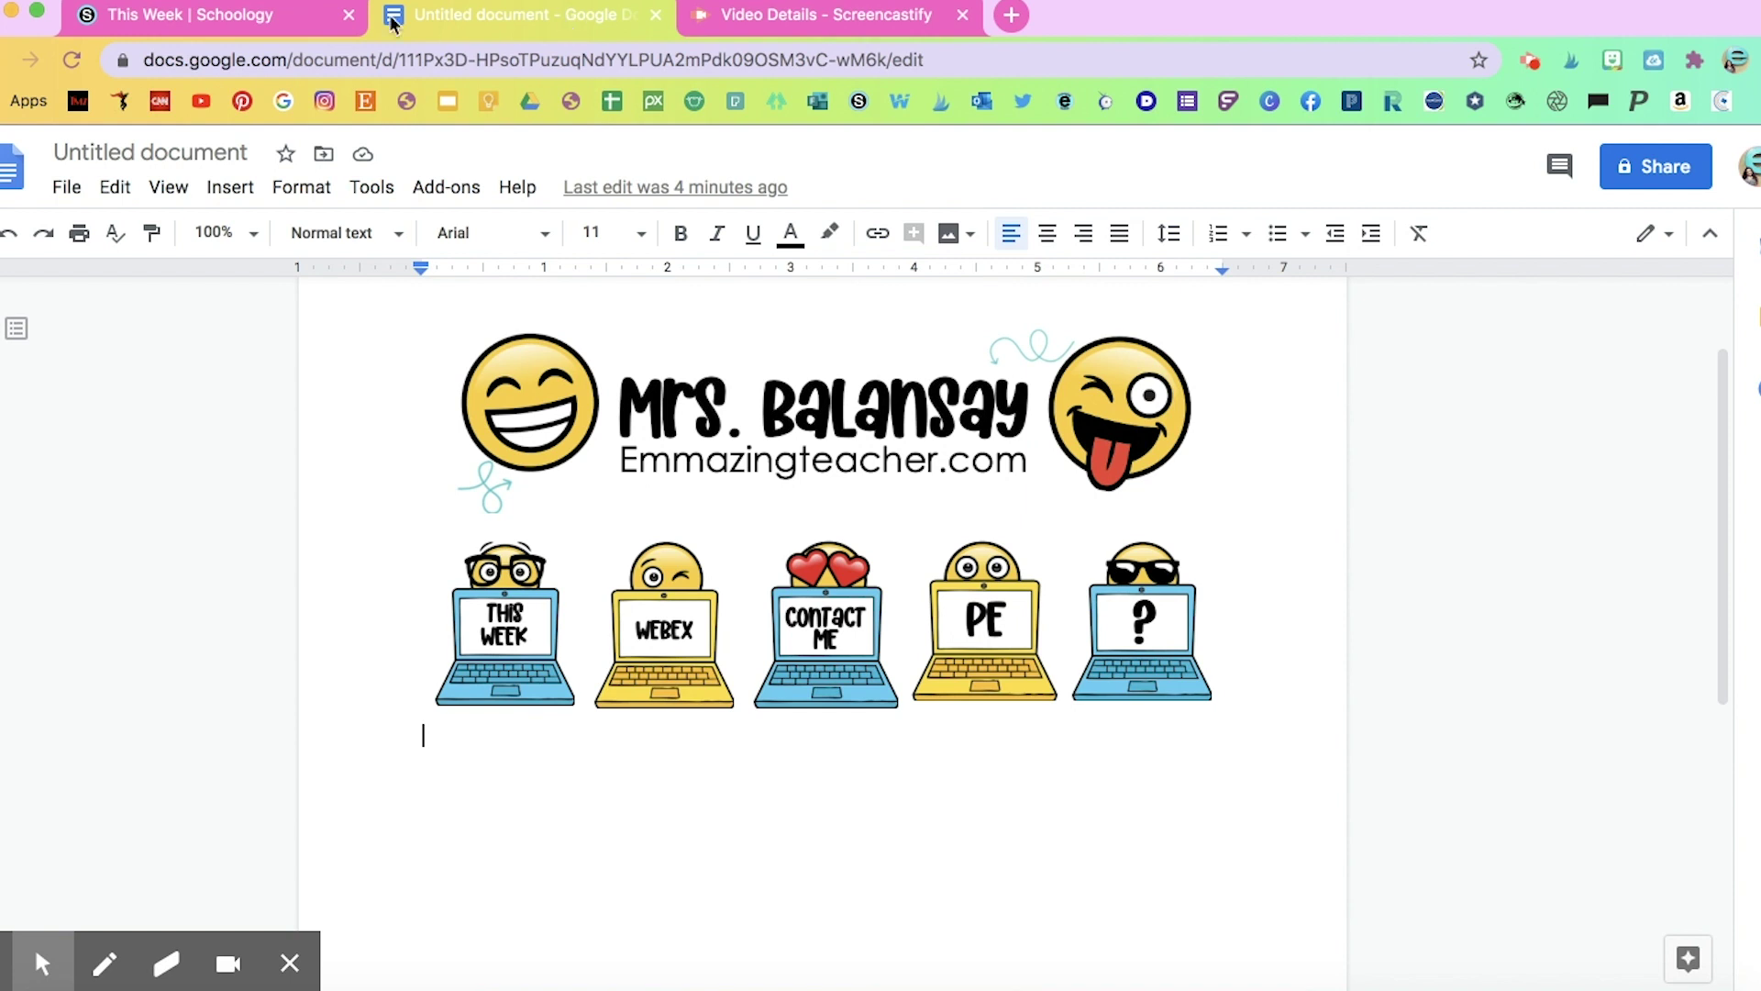
Link the THIS WEEK laptop image to the copied This Week folder address.
{"action": "left_click", "coordinate": [512, 636]}
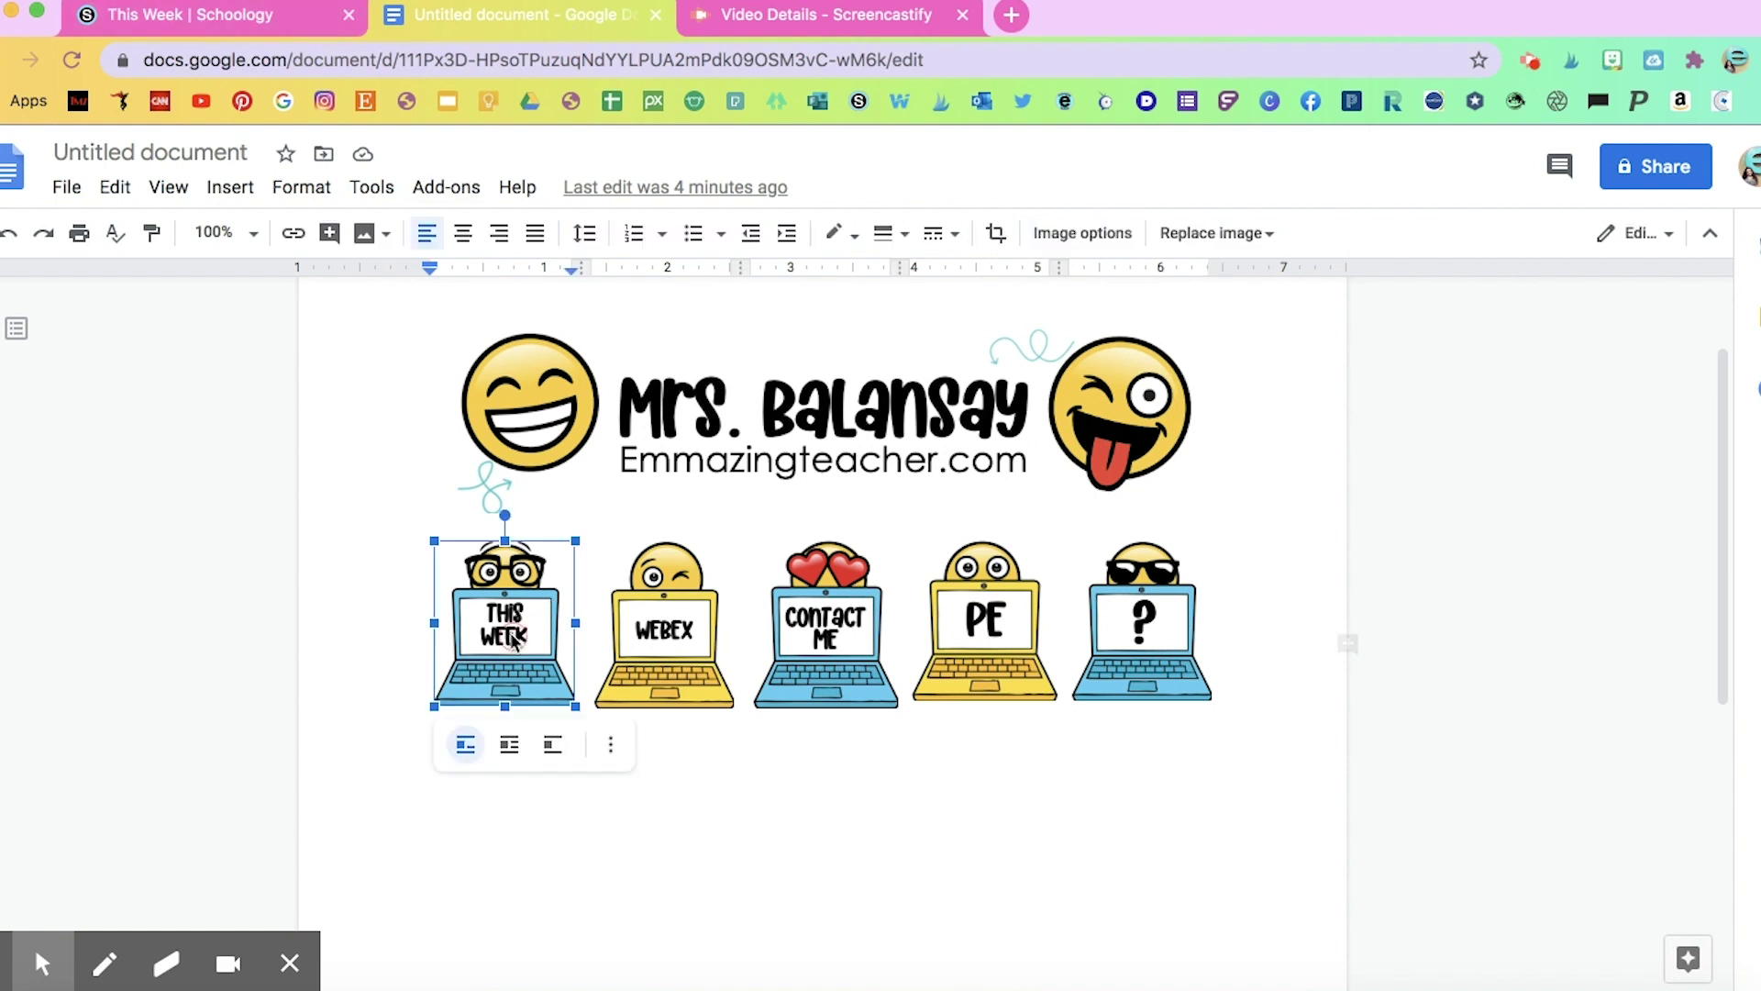
{"action": "left_click", "coordinate": [229, 188]}
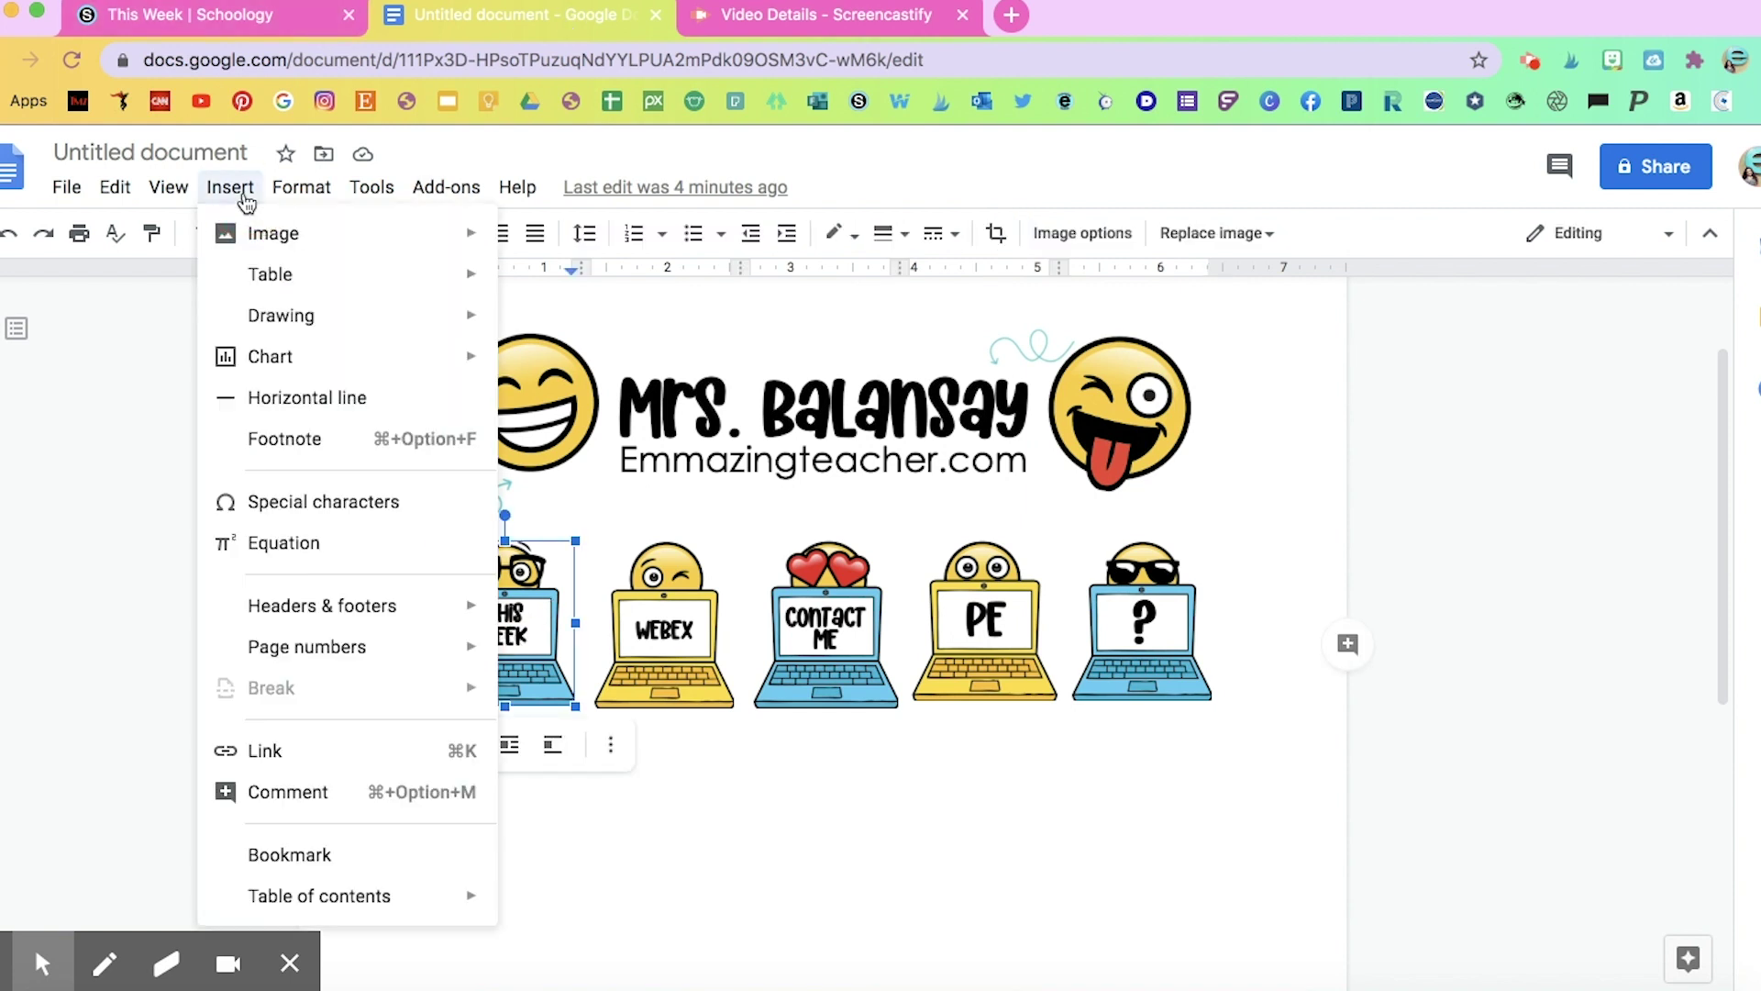
{"action": "left_click", "coordinate": [310, 751]}
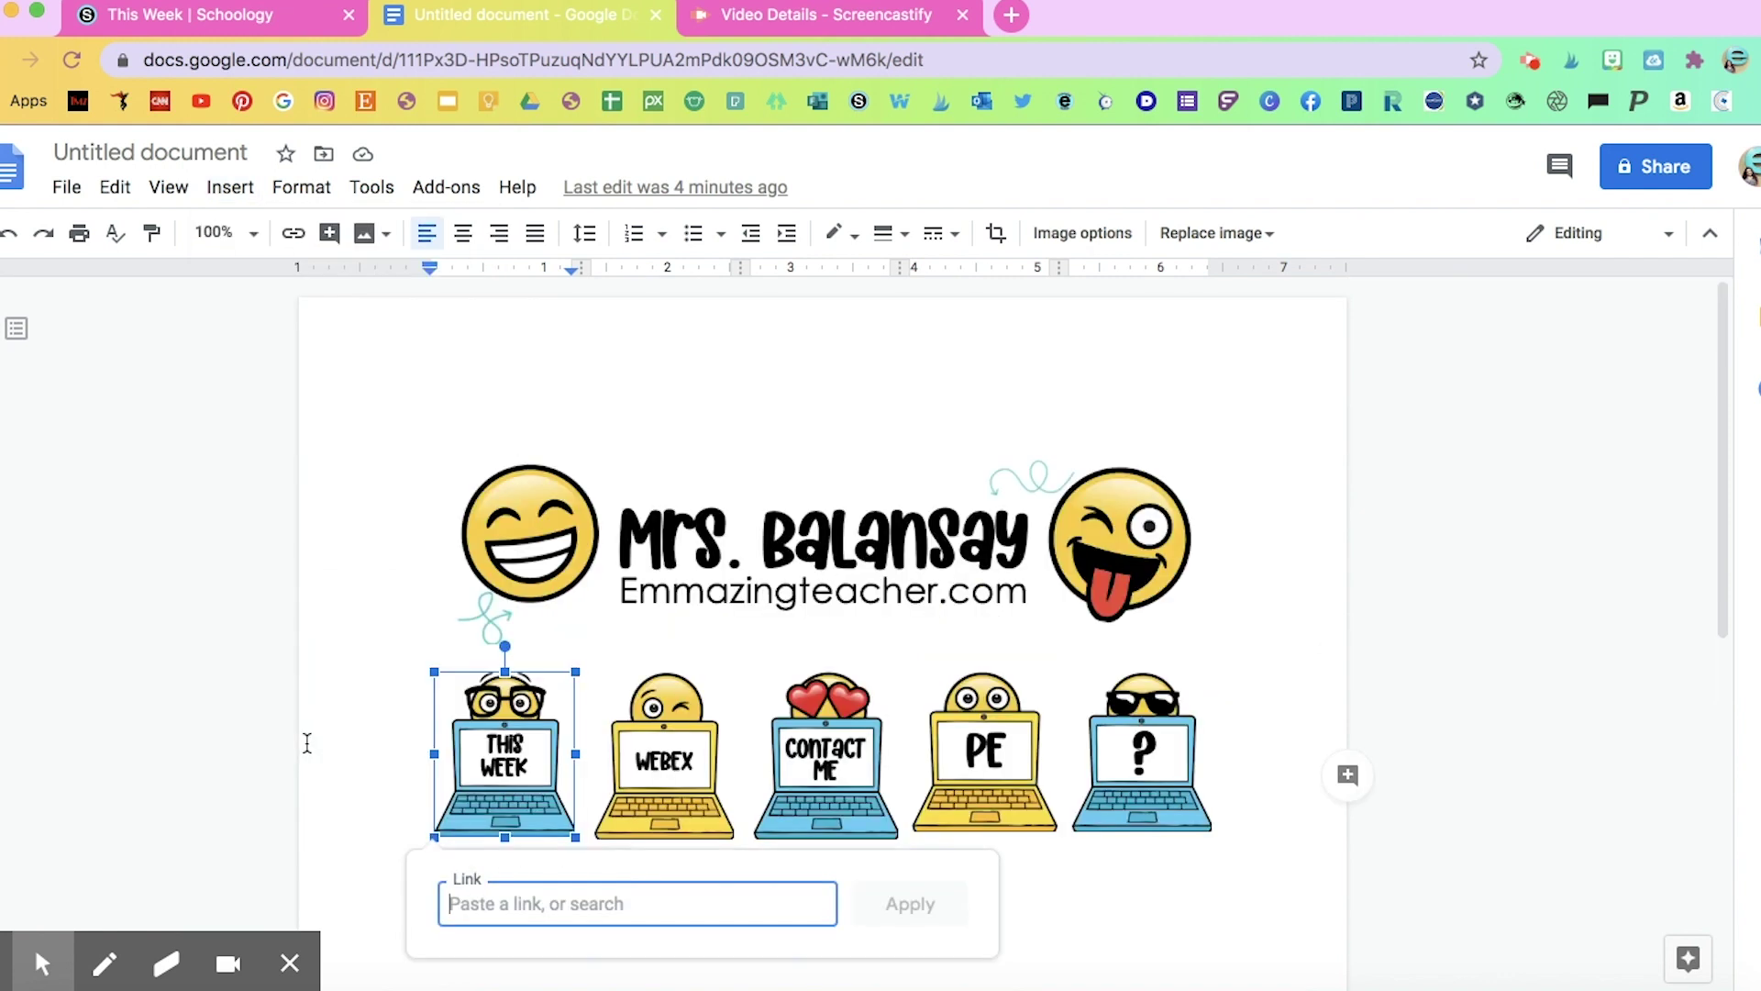
{"action": "right_click", "coordinate": [536, 903]}
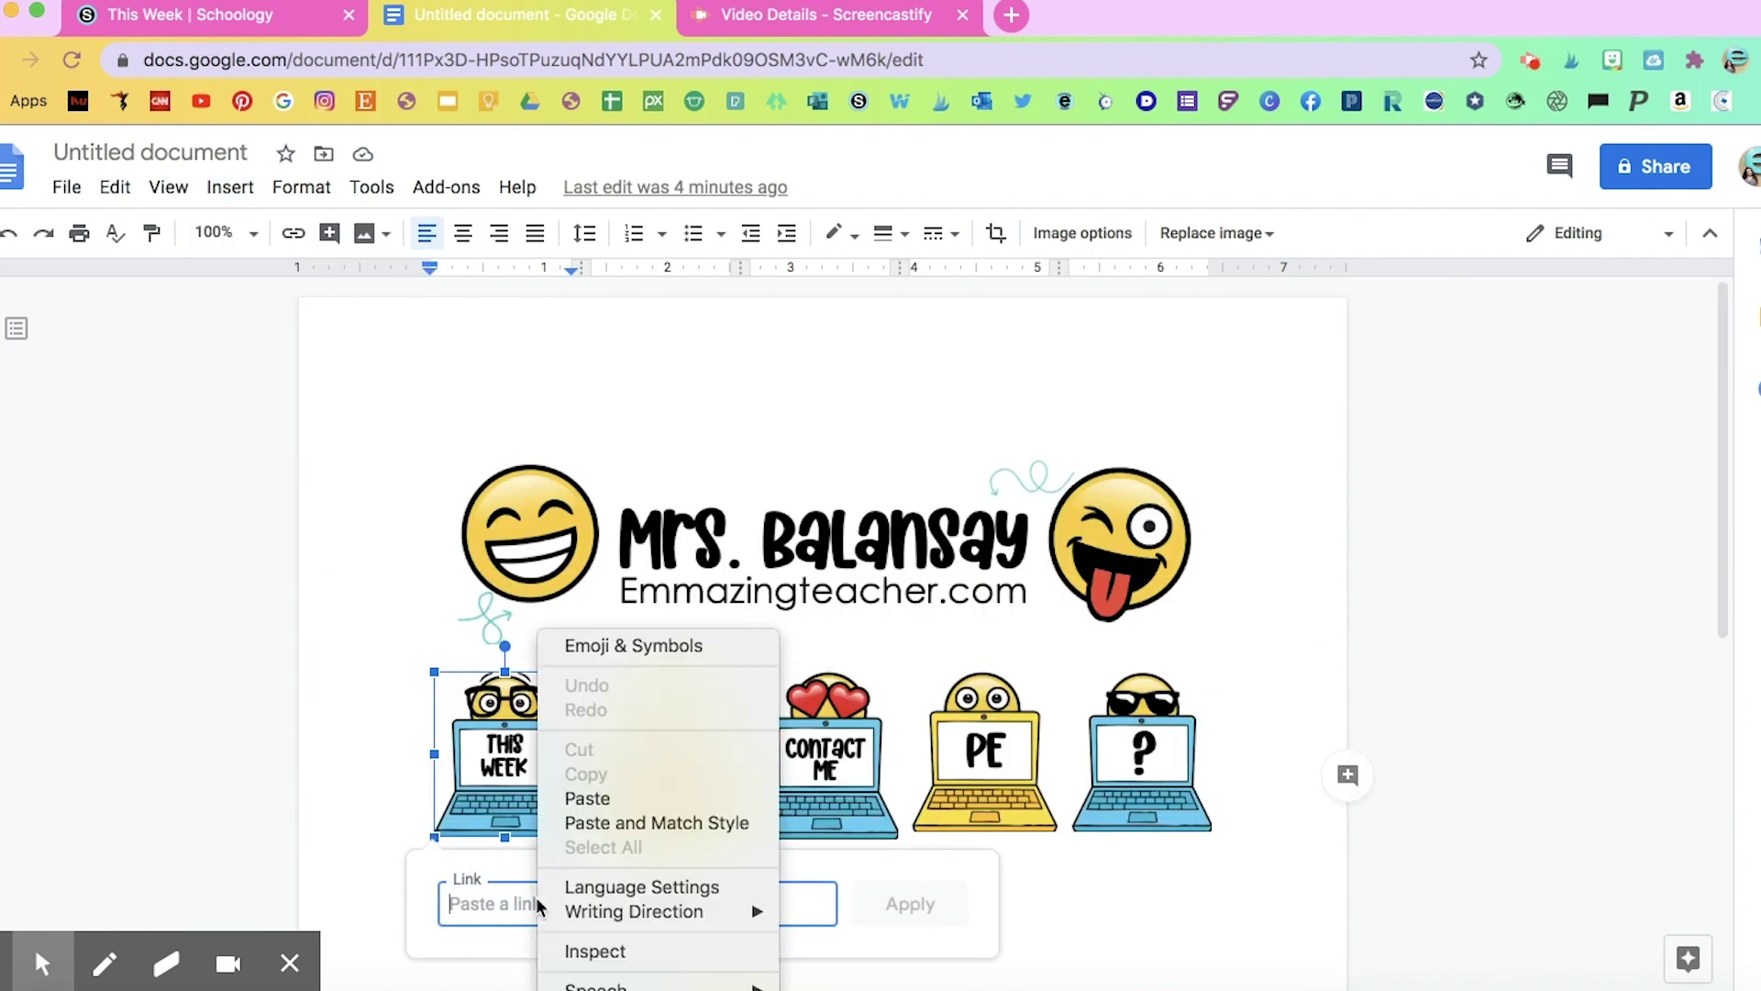
{"action": "left_click", "coordinate": [587, 798]}
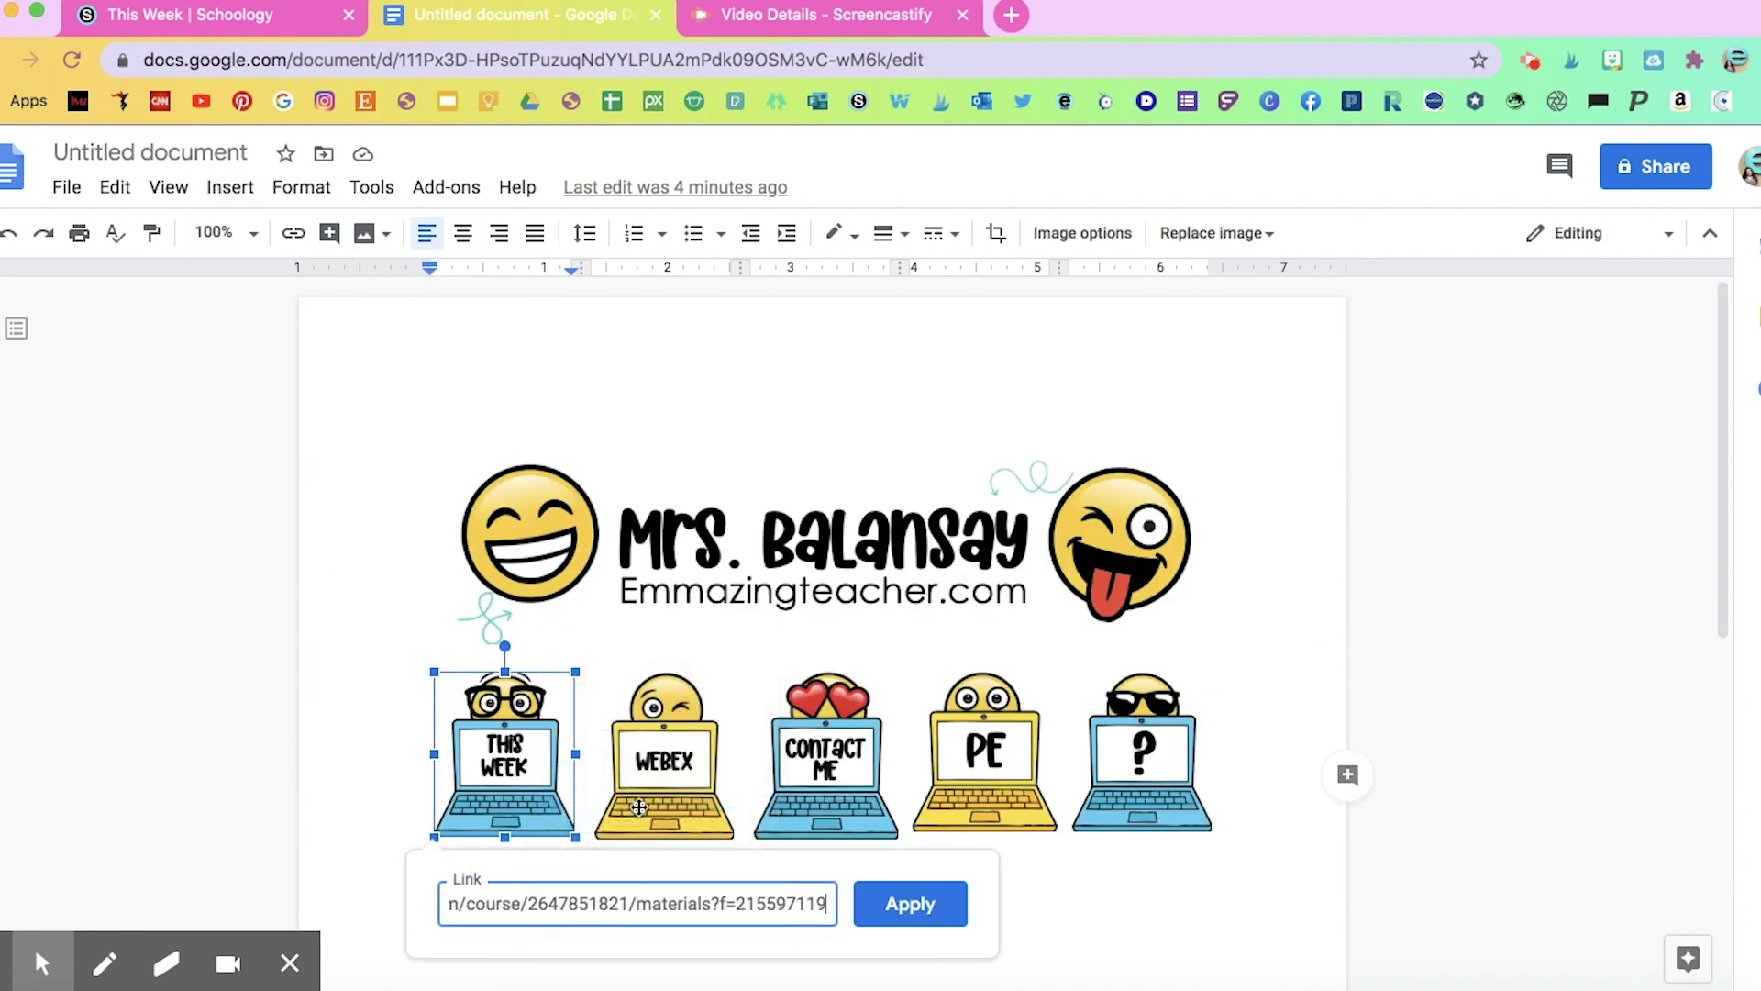
{"action": "left_click", "coordinate": [908, 904]}
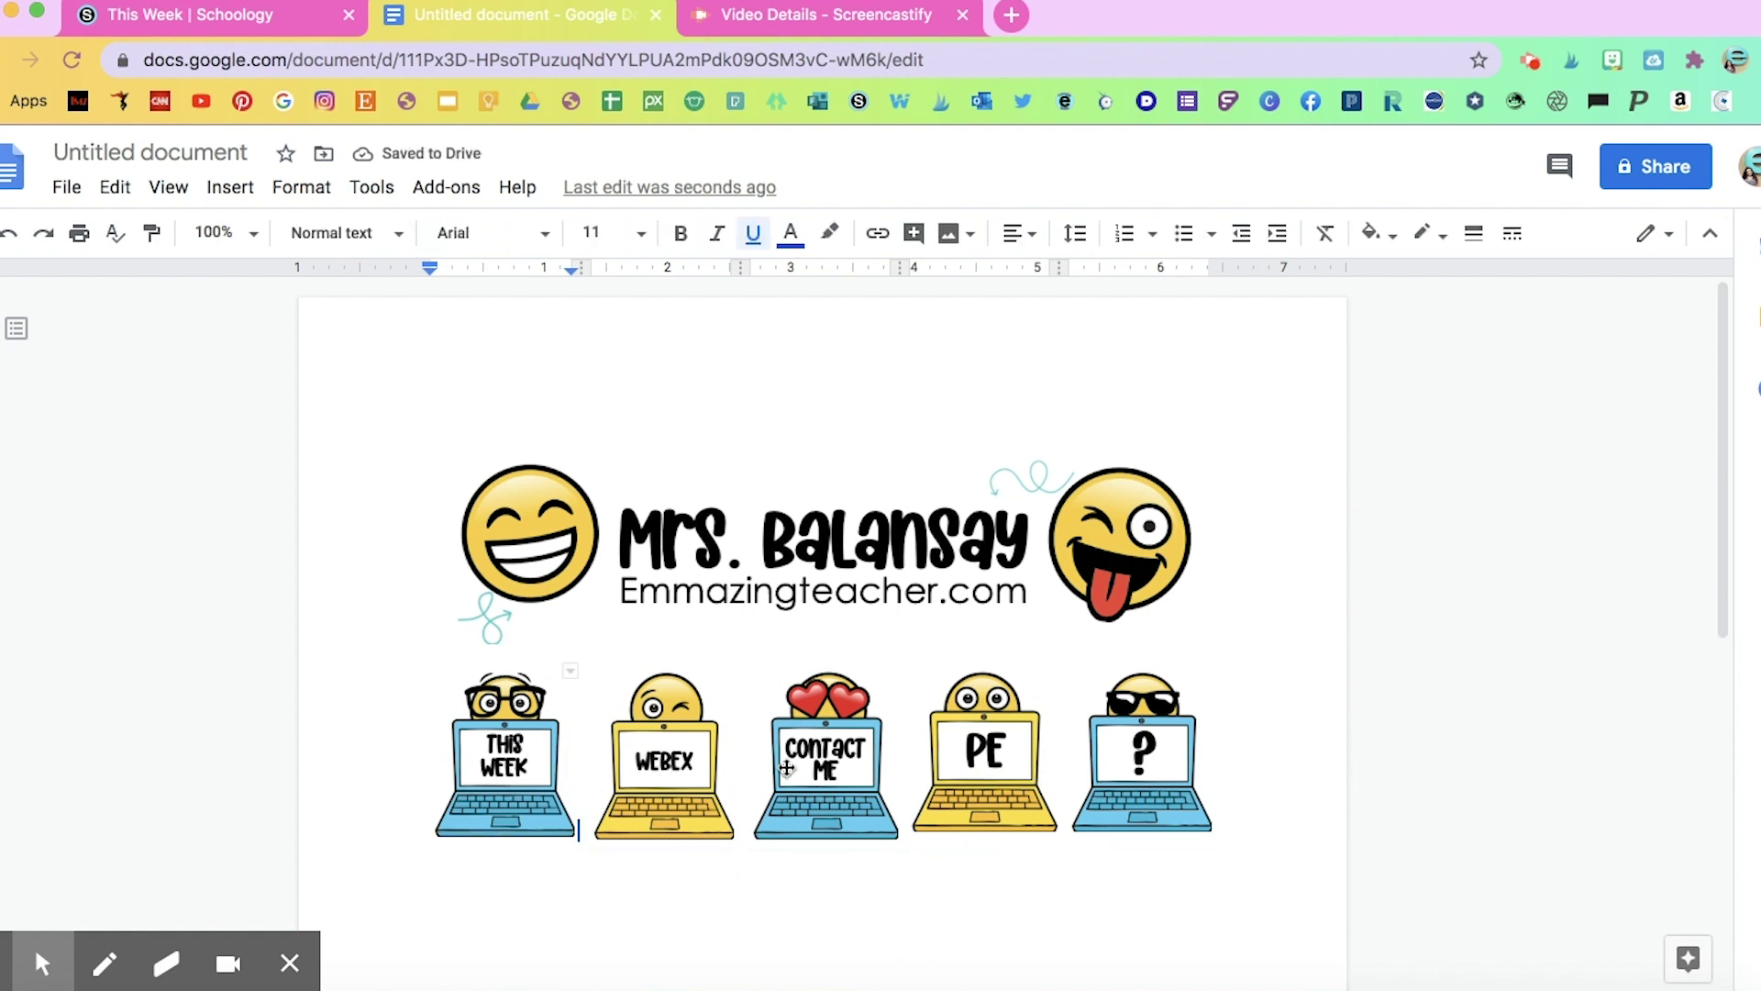
{"action": "left_click", "coordinate": [266, 14]}
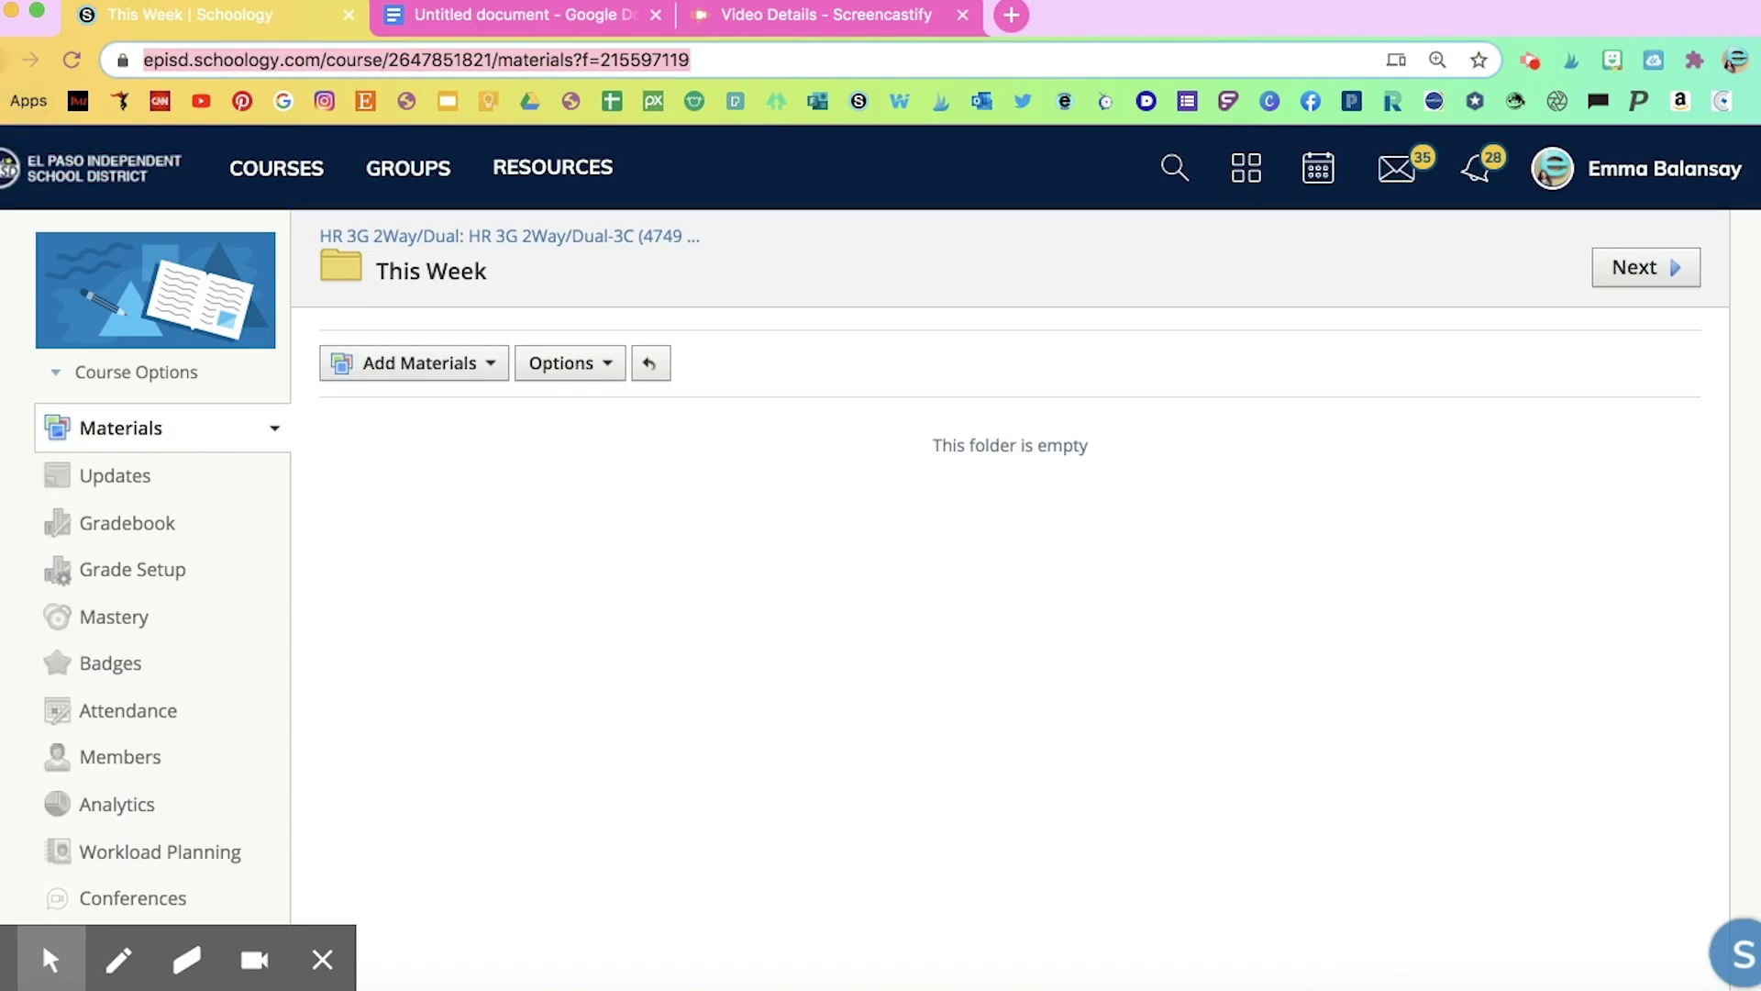
Open the WEBEX VIRTUAL MEETINGS folder and copy its web address.
{"action": "key", "text": "Return"}
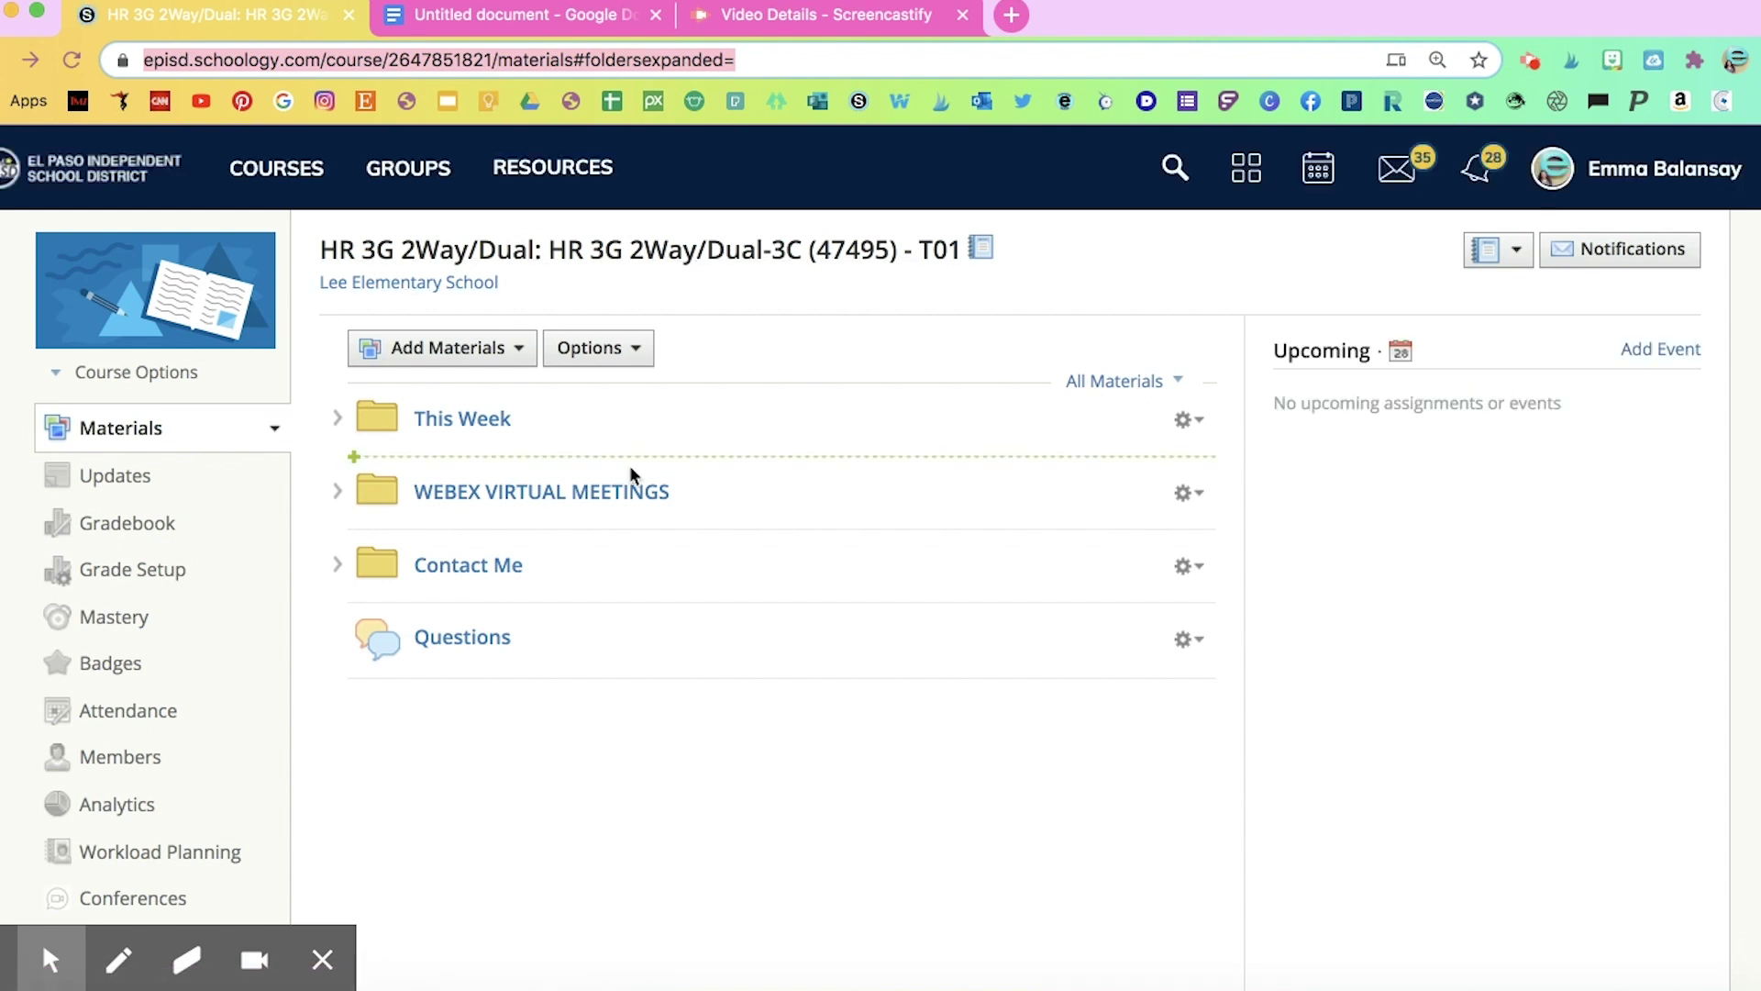
{"action": "left_click", "coordinate": [639, 492]}
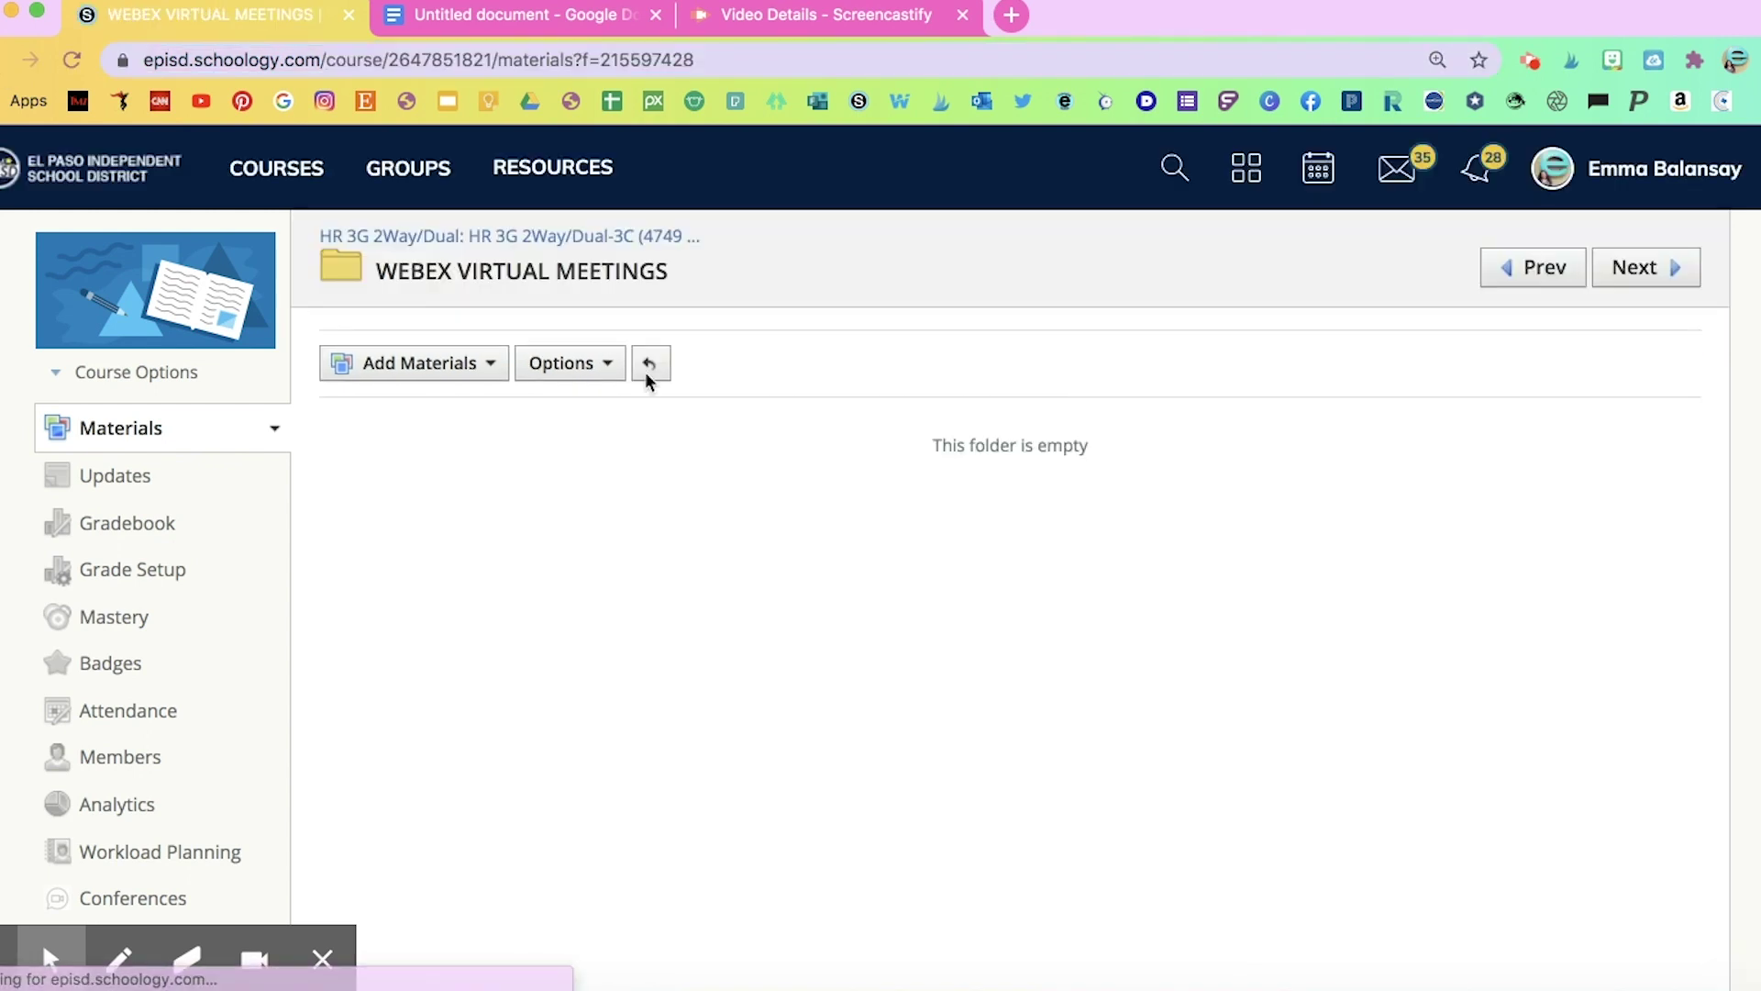
{"action": "left_click", "coordinate": [603, 57]}
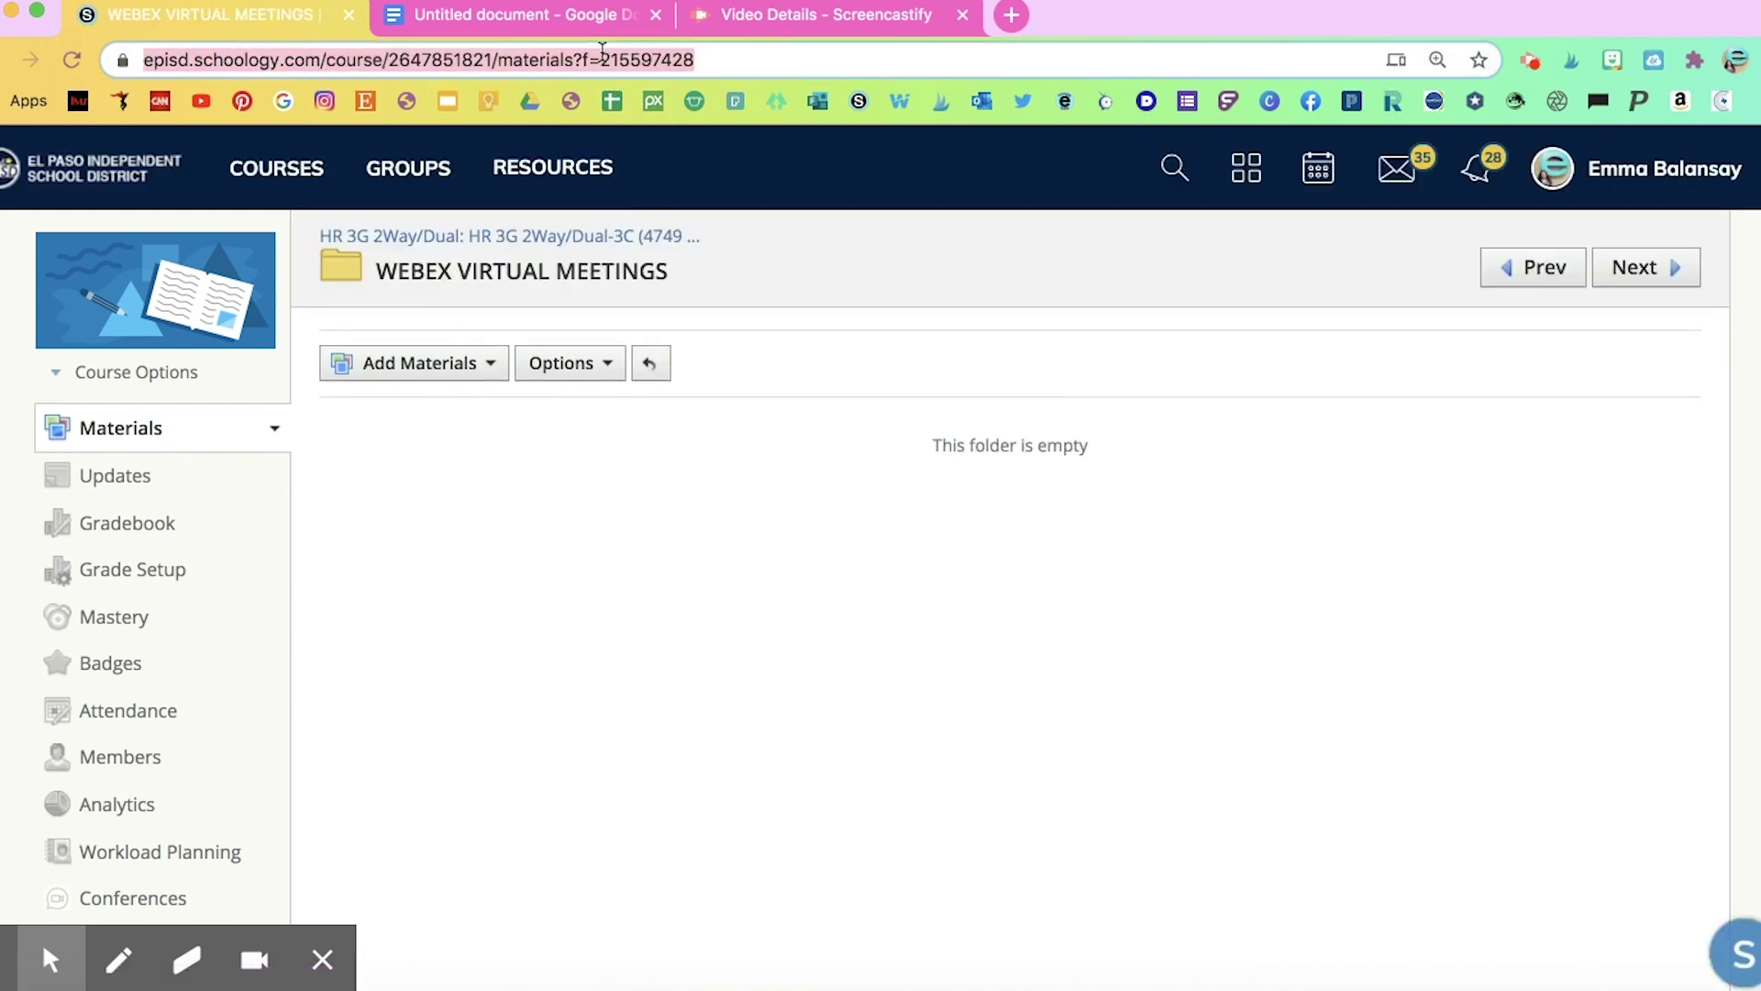
{"action": "right_click", "coordinate": [603, 48]}
{"action": "left_click", "coordinate": [670, 245]}
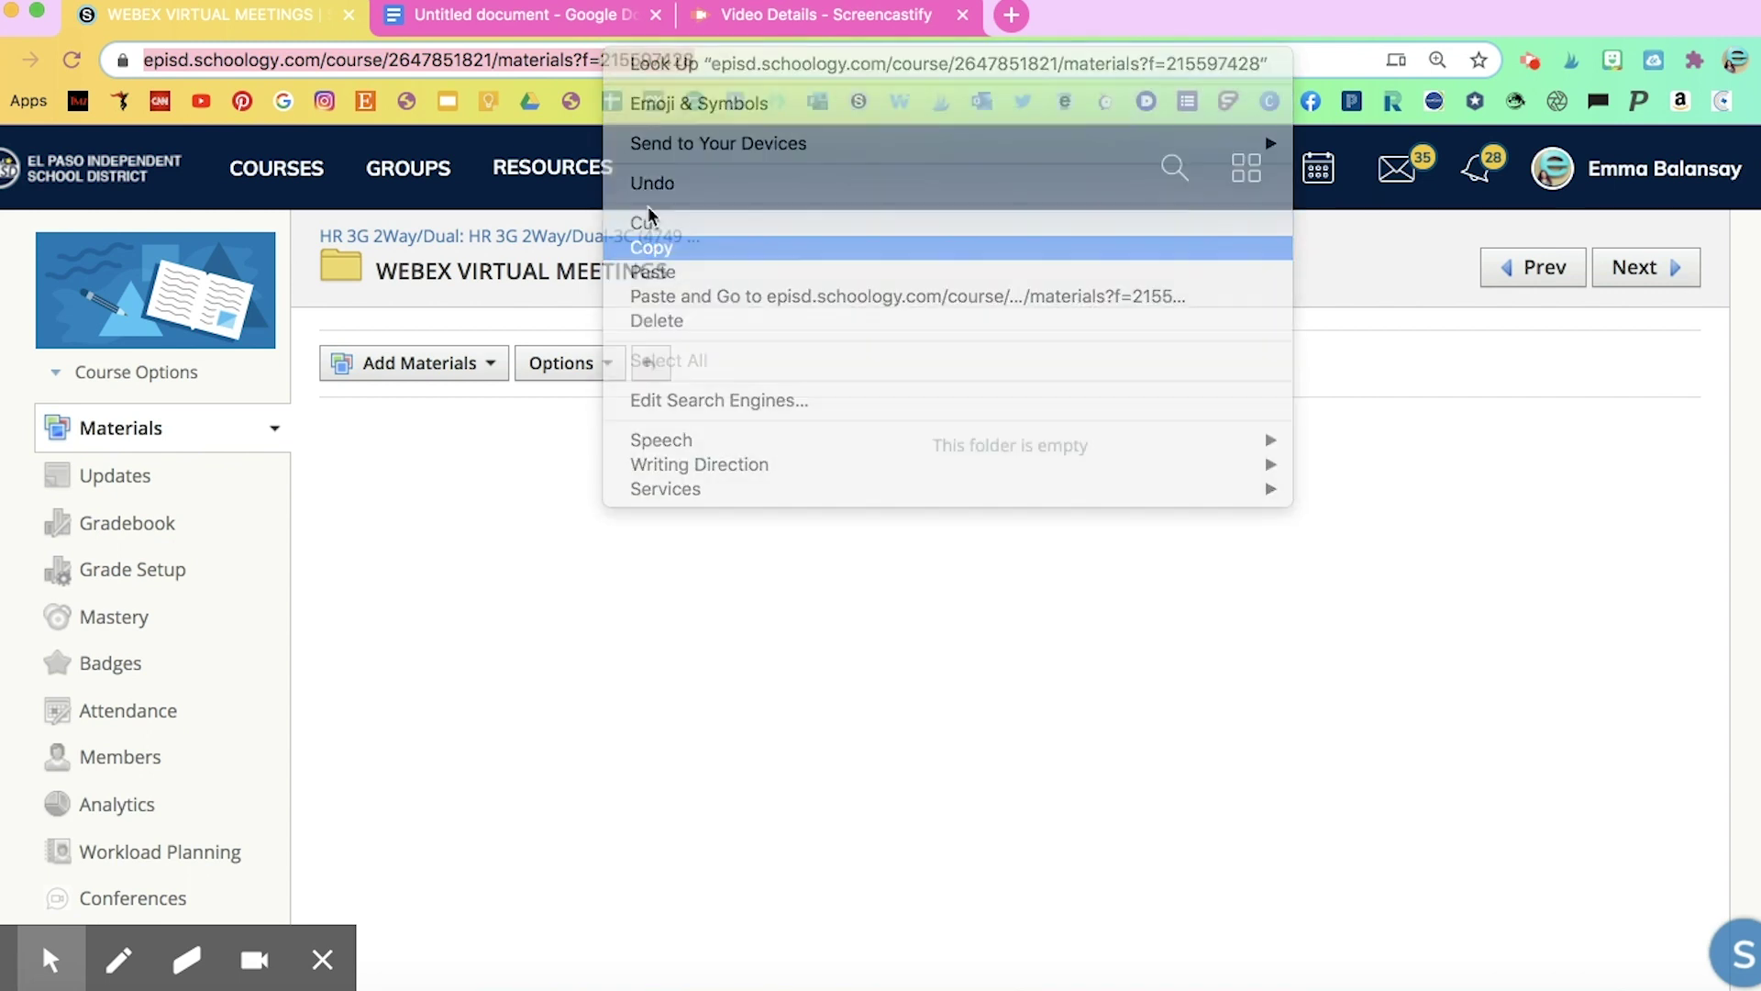
{"action": "left_click", "coordinate": [519, 13]}
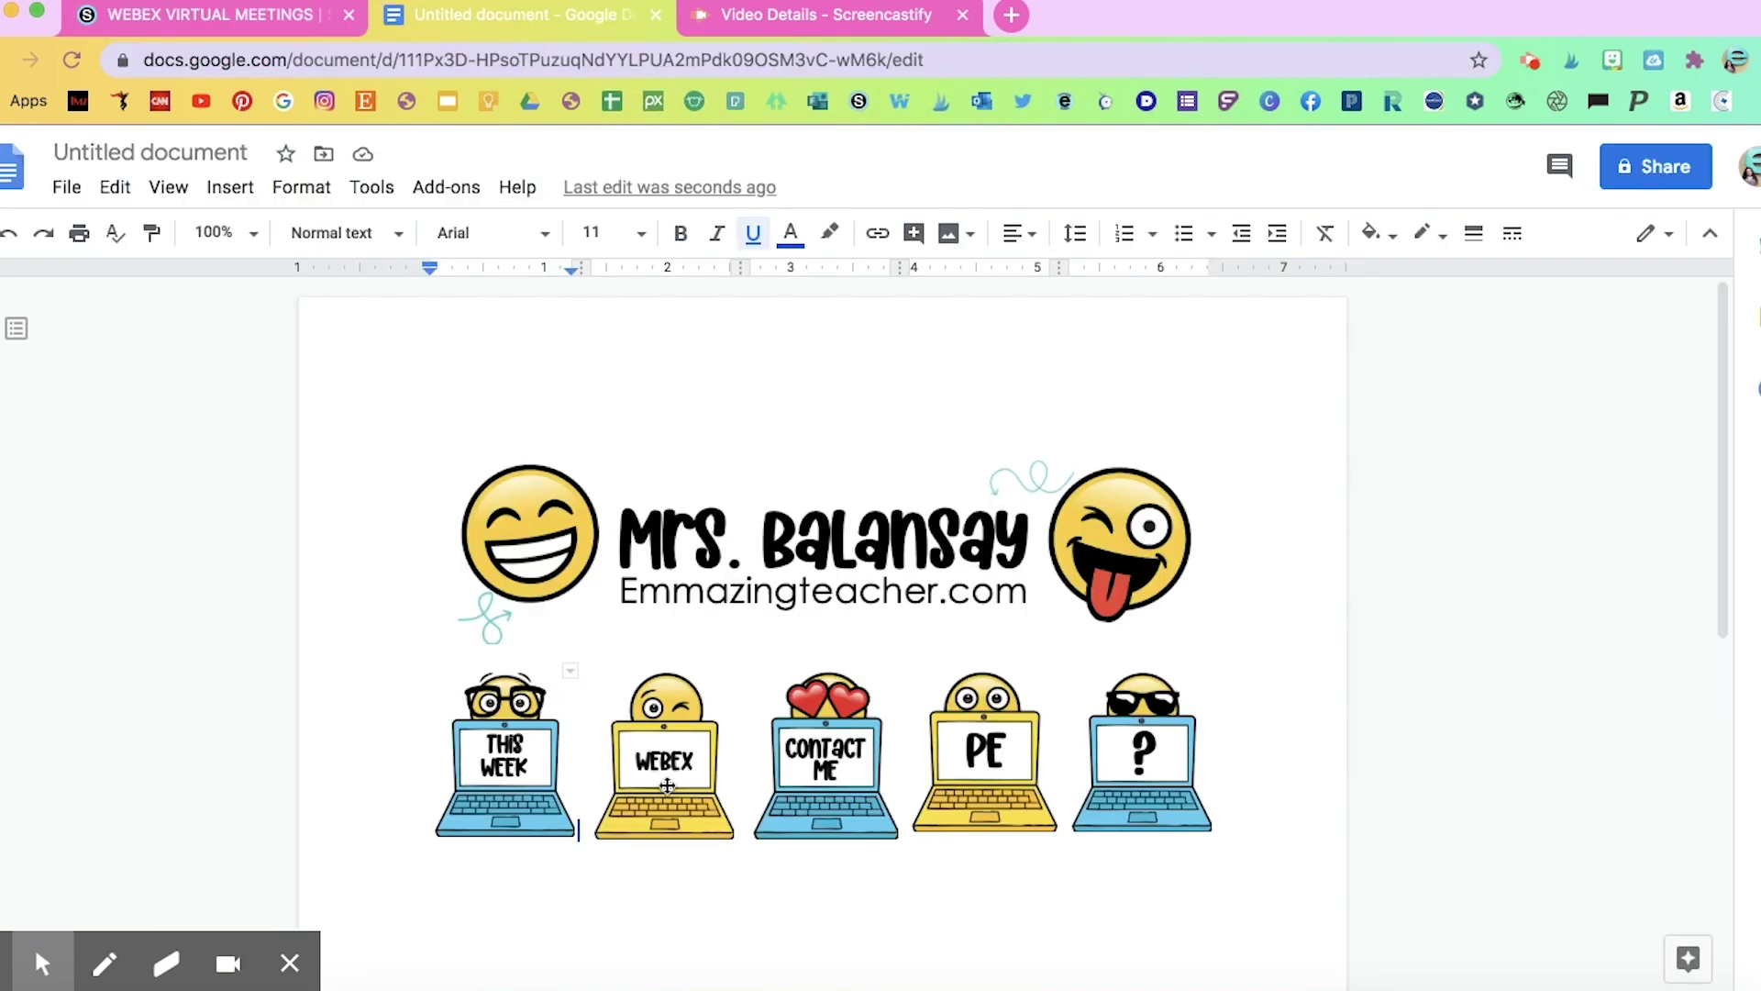
{"action": "left_click", "coordinate": [668, 790]}
Link the WEBEX laptop image to the copied Webex folder address.
{"action": "left_click", "coordinate": [229, 191]}
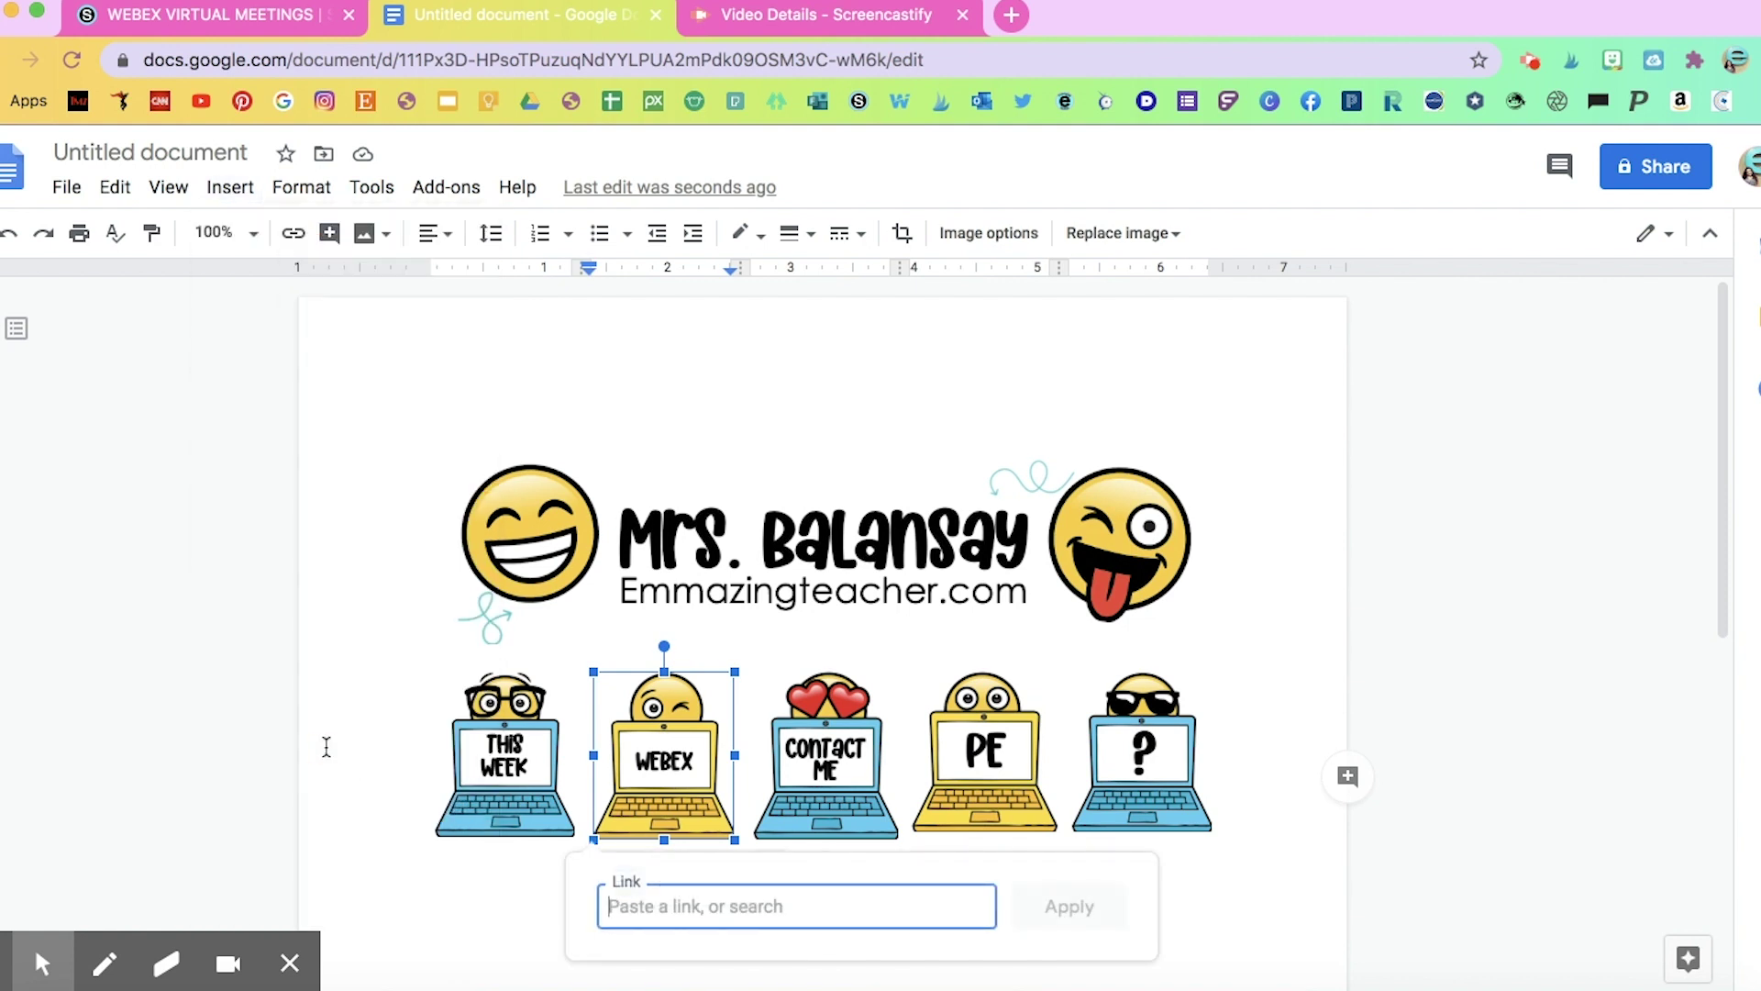
{"action": "right_click", "coordinate": [719, 908]}
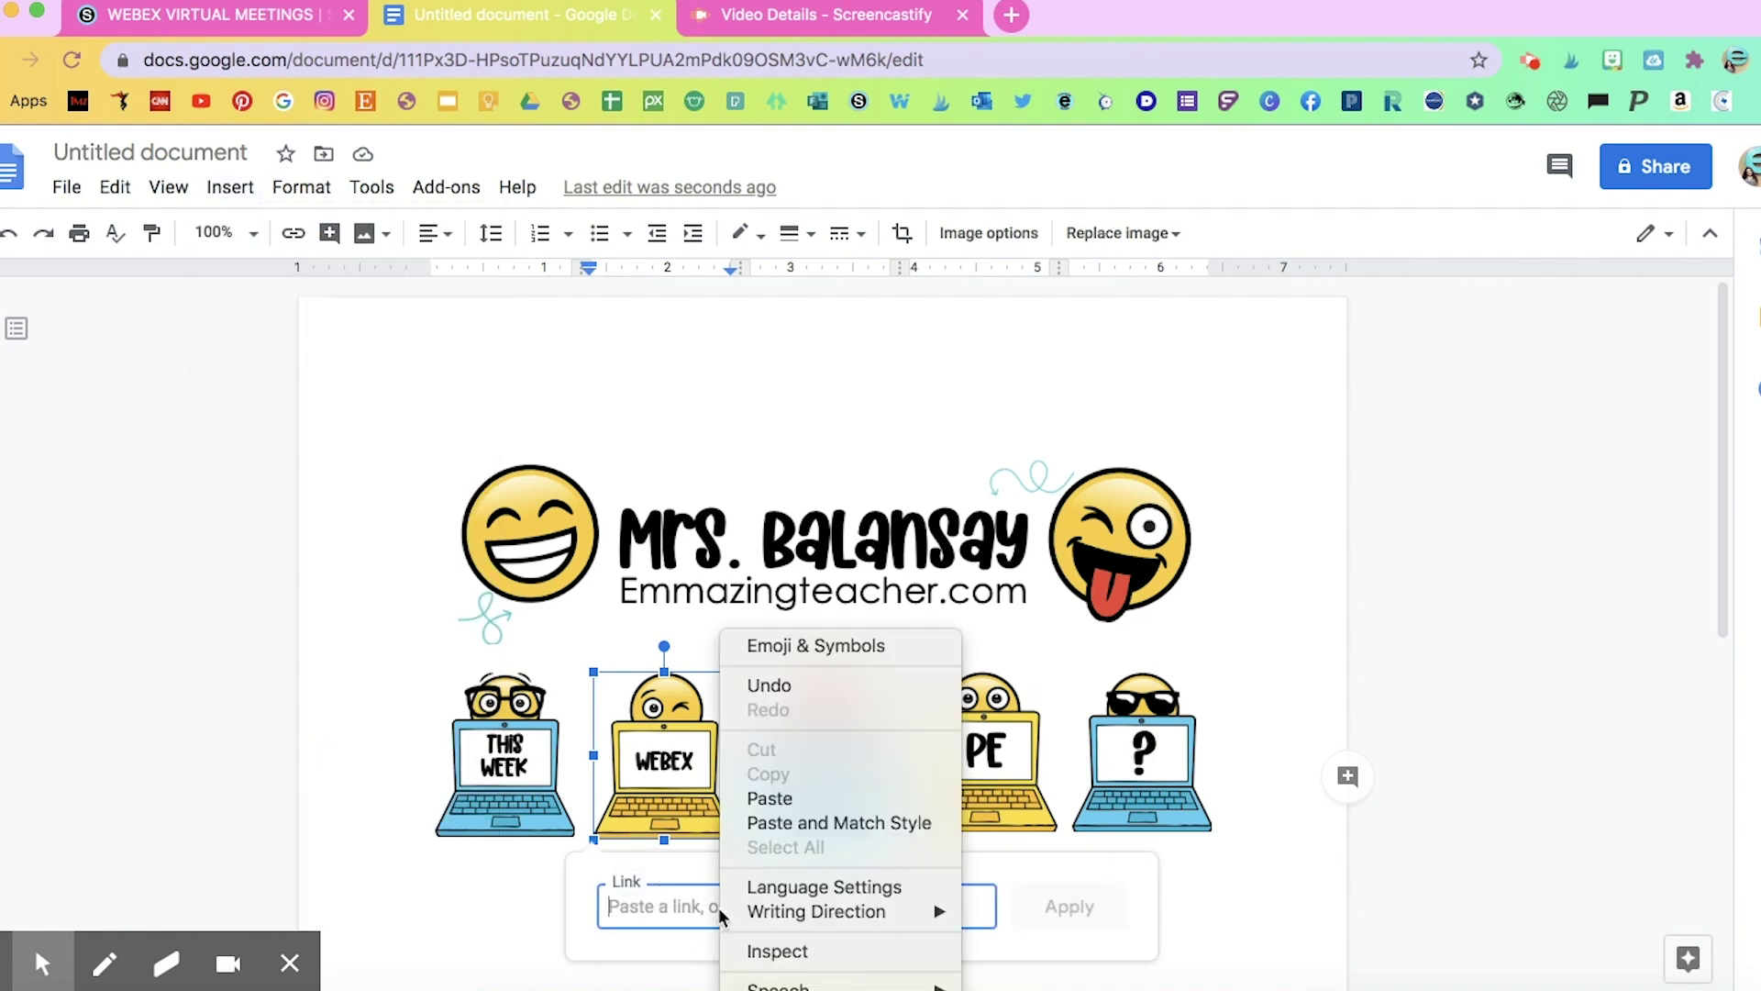
{"action": "left_click", "coordinate": [770, 800]}
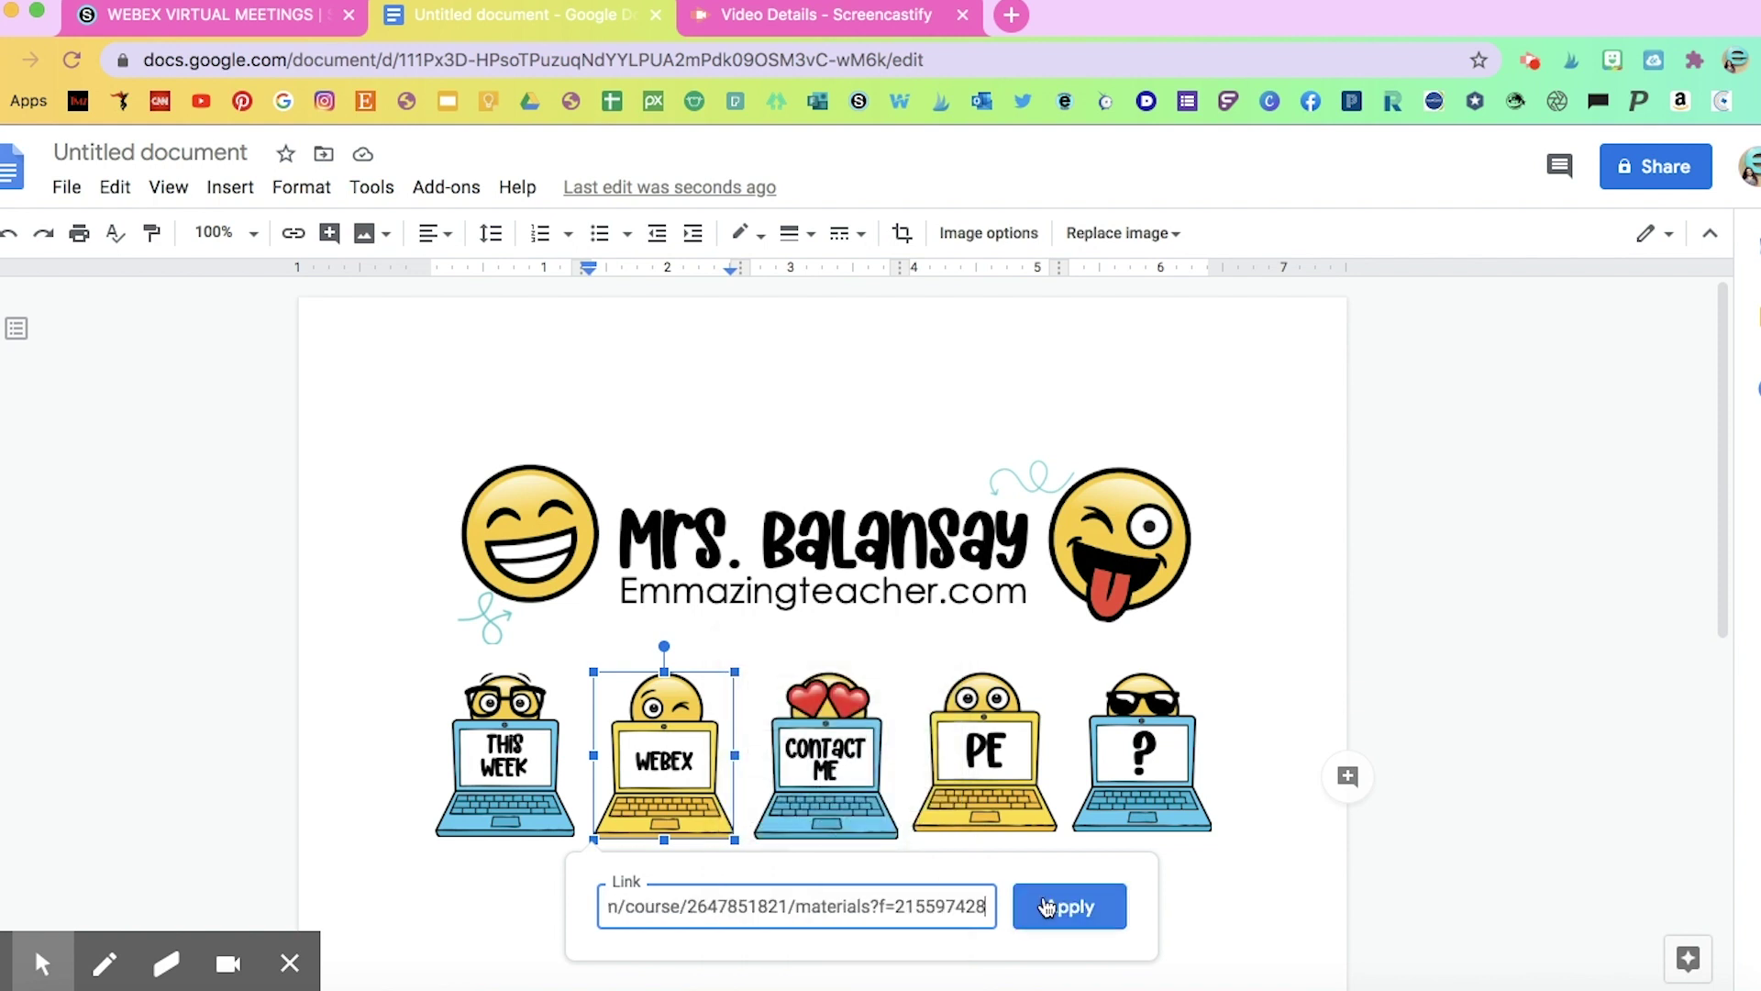
{"action": "left_click", "coordinate": [1064, 906]}
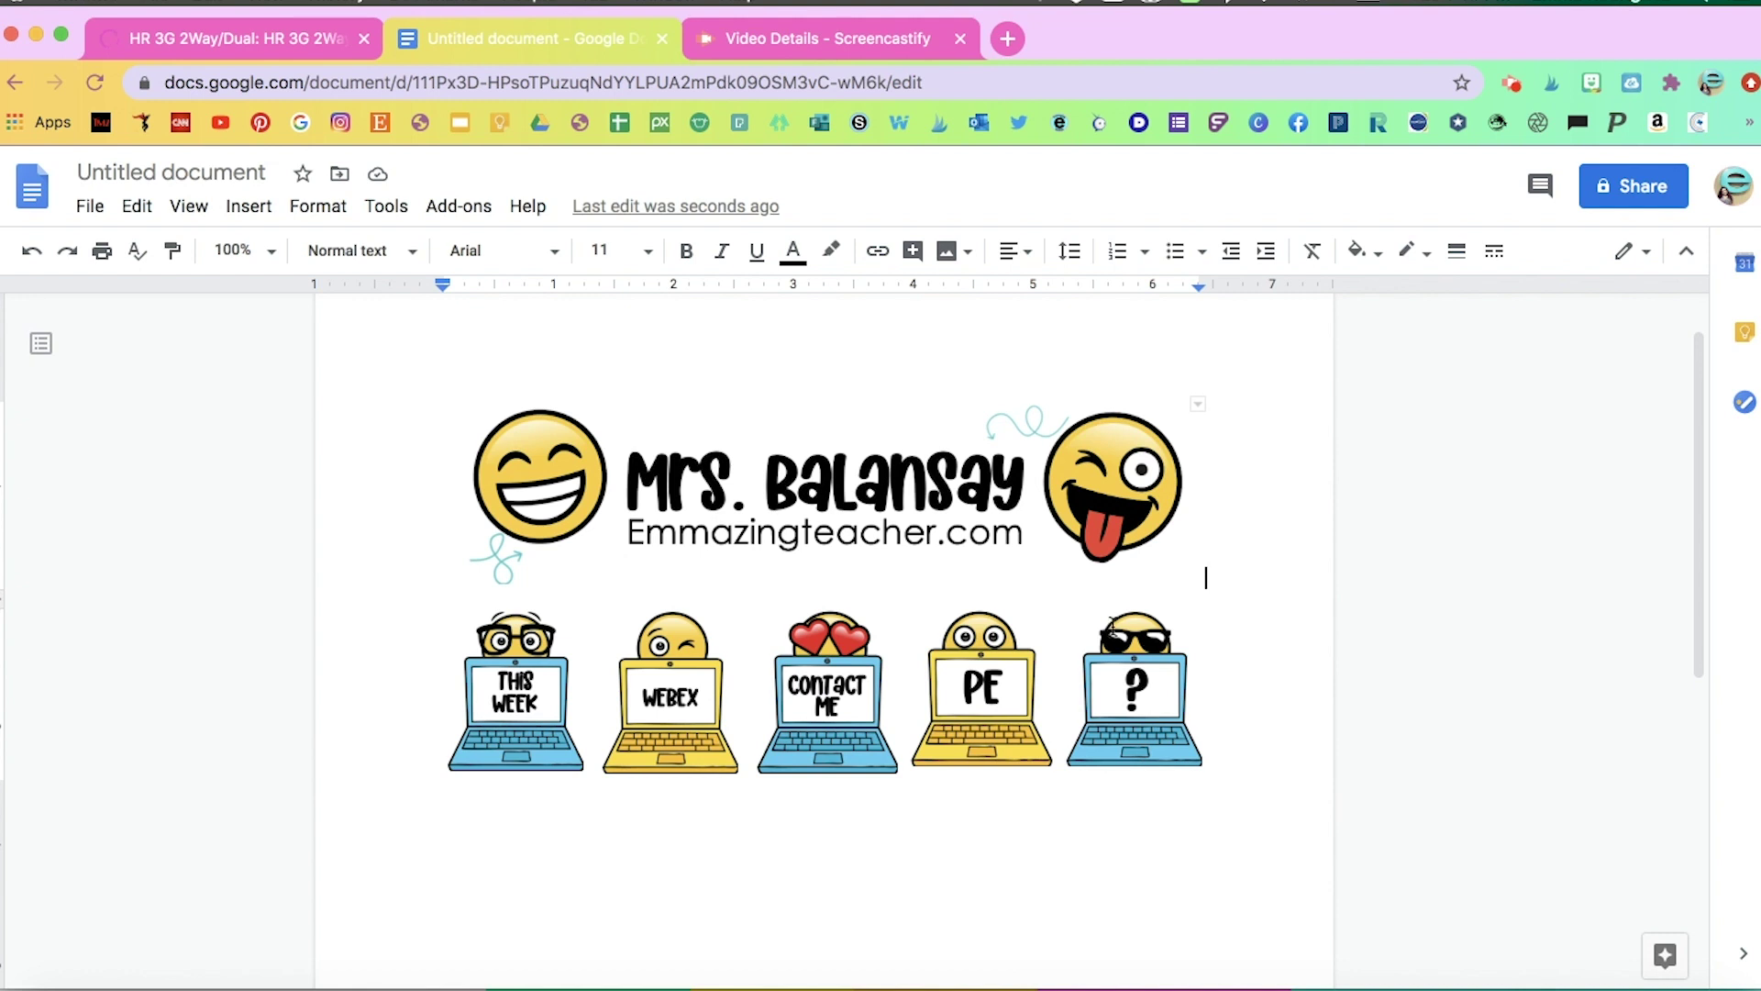
Copy the whole teacher banner together with its laptop icons.
{"action": "left_click_drag", "start_coordinate": [1202, 833], "coordinate": [569, 532]}
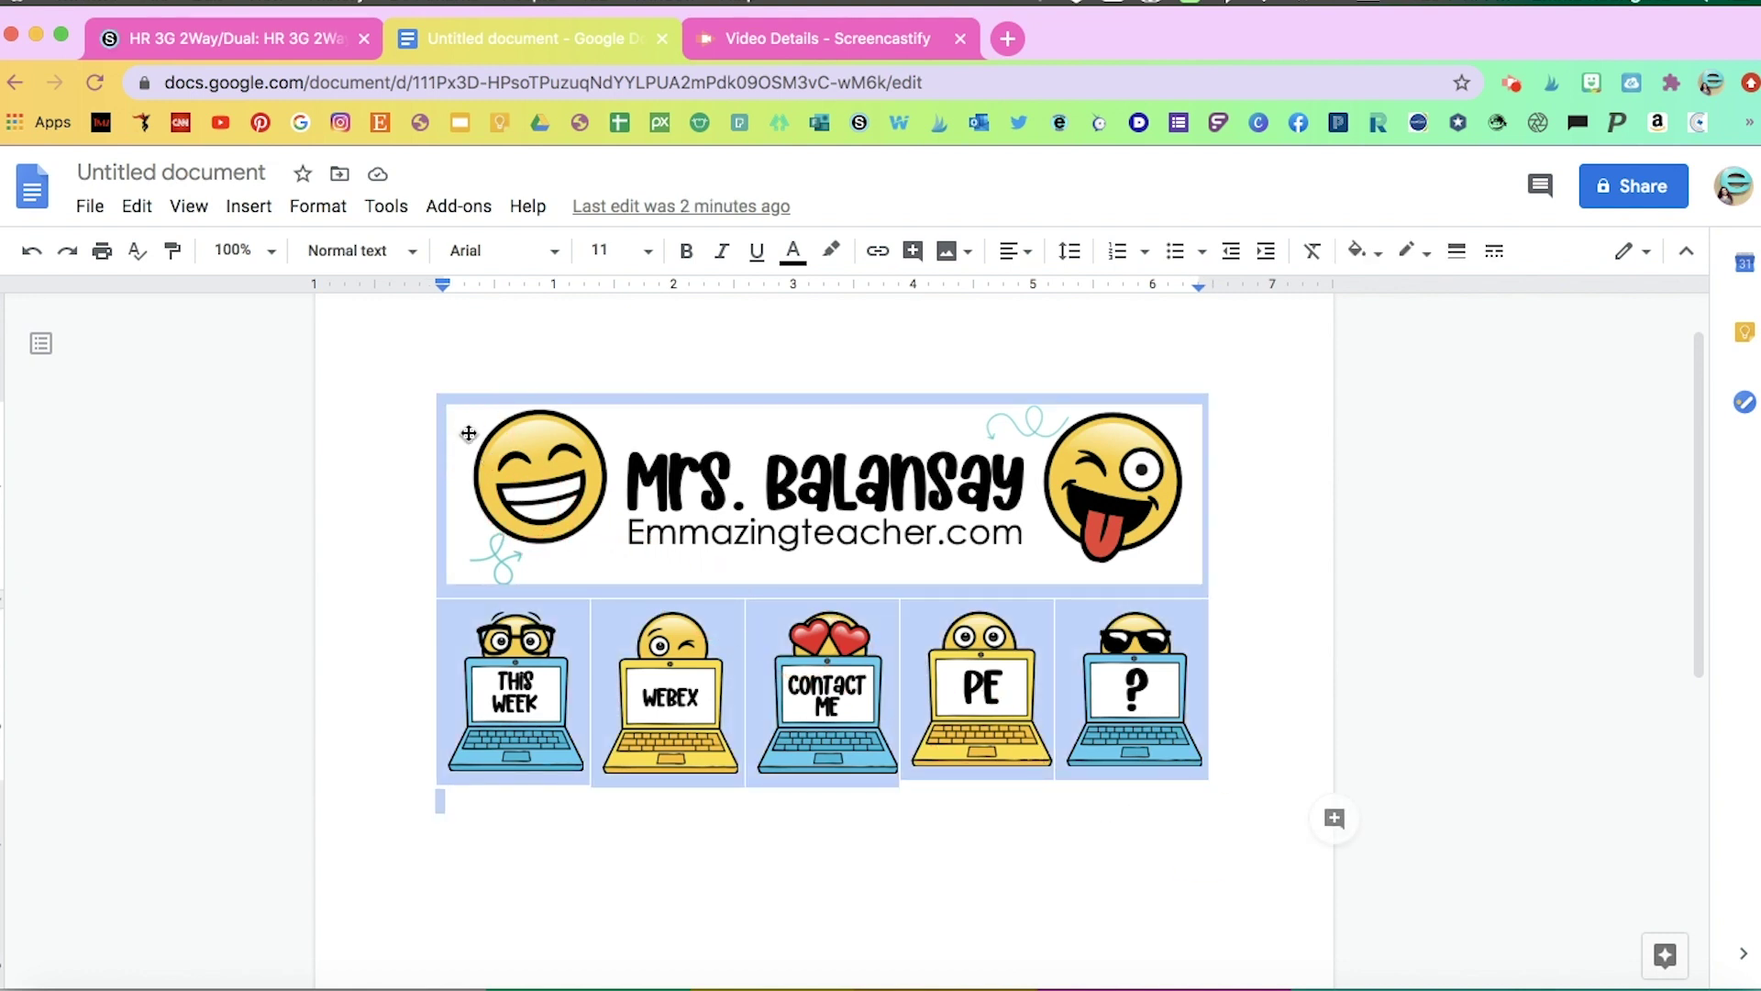
{"action": "right_click", "coordinate": [469, 433]}
{"action": "left_click", "coordinate": [547, 504]}
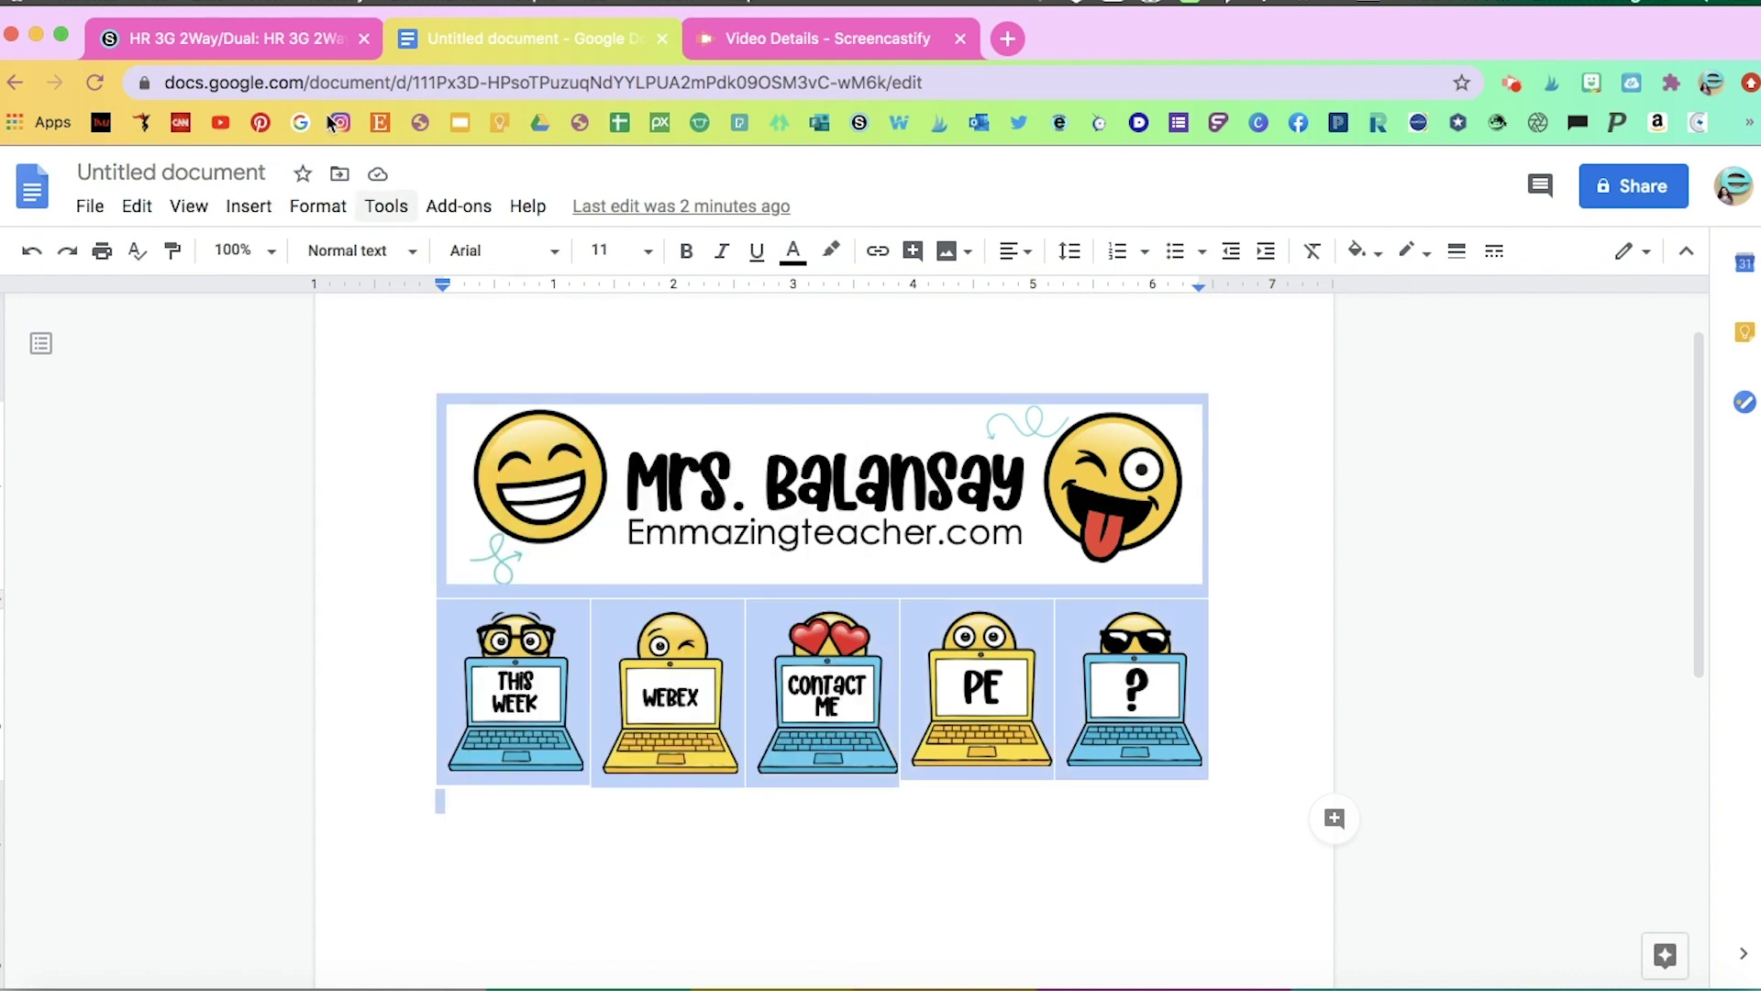
{"action": "left_click", "coordinate": [263, 33]}
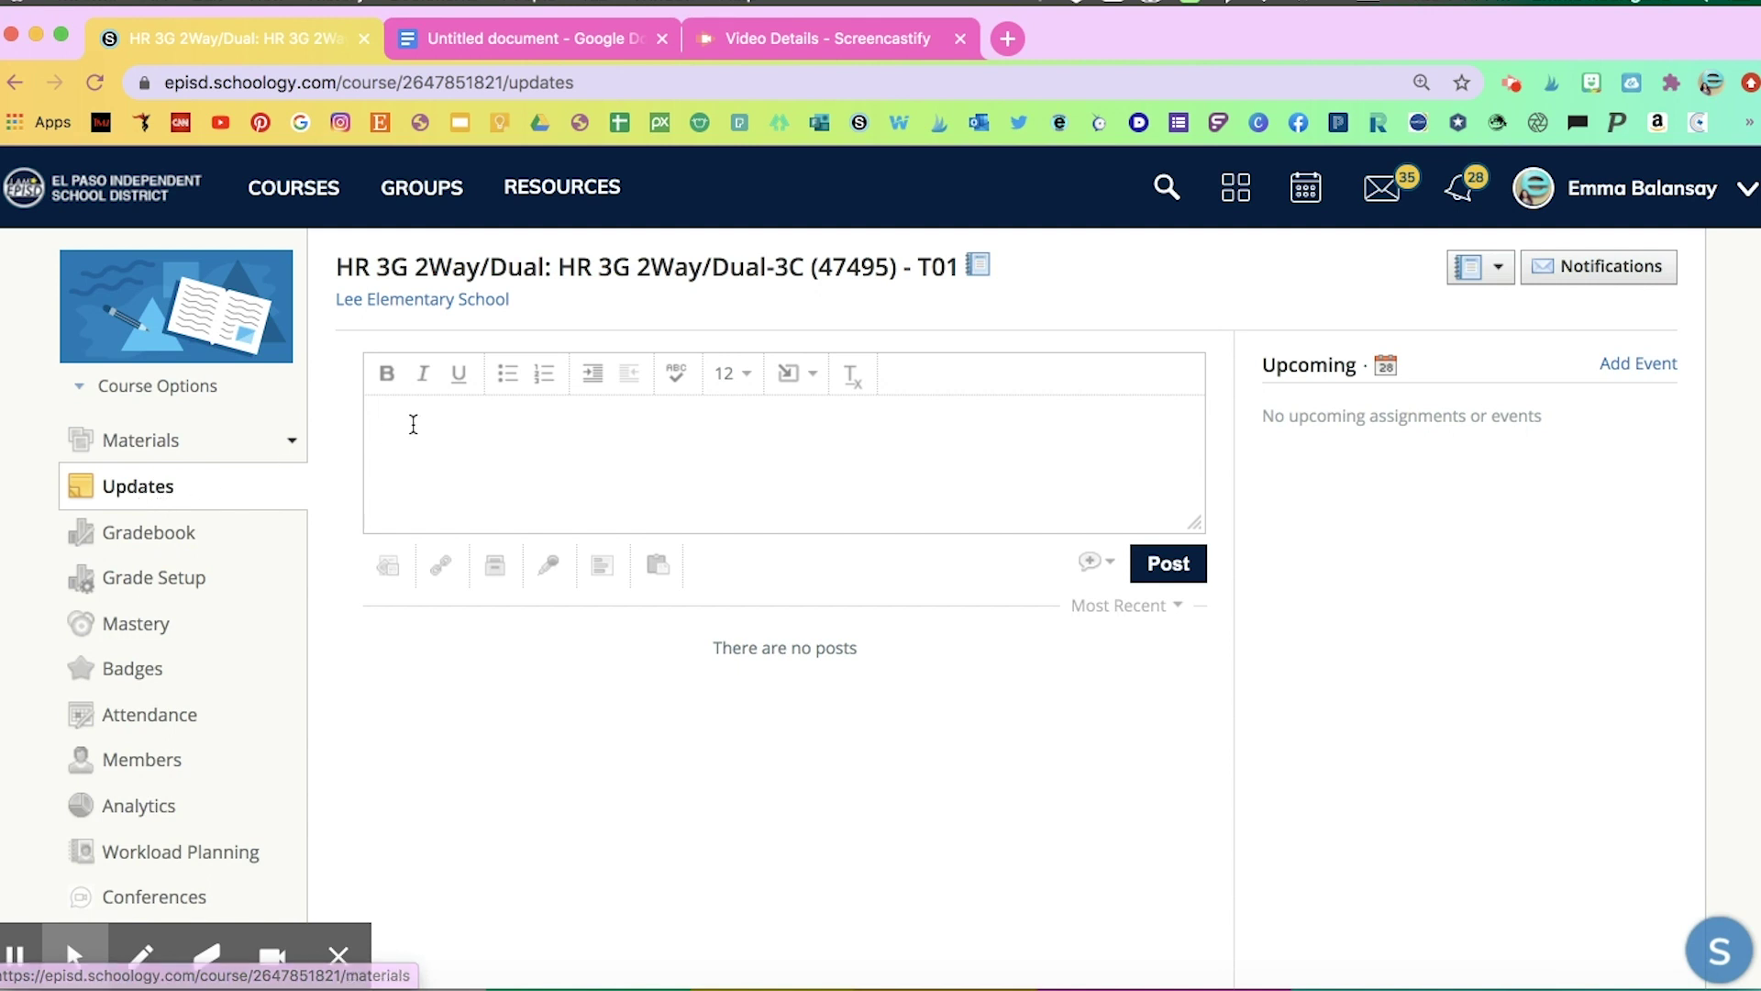
Paste the banner and laptop icons into a new update and post it.
{"action": "left_click", "coordinate": [413, 421]}
{"action": "right_click", "coordinate": [414, 422]}
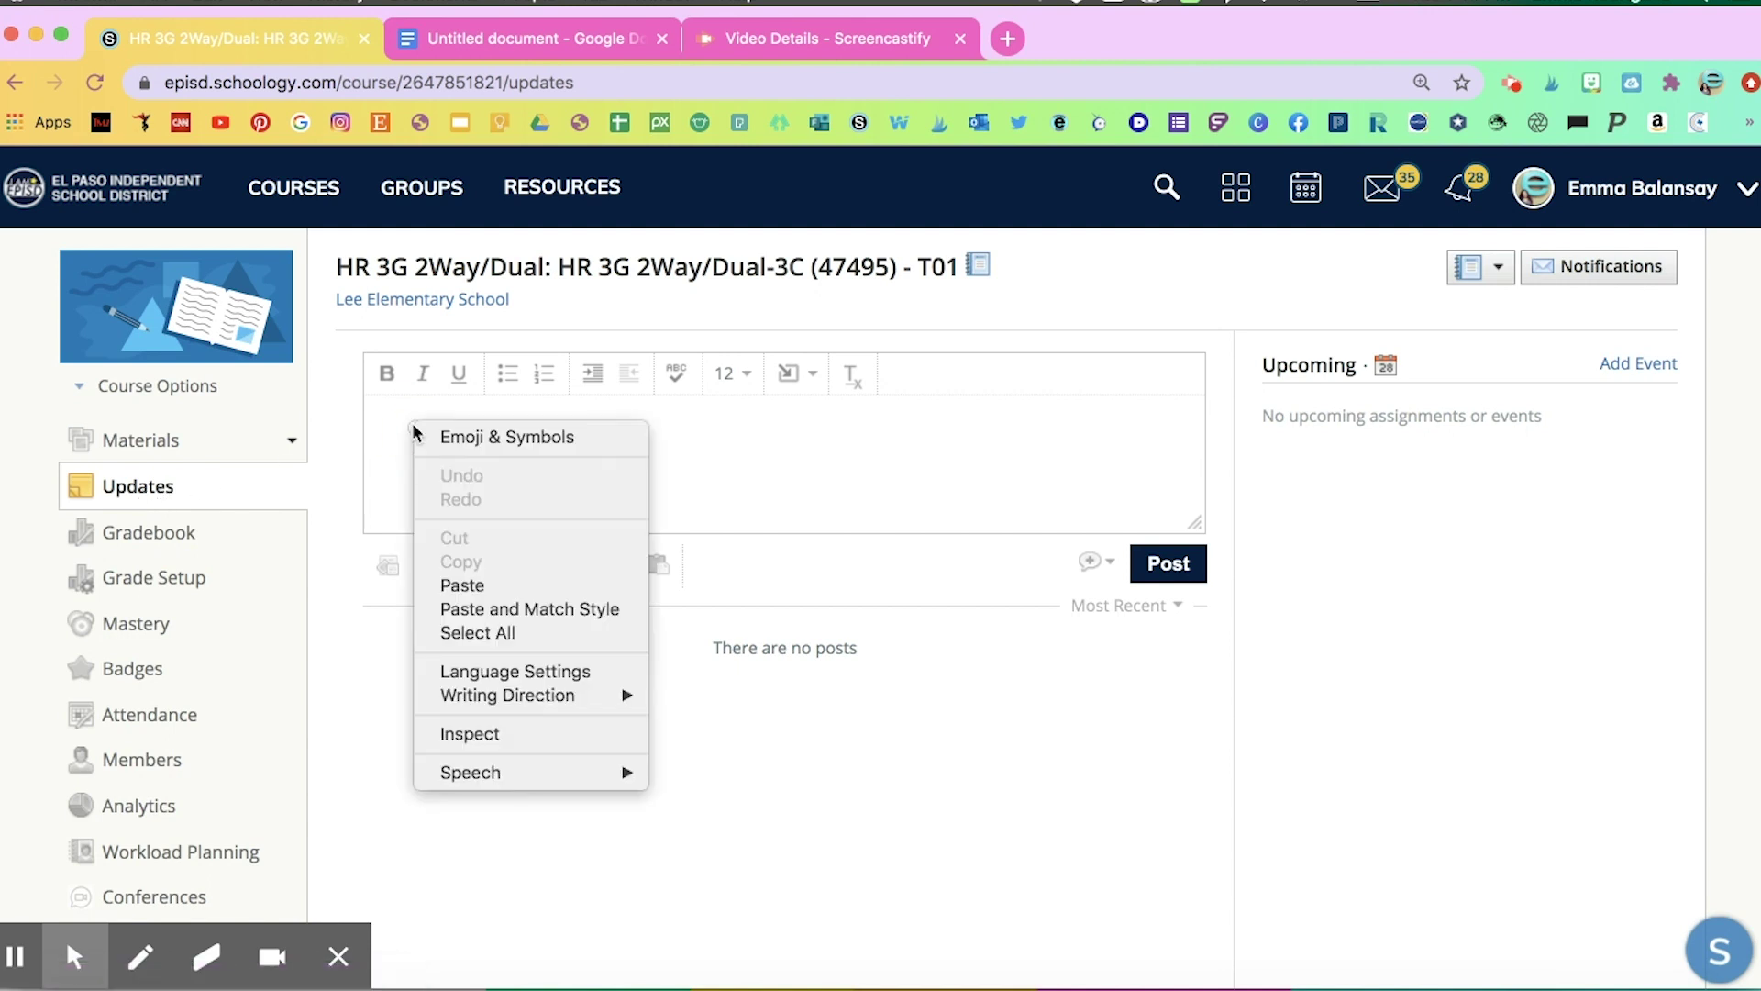
{"action": "left_click", "coordinate": [462, 585]}
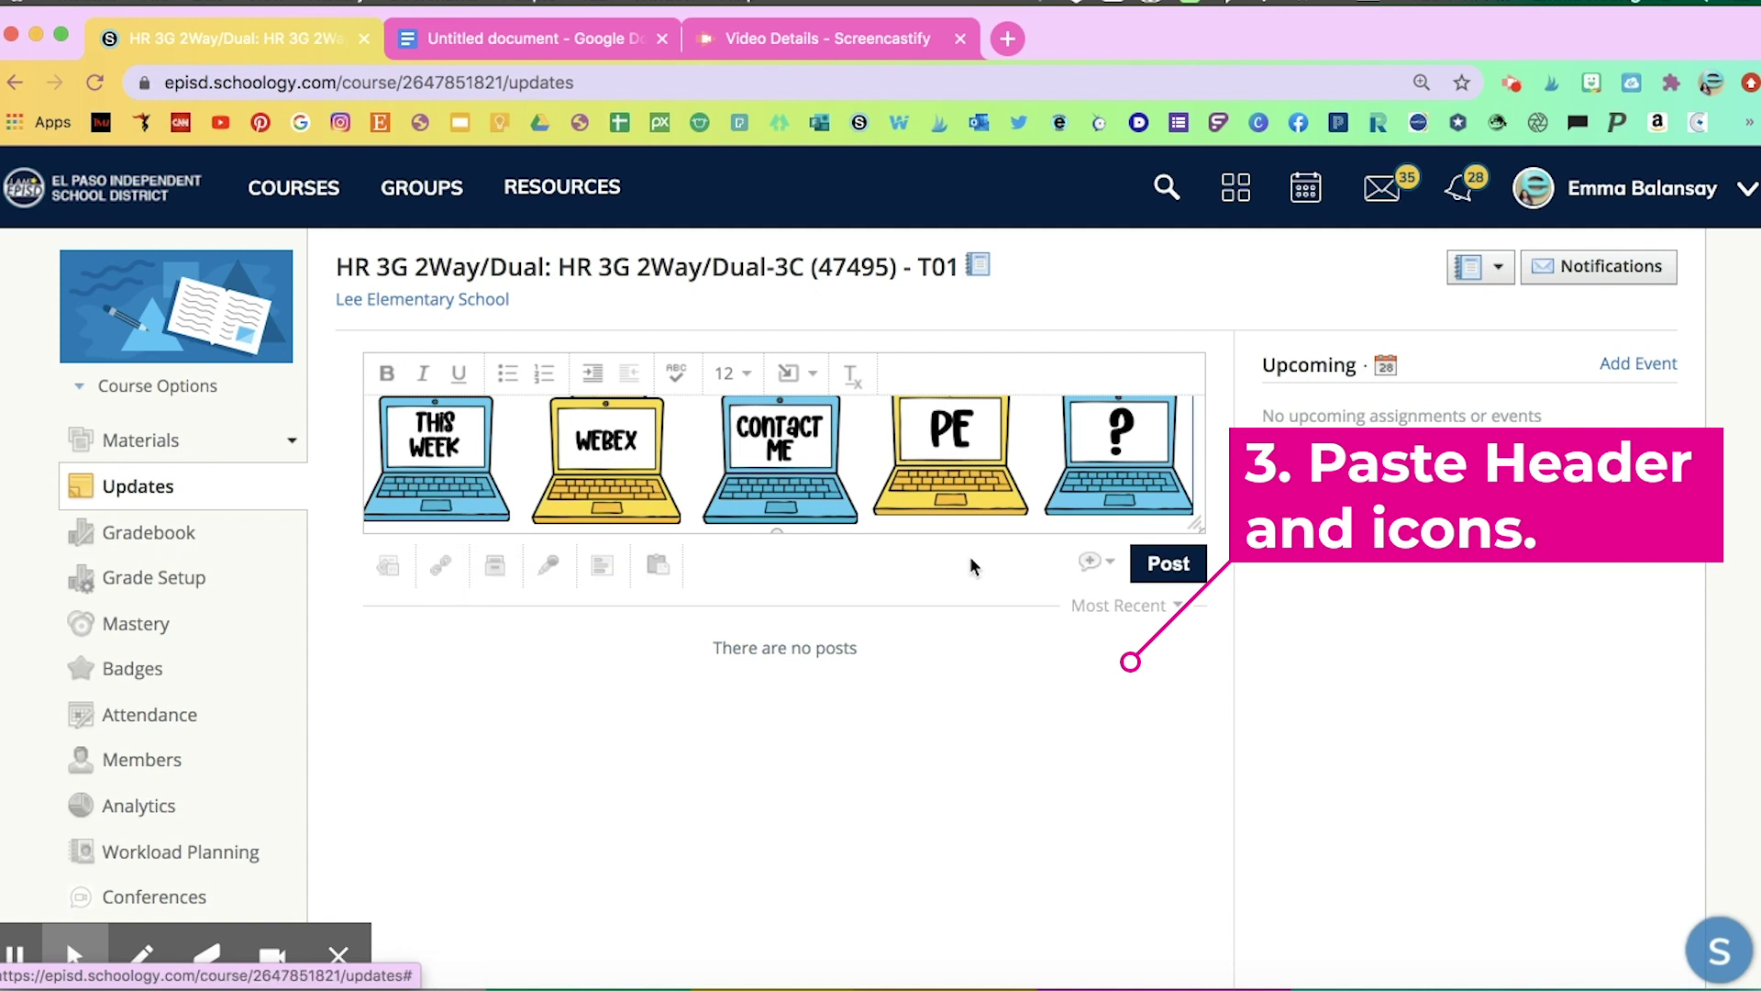
{"action": "left_click", "coordinate": [1101, 574]}
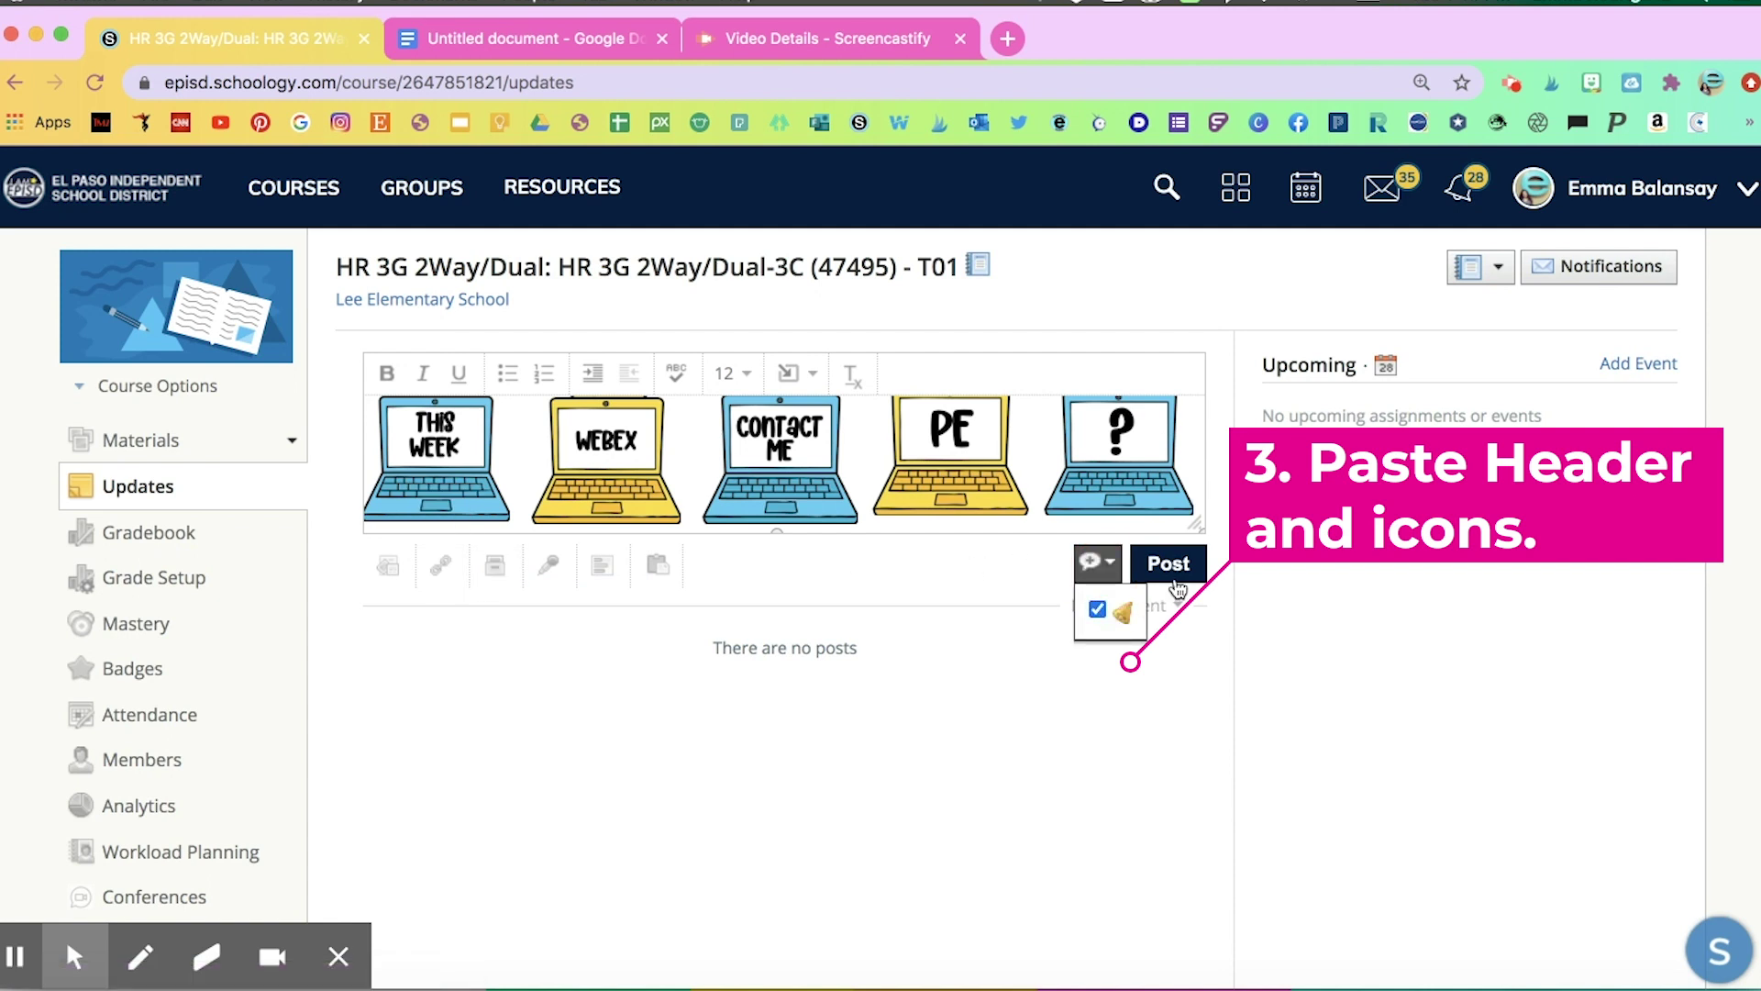
{"action": "left_click", "coordinate": [1185, 576]}
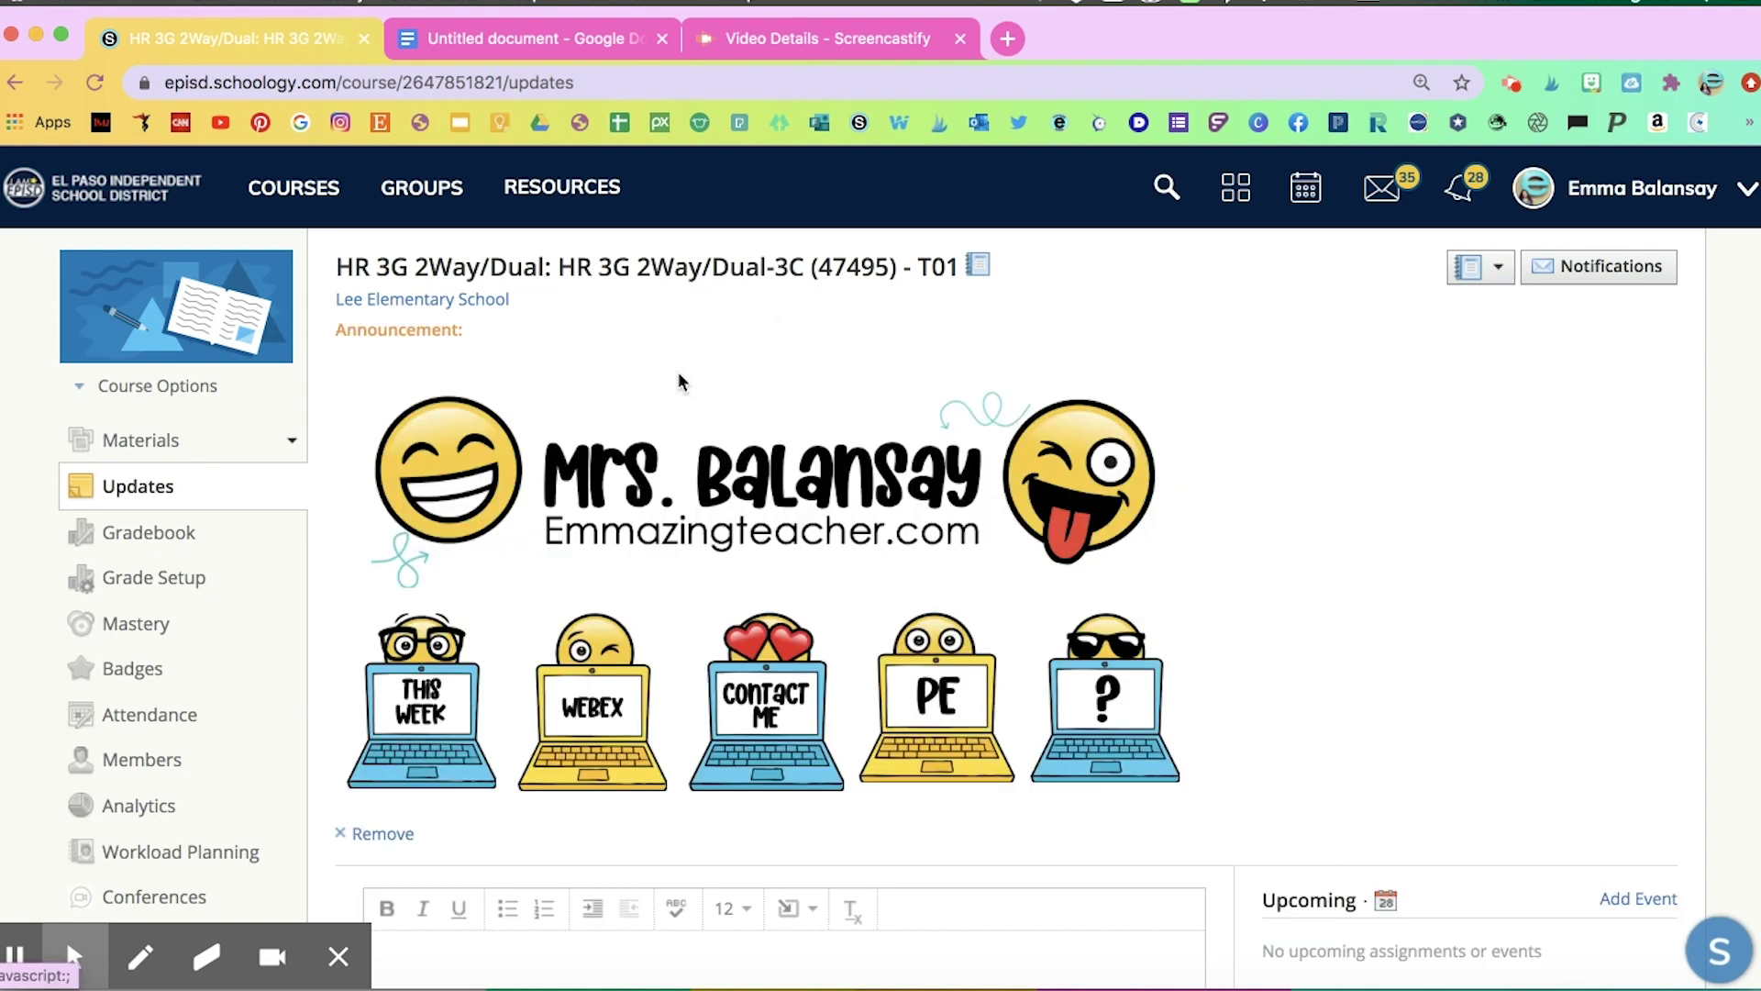
{"action": "scroll", "coordinate": [669, 598], "scroll_direction": "down", "scroll_amount": 5}
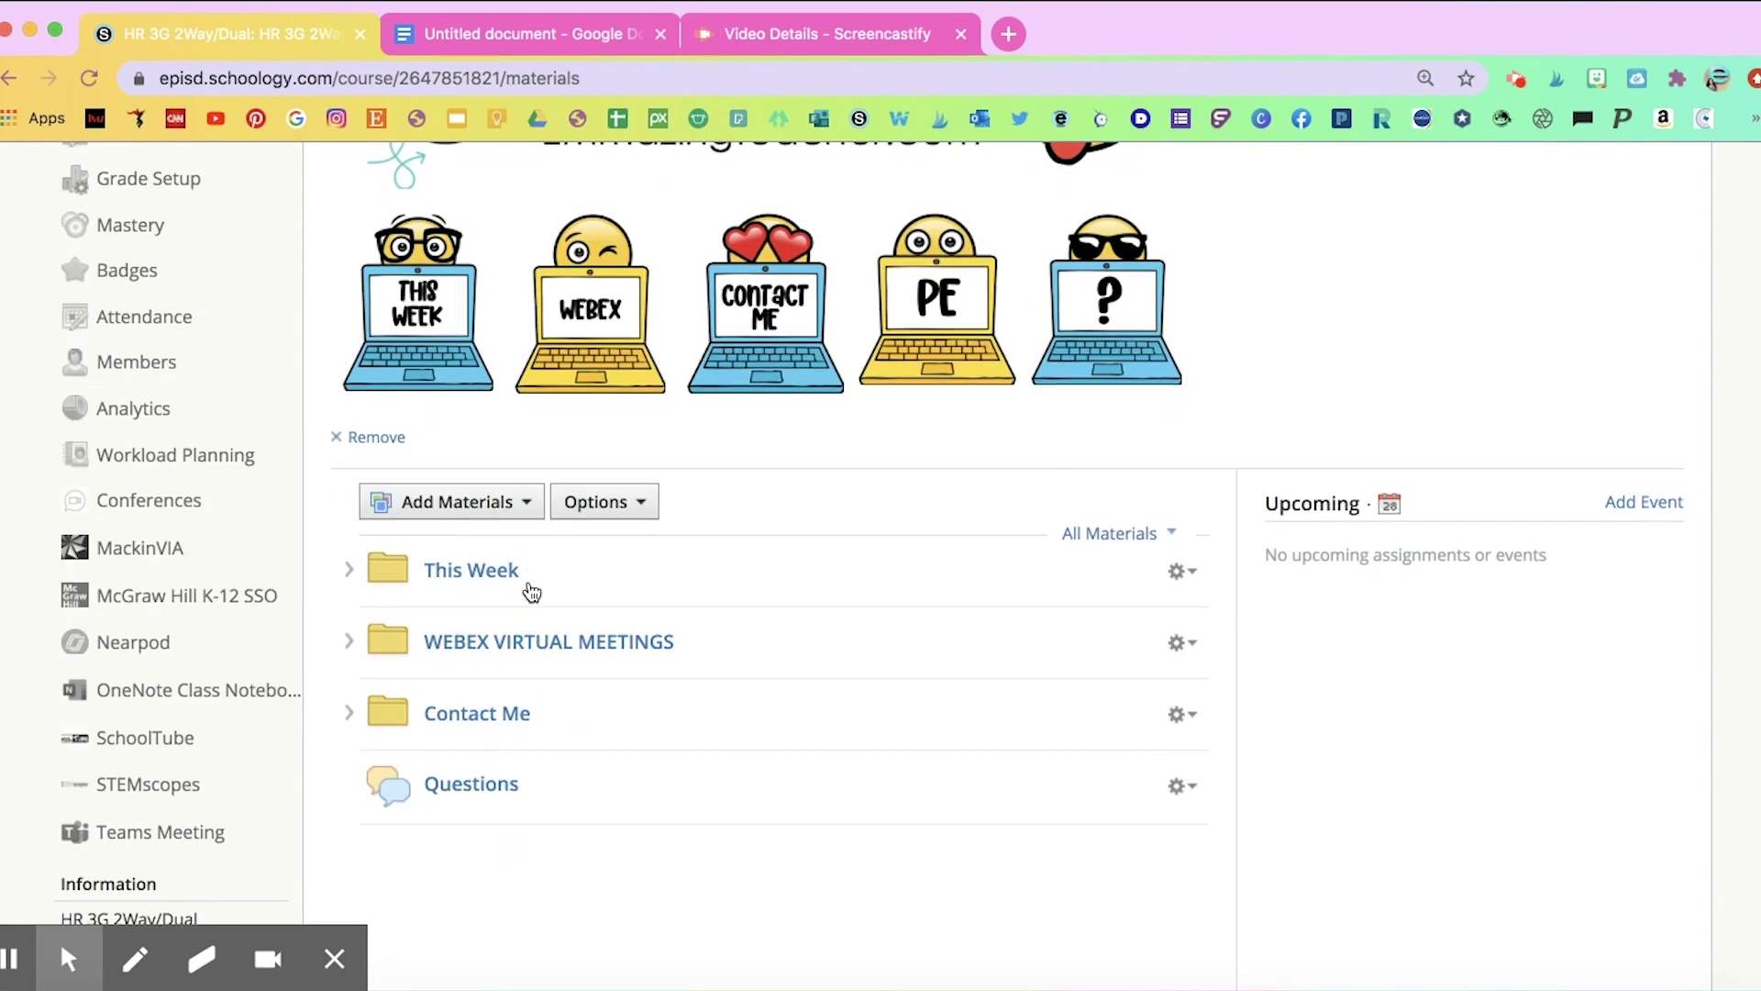
Edit the This Week folder and begin inserting an image into its description.
{"action": "scroll", "coordinate": [531, 592], "scroll_direction": "down", "scroll_amount": 1}
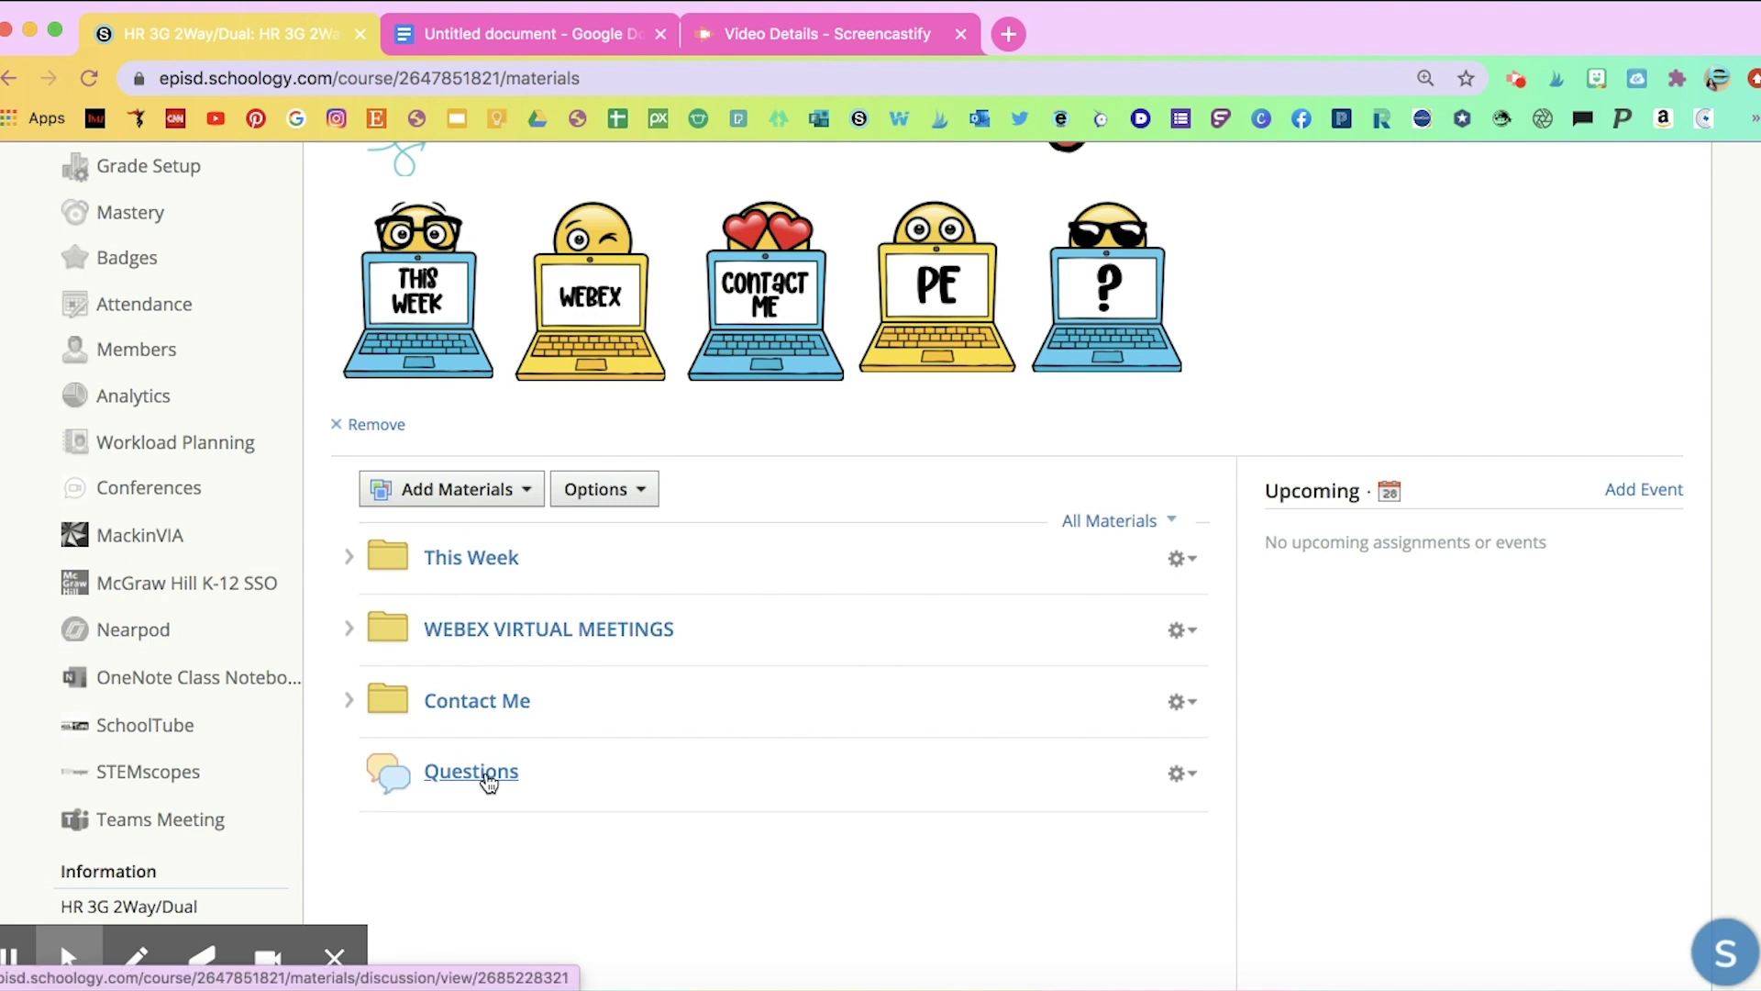
{"action": "scroll", "coordinate": [519, 671], "scroll_direction": "up", "scroll_amount": 3}
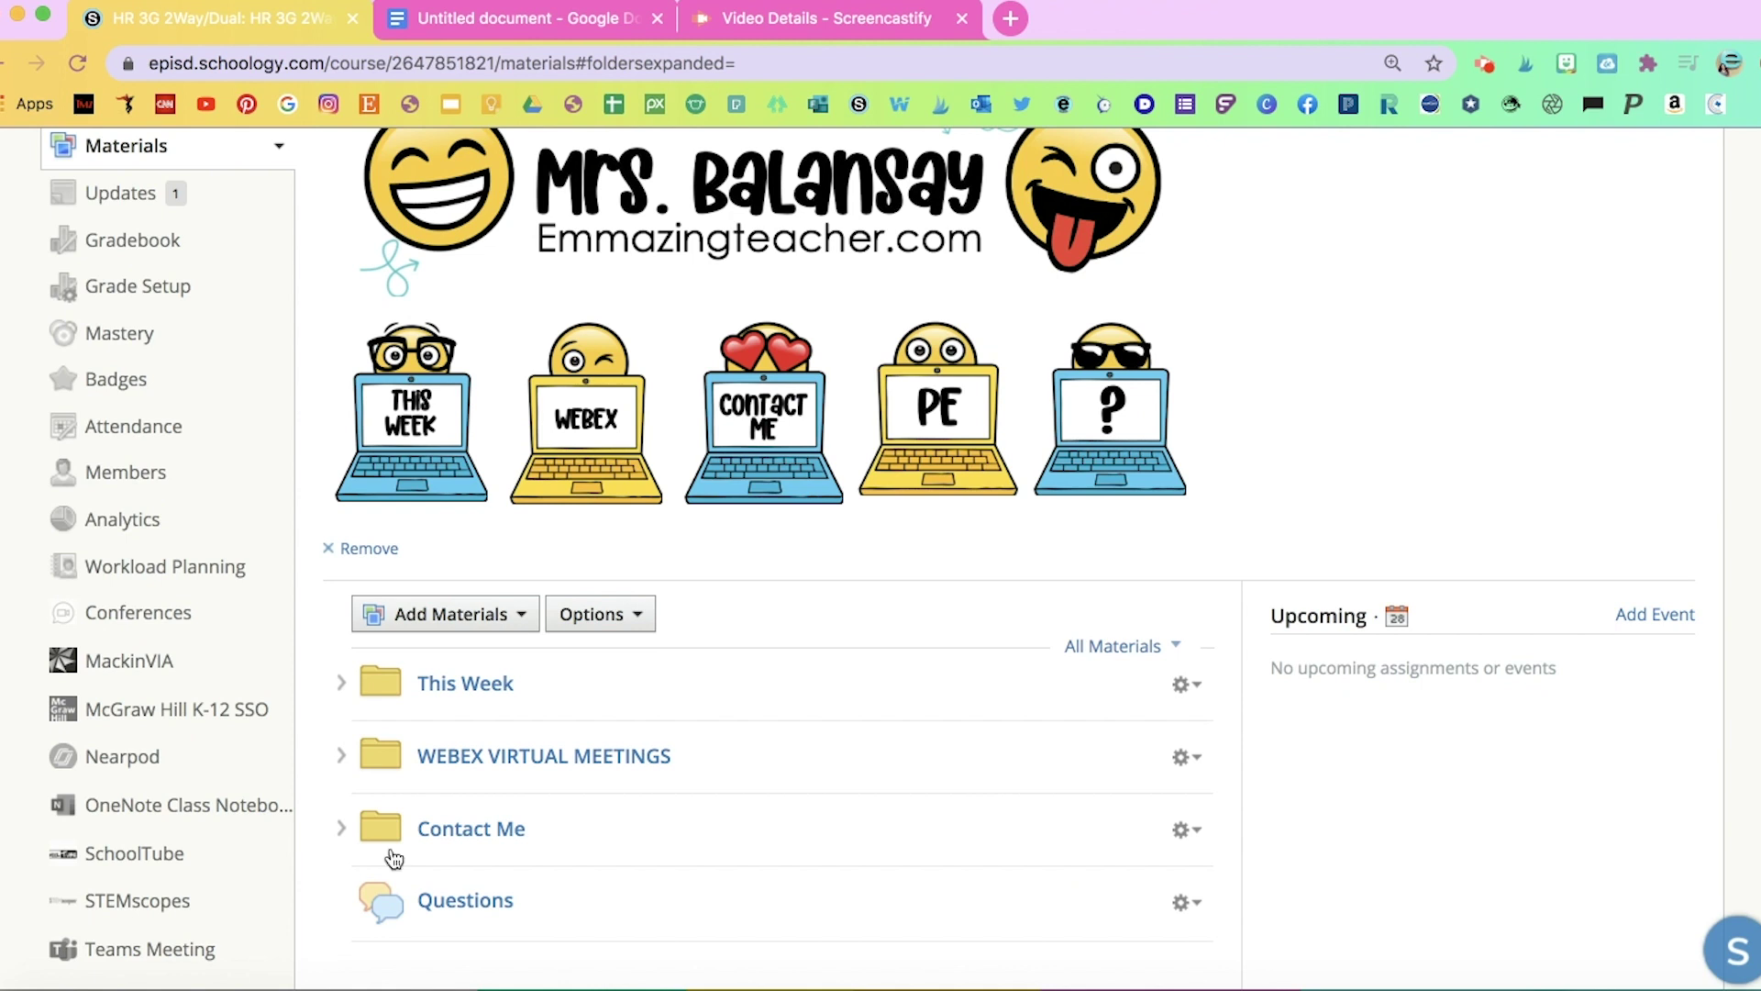
{"action": "left_click", "coordinate": [1185, 684]}
{"action": "left_click", "coordinate": [1231, 732]}
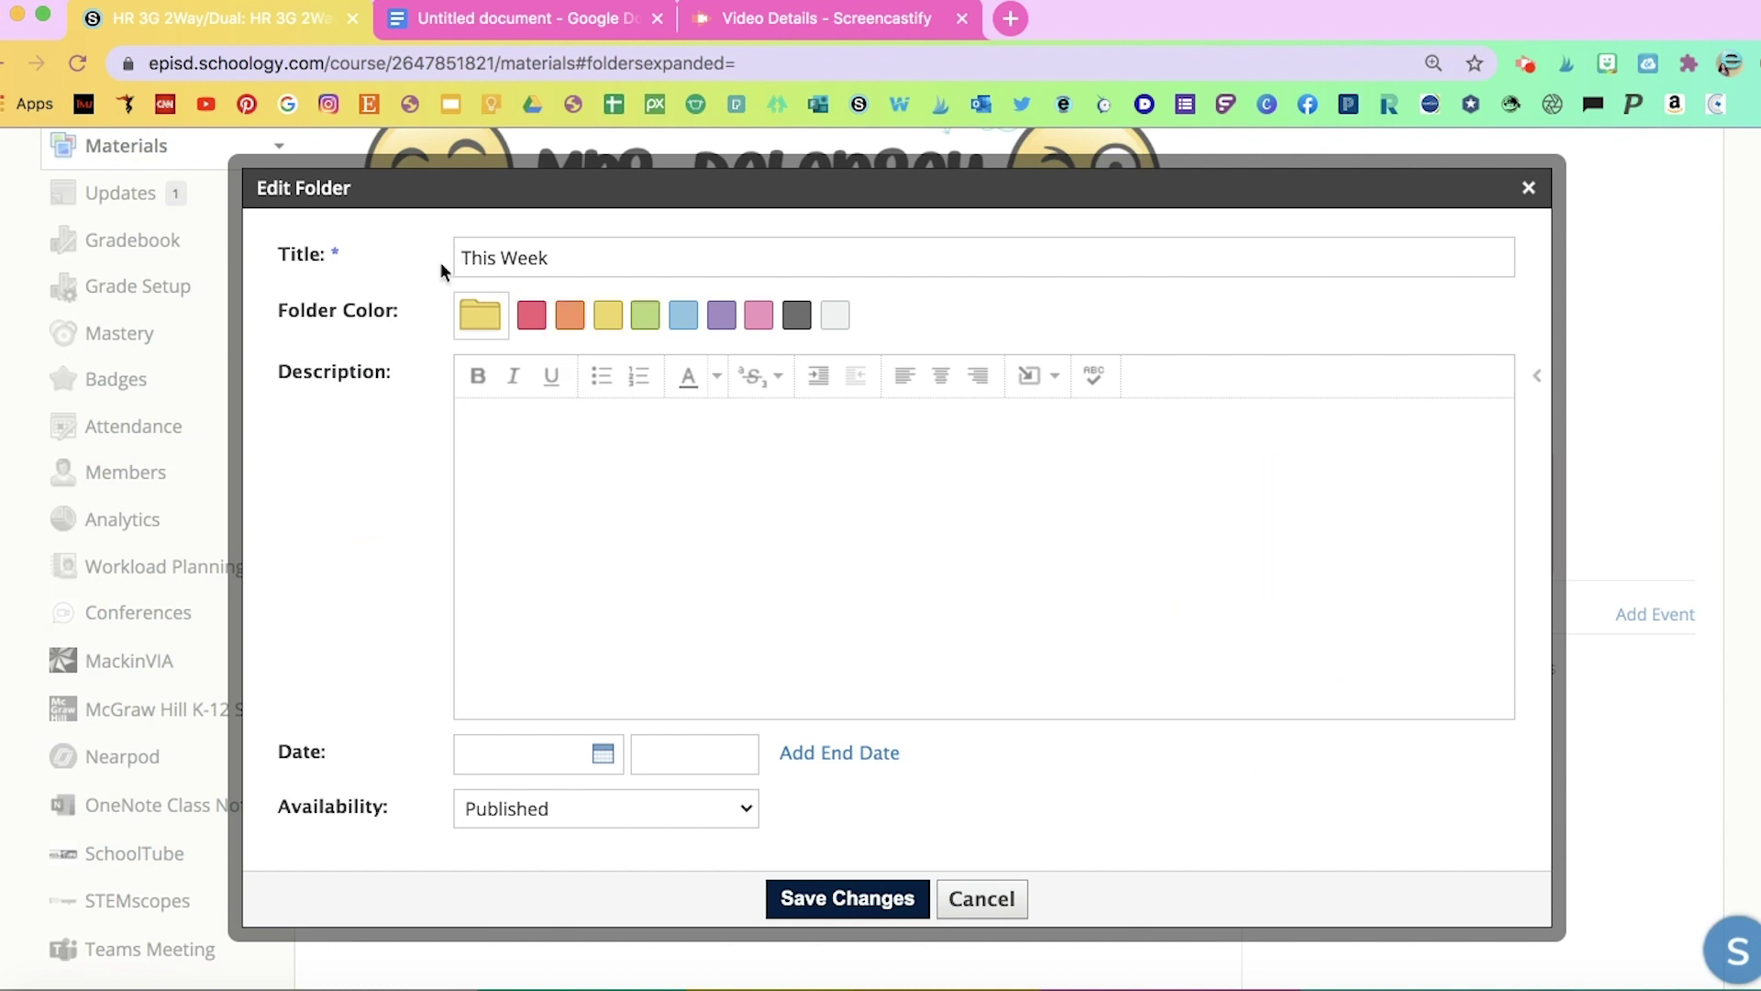
{"action": "left_click", "coordinate": [1036, 393]}
{"action": "left_click", "coordinate": [1050, 425]}
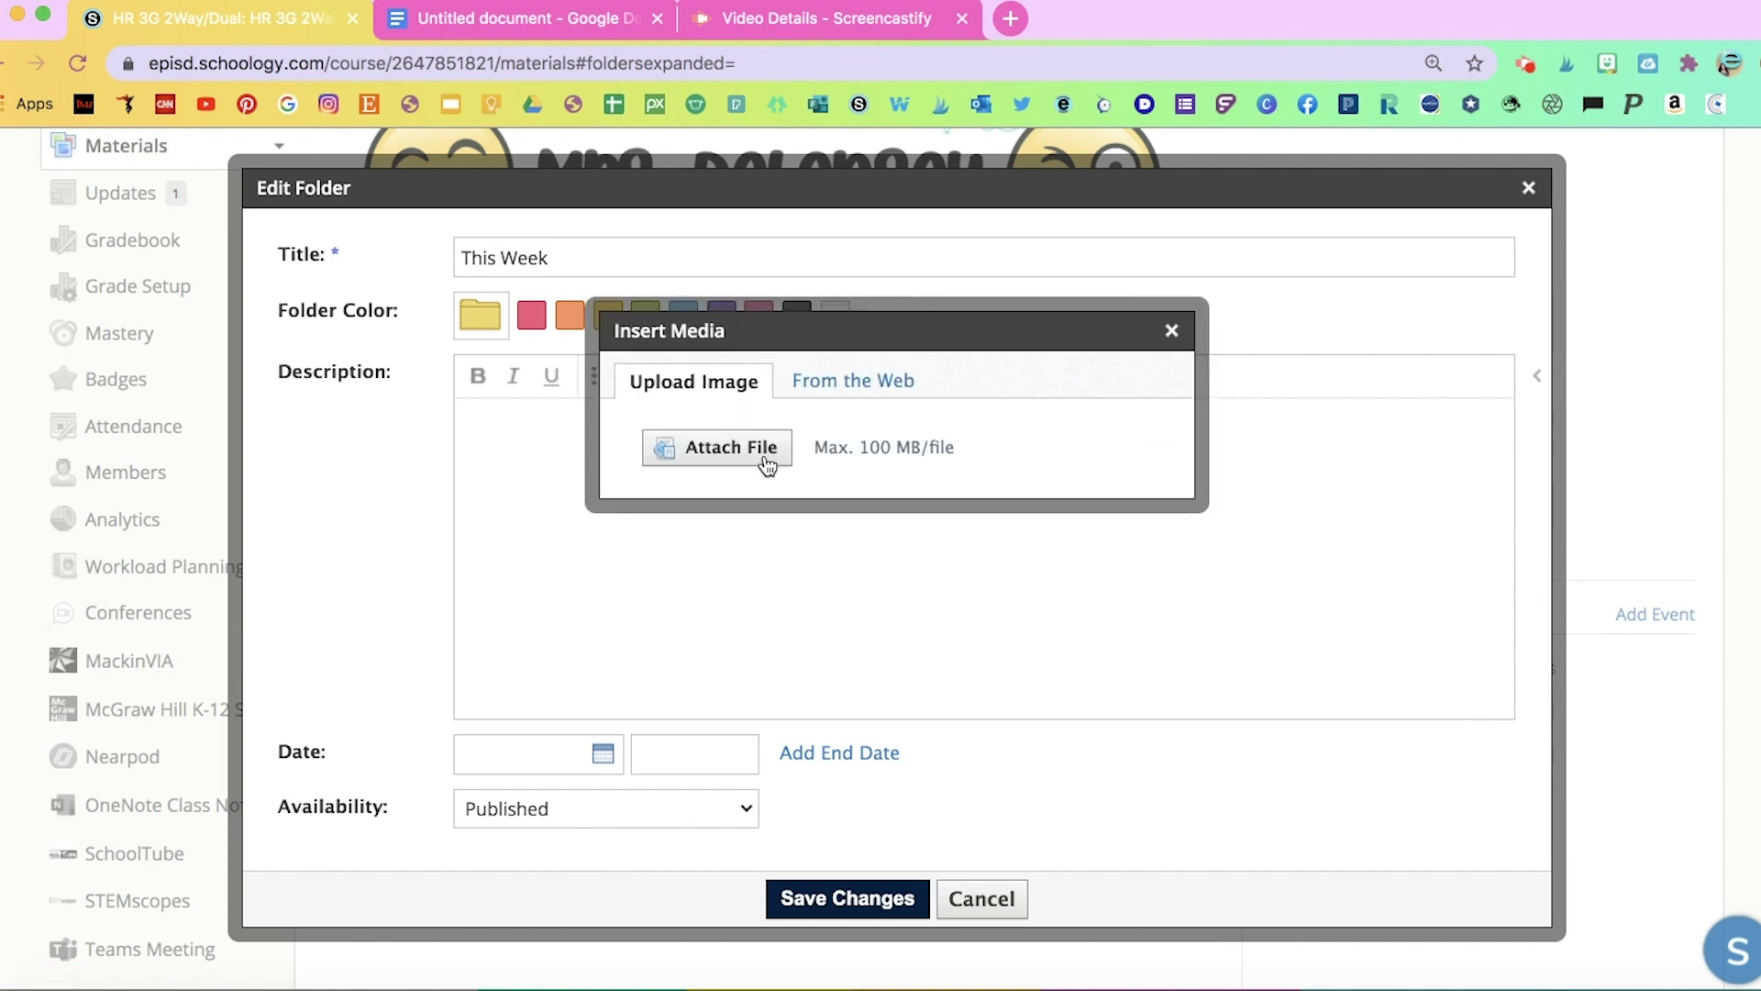
Upload EmojisThisWeek.png from the Schoology Emojis folder and save the folder.
{"action": "left_click", "coordinate": [766, 466]}
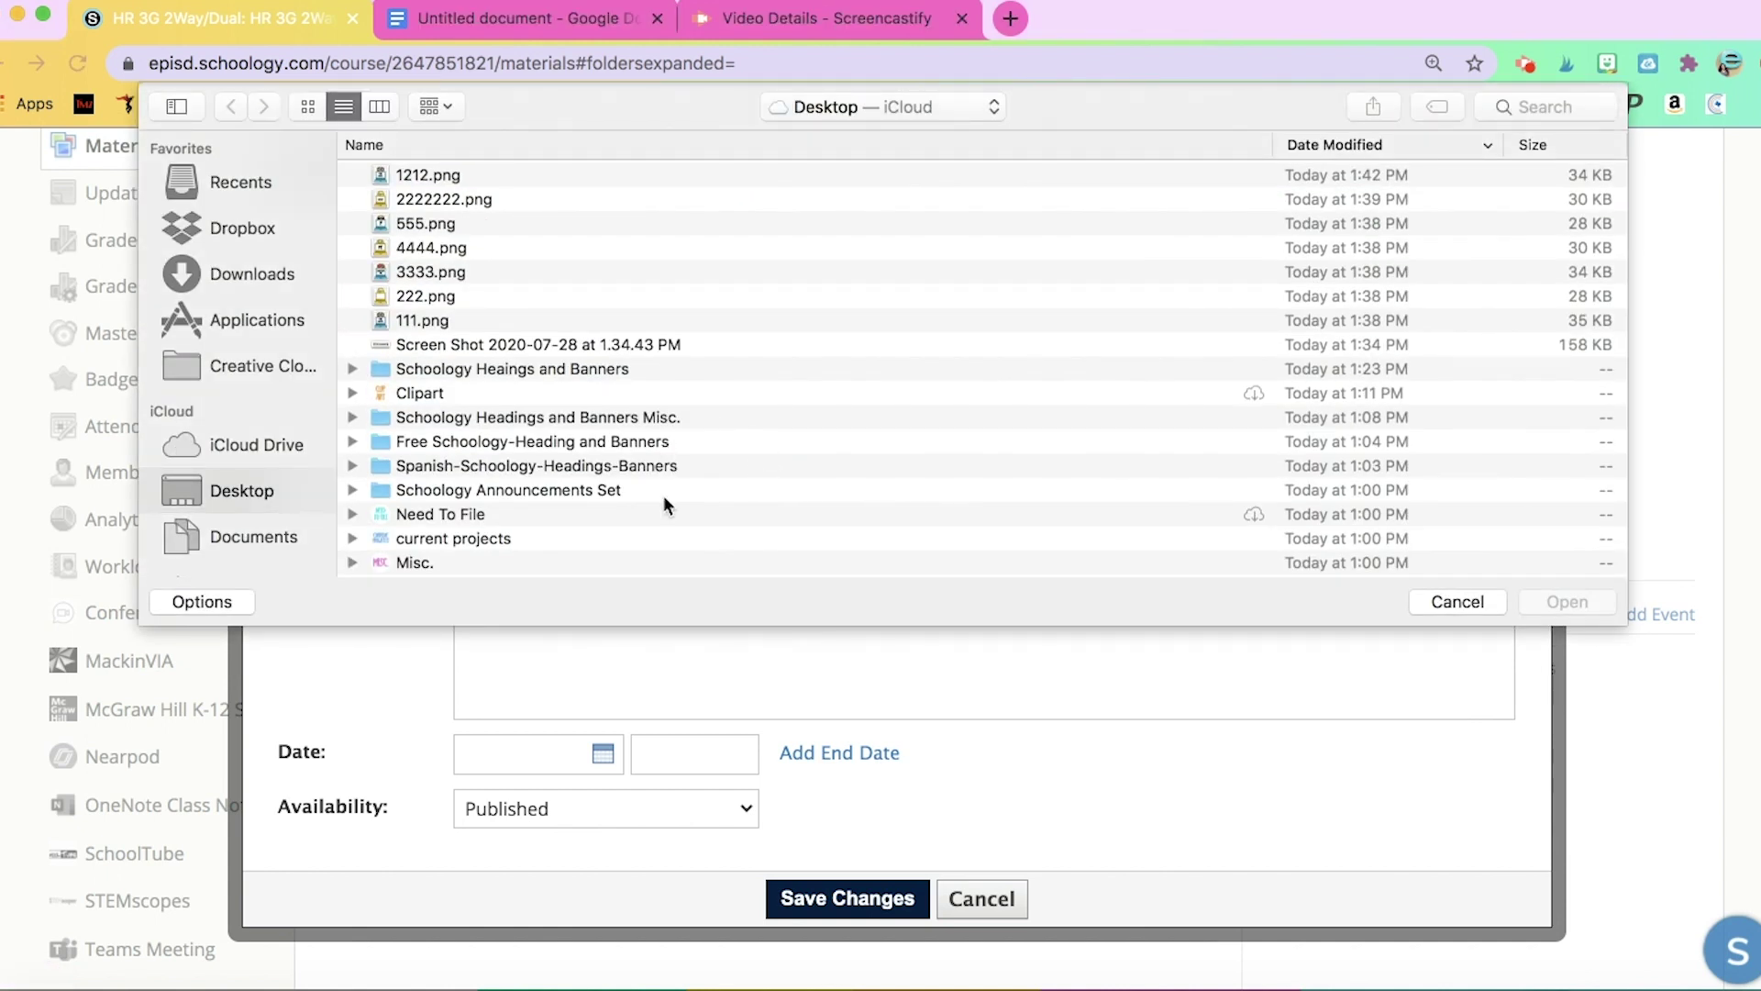
{"action": "scroll", "coordinate": [663, 495], "scroll_direction": "down", "scroll_amount": 1}
{"action": "double_click", "coordinate": [587, 333]}
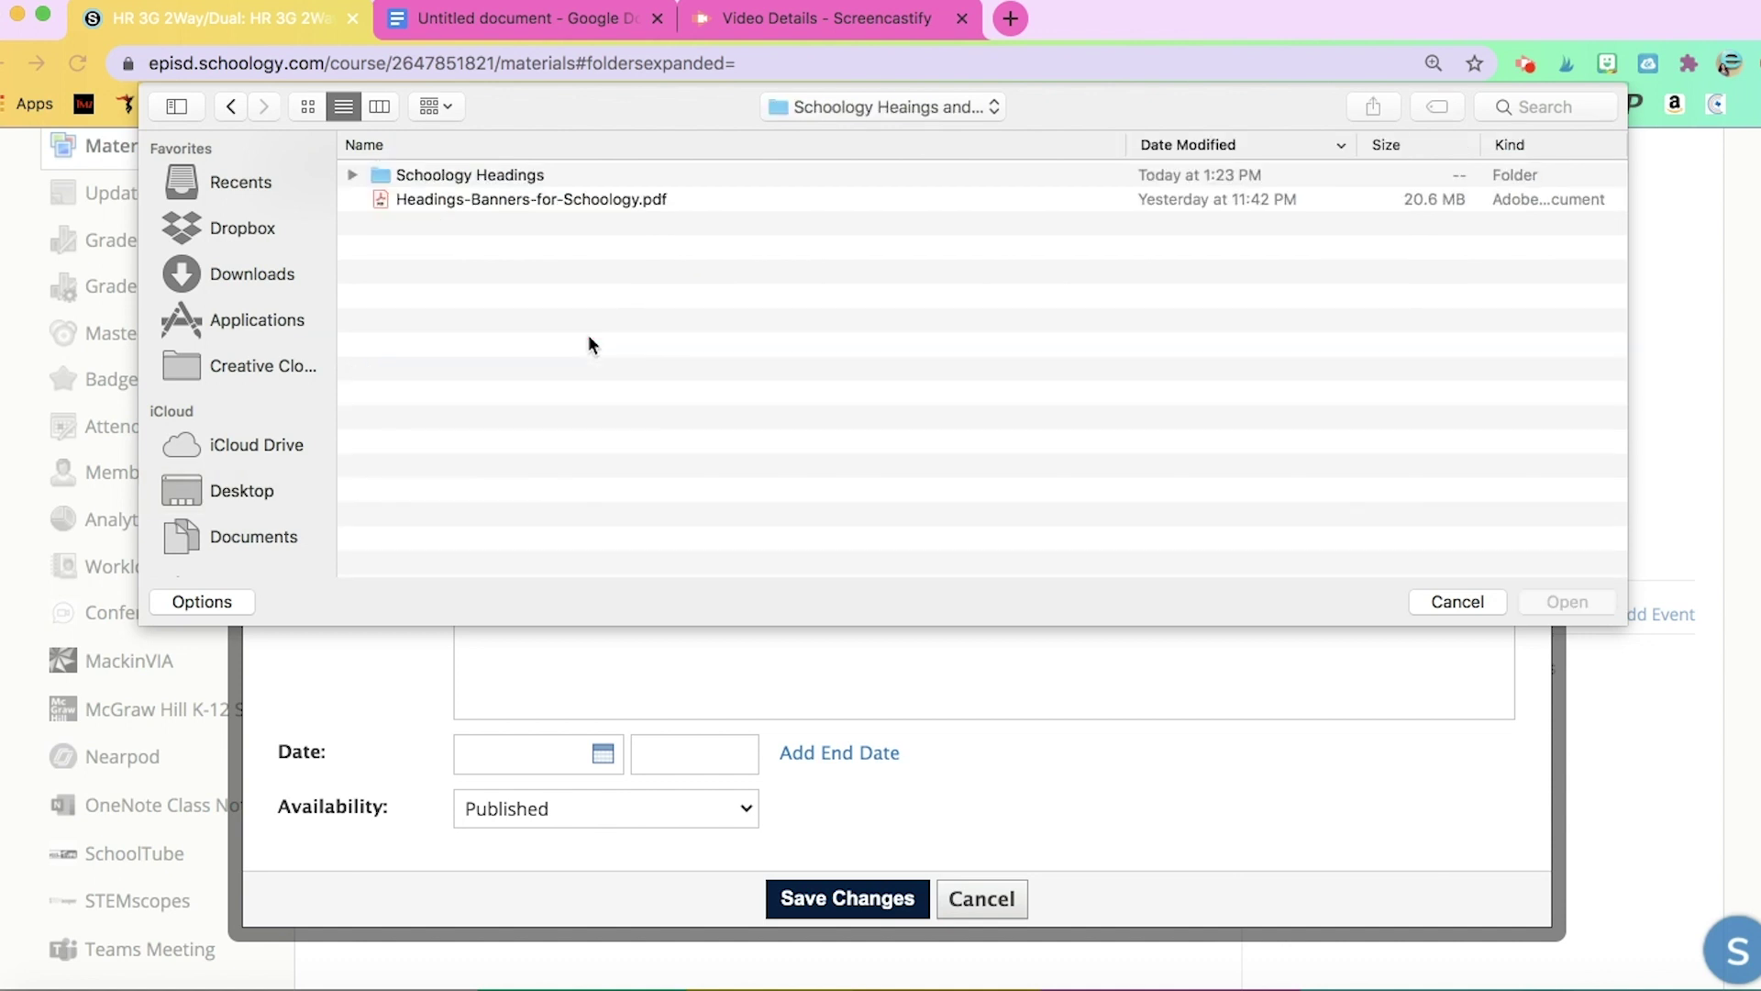
{"action": "double_click", "coordinate": [504, 174]}
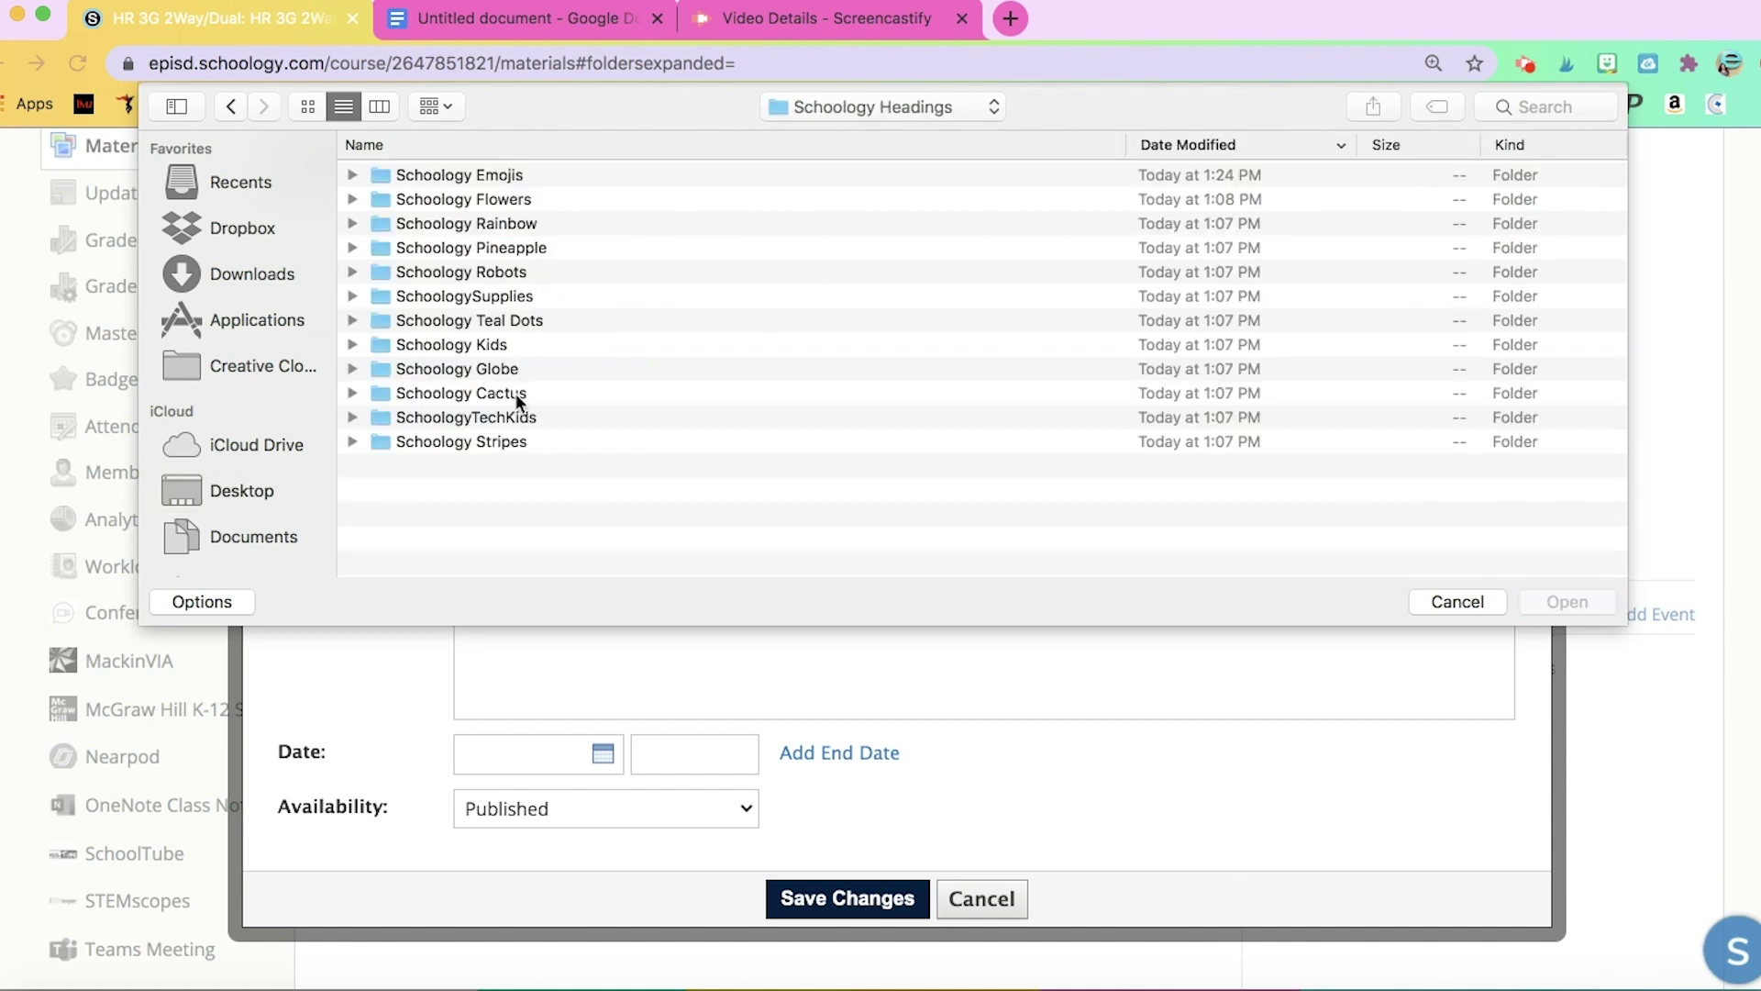
{"action": "double_click", "coordinate": [499, 172]}
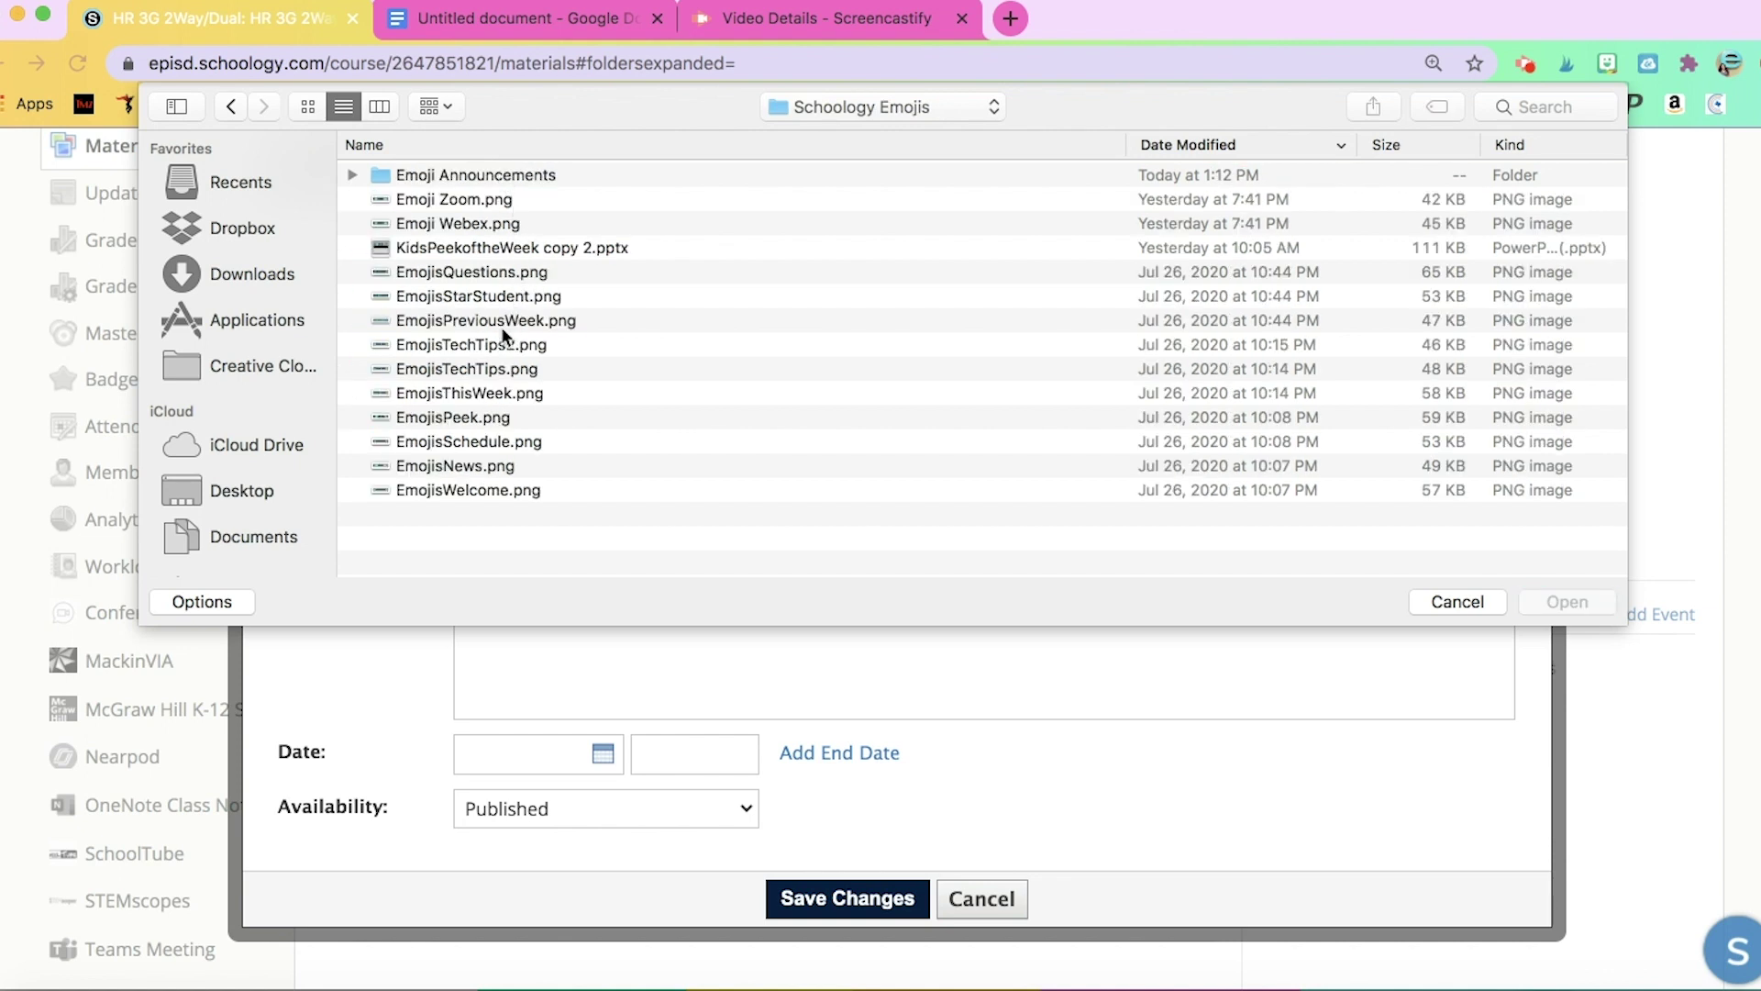
{"action": "double_click", "coordinate": [484, 393]}
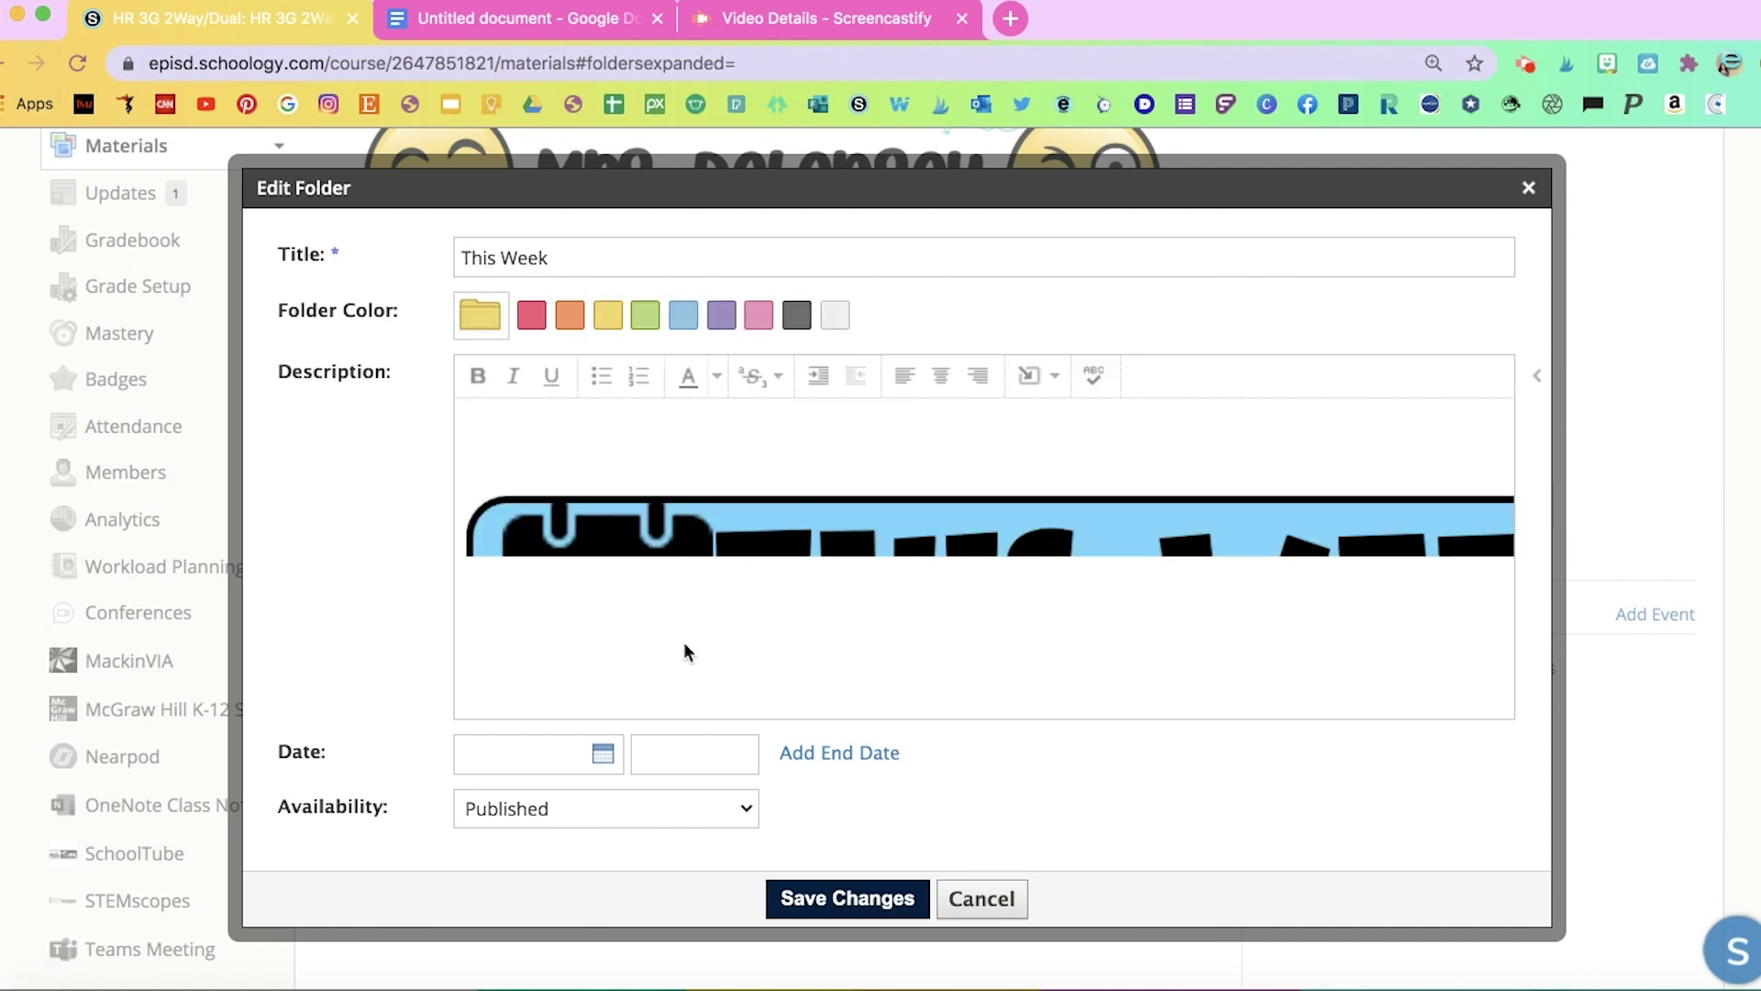
{"action": "left_click", "coordinate": [872, 899]}
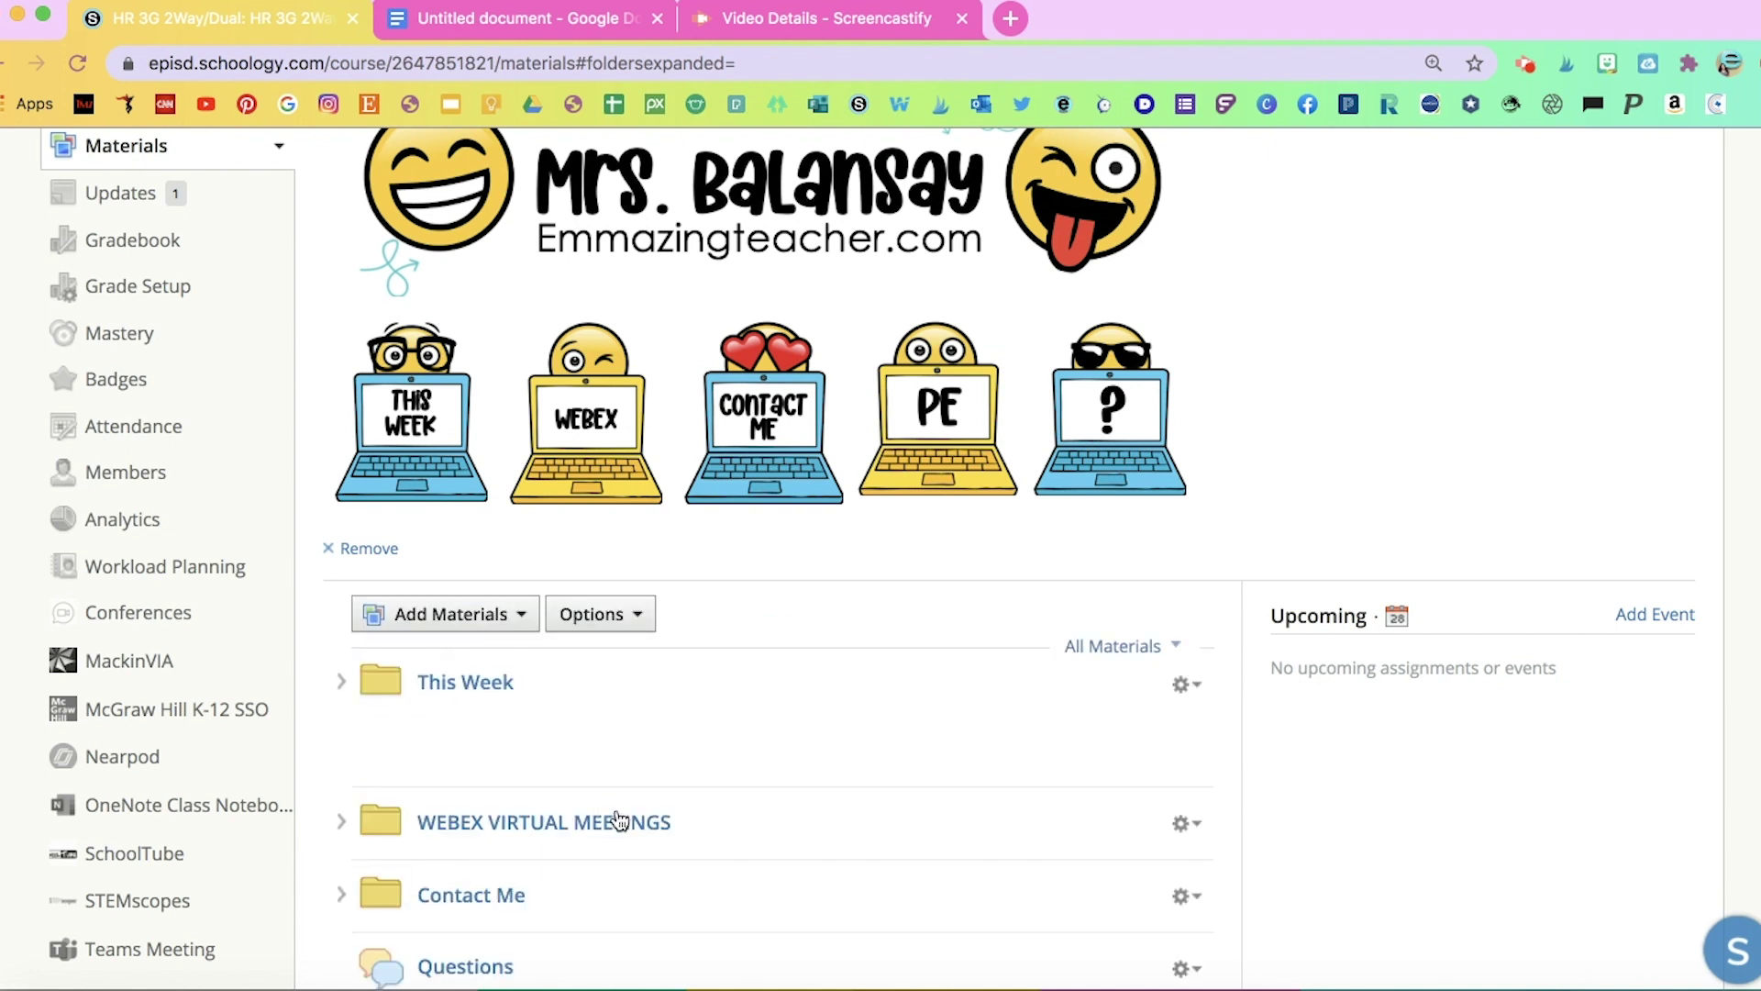
{"action": "scroll", "coordinate": [773, 876], "scroll_direction": "down", "scroll_amount": 2}
Start a new page in the course materials titled 'News'.
{"action": "scroll", "coordinate": [773, 877], "scroll_direction": "down", "scroll_amount": 3}
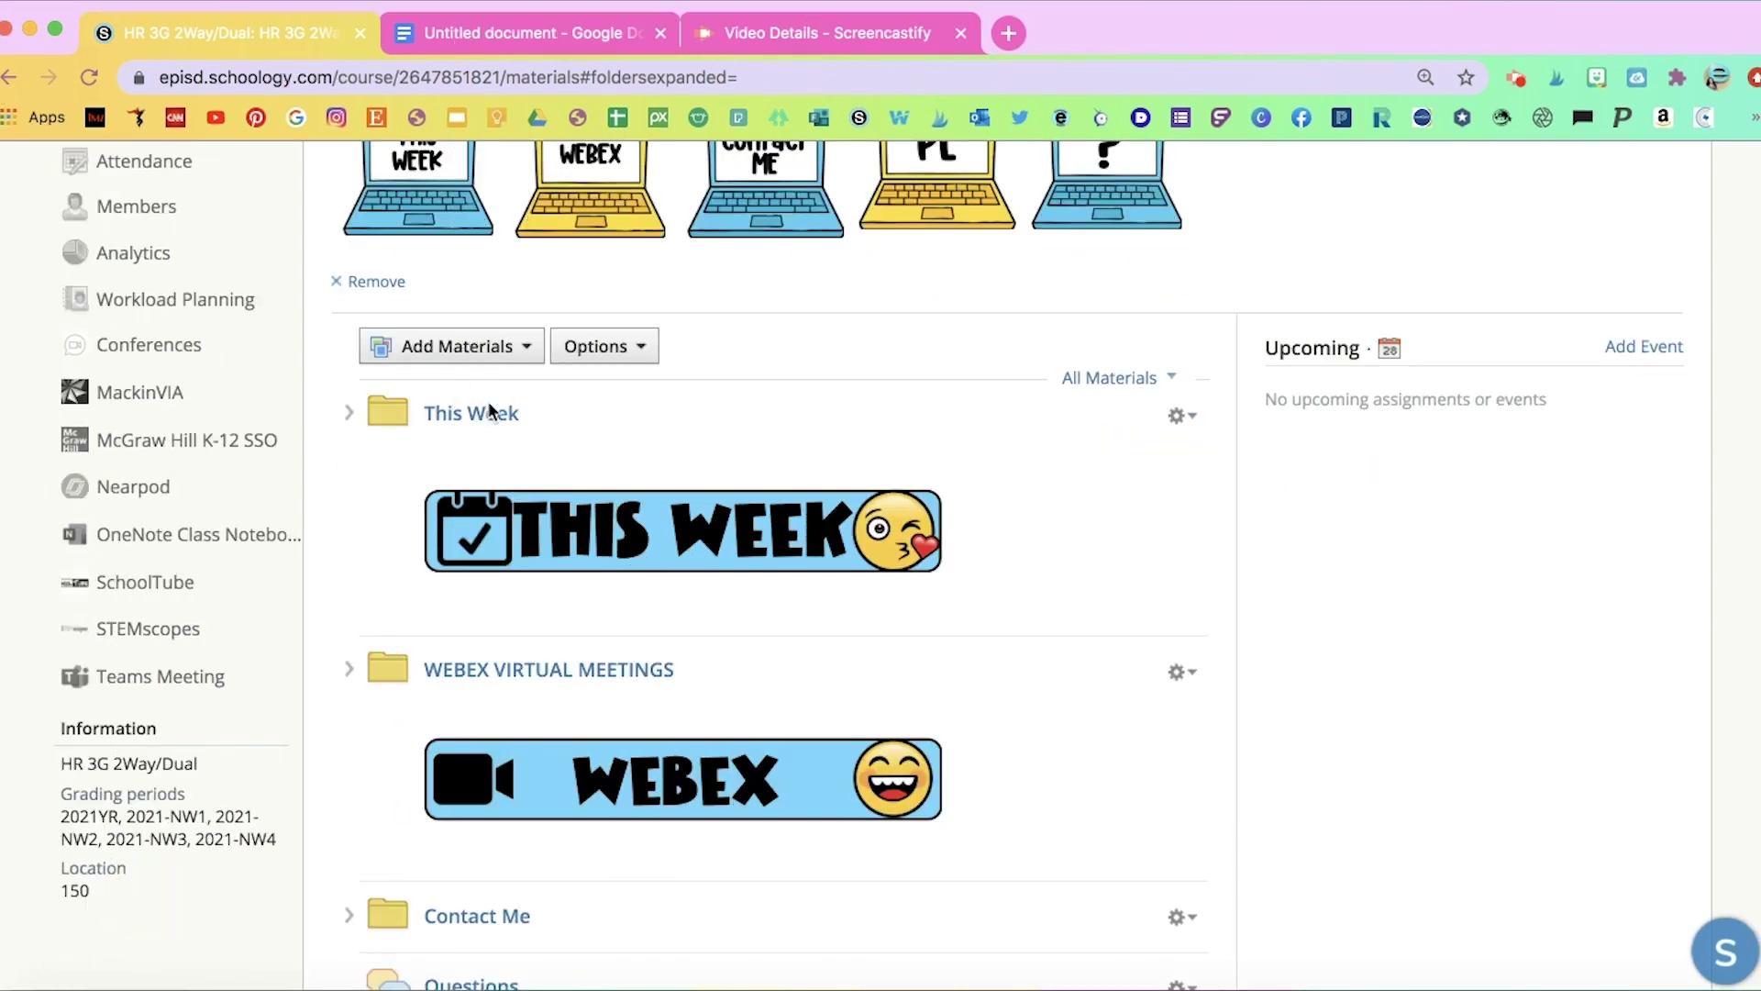
{"action": "scroll", "coordinate": [488, 409], "scroll_direction": "up", "scroll_amount": 4}
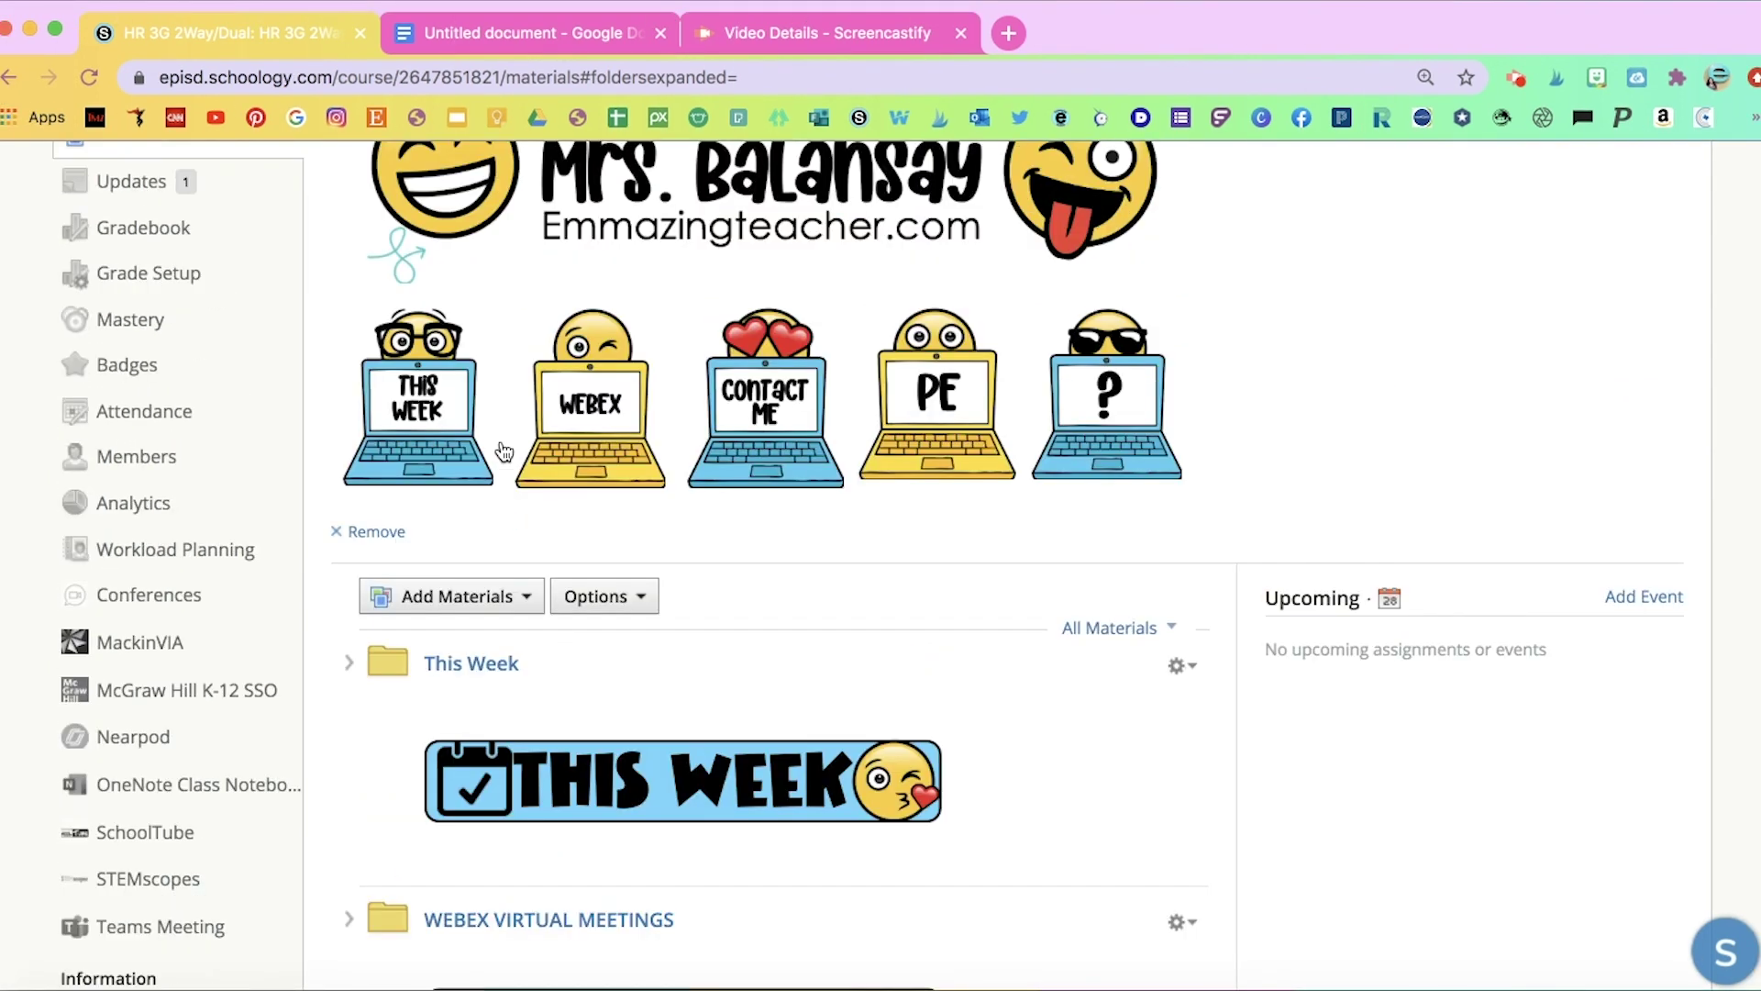
{"action": "scroll", "coordinate": [491, 404], "scroll_direction": "down", "scroll_amount": 3}
{"action": "left_click", "coordinate": [504, 386]}
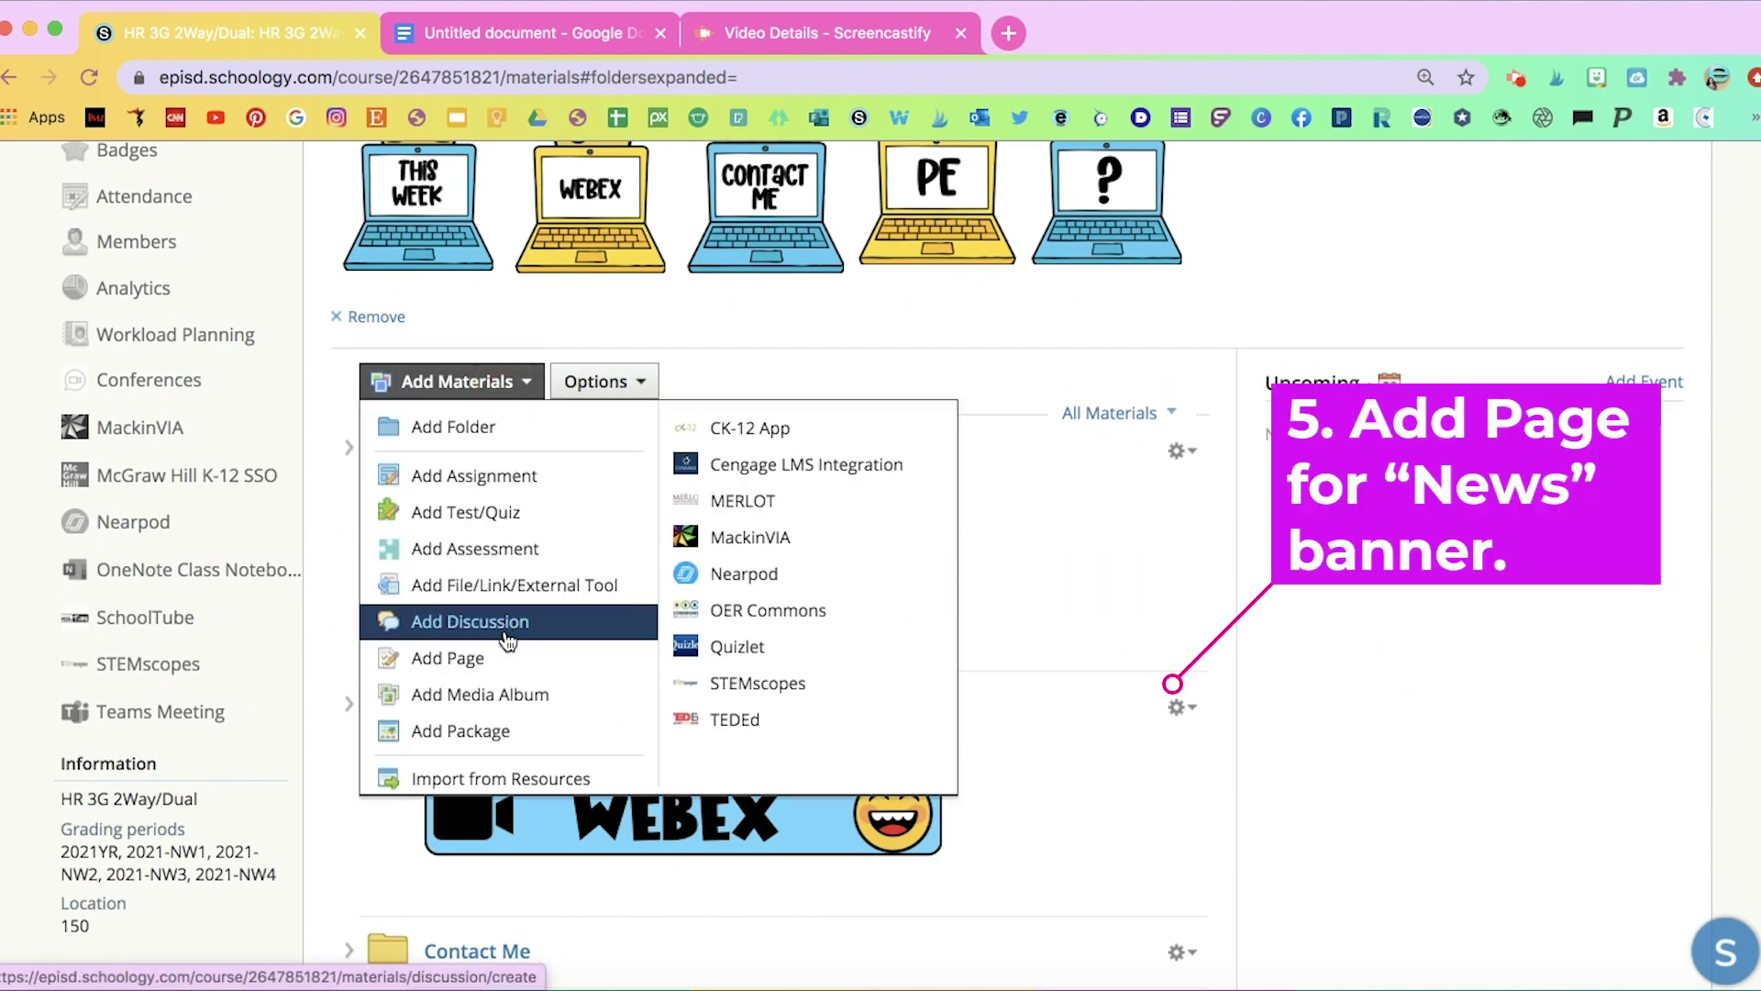
{"action": "left_click", "coordinate": [463, 658]}
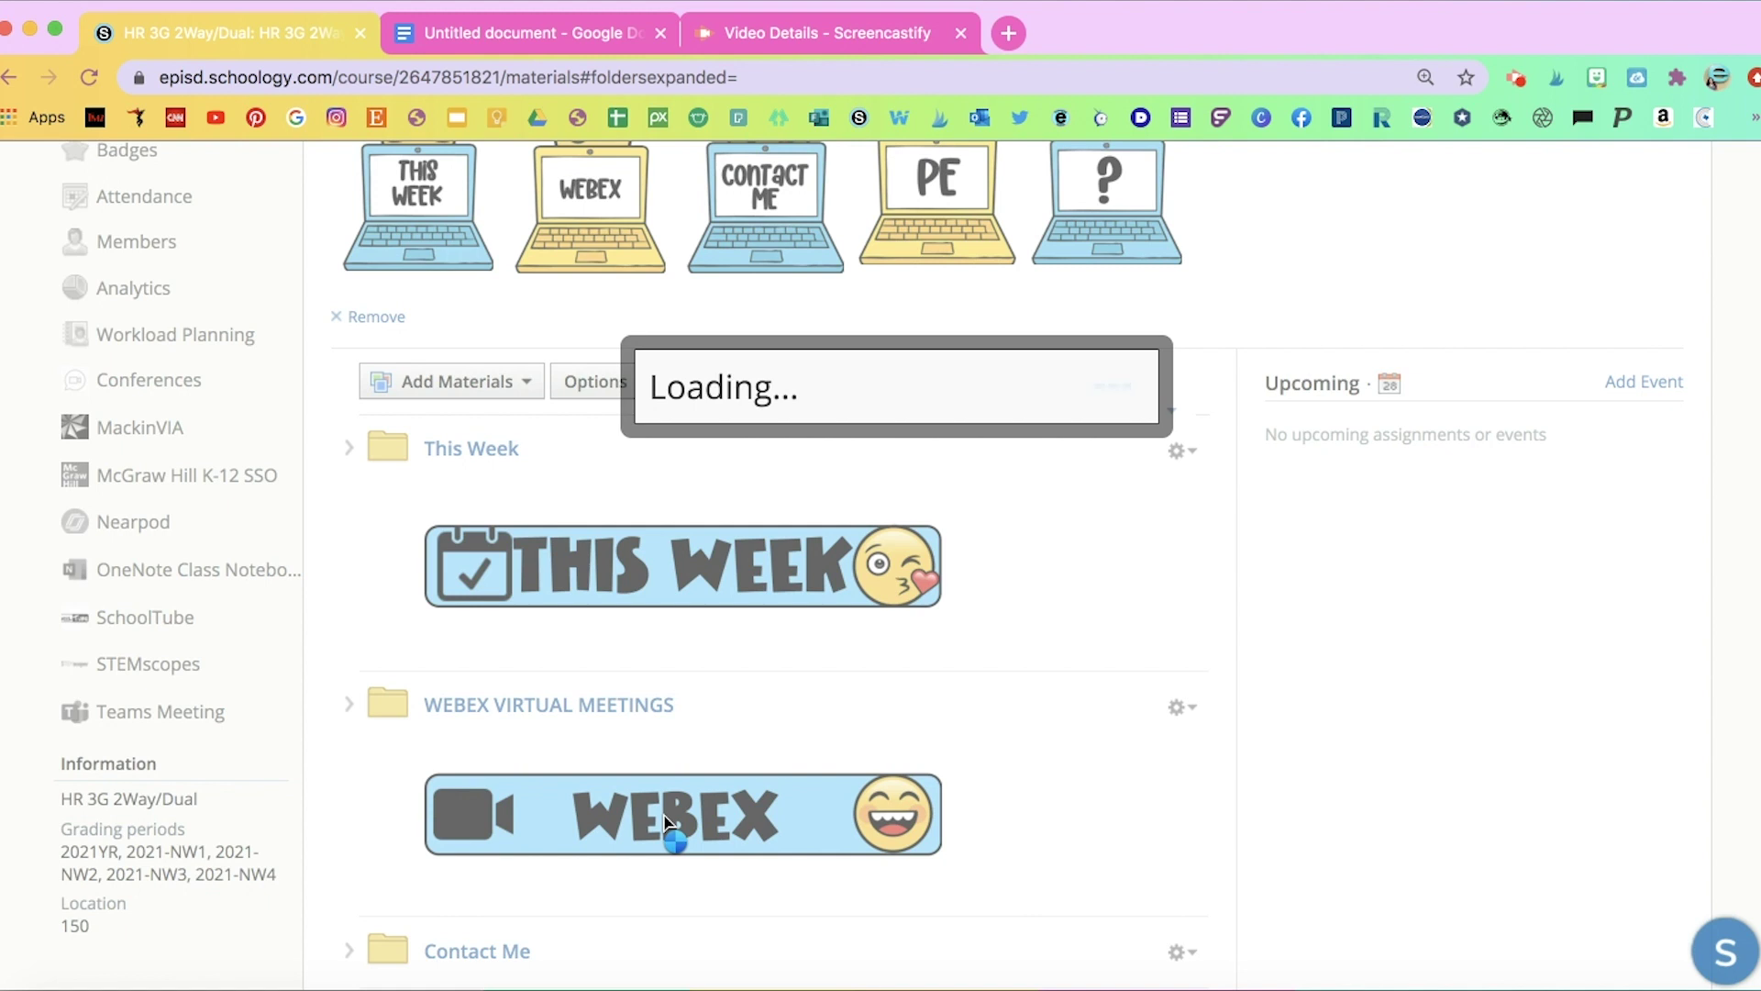
{"action": "left_click", "coordinate": [630, 241]}
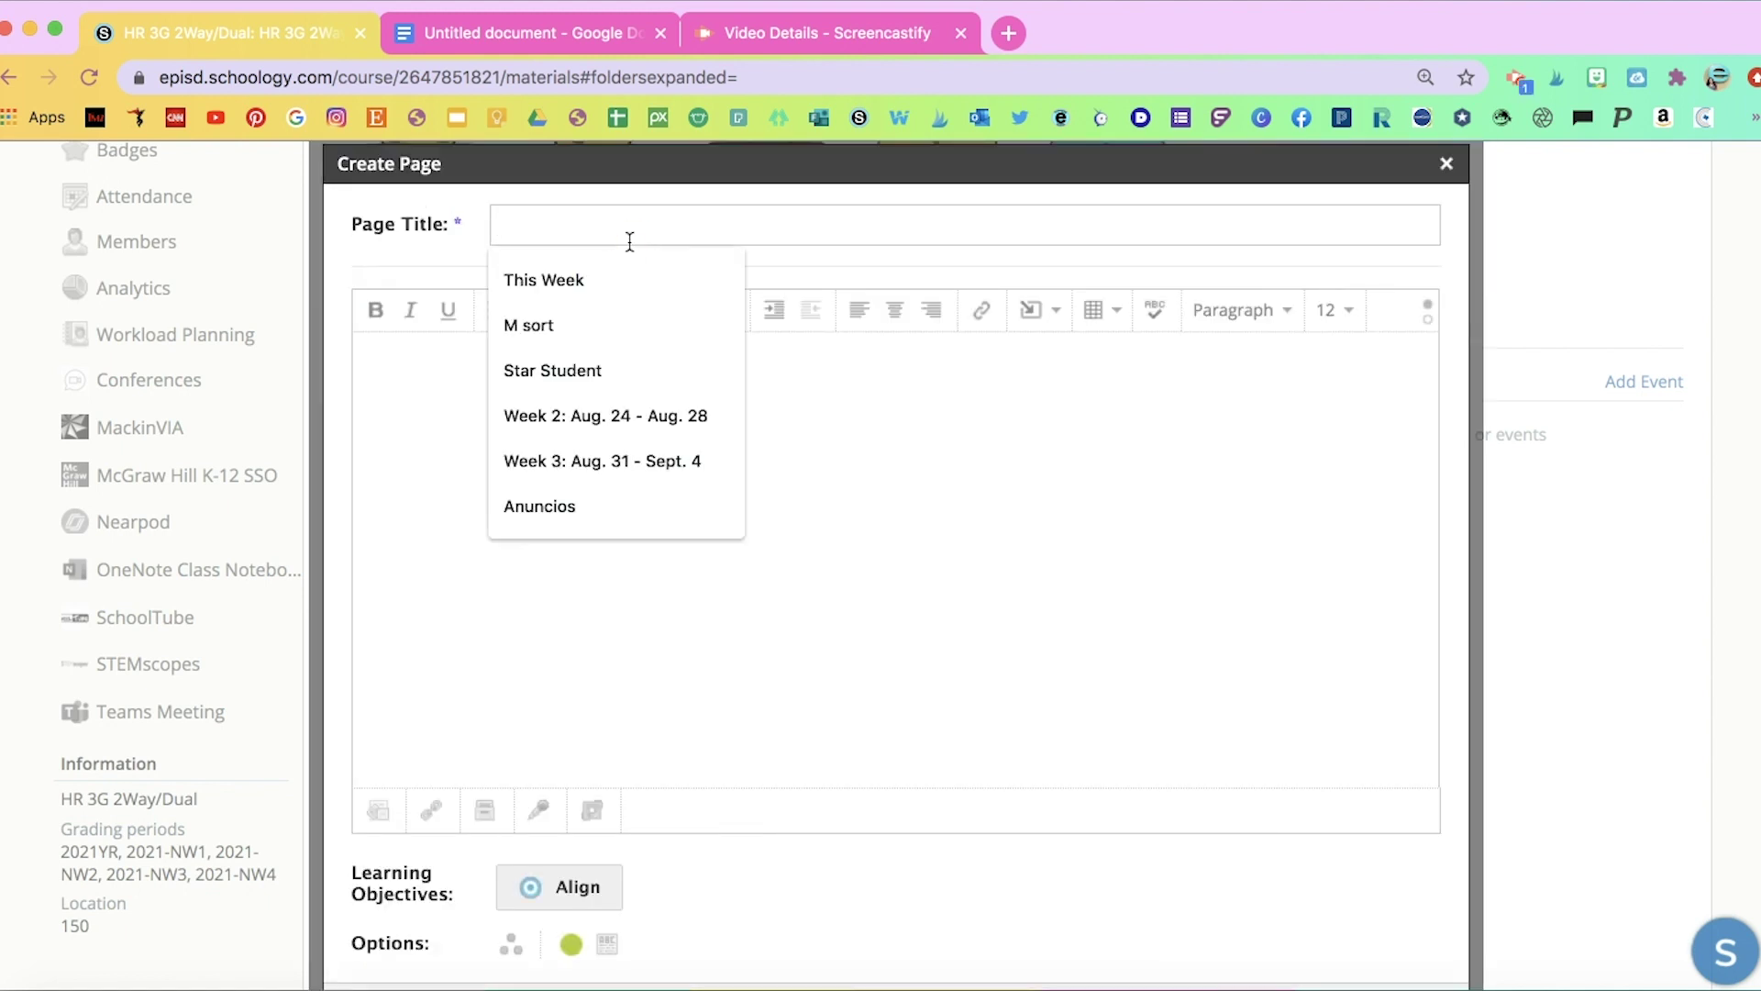
{"action": "type", "text": "News"}
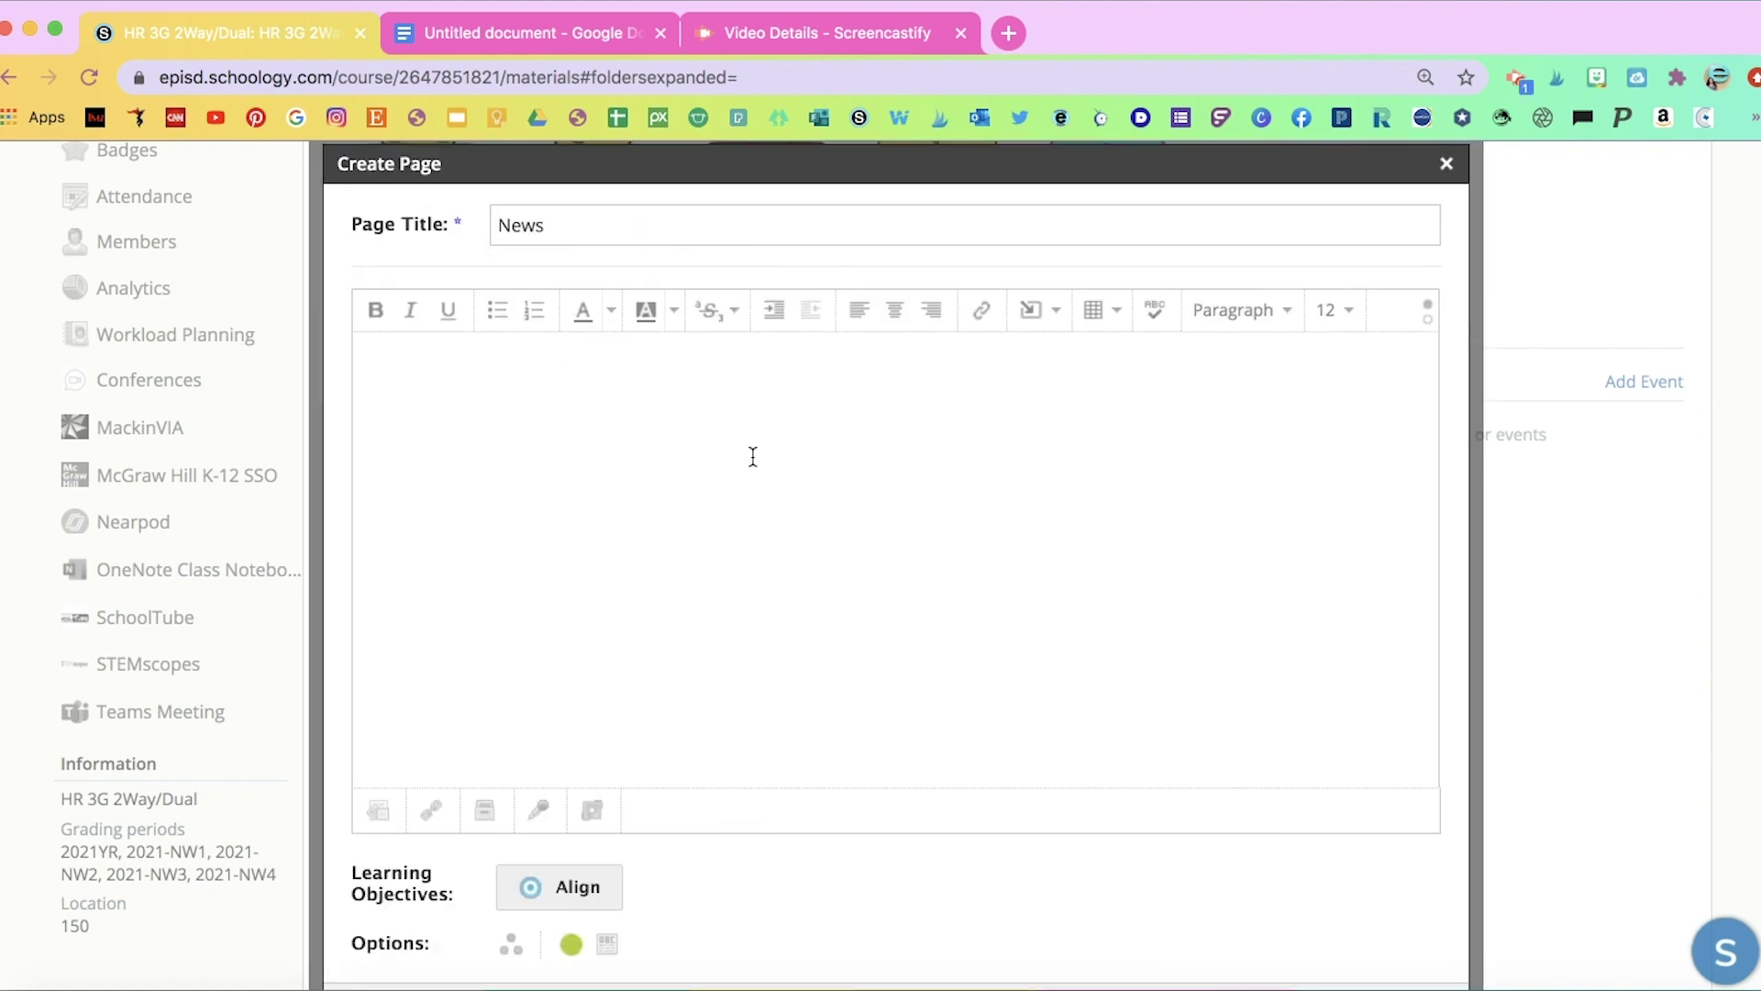
Insert the NEWS banner image and add the lines Announcements, Schedule and Reminders.
{"action": "left_click", "coordinate": [759, 480]}
{"action": "left_click", "coordinate": [1046, 320]}
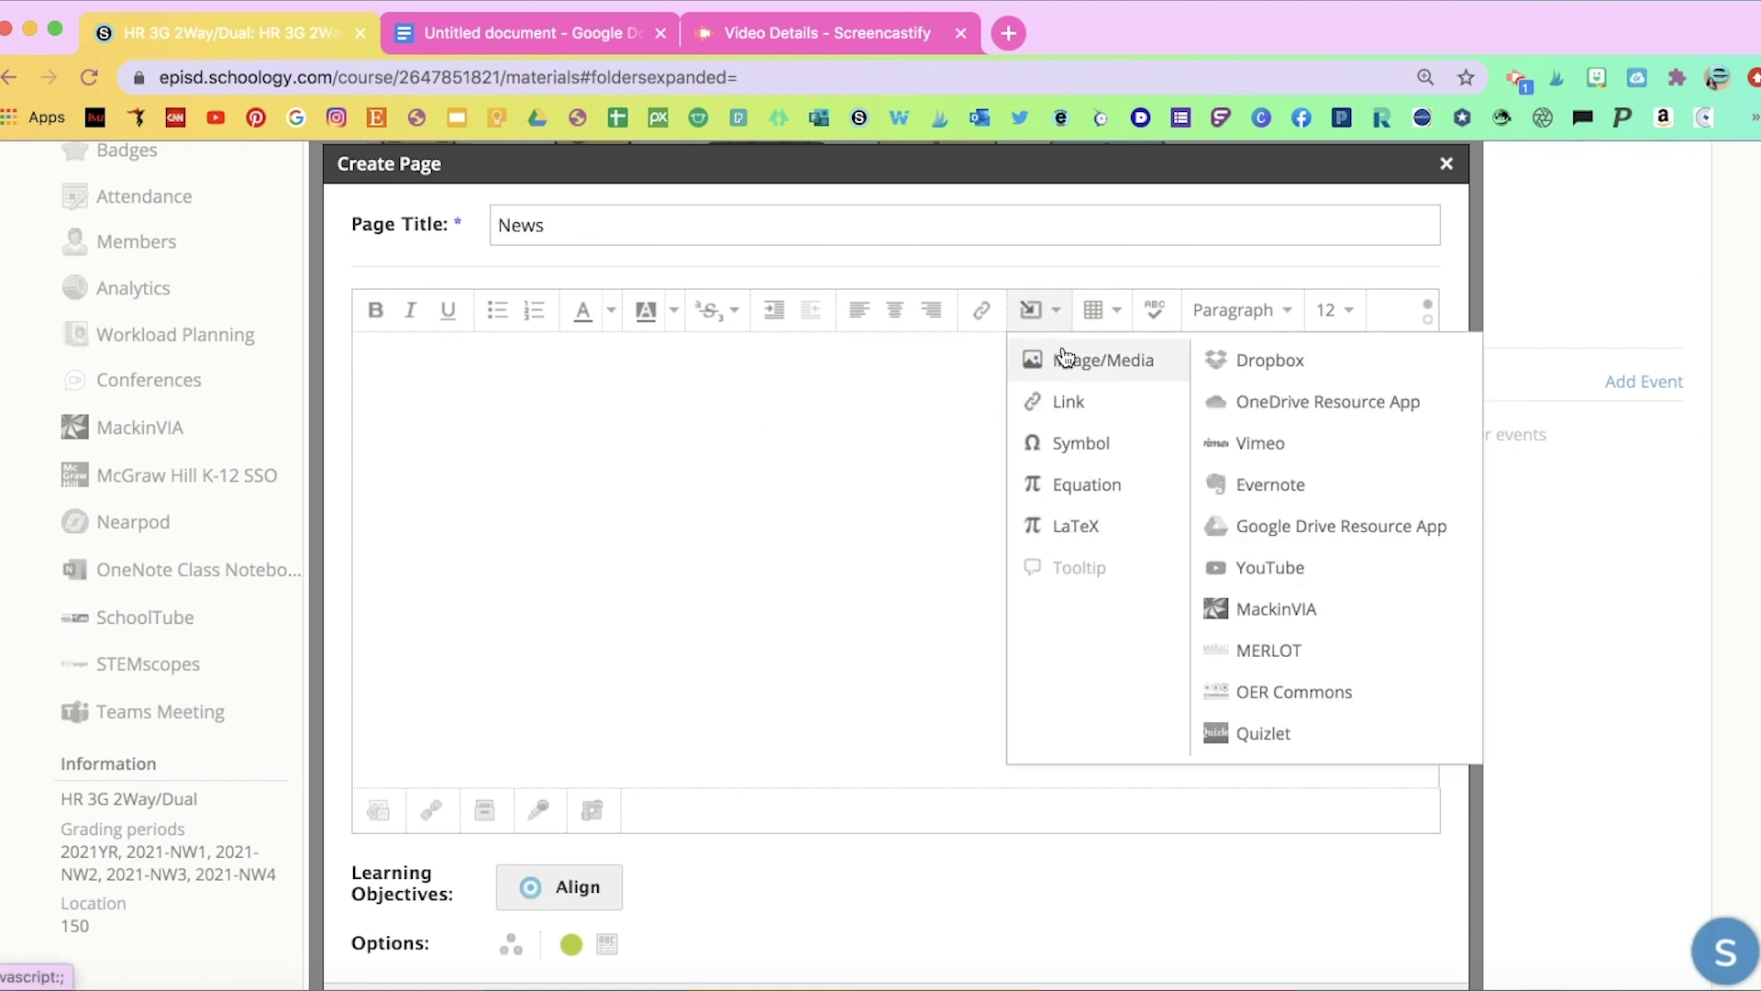
{"action": "left_click", "coordinate": [1062, 357]}
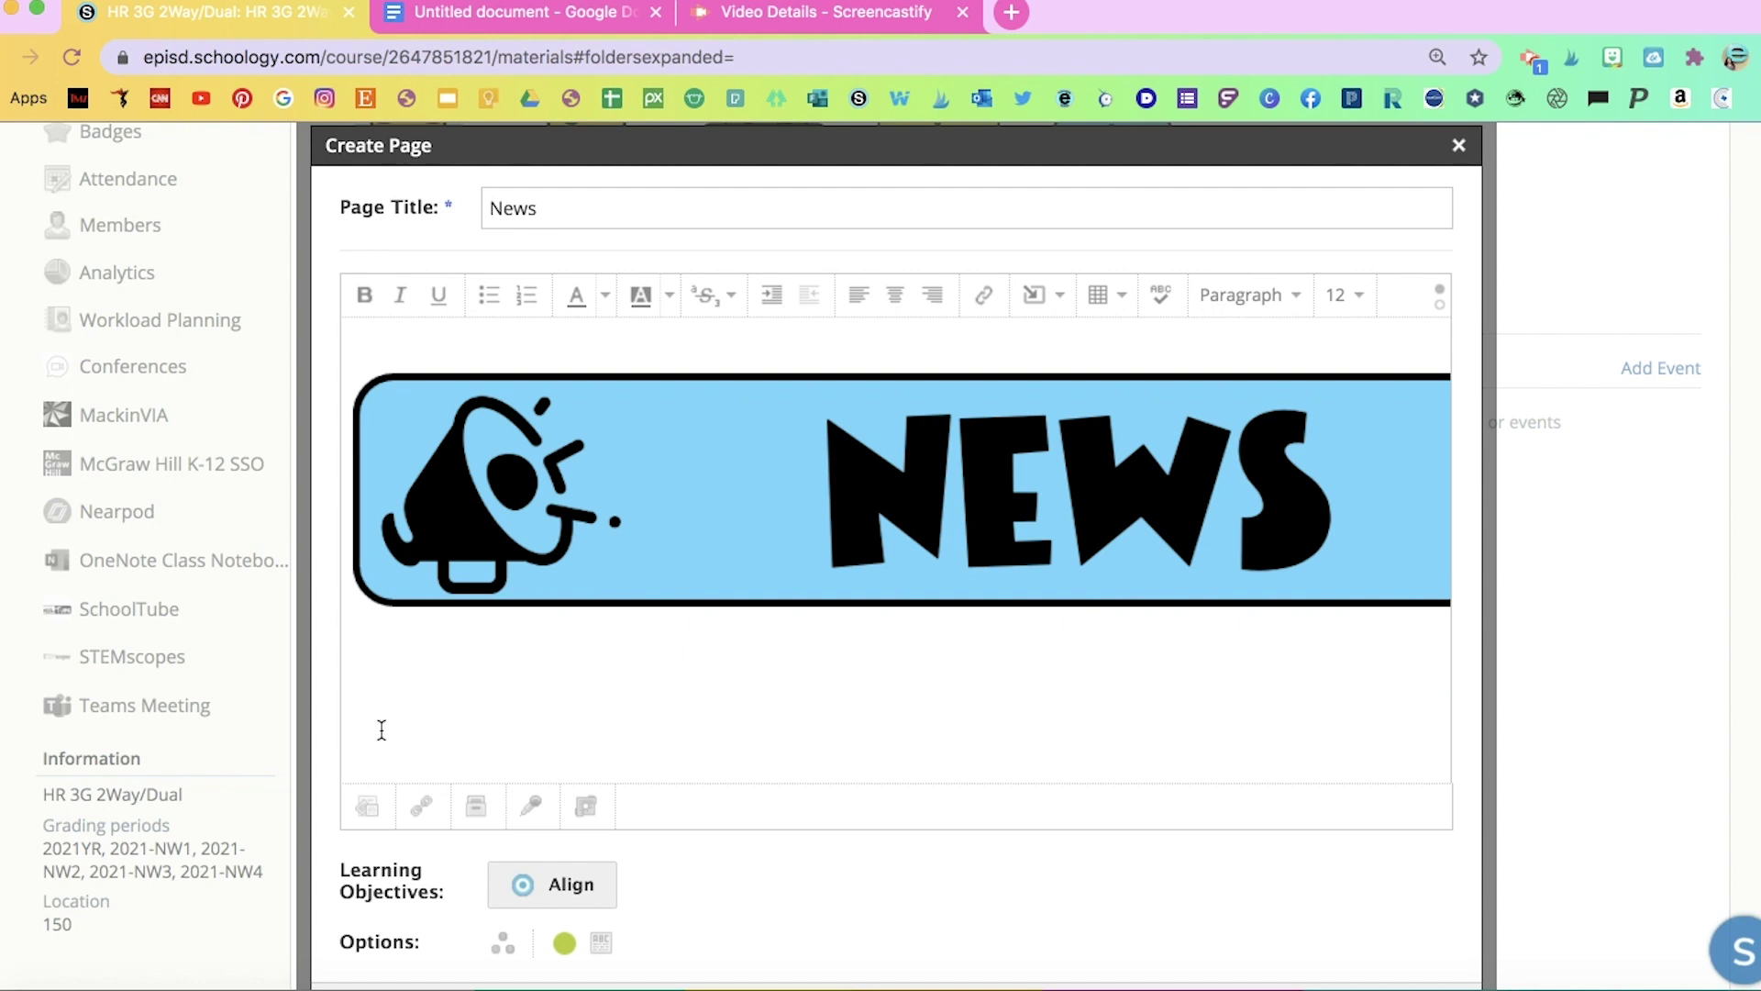
{"action": "type", "text": "nnouncements"}
{"action": "key", "text": "Return"}
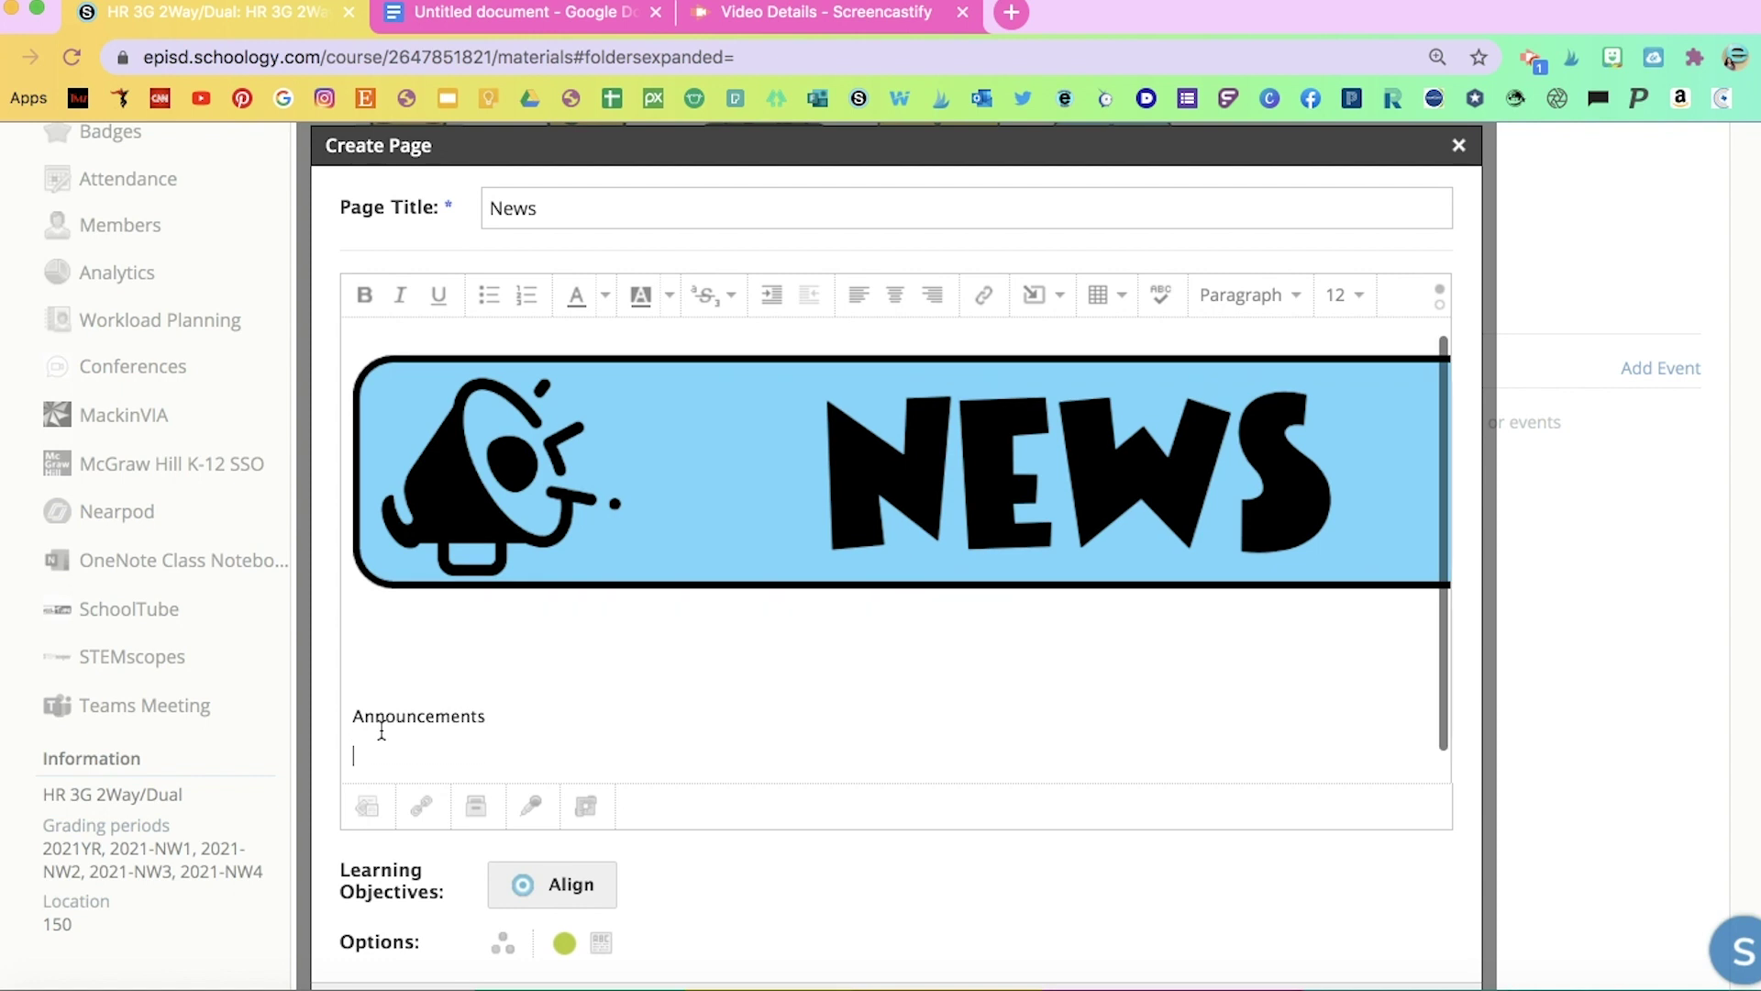
{"action": "type", "text": "Schedule"}
{"action": "key", "text": "Return"}
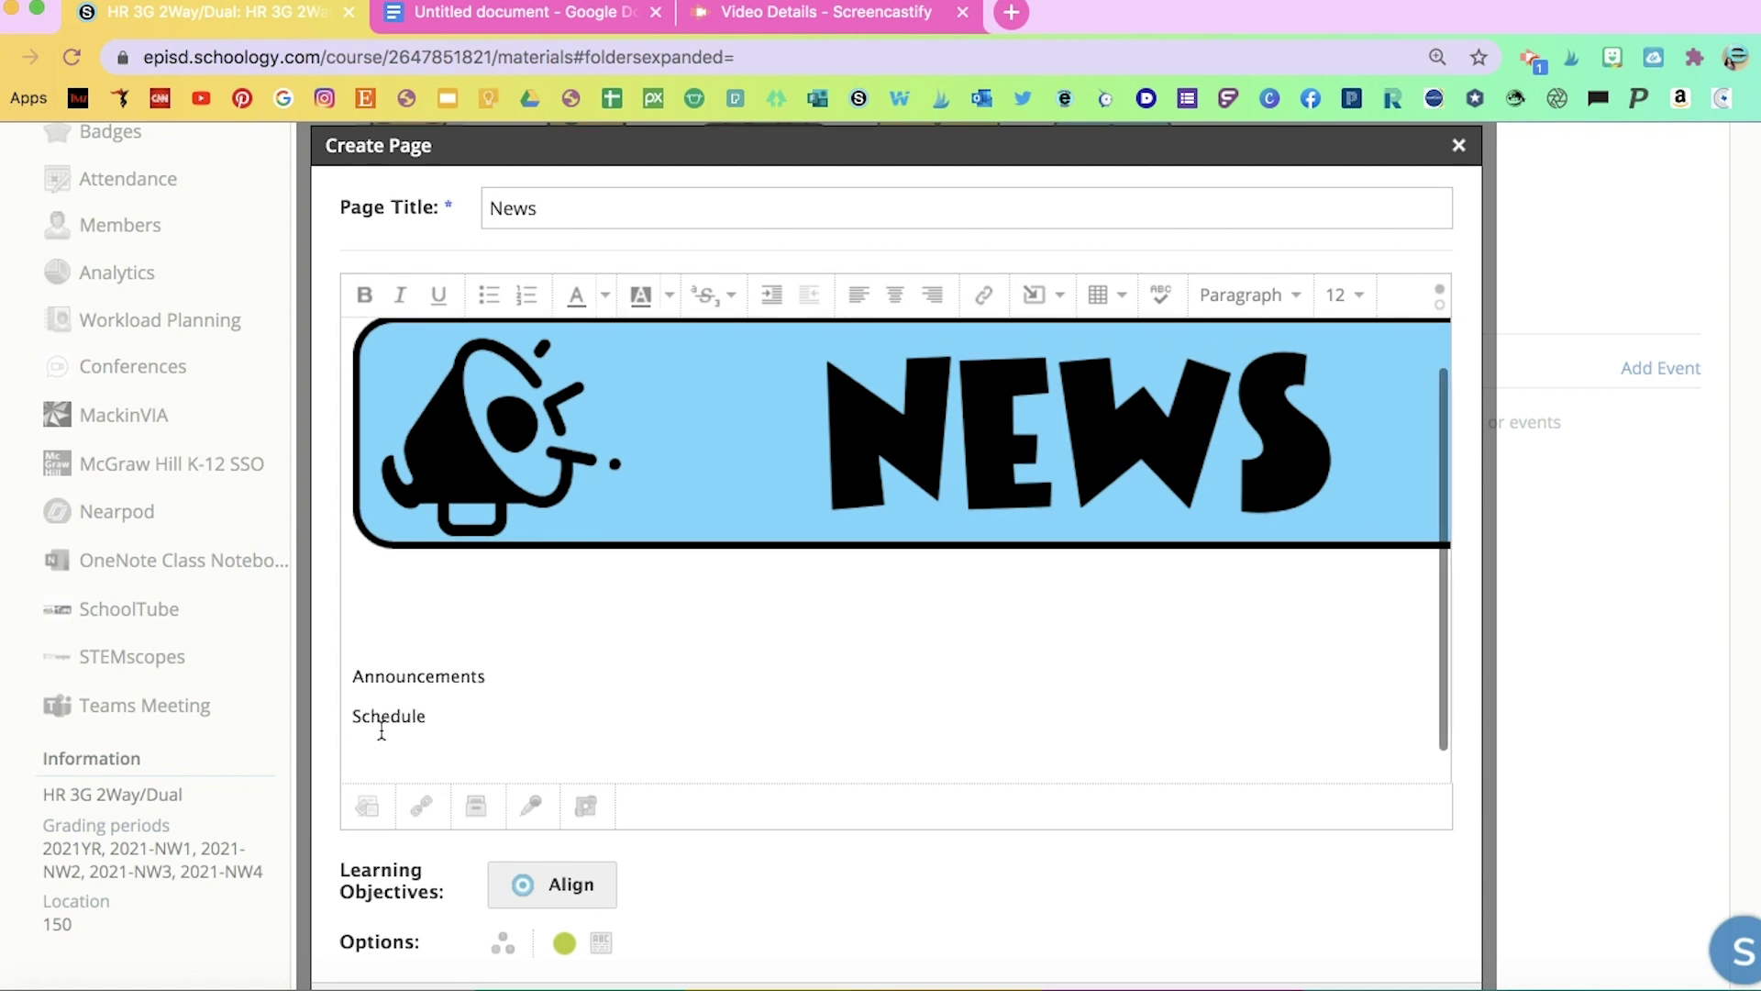
{"action": "type", "text": "Reminders"}
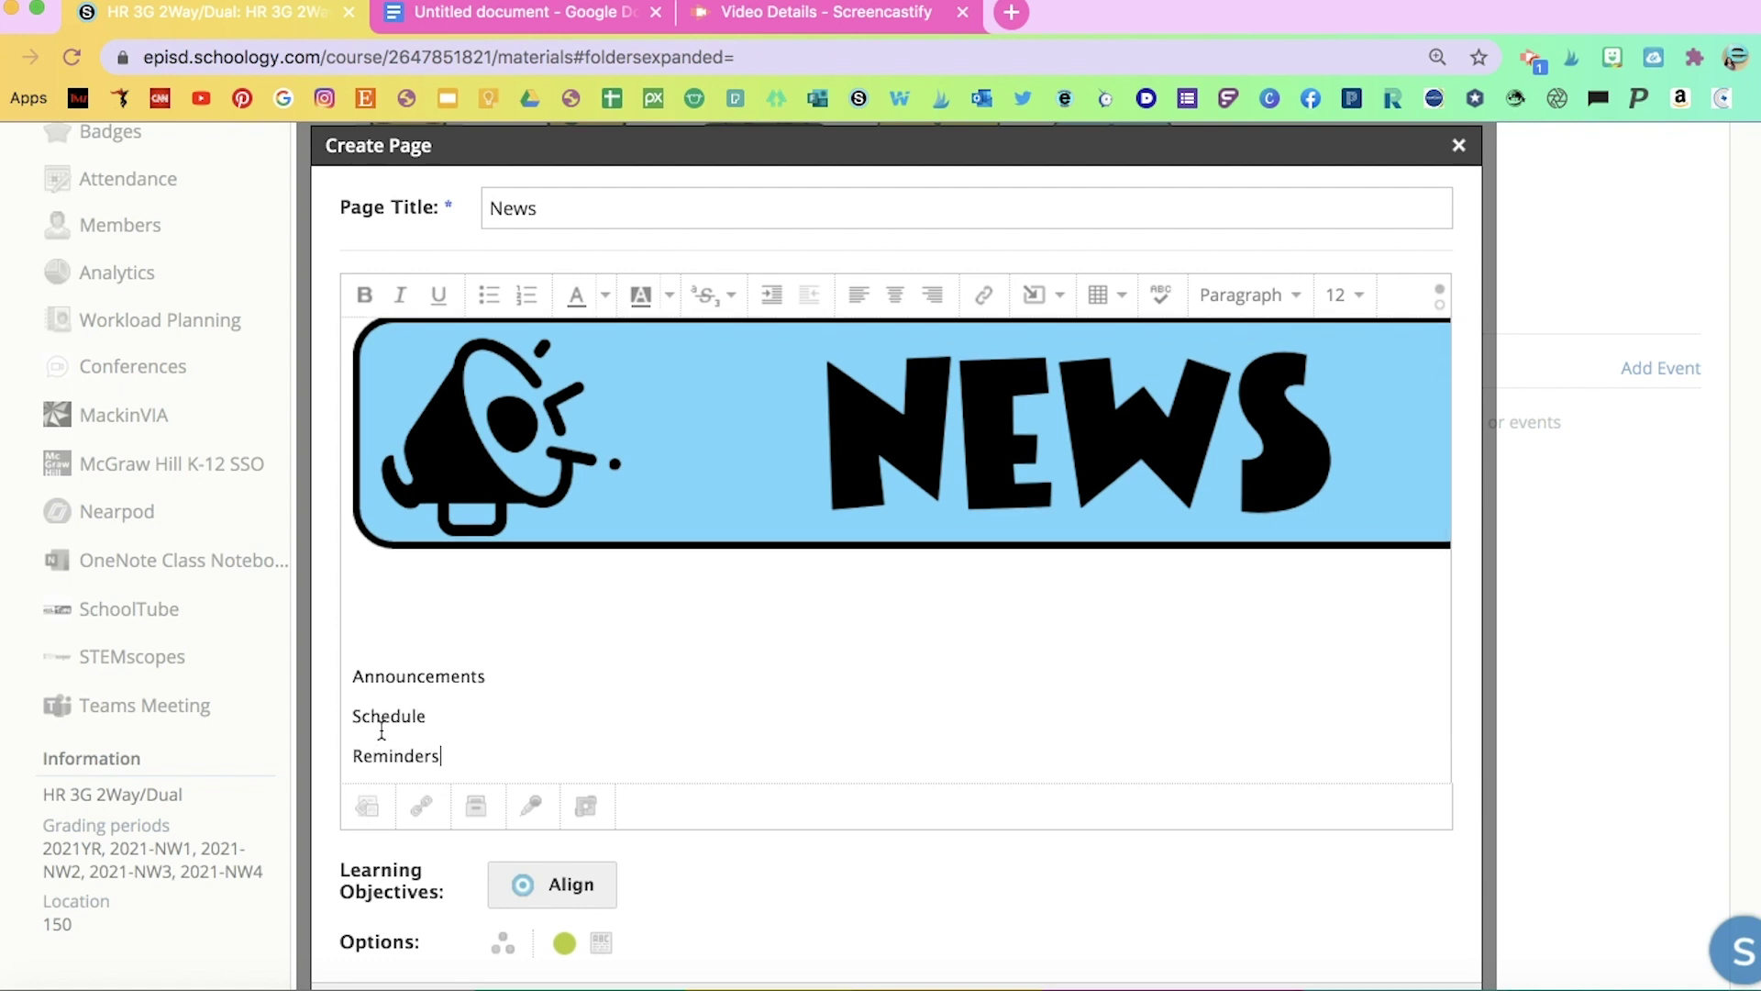
Set the News page to display inline and create it.
{"action": "scroll", "coordinate": [774, 688], "scroll_direction": "up", "scroll_amount": 1}
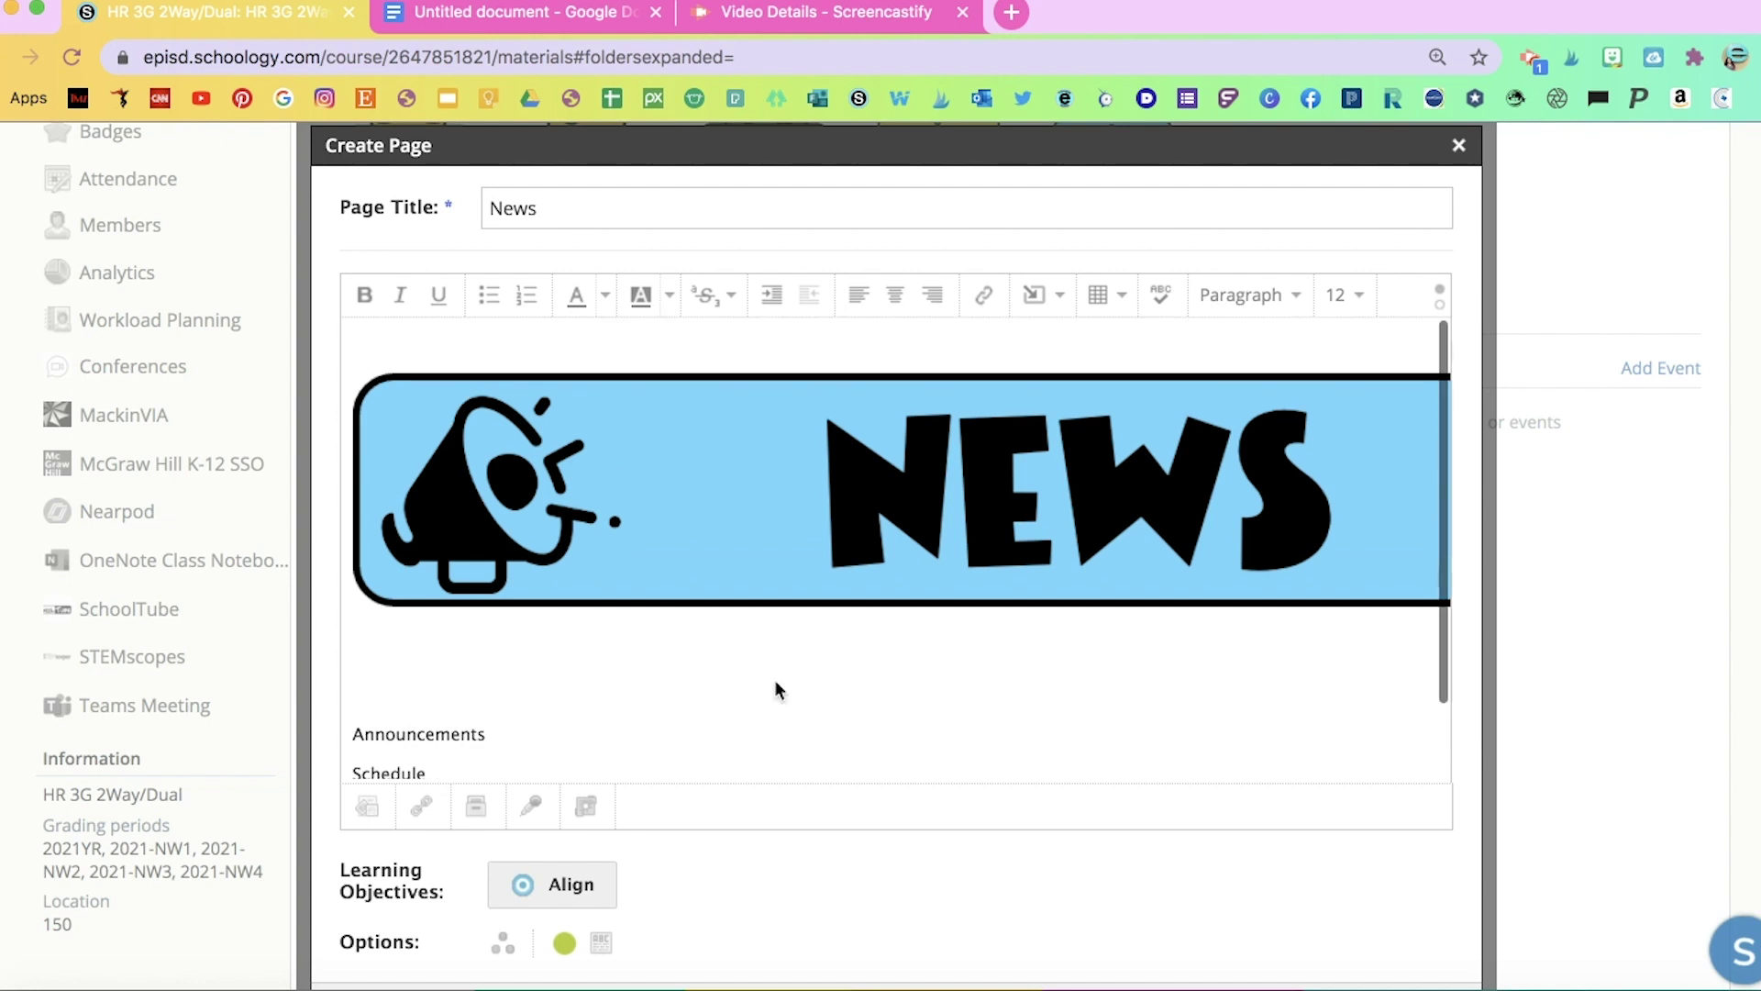
{"action": "scroll", "coordinate": [774, 688], "scroll_direction": "down", "scroll_amount": 1}
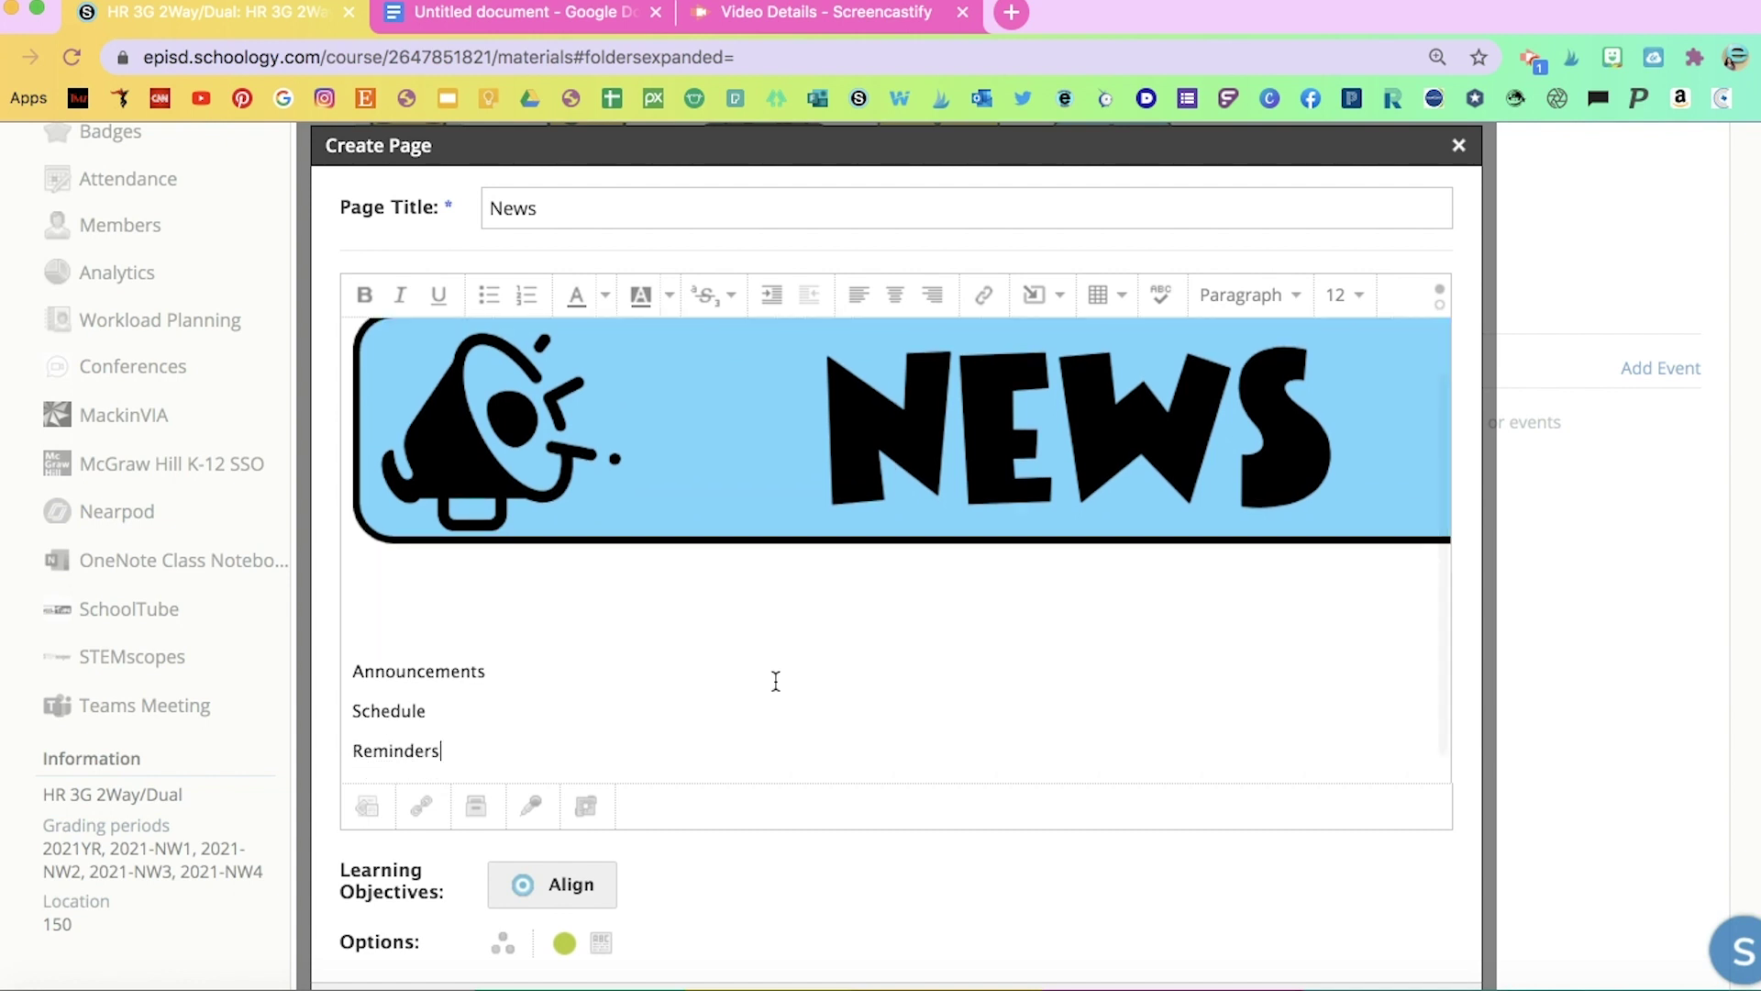
{"action": "scroll", "coordinate": [775, 684], "scroll_direction": "down", "scroll_amount": 2}
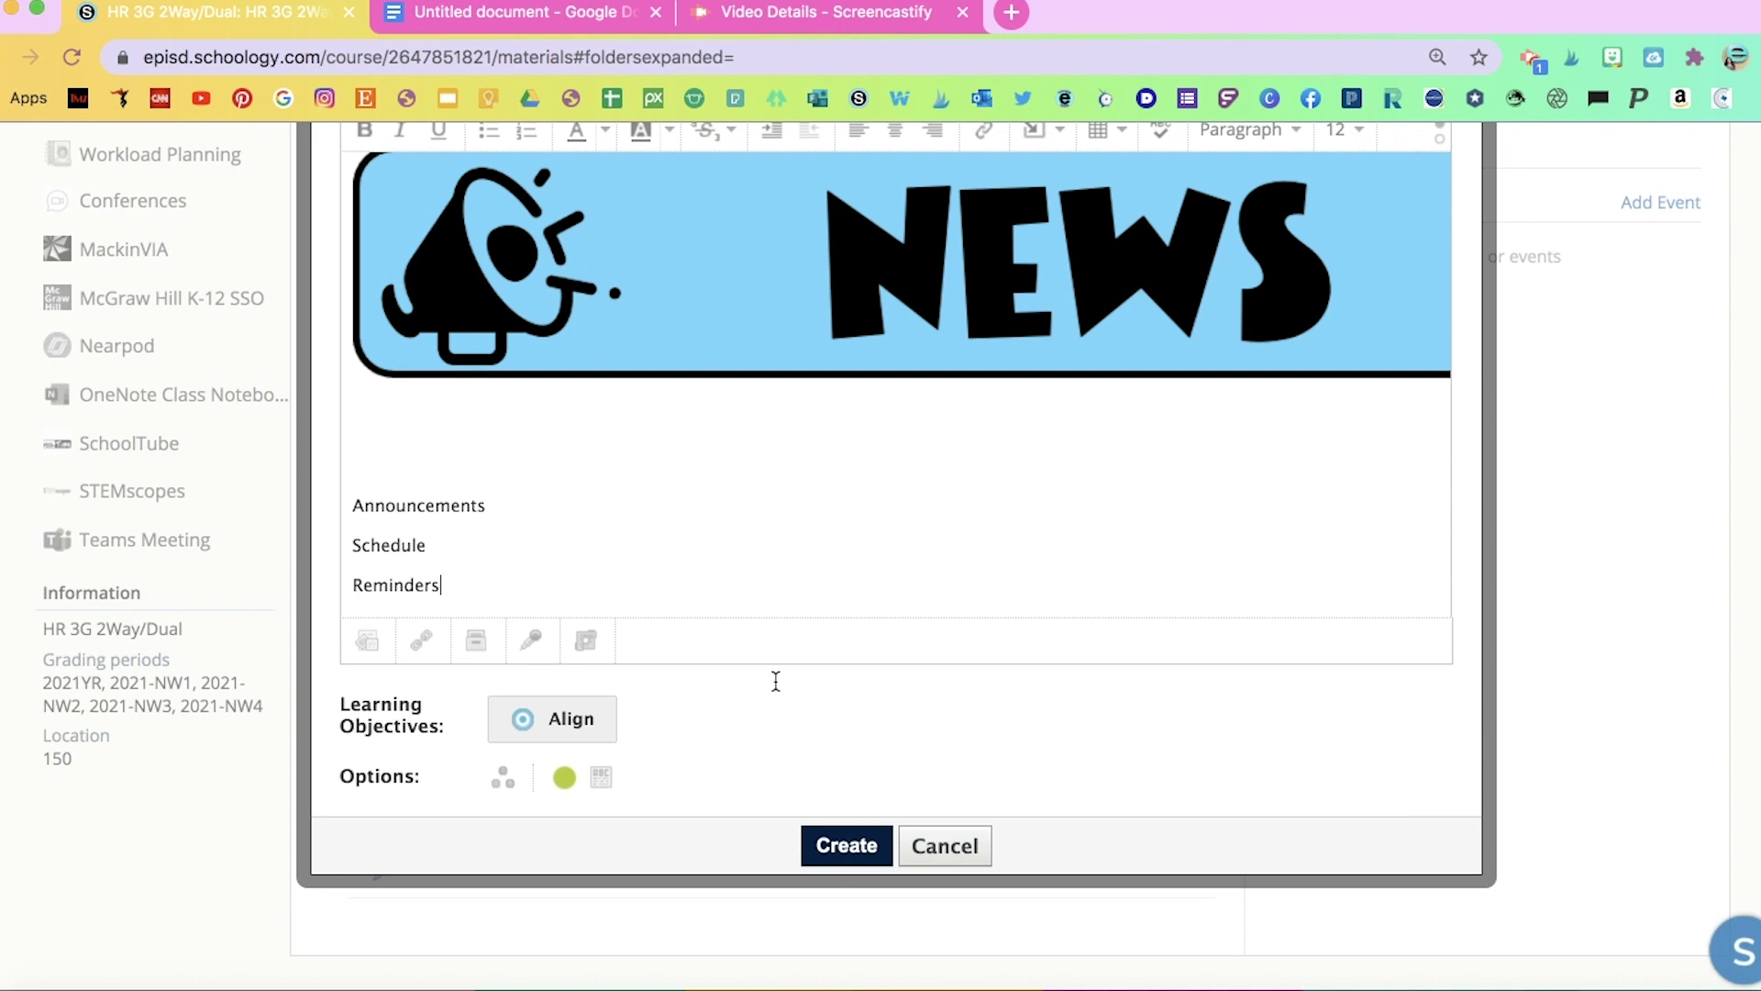
{"action": "left_click", "coordinate": [602, 781]}
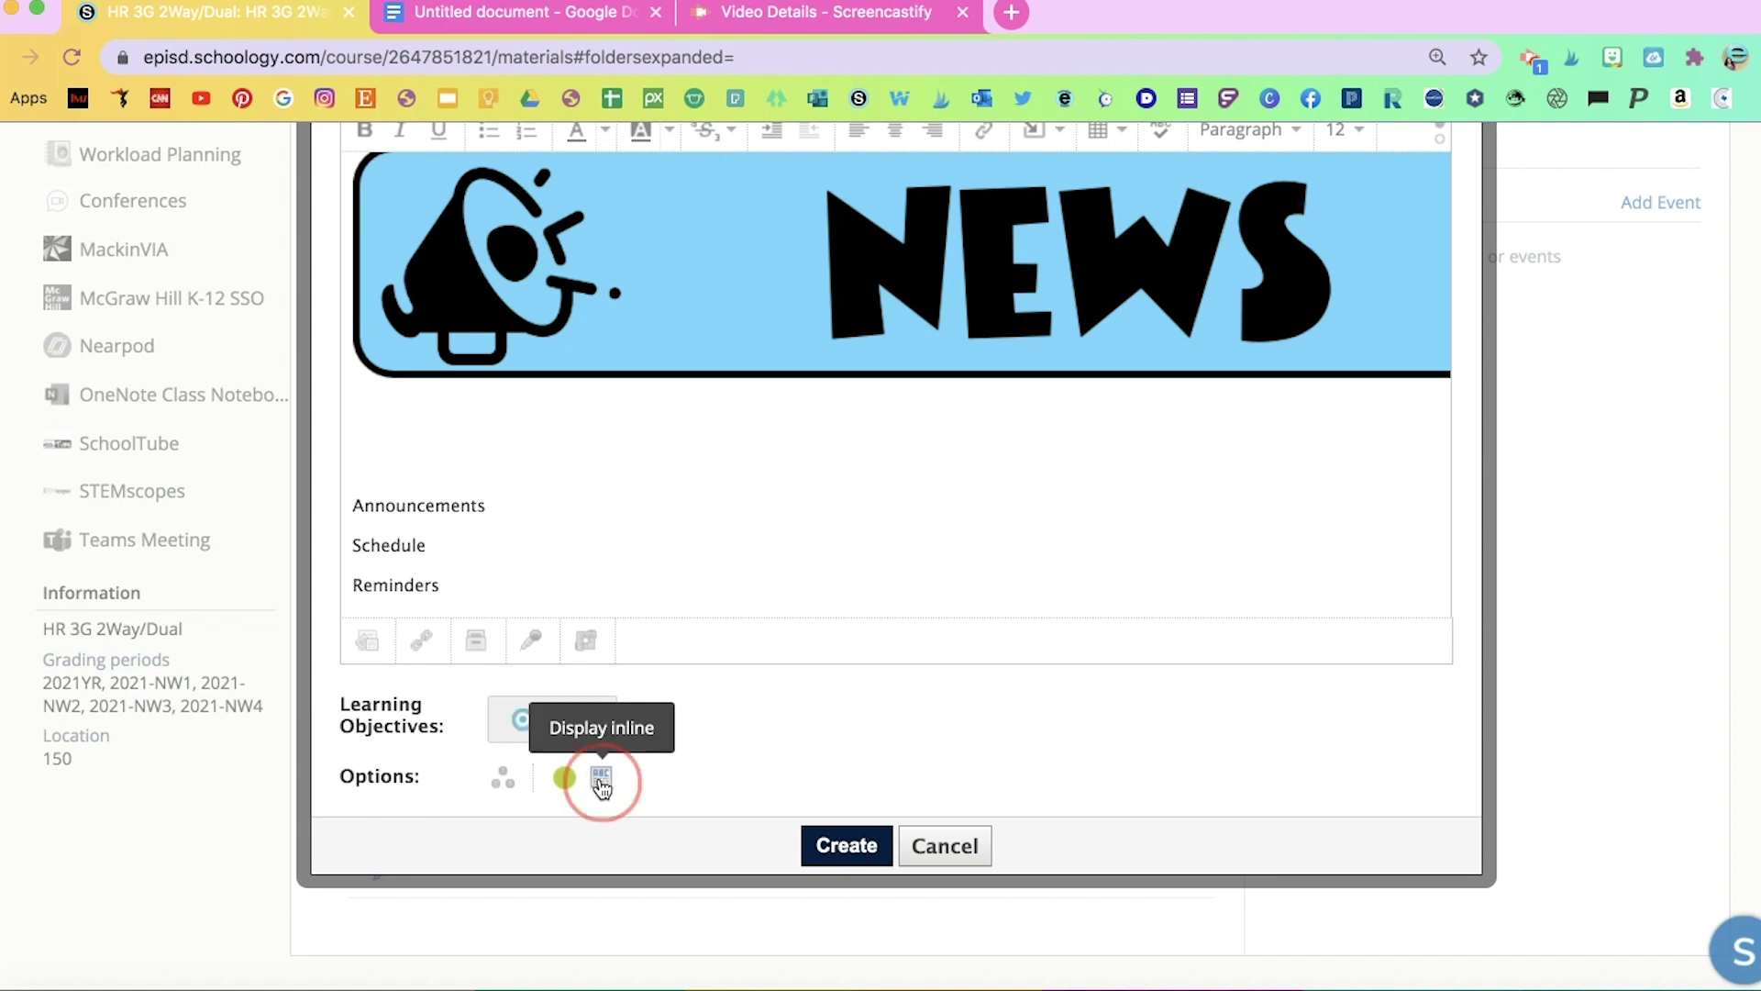
{"action": "left_click", "coordinate": [867, 851]}
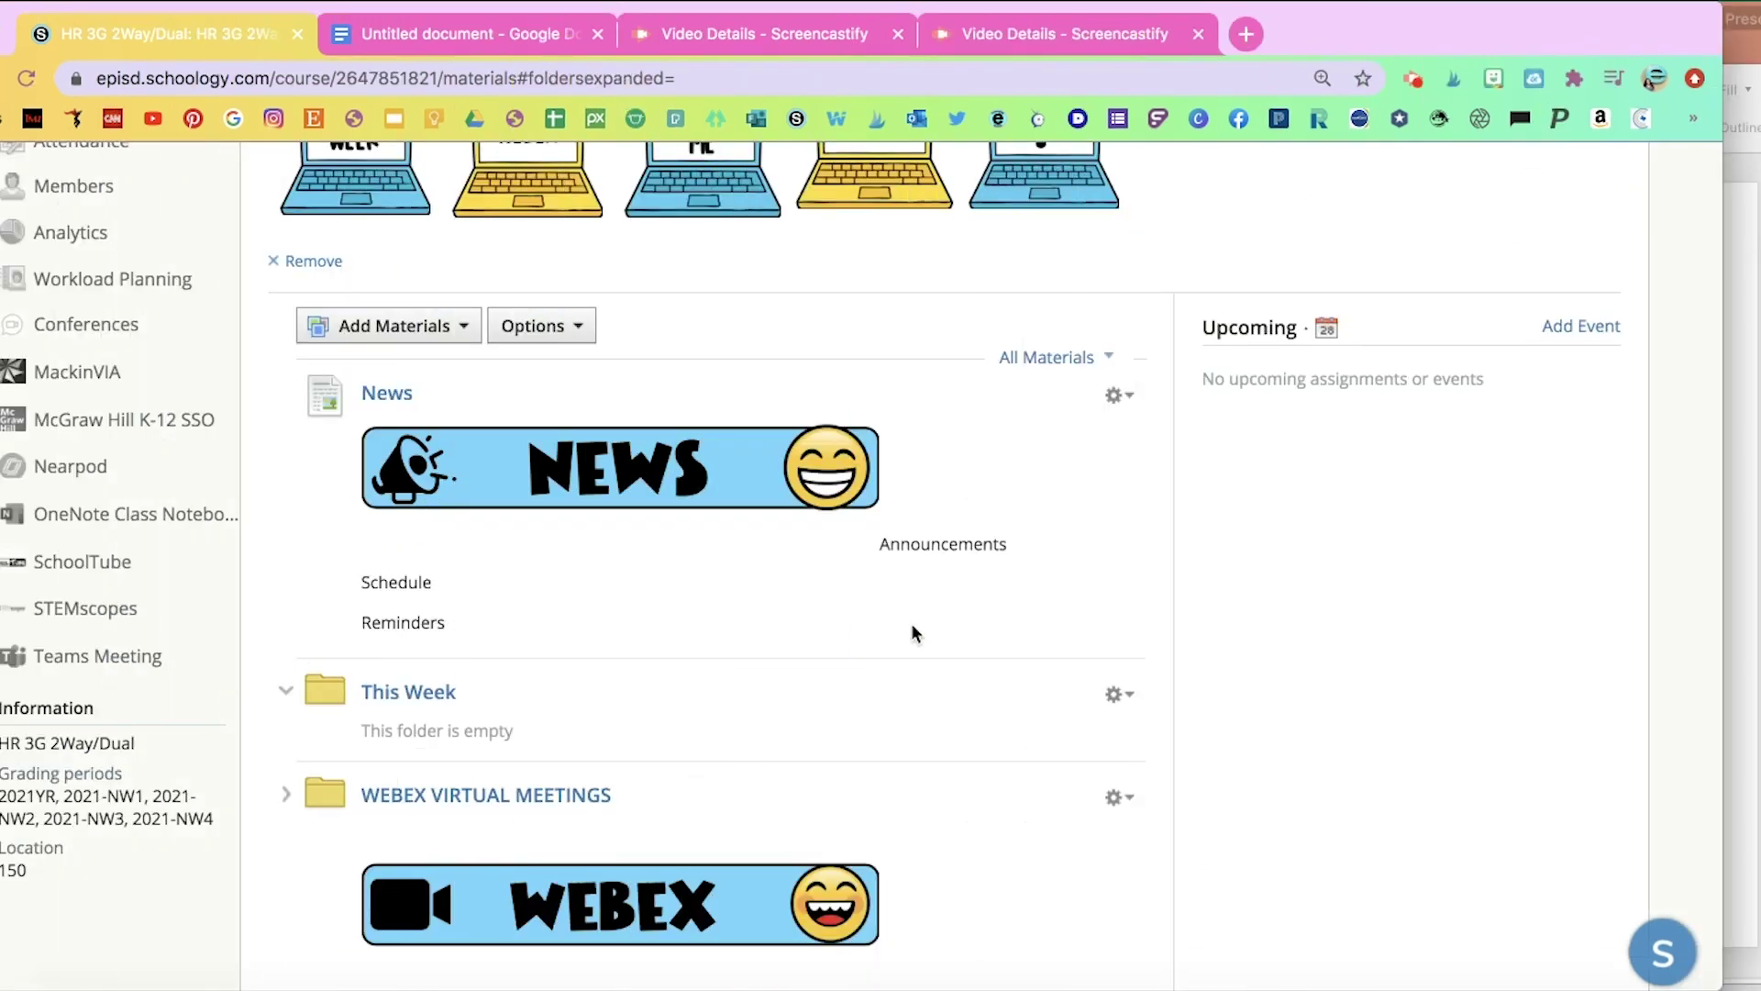
Bring the Peek of the Week presentation forward and shift its window left.
{"action": "left_click", "coordinate": [1748, 337]}
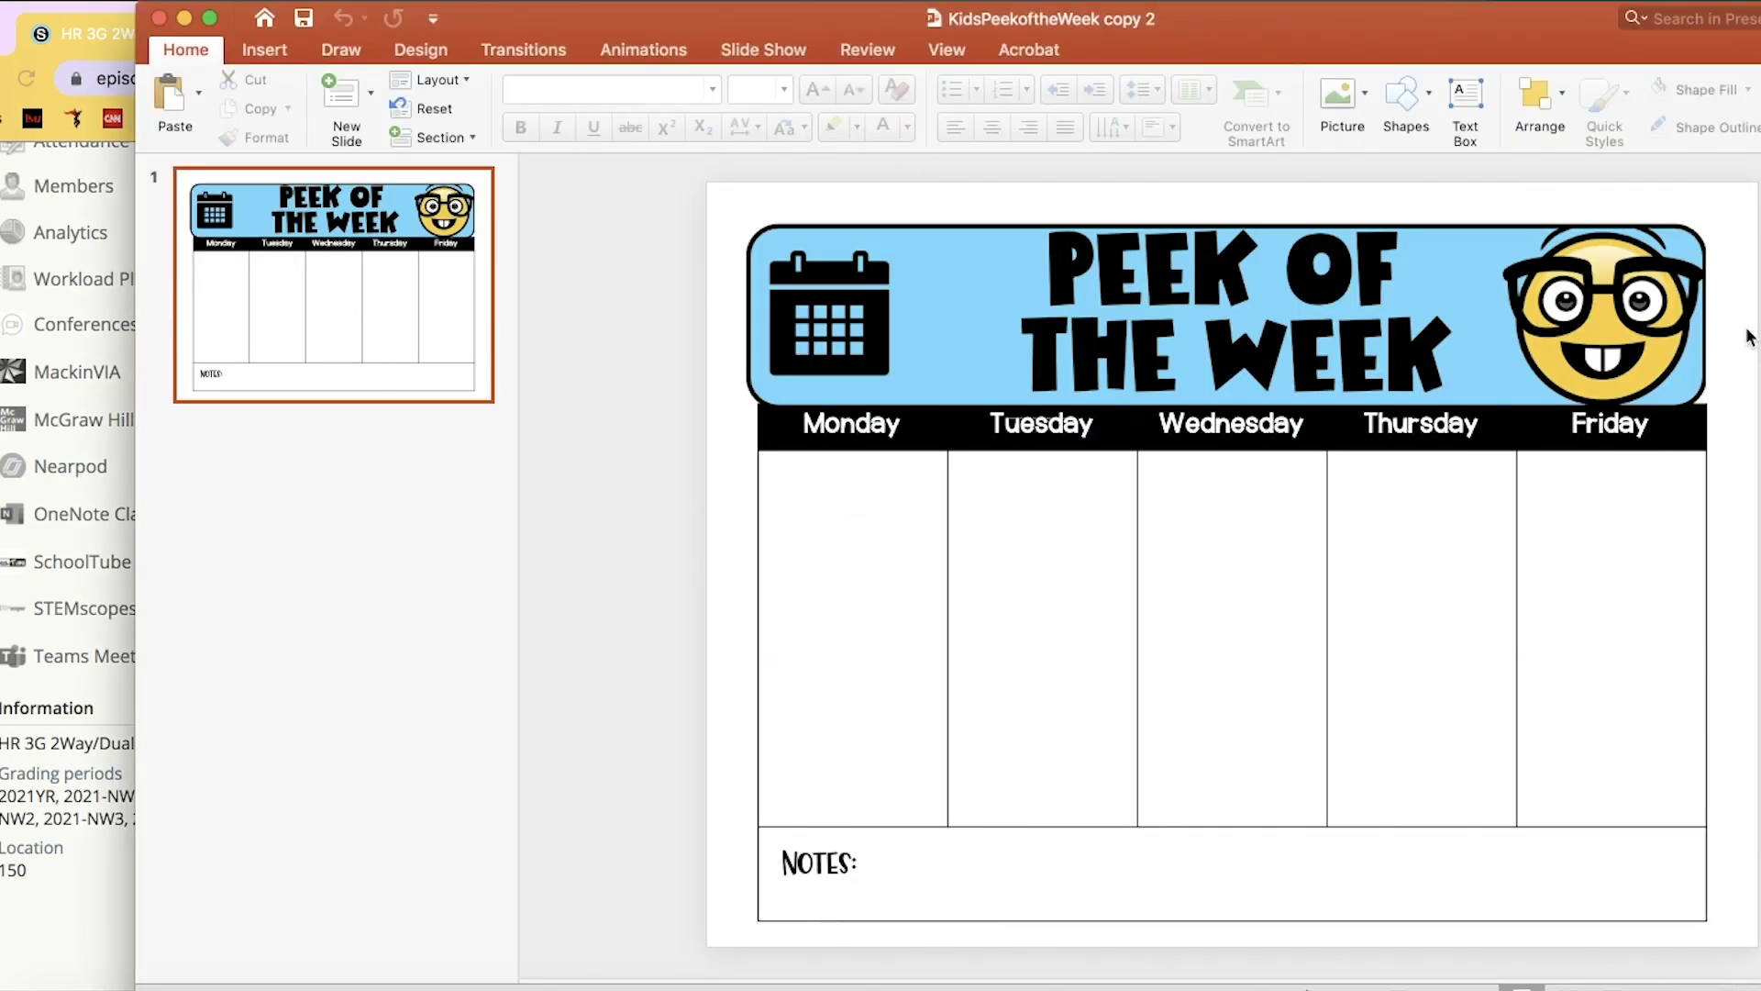
{"action": "left_click_drag", "start_coordinate": [1269, 36], "coordinate": [1217, 31]}
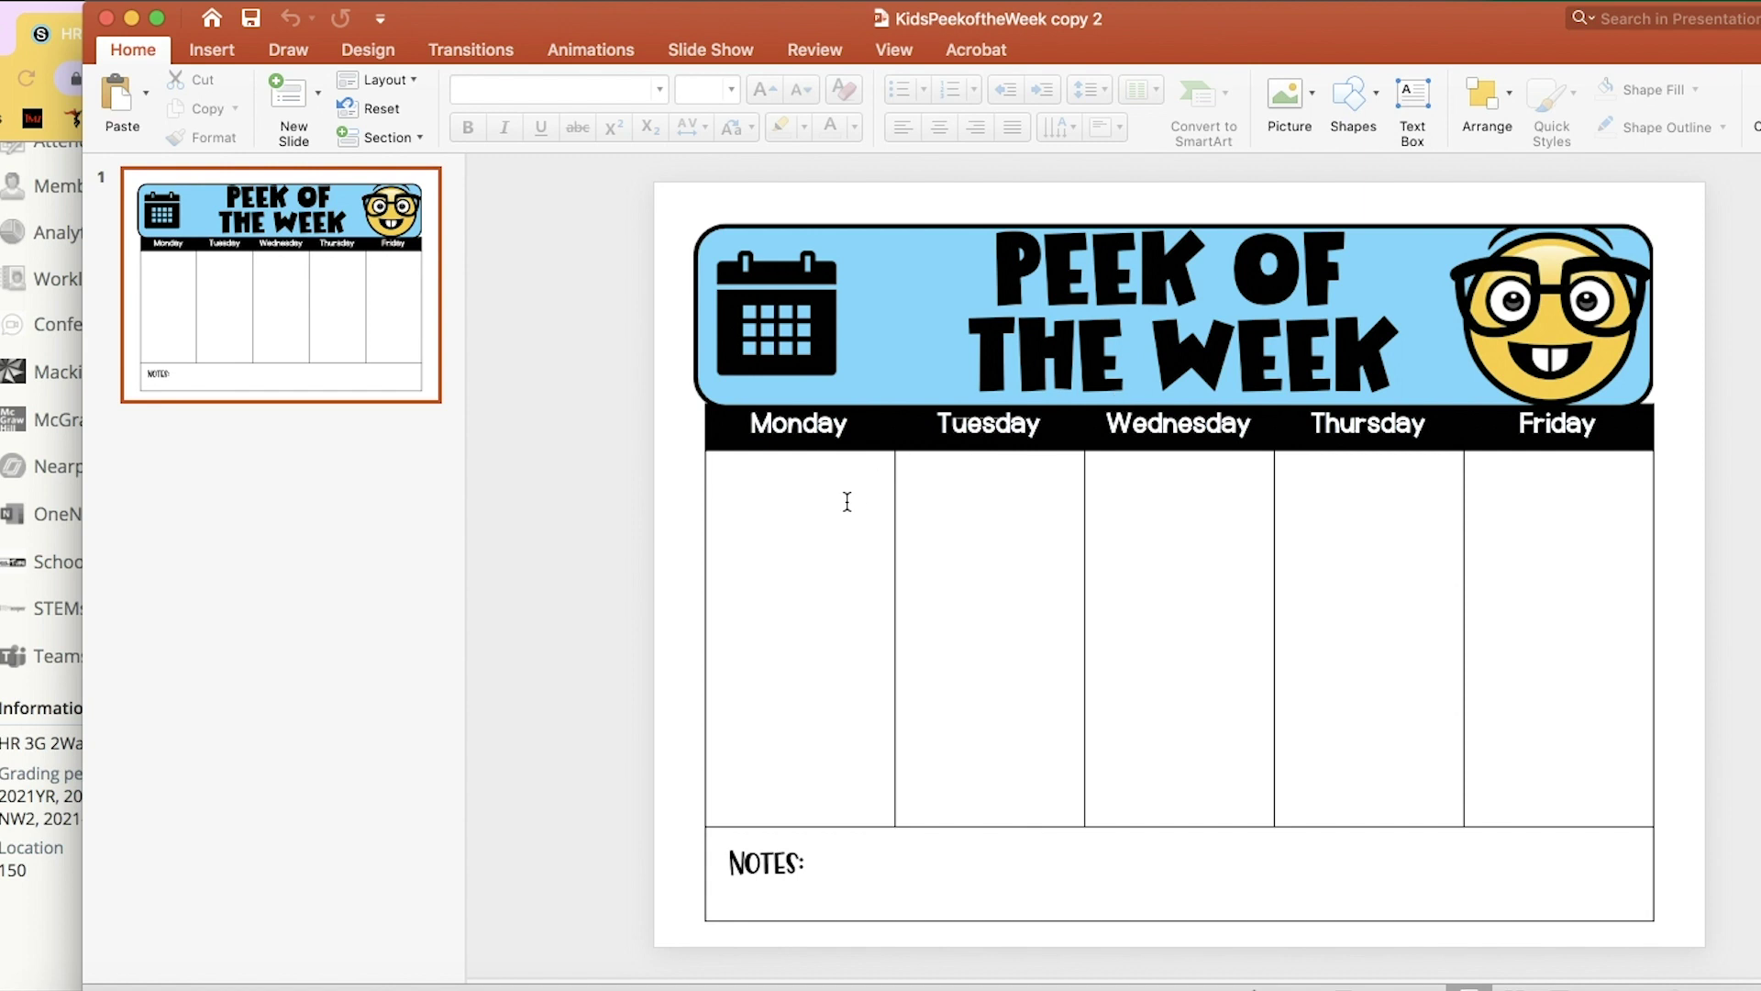
{"action": "left_click", "coordinate": [778, 490]}
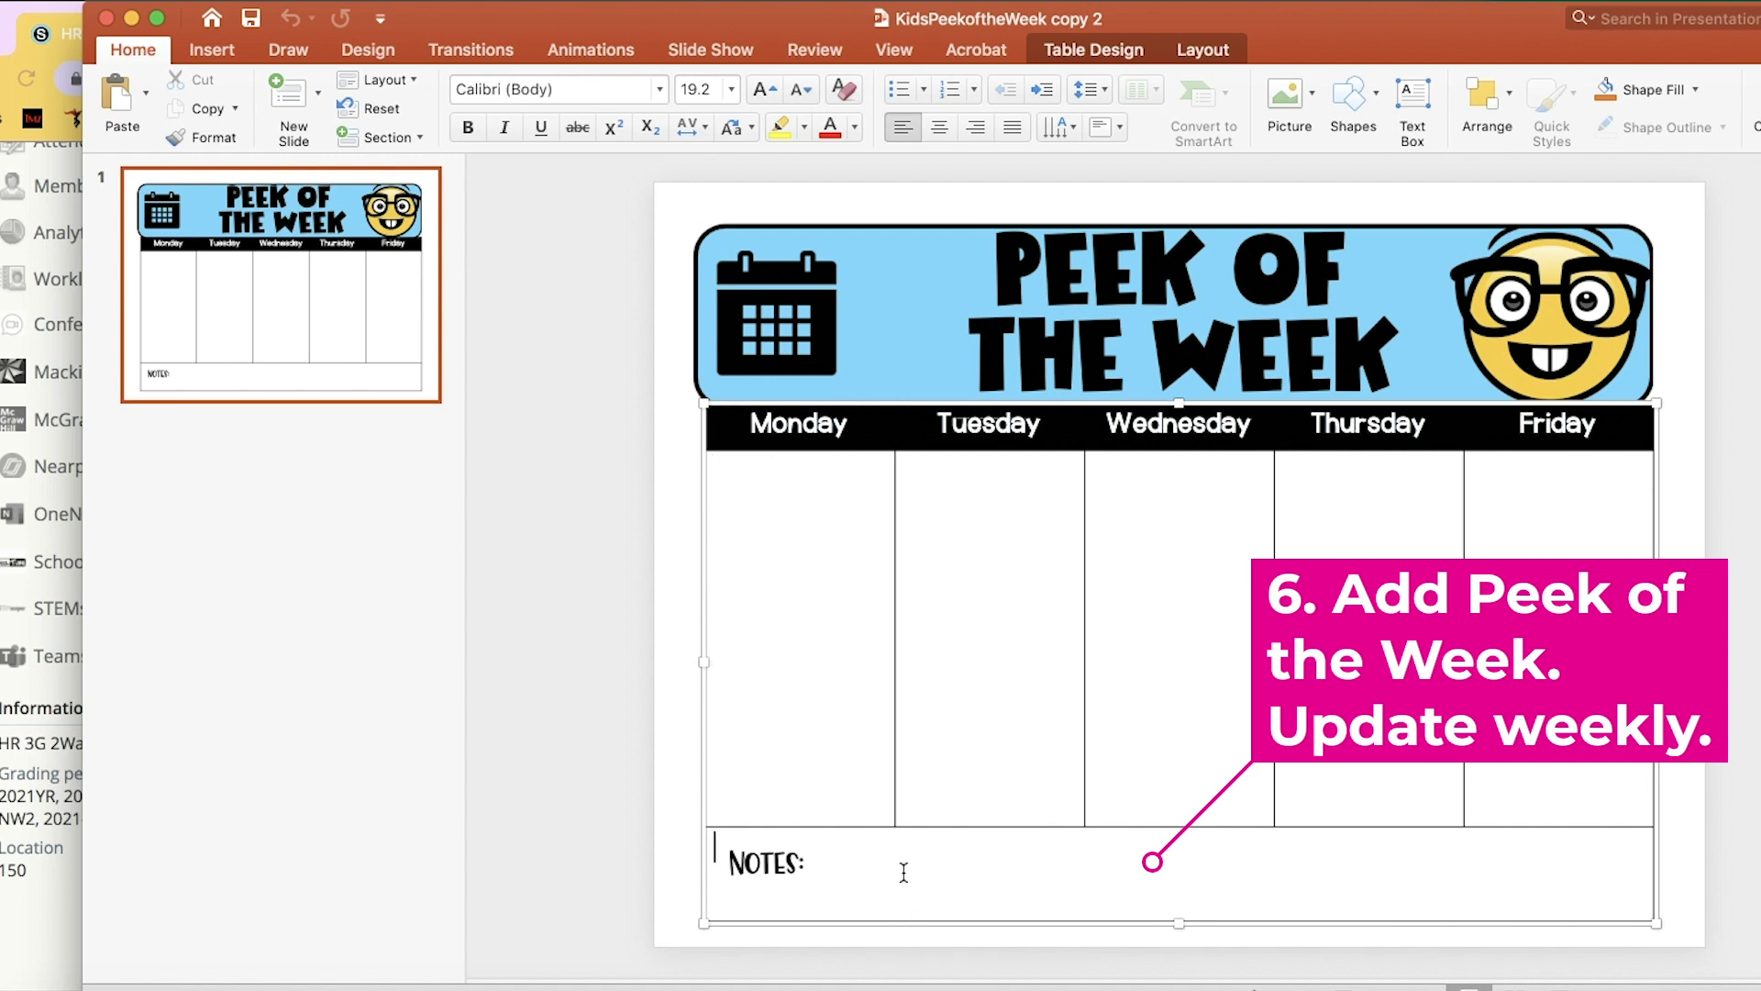
{"action": "key", "text": "Escape"}
{"action": "key", "text": "Escape"}
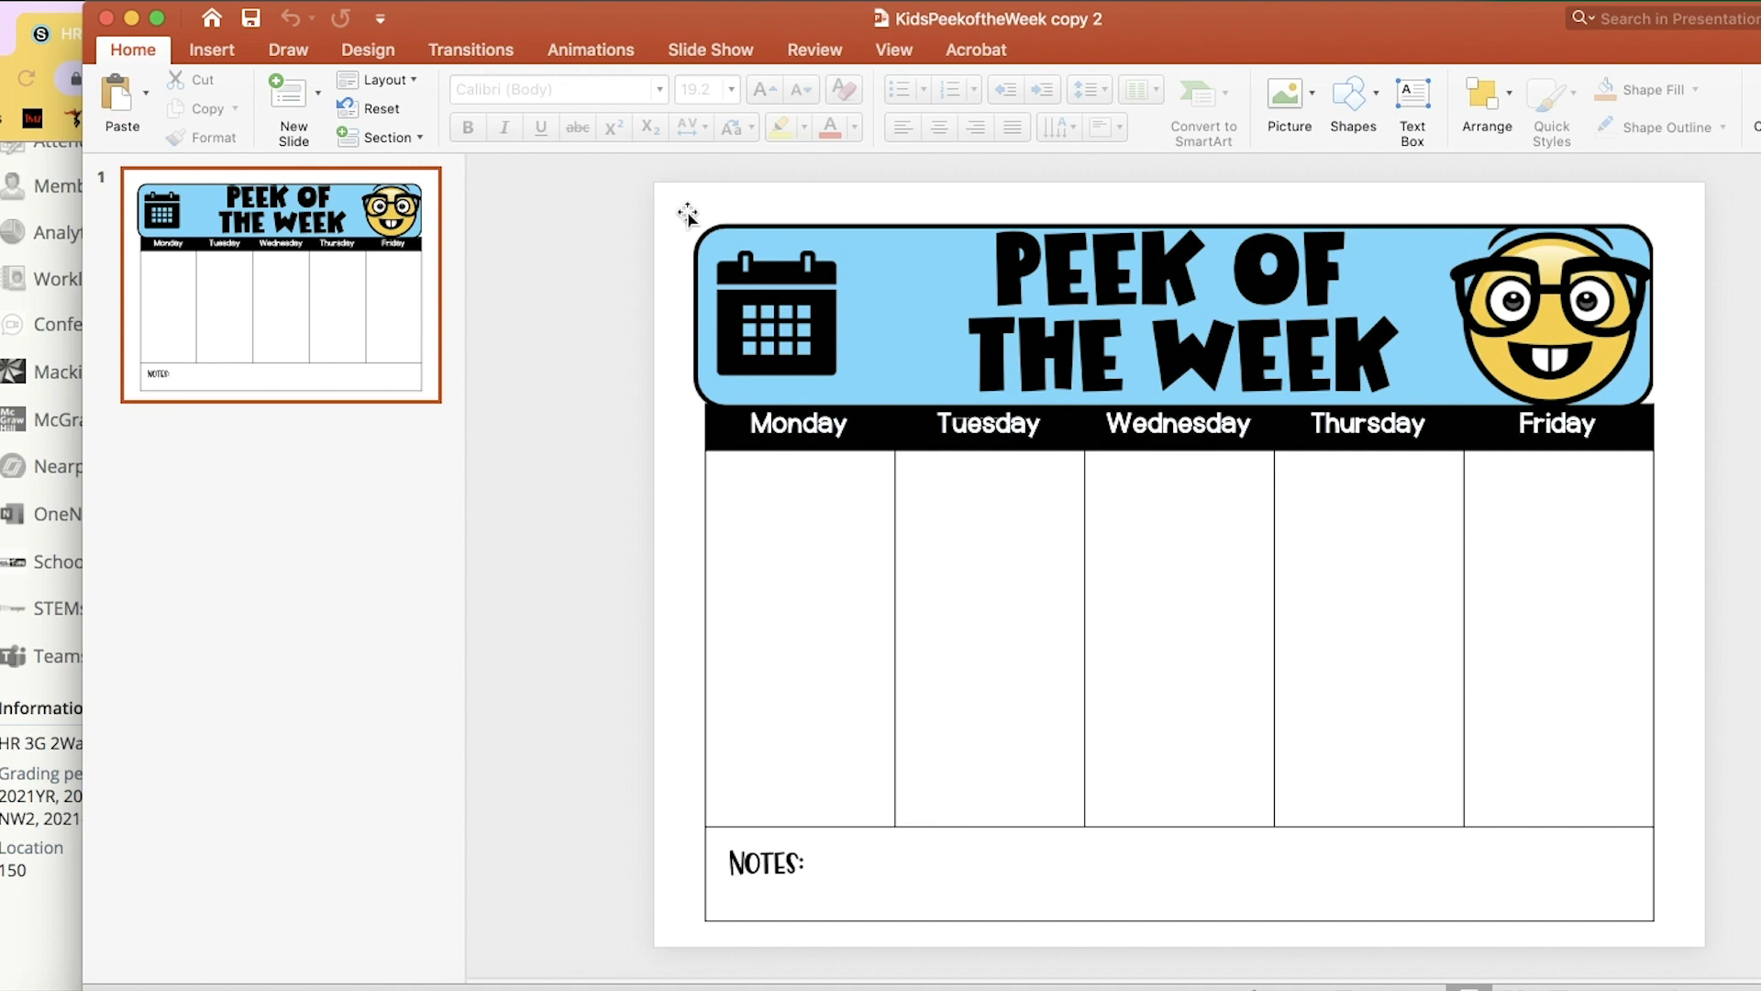
Screenshot the Peek of the Week slide area and minimize PowerPoint.
{"action": "key", "text": "super+shift+4"}
{"action": "left_click_drag", "start_coordinate": [685, 212], "coordinate": [1667, 930]}
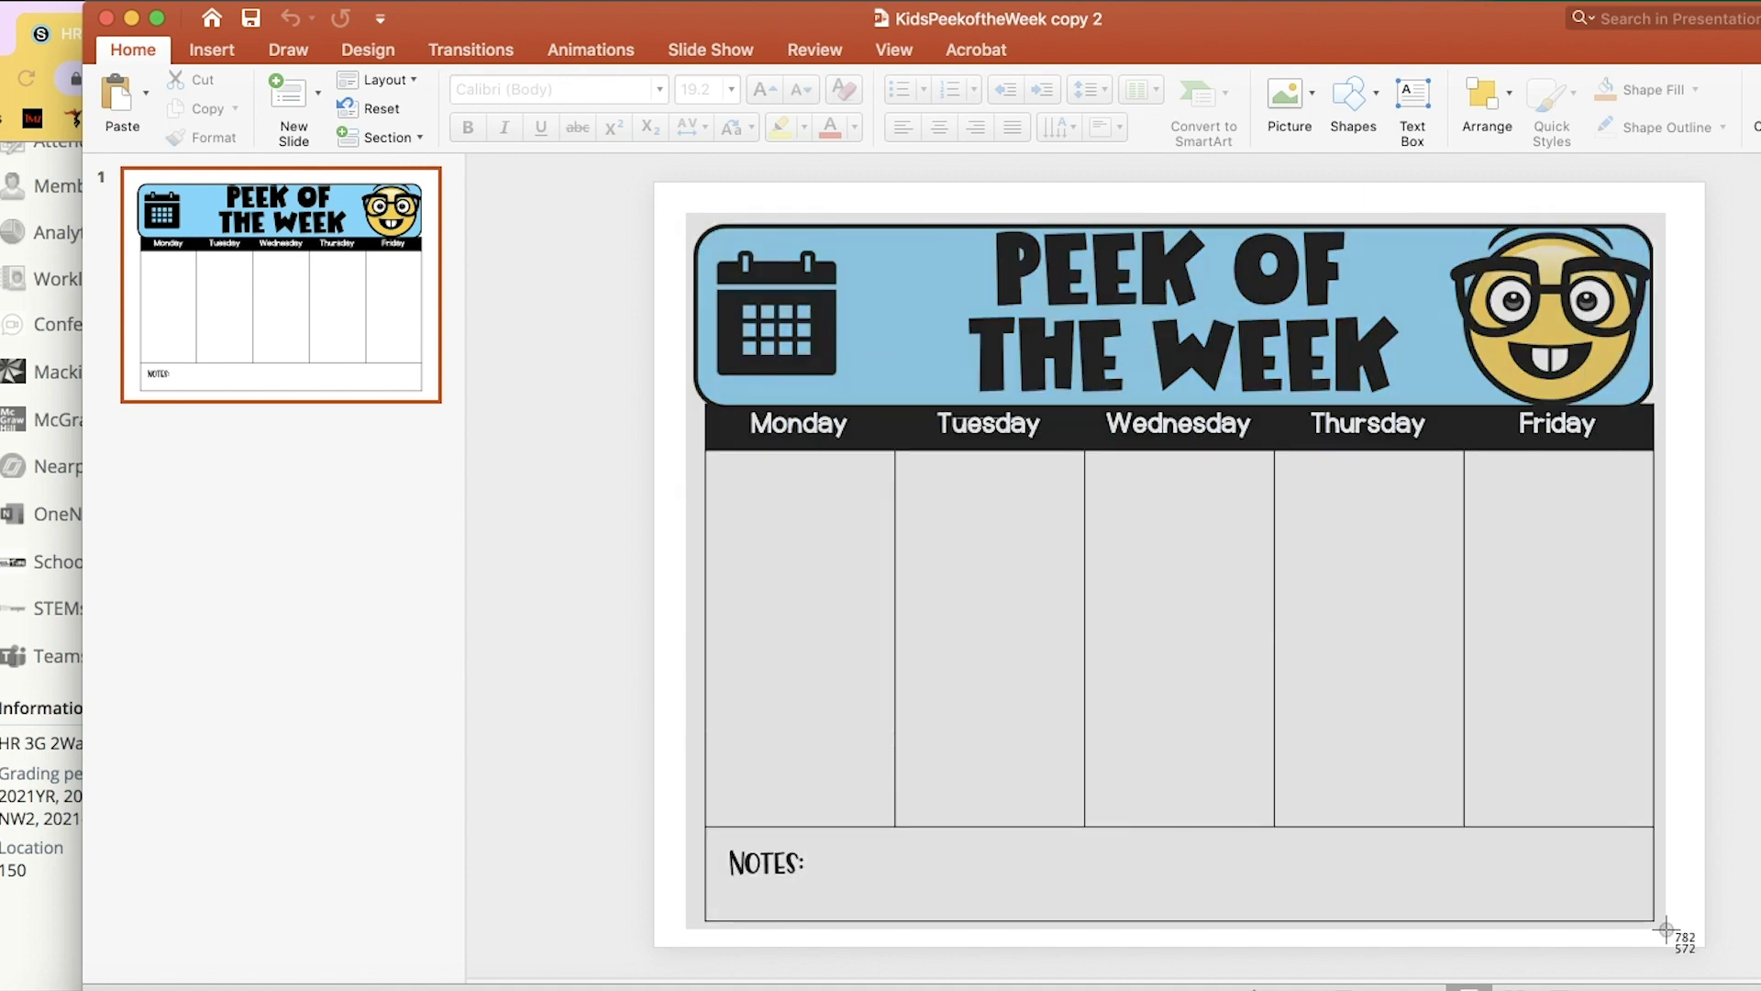
{"action": "left_click_drag", "start_coordinate": [1666, 930], "coordinate": [1667, 930]}
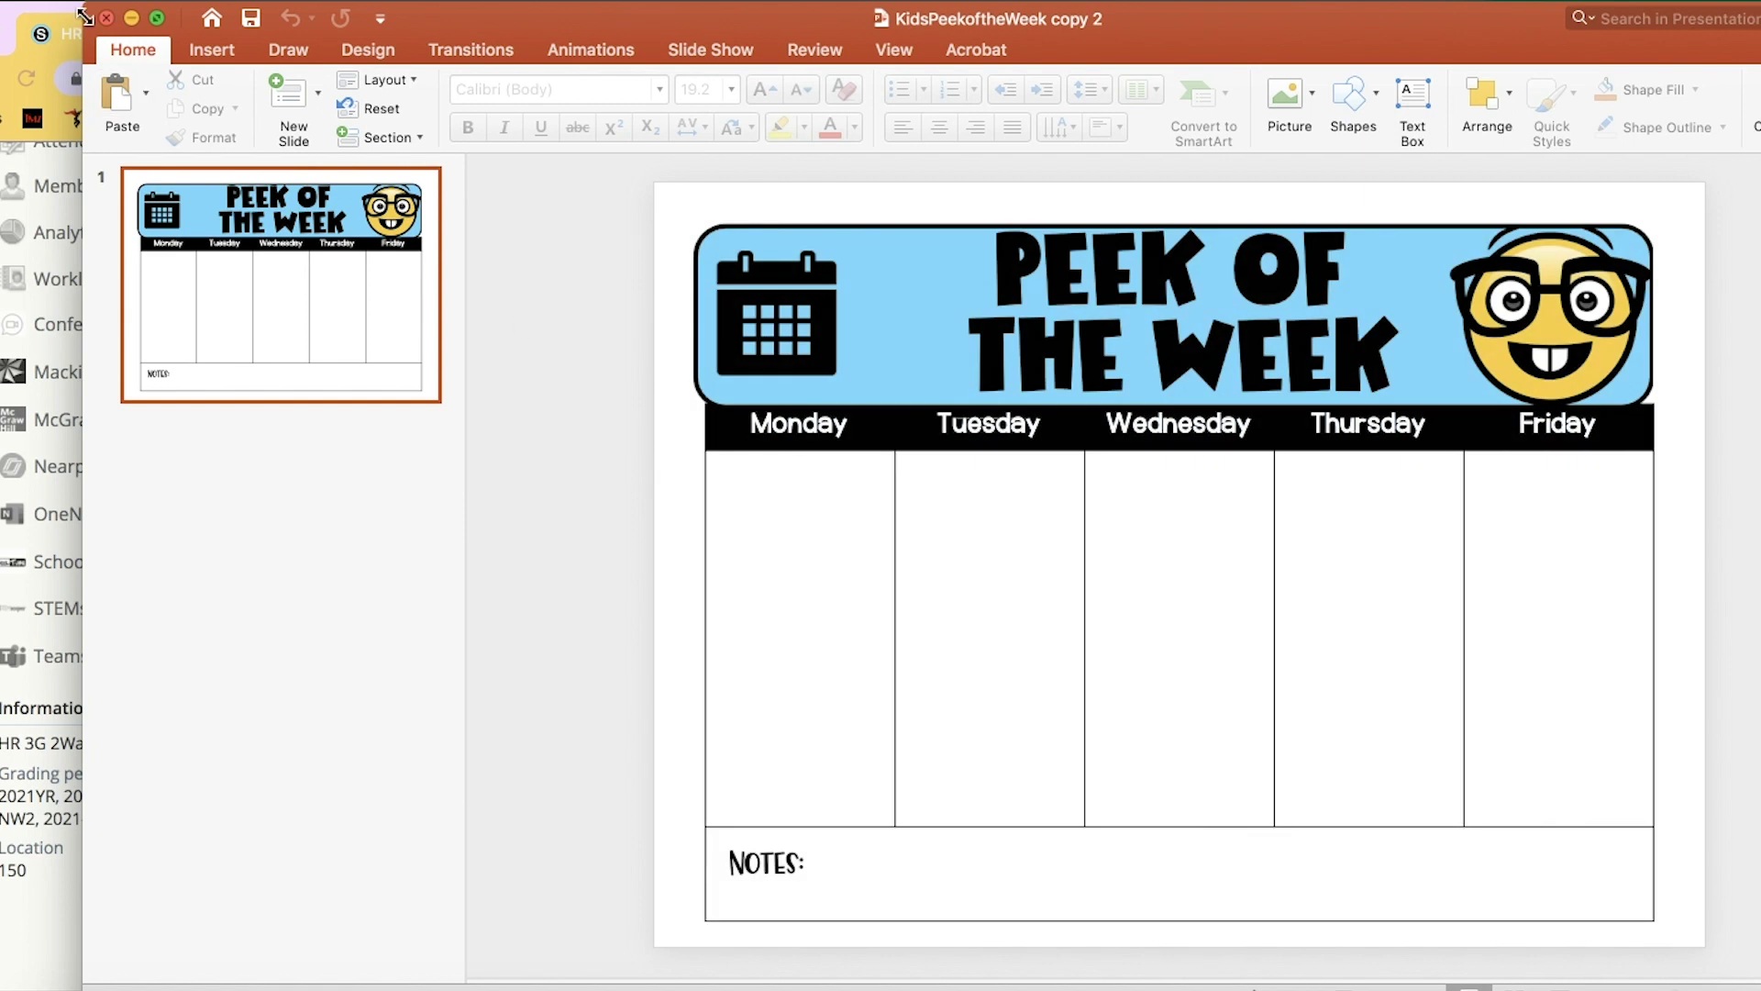
{"action": "left_click", "coordinate": [136, 19]}
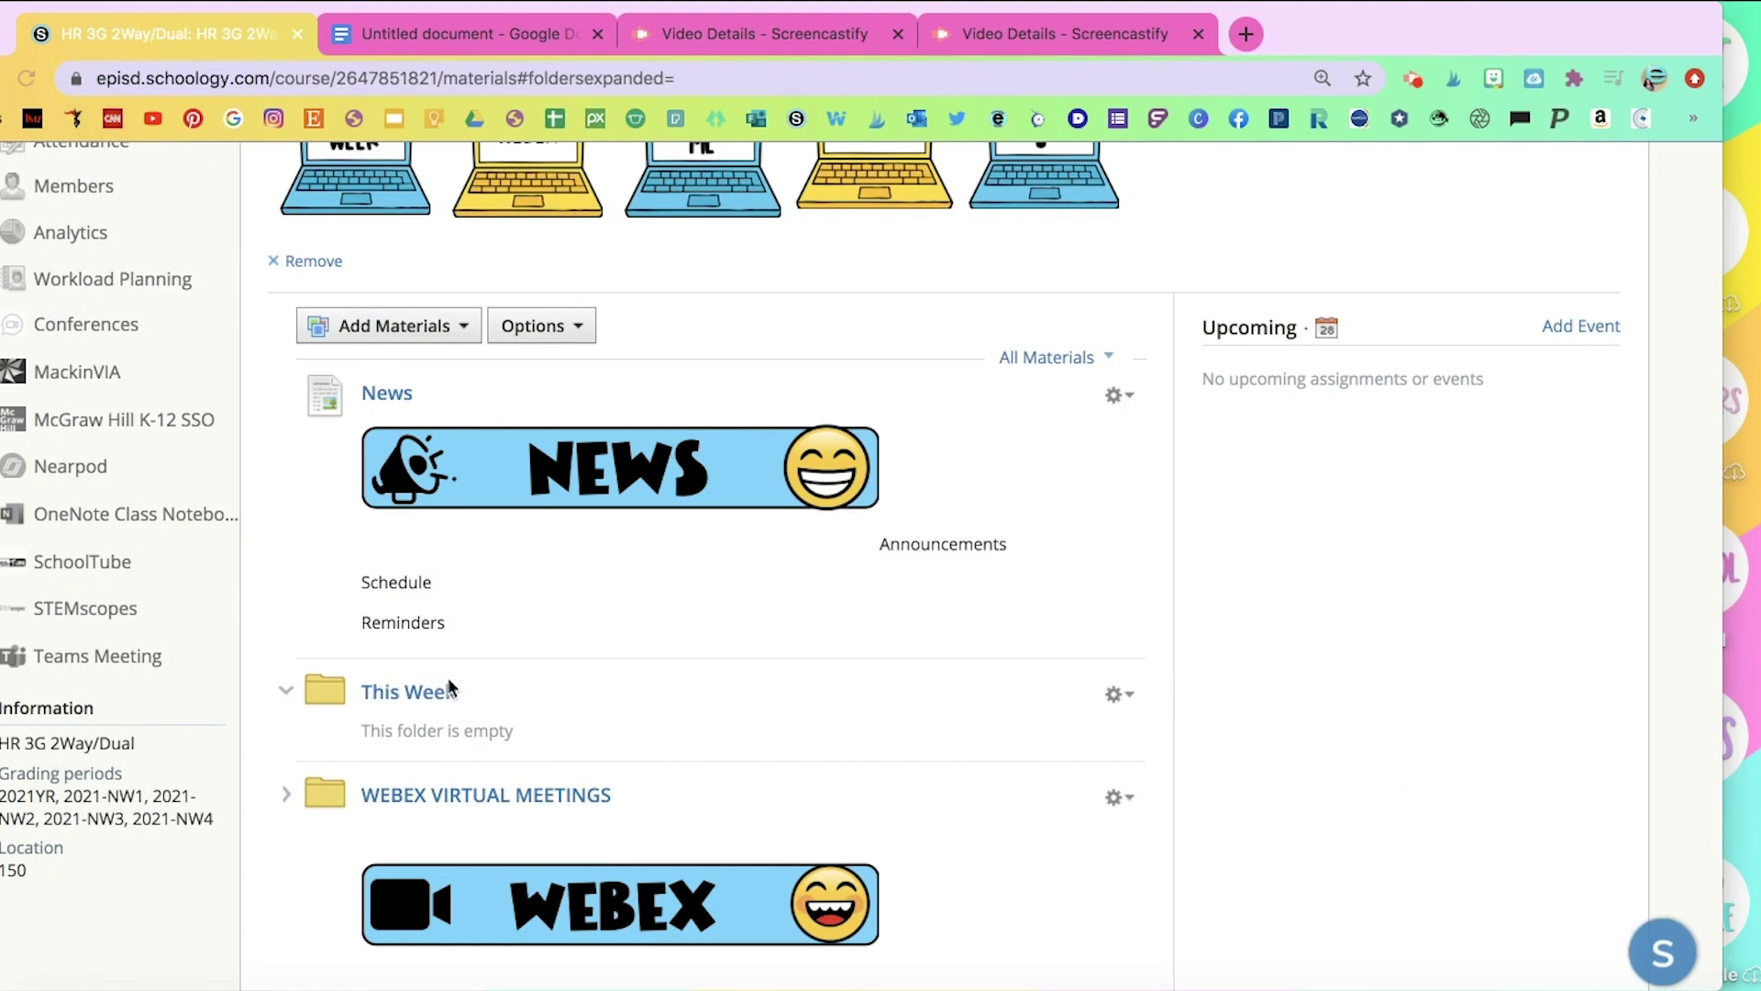
Start a new course page titled 'Peek of the Week'.
{"action": "scroll", "coordinate": [448, 677], "scroll_direction": "down", "scroll_amount": 1}
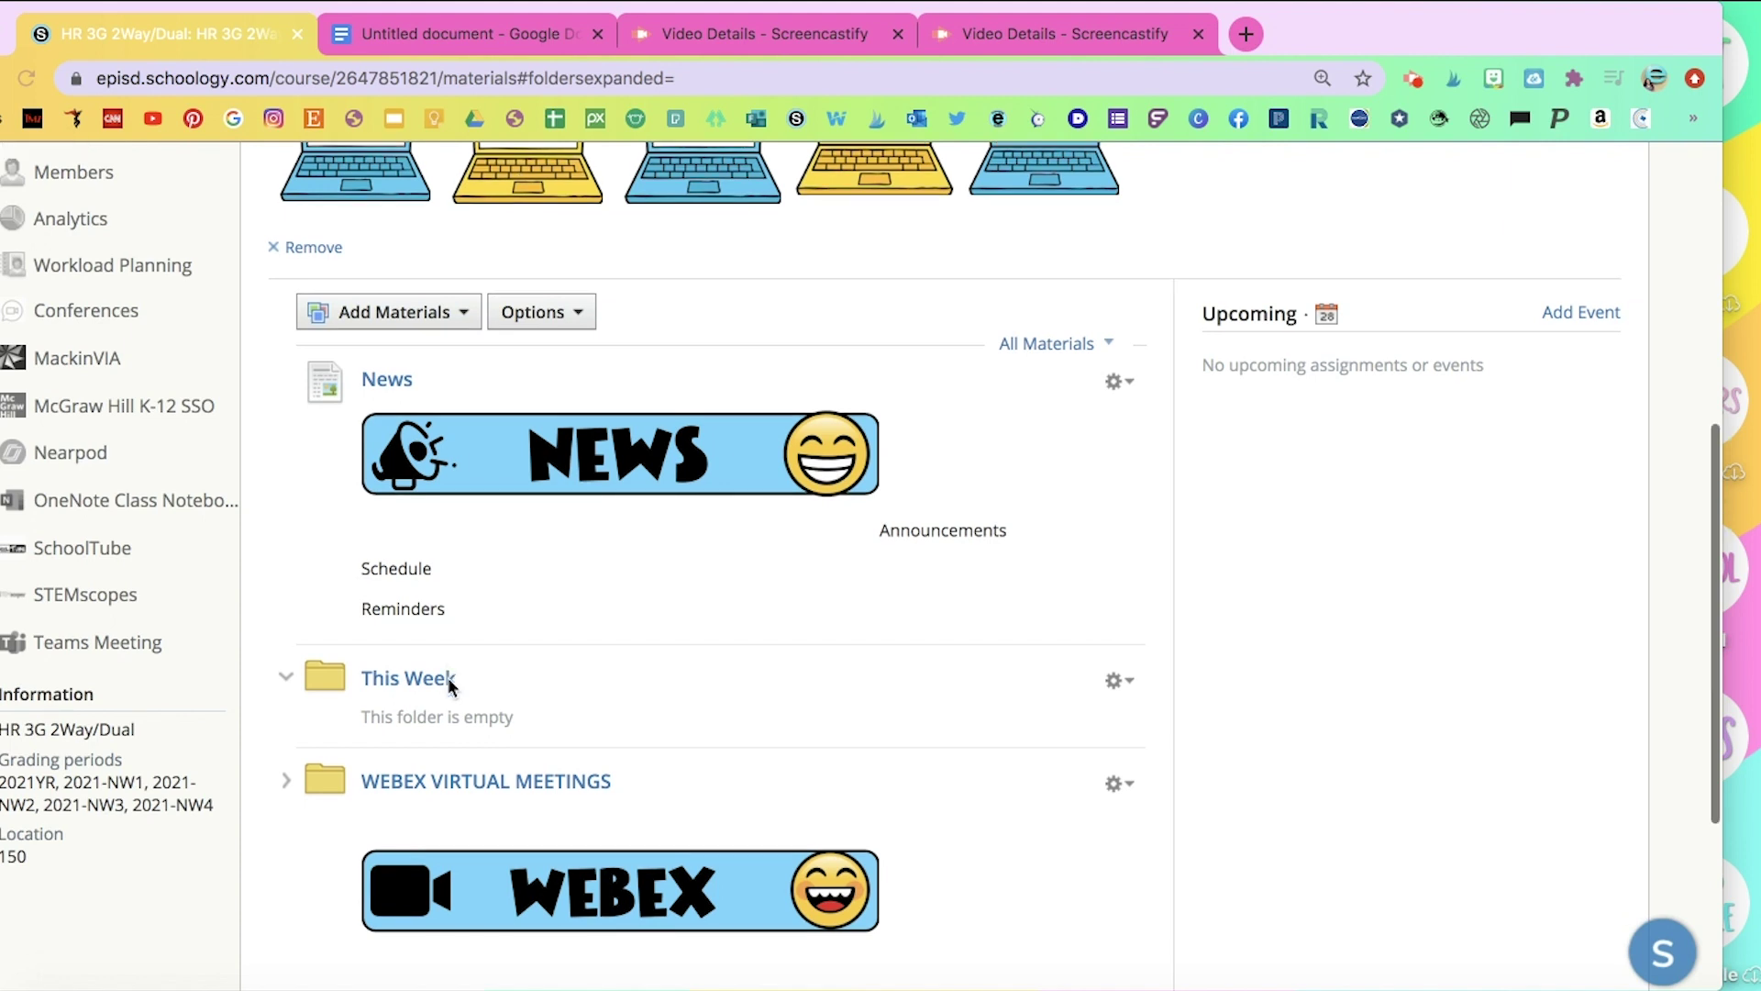
{"action": "left_click", "coordinate": [433, 312]}
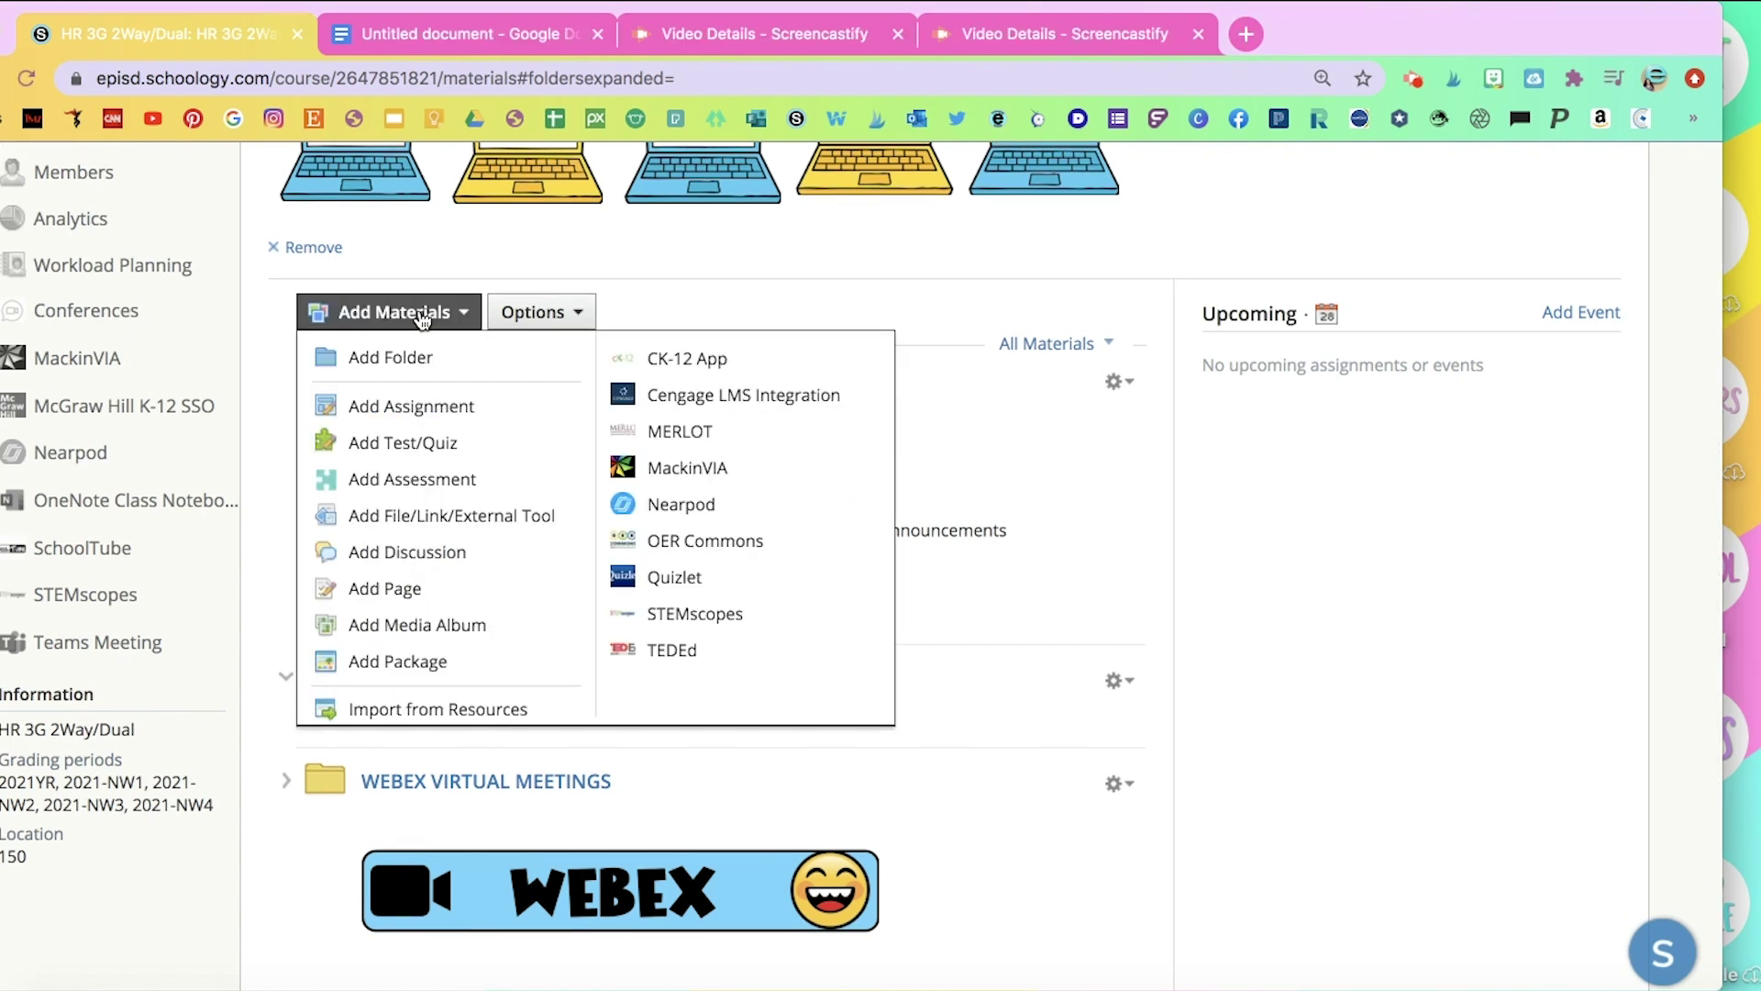
{"action": "left_click", "coordinate": [417, 588]}
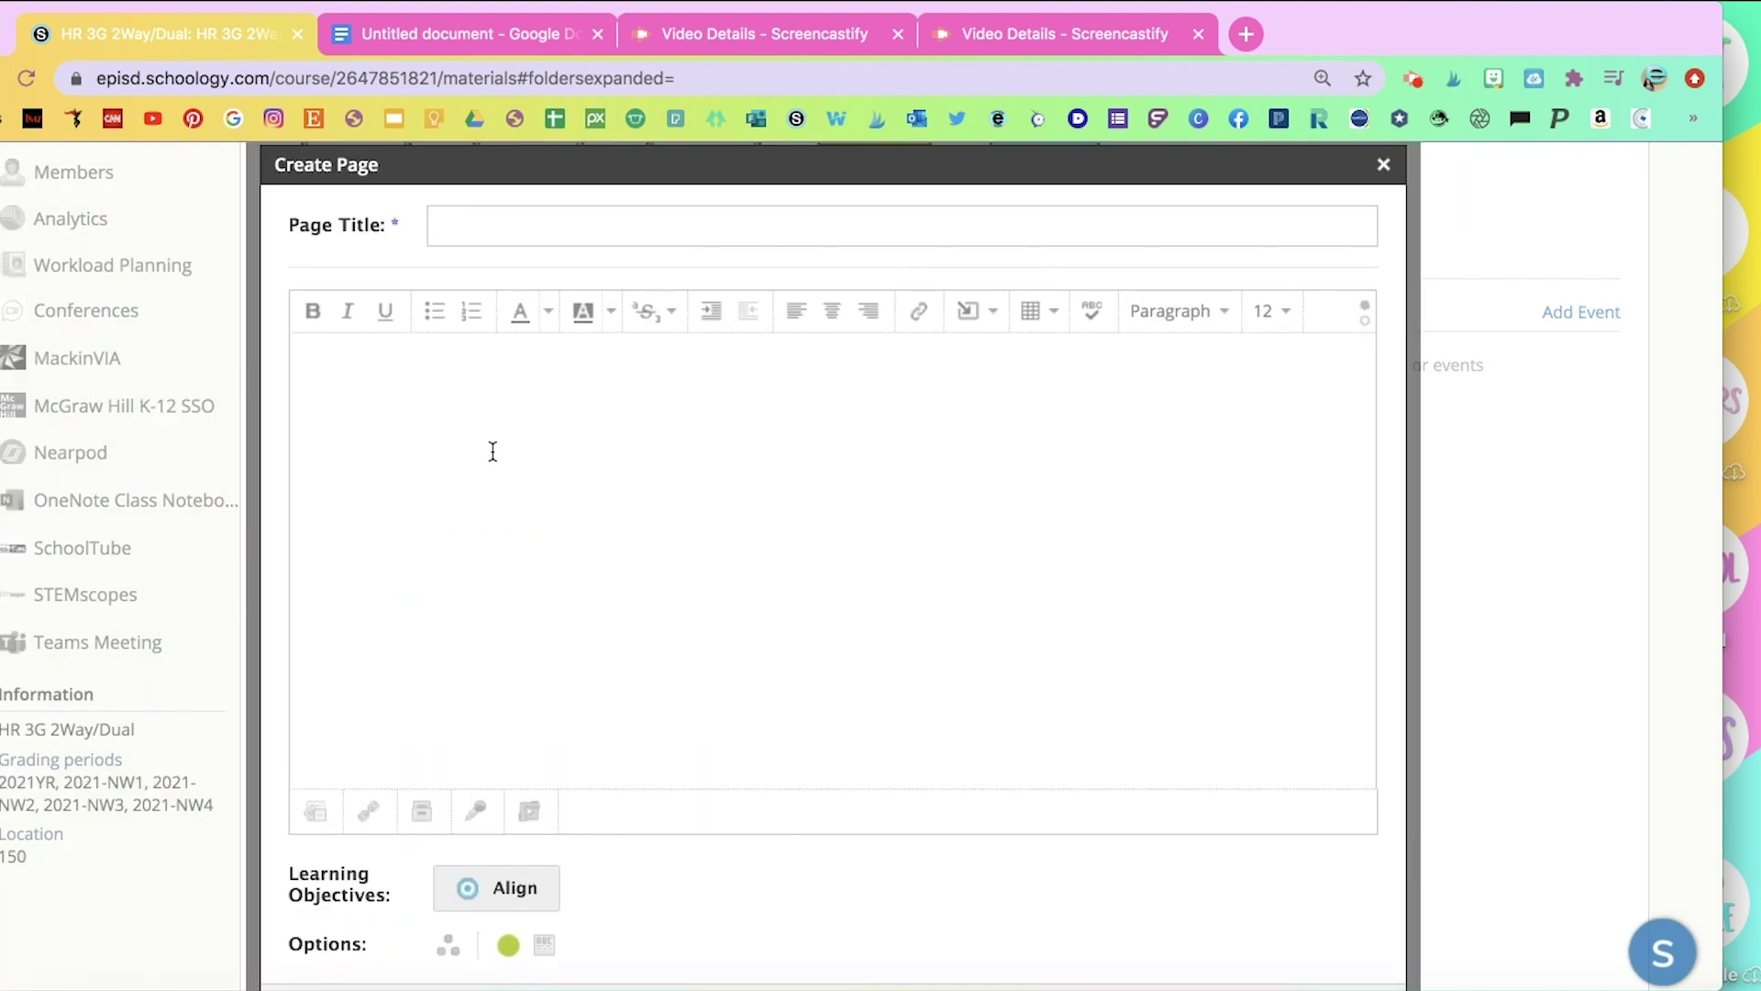
{"action": "type", "text": "Peek of the Week"}
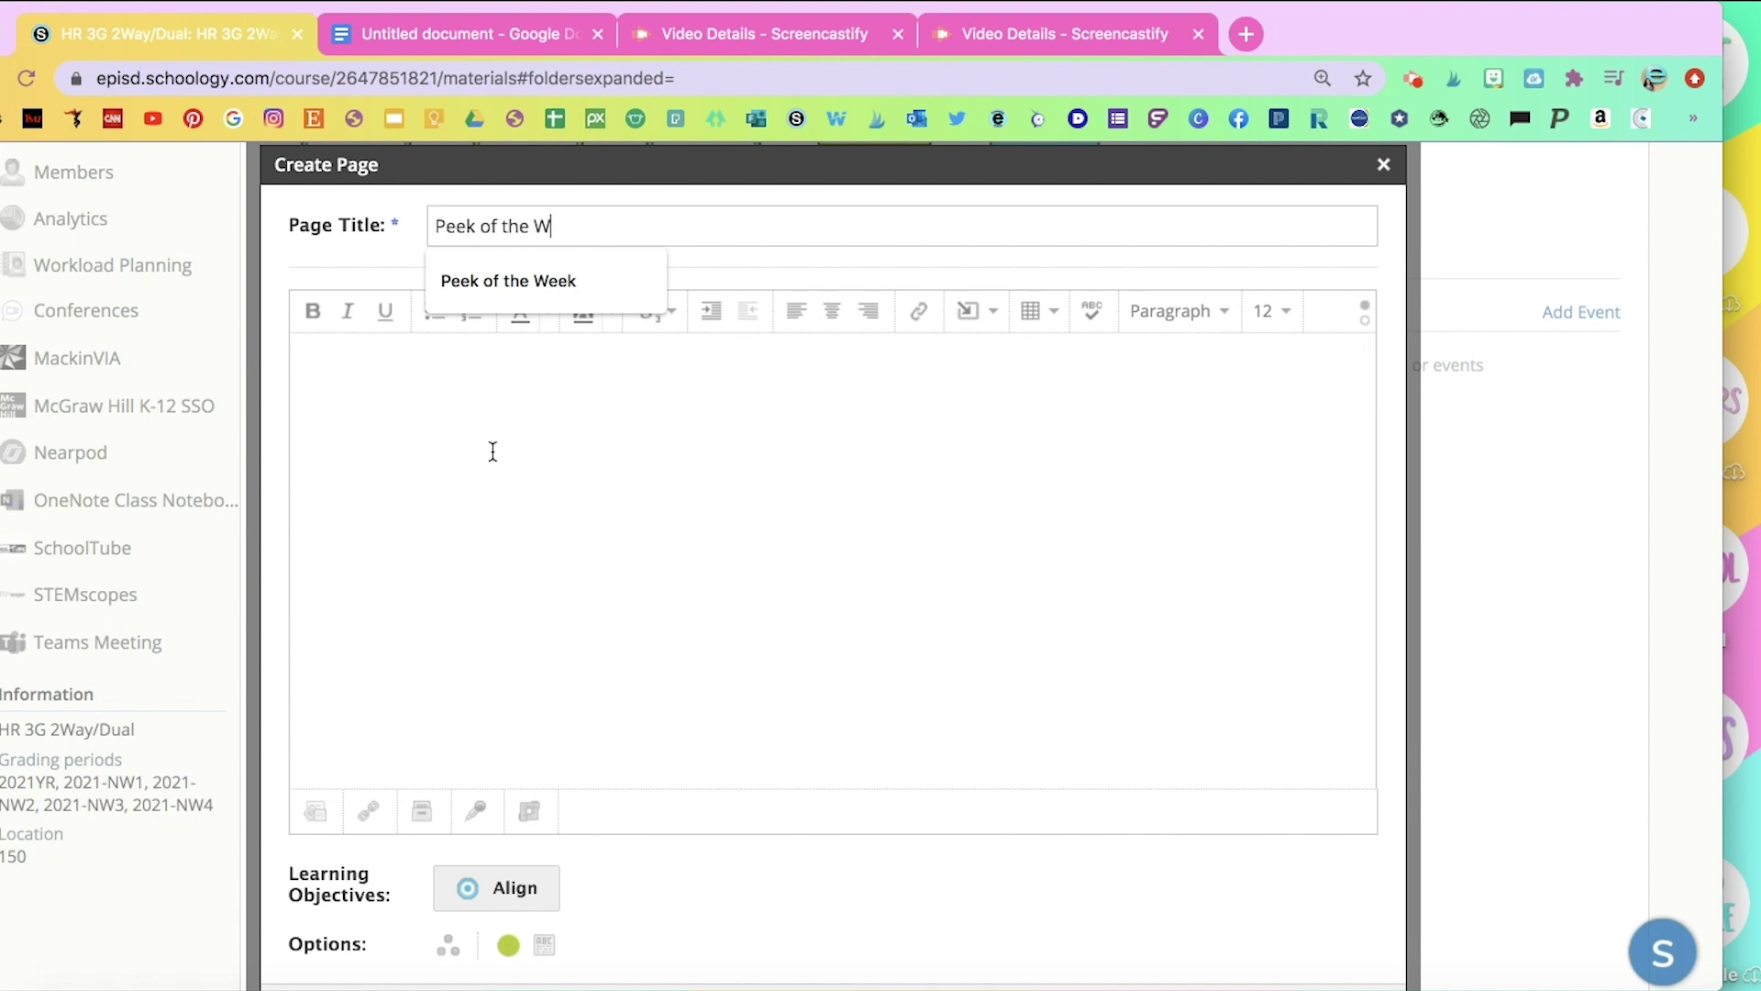
Embed the newest slide screenshot from the Desktop as media in the page.
{"action": "left_click", "coordinate": [992, 310]}
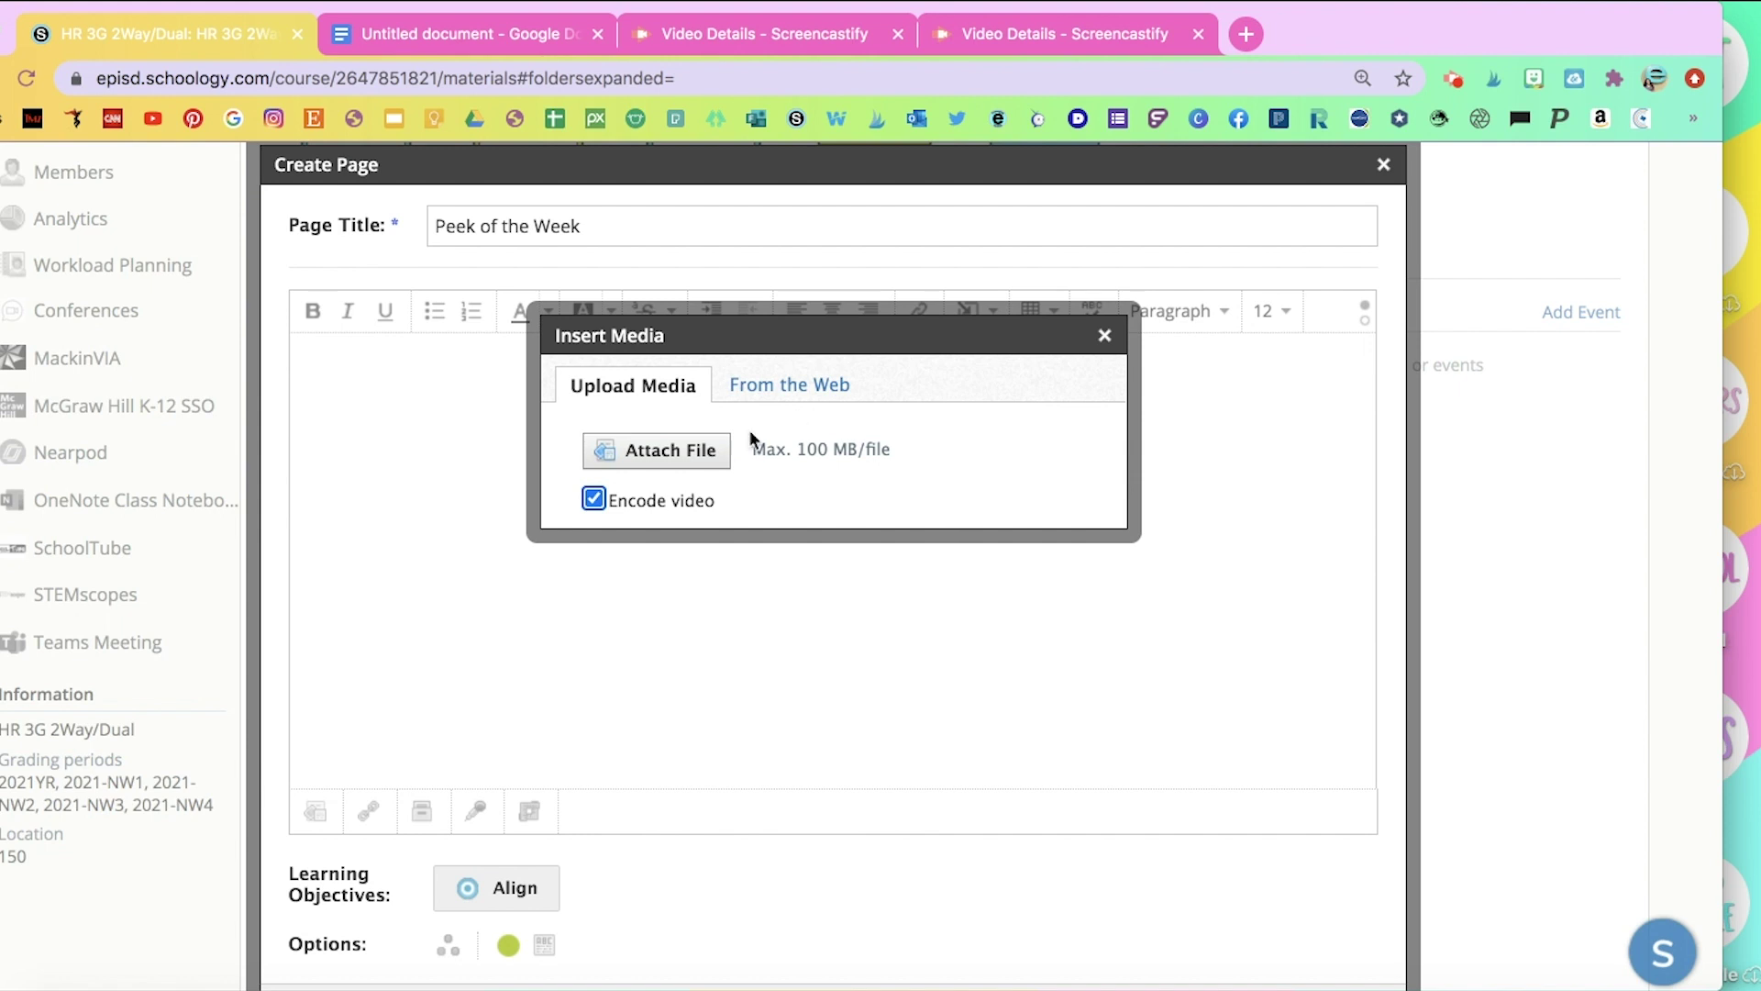
{"action": "left_click", "coordinate": [691, 463]}
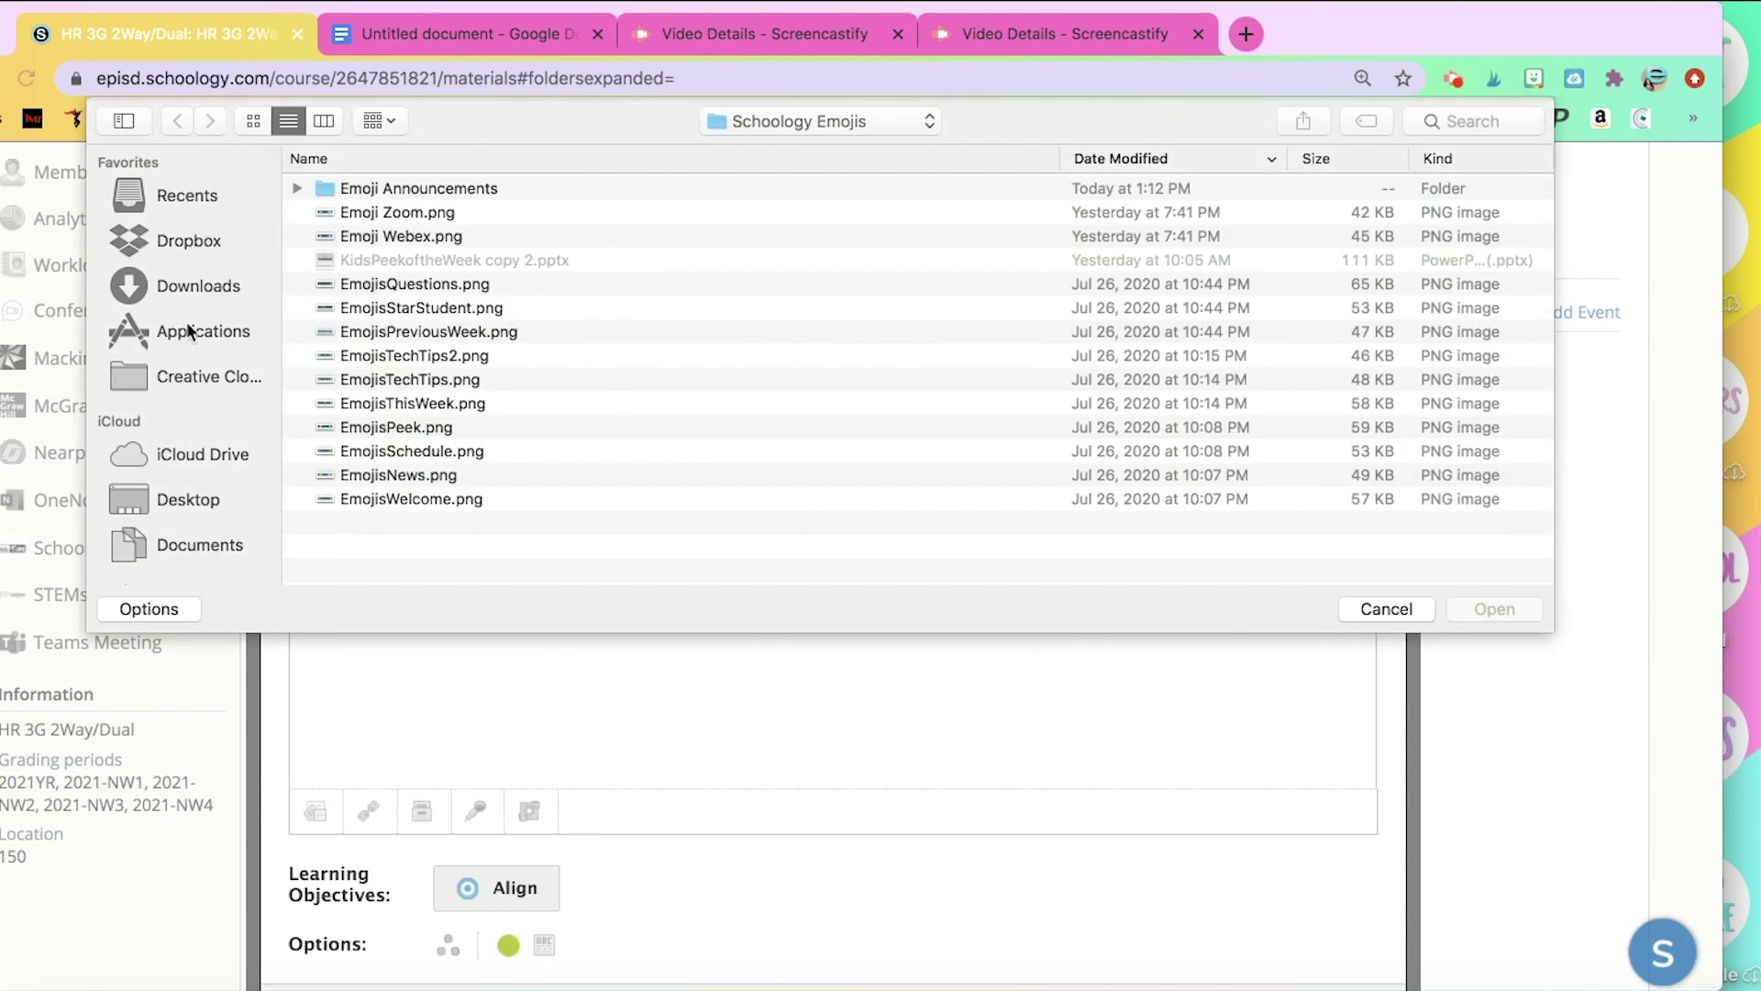
{"action": "left_click", "coordinate": [205, 499]}
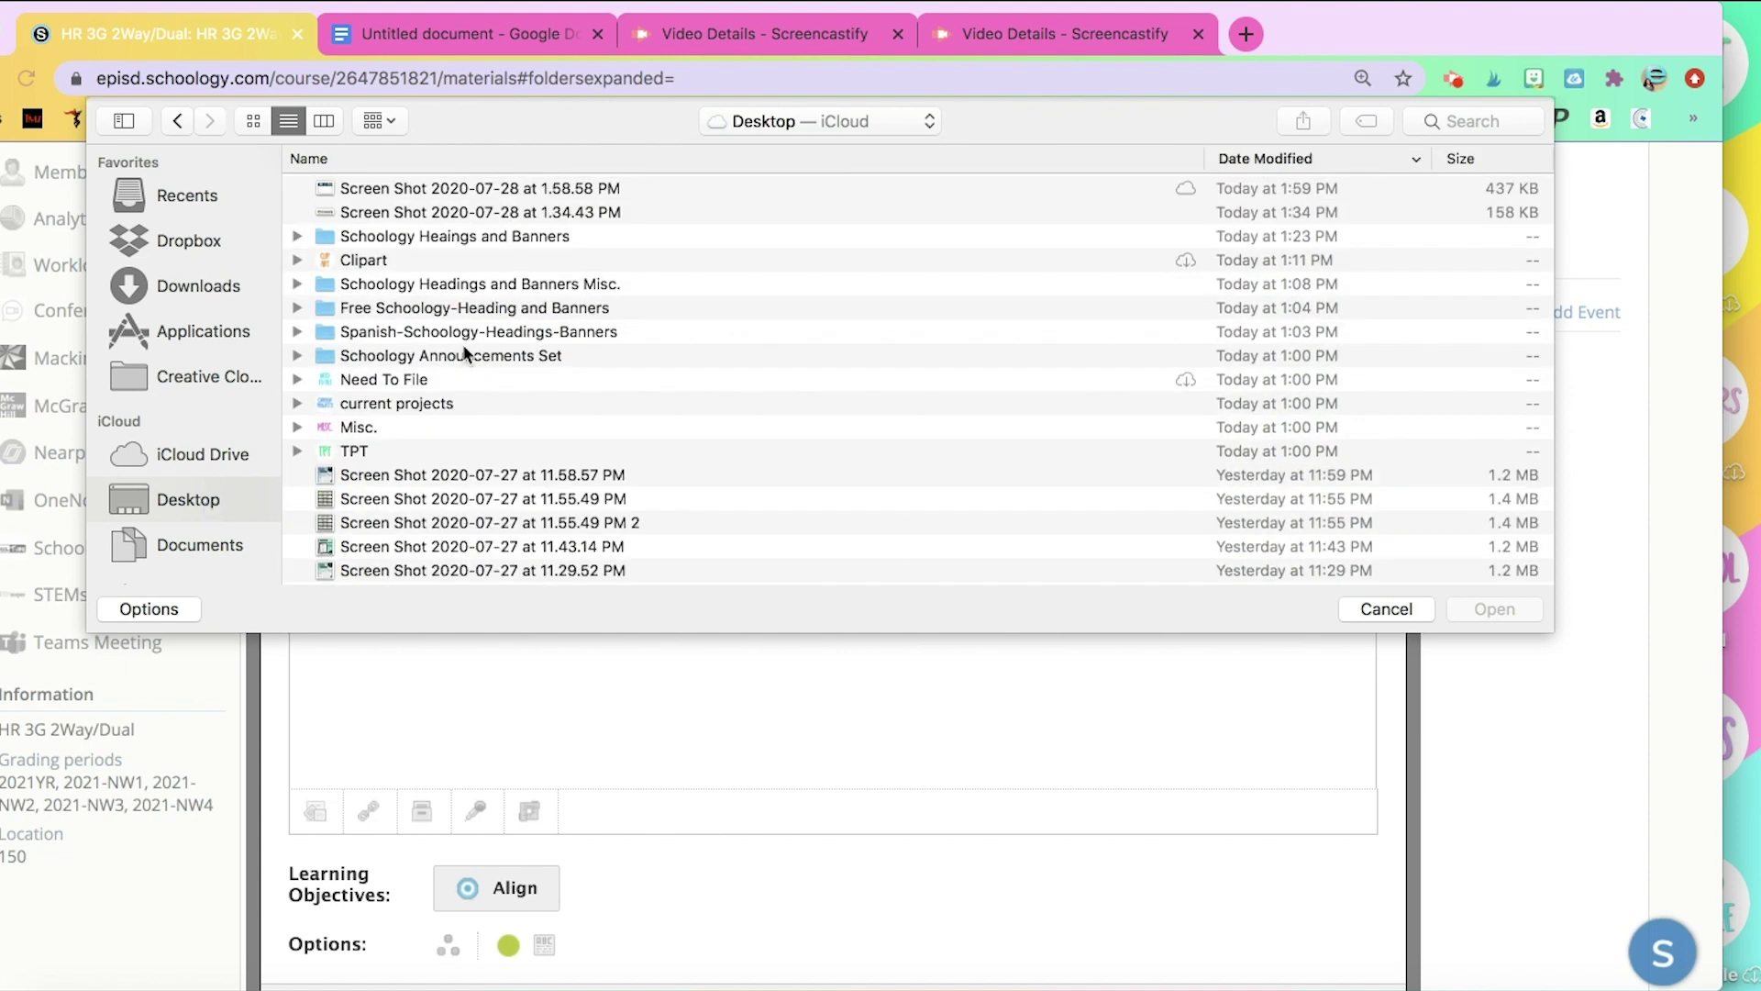
{"action": "left_click", "coordinate": [557, 189]}
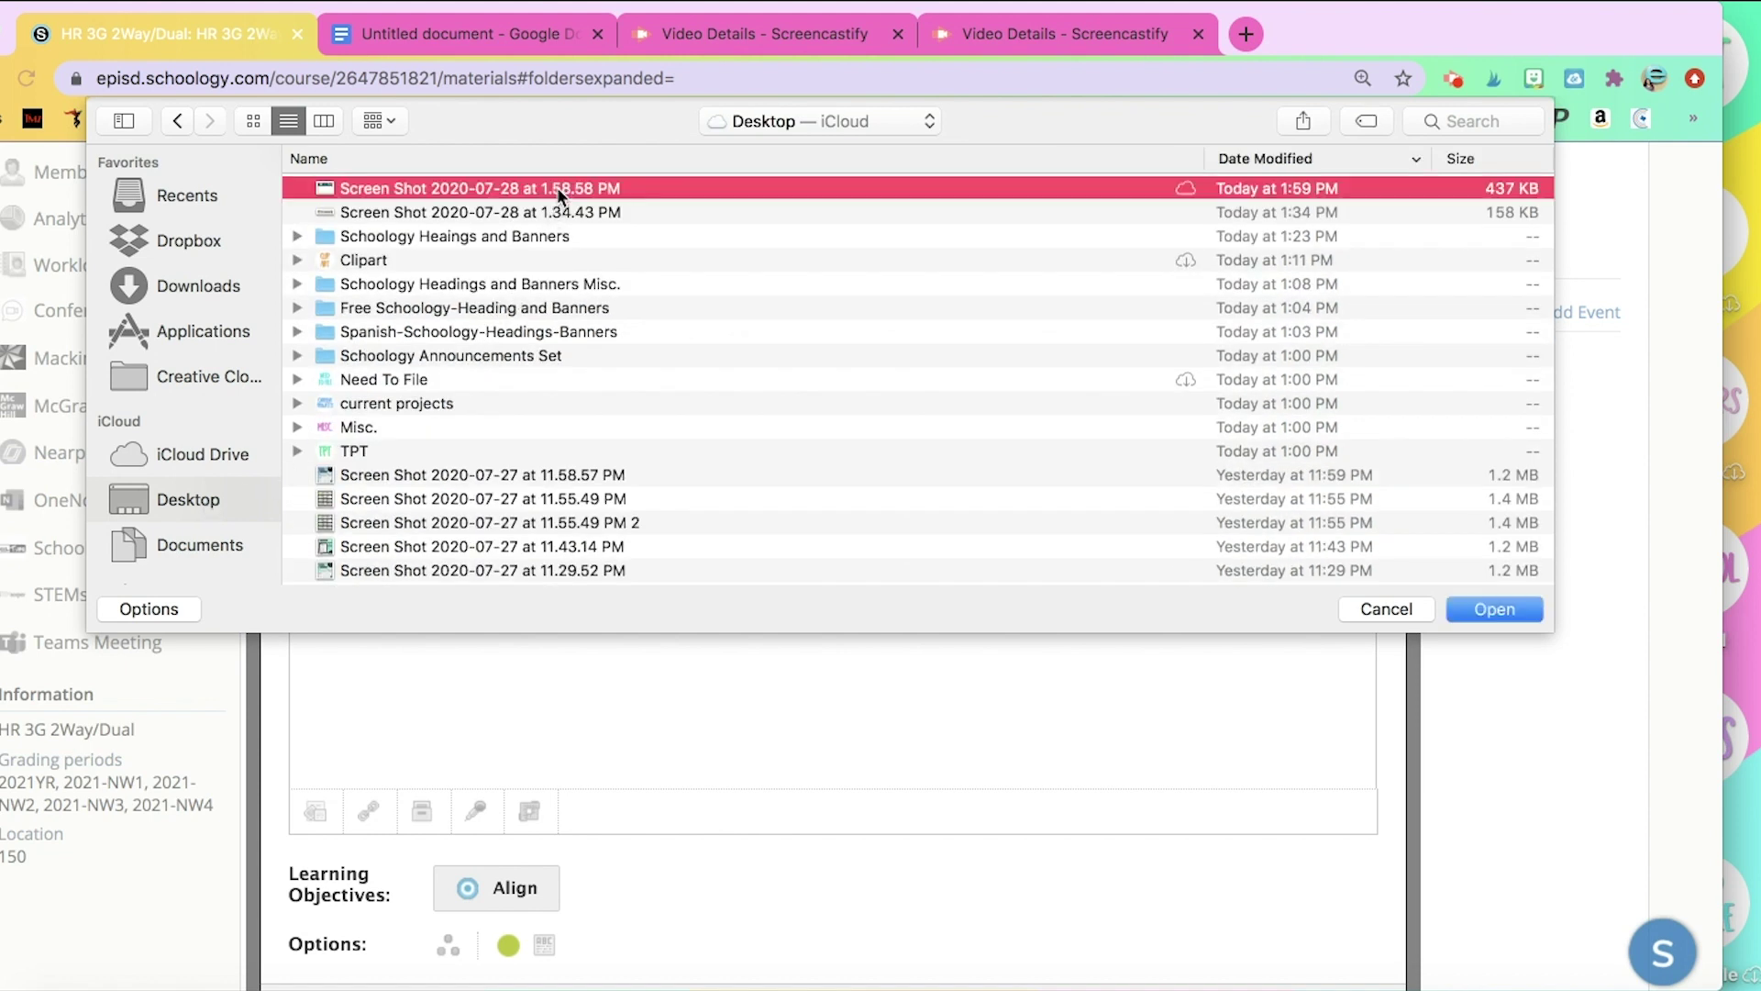
{"action": "left_click", "coordinate": [1505, 607]}
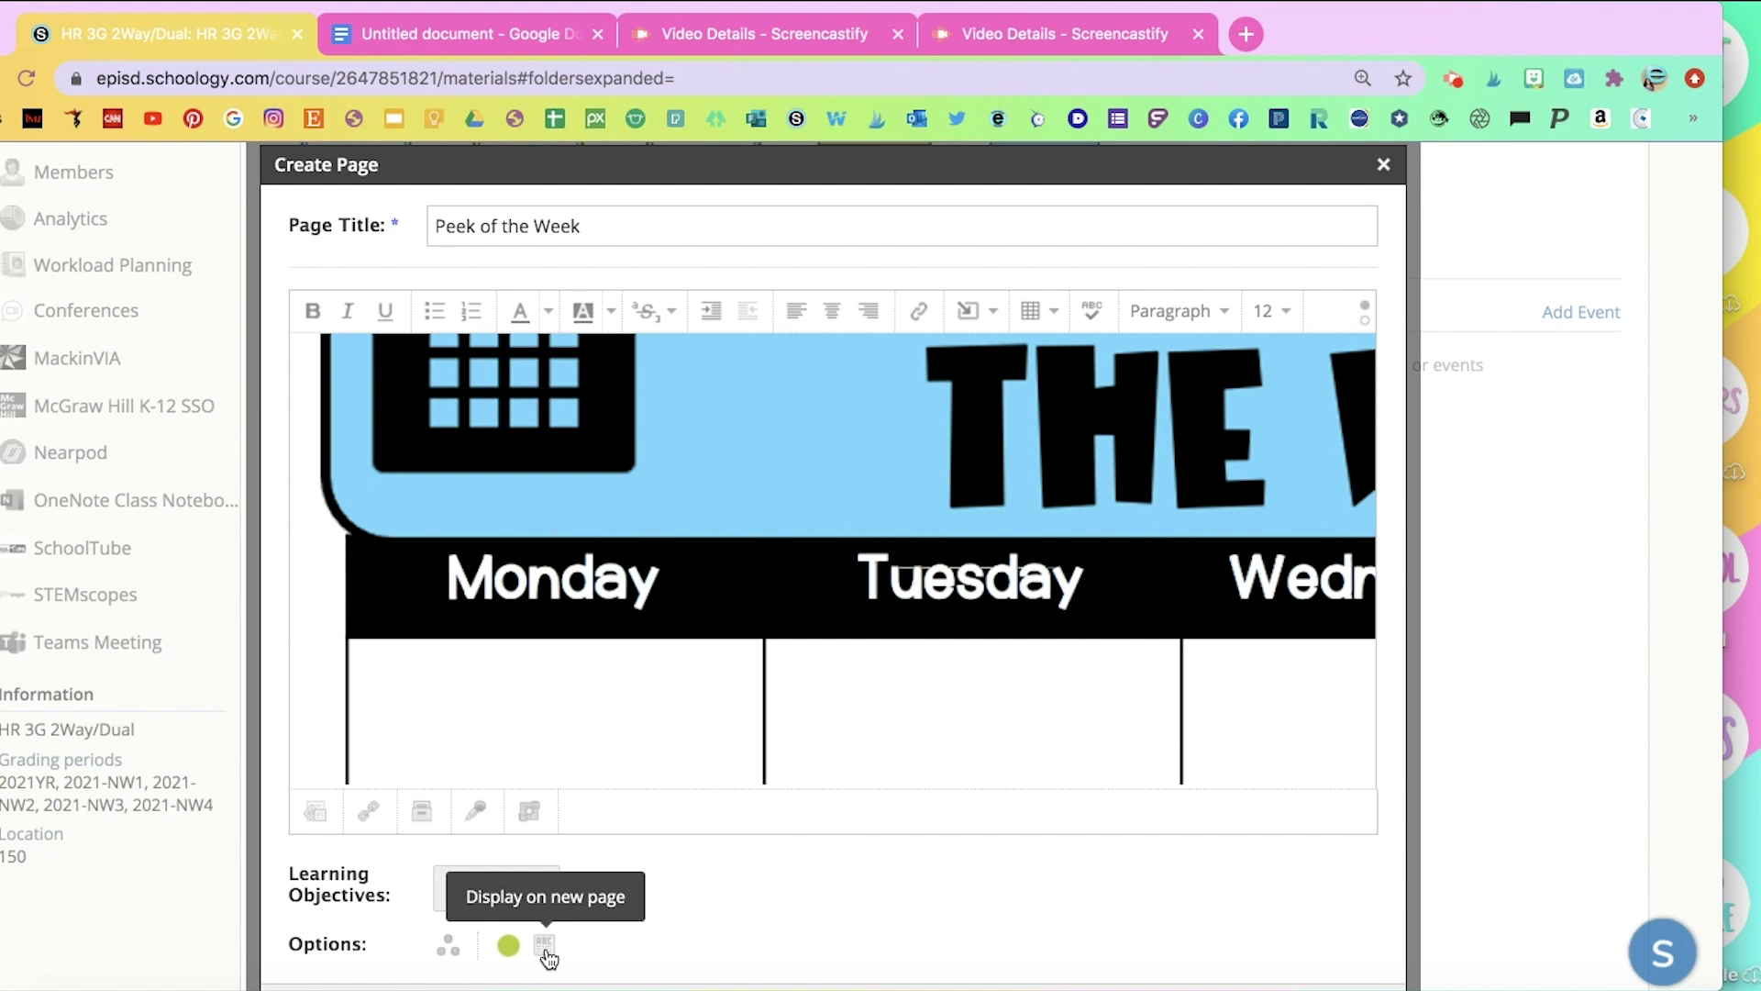
Set the Peek of the Week page to display inline and create it.
{"action": "scroll", "coordinate": [547, 956], "scroll_direction": "down", "scroll_amount": 3}
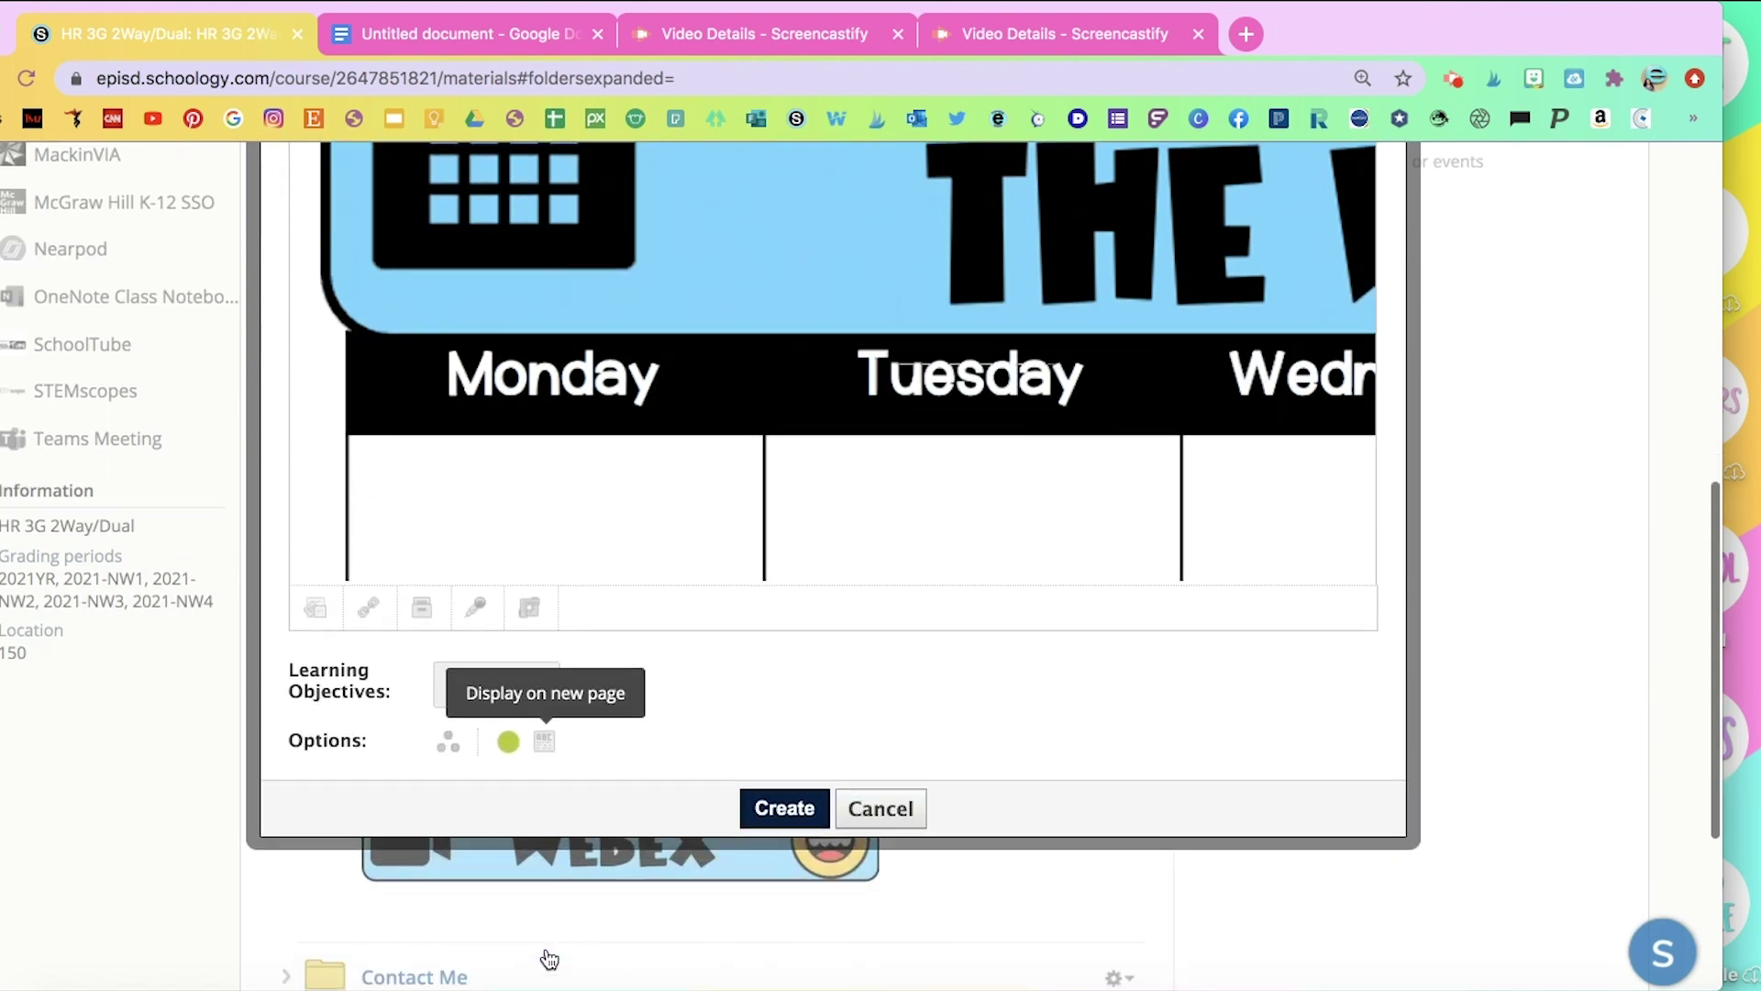
{"action": "left_click", "coordinate": [546, 744]}
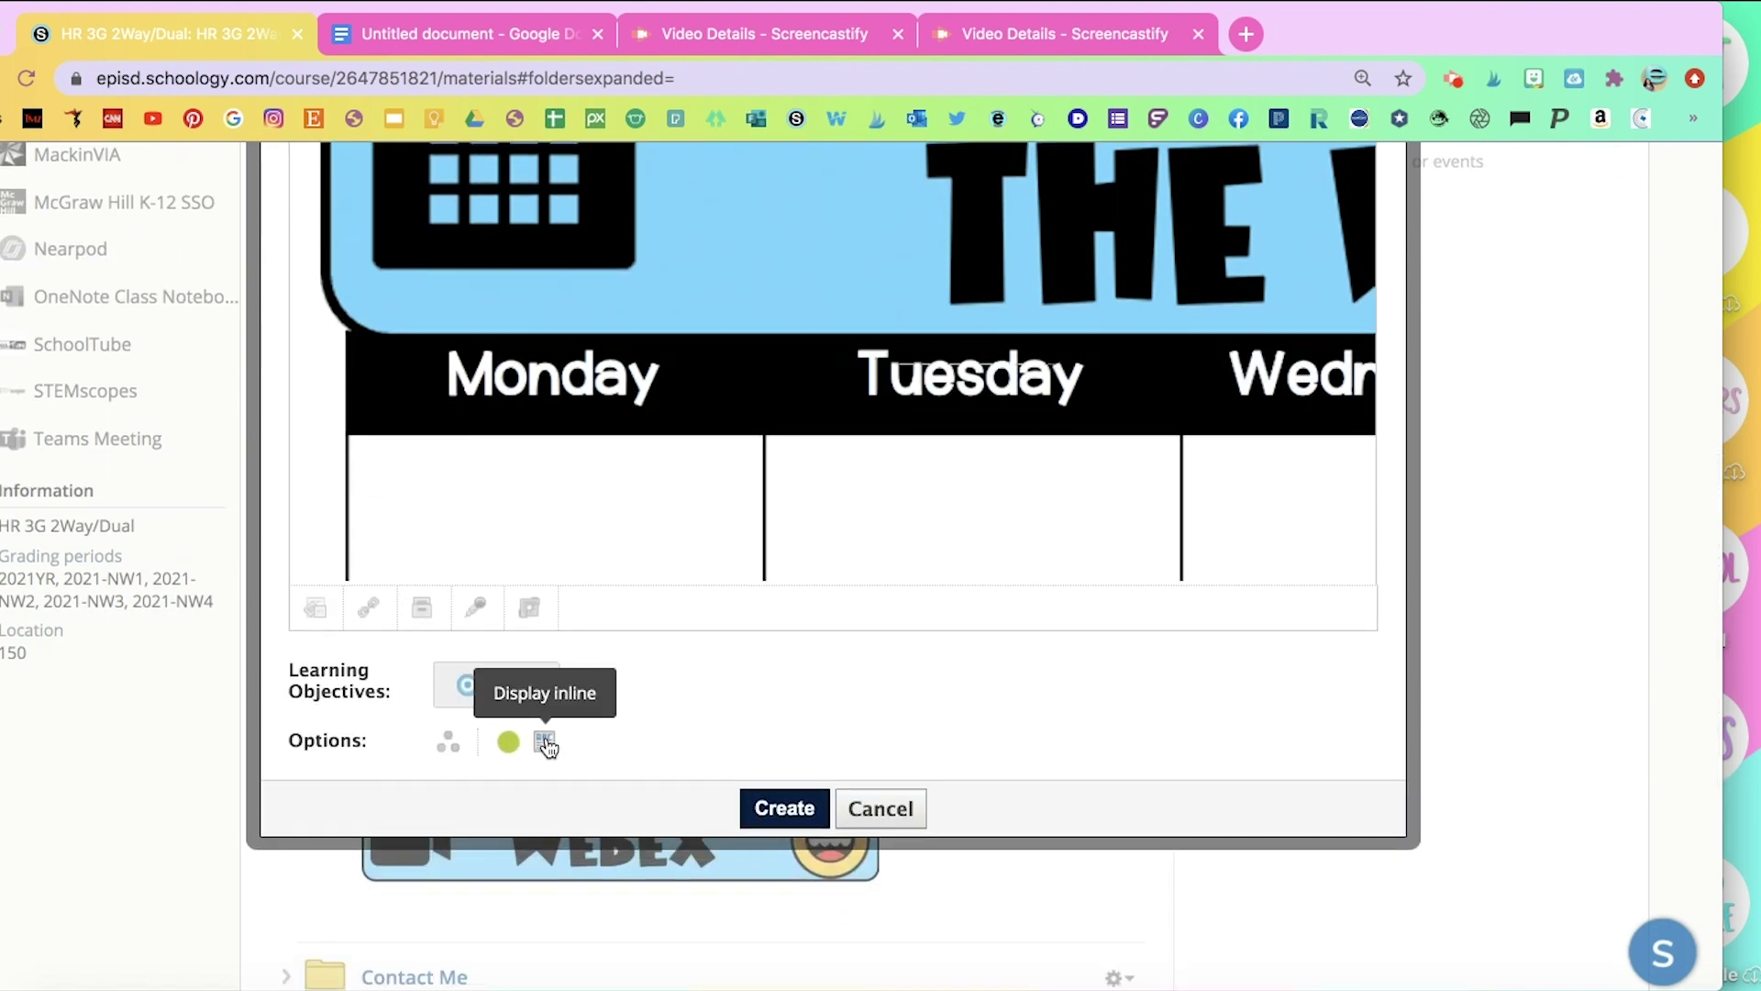
{"action": "left_click", "coordinate": [784, 808]}
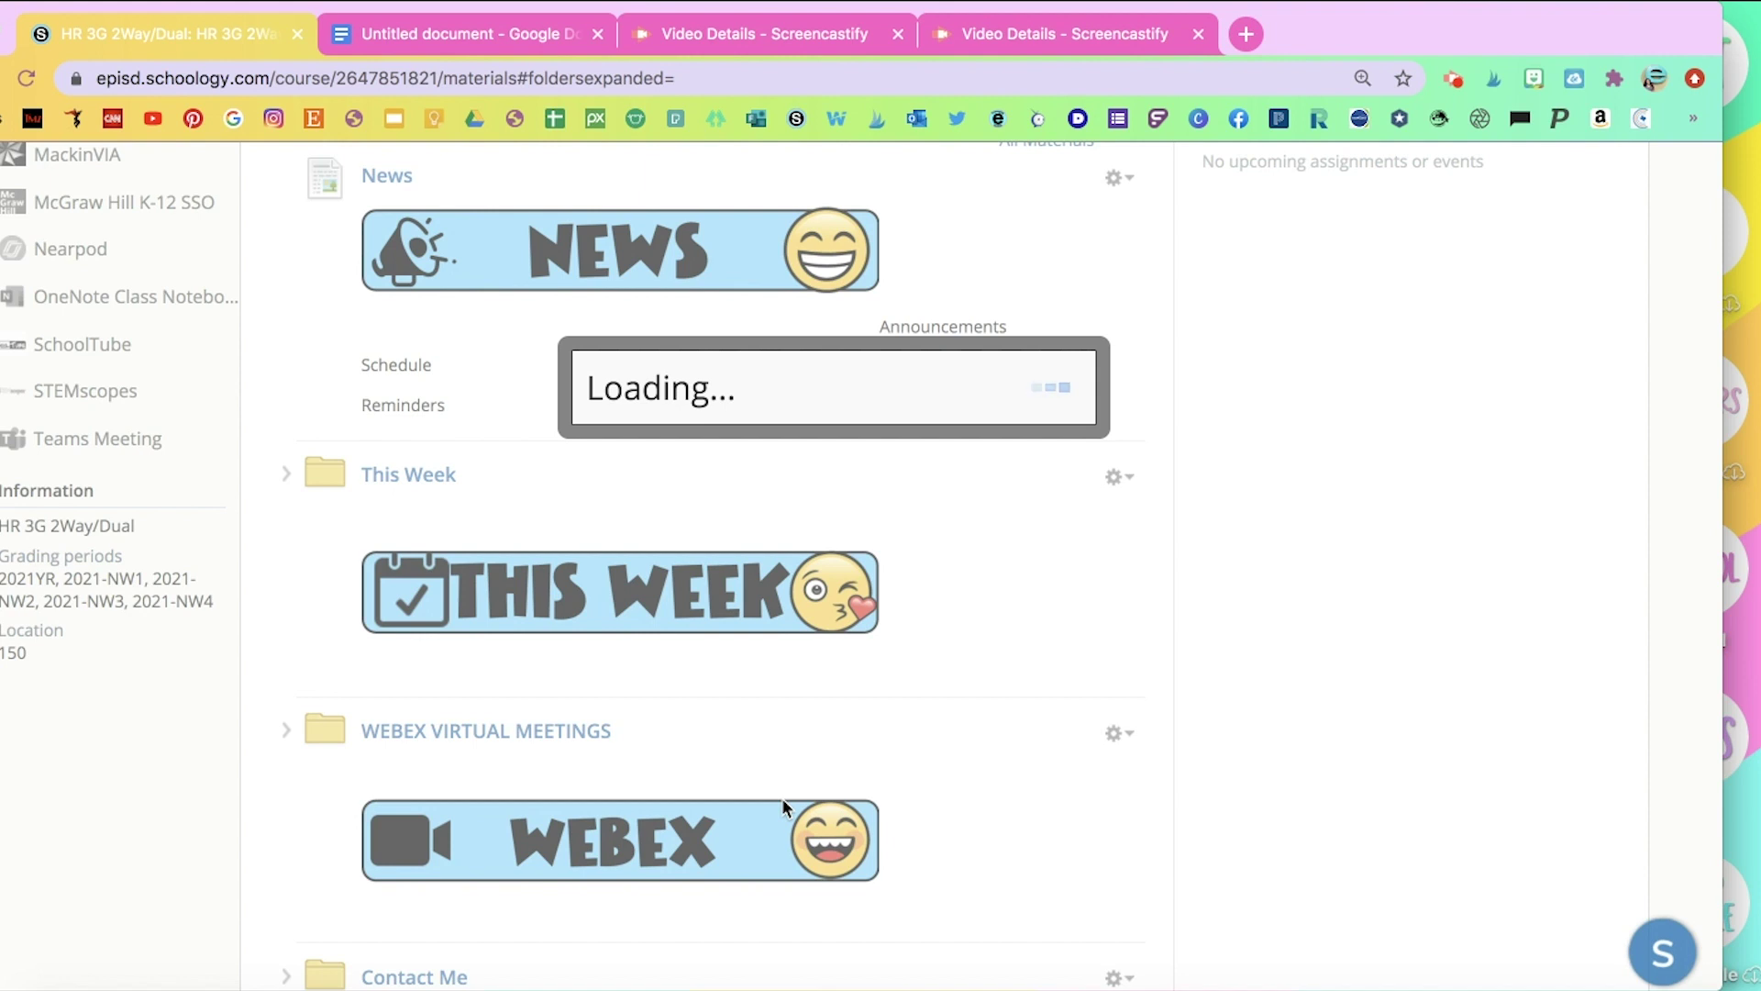
Drag the Peek of the Week row up to sit just below News.
{"action": "scroll", "coordinate": [784, 807], "scroll_direction": "down", "scroll_amount": 4}
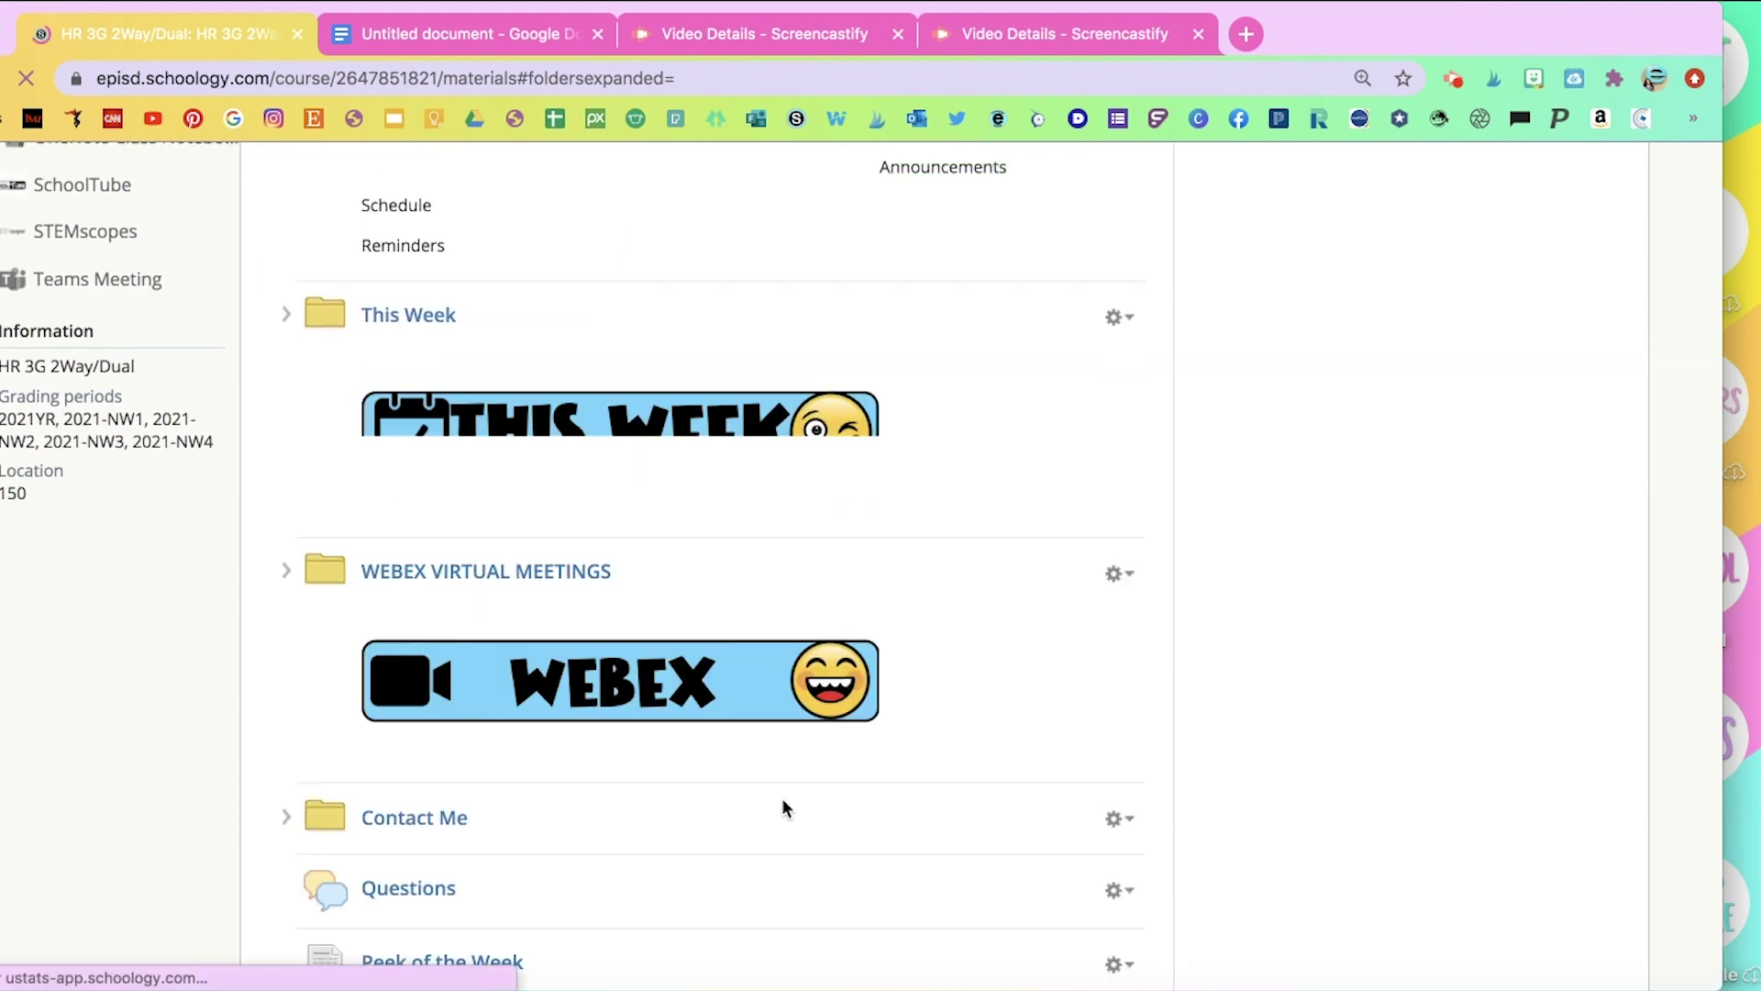
{"action": "scroll", "coordinate": [784, 807], "scroll_direction": "down", "scroll_amount": 6}
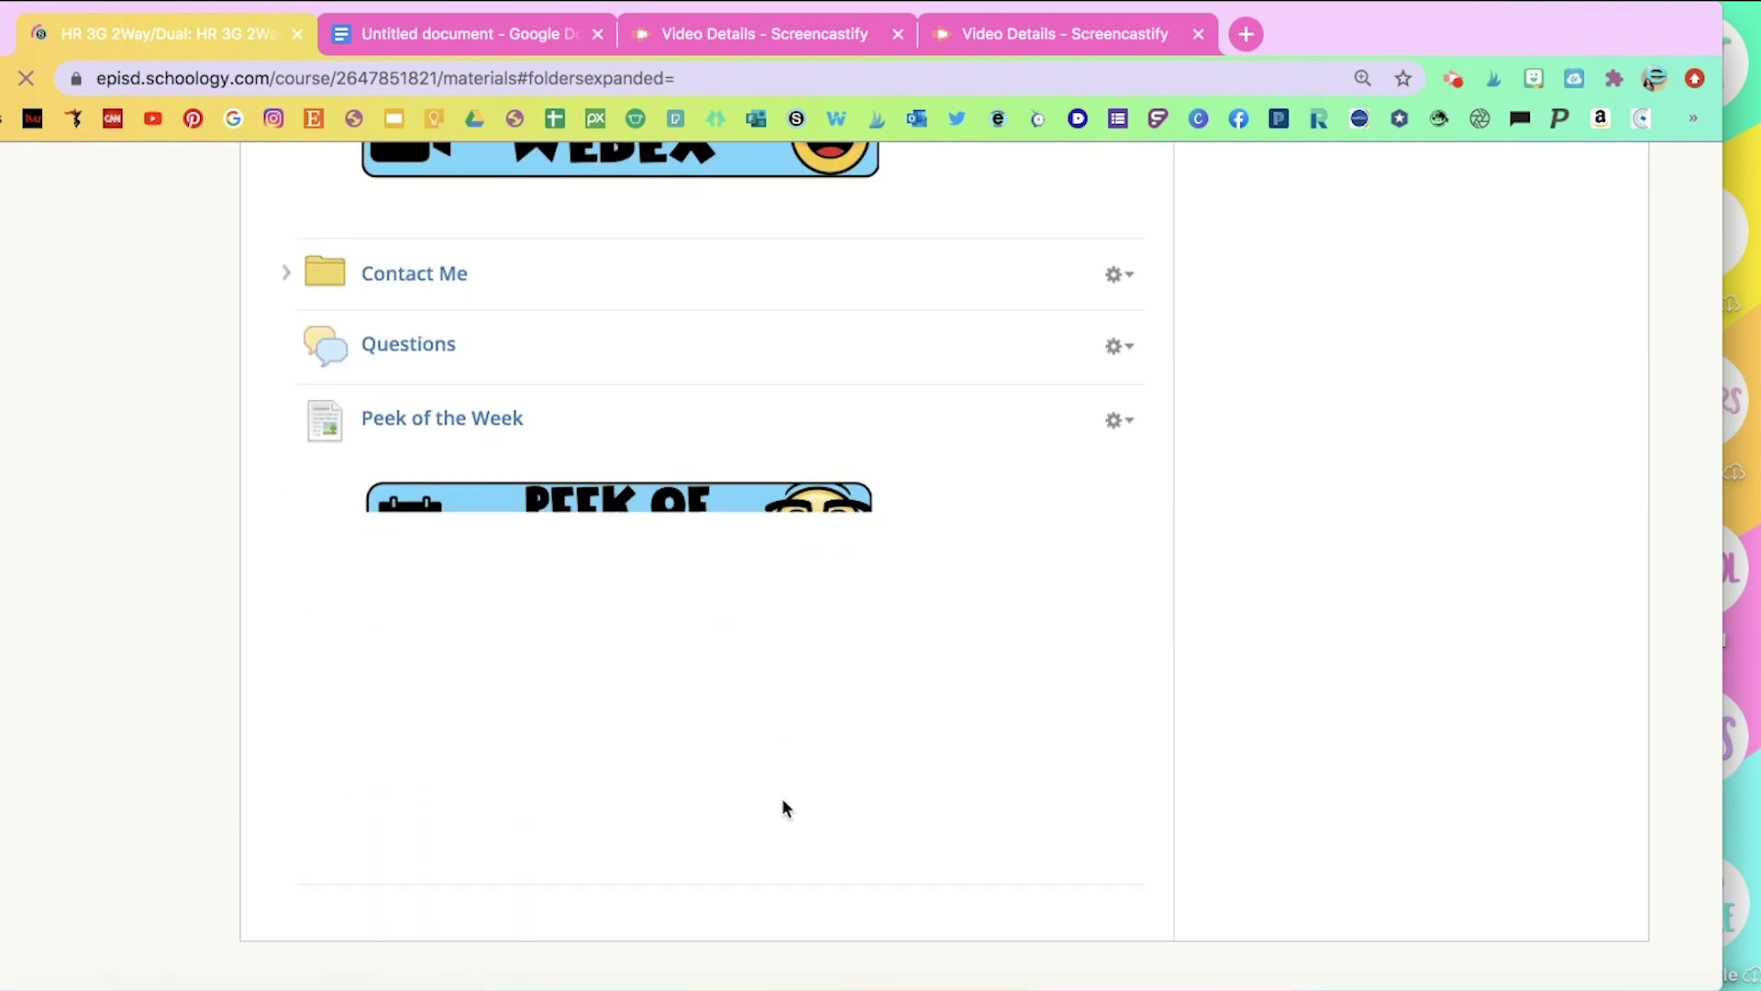
{"action": "left_click_drag", "start_coordinate": [495, 425], "coordinate": [484, 586]}
{"action": "scroll", "coordinate": [486, 587], "scroll_direction": "down", "scroll_amount": 3}
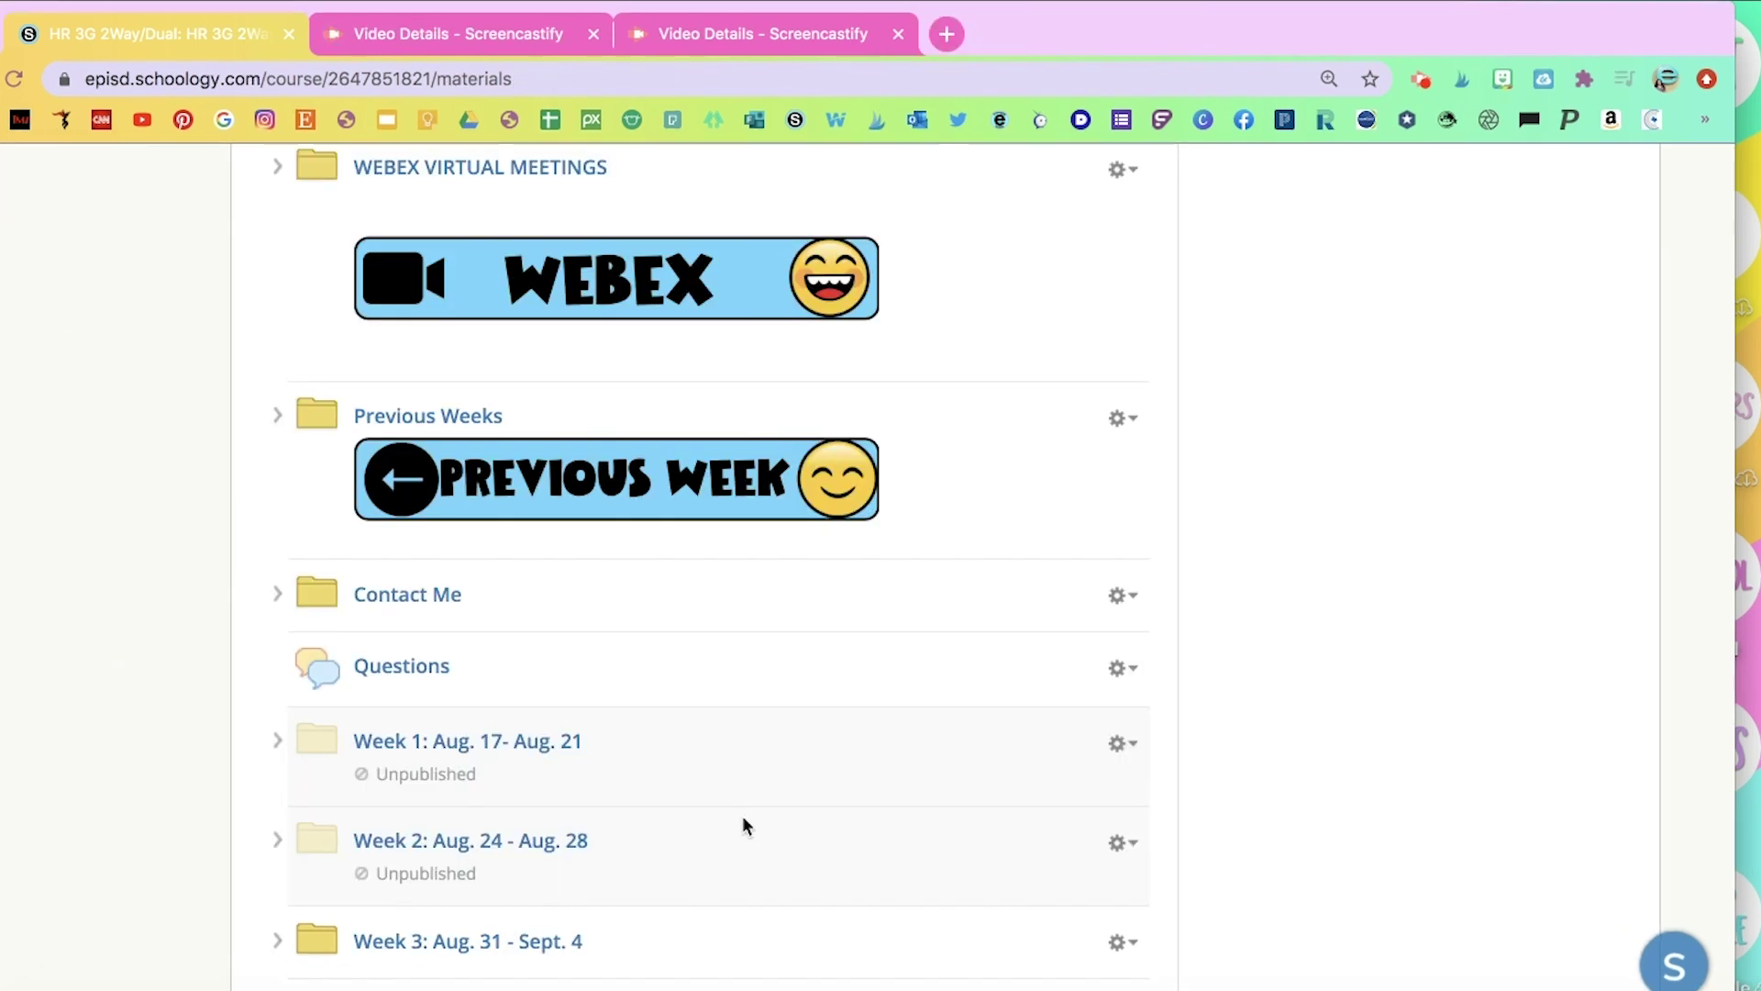
{"action": "scroll", "coordinate": [741, 816], "scroll_direction": "down", "scroll_amount": 1}
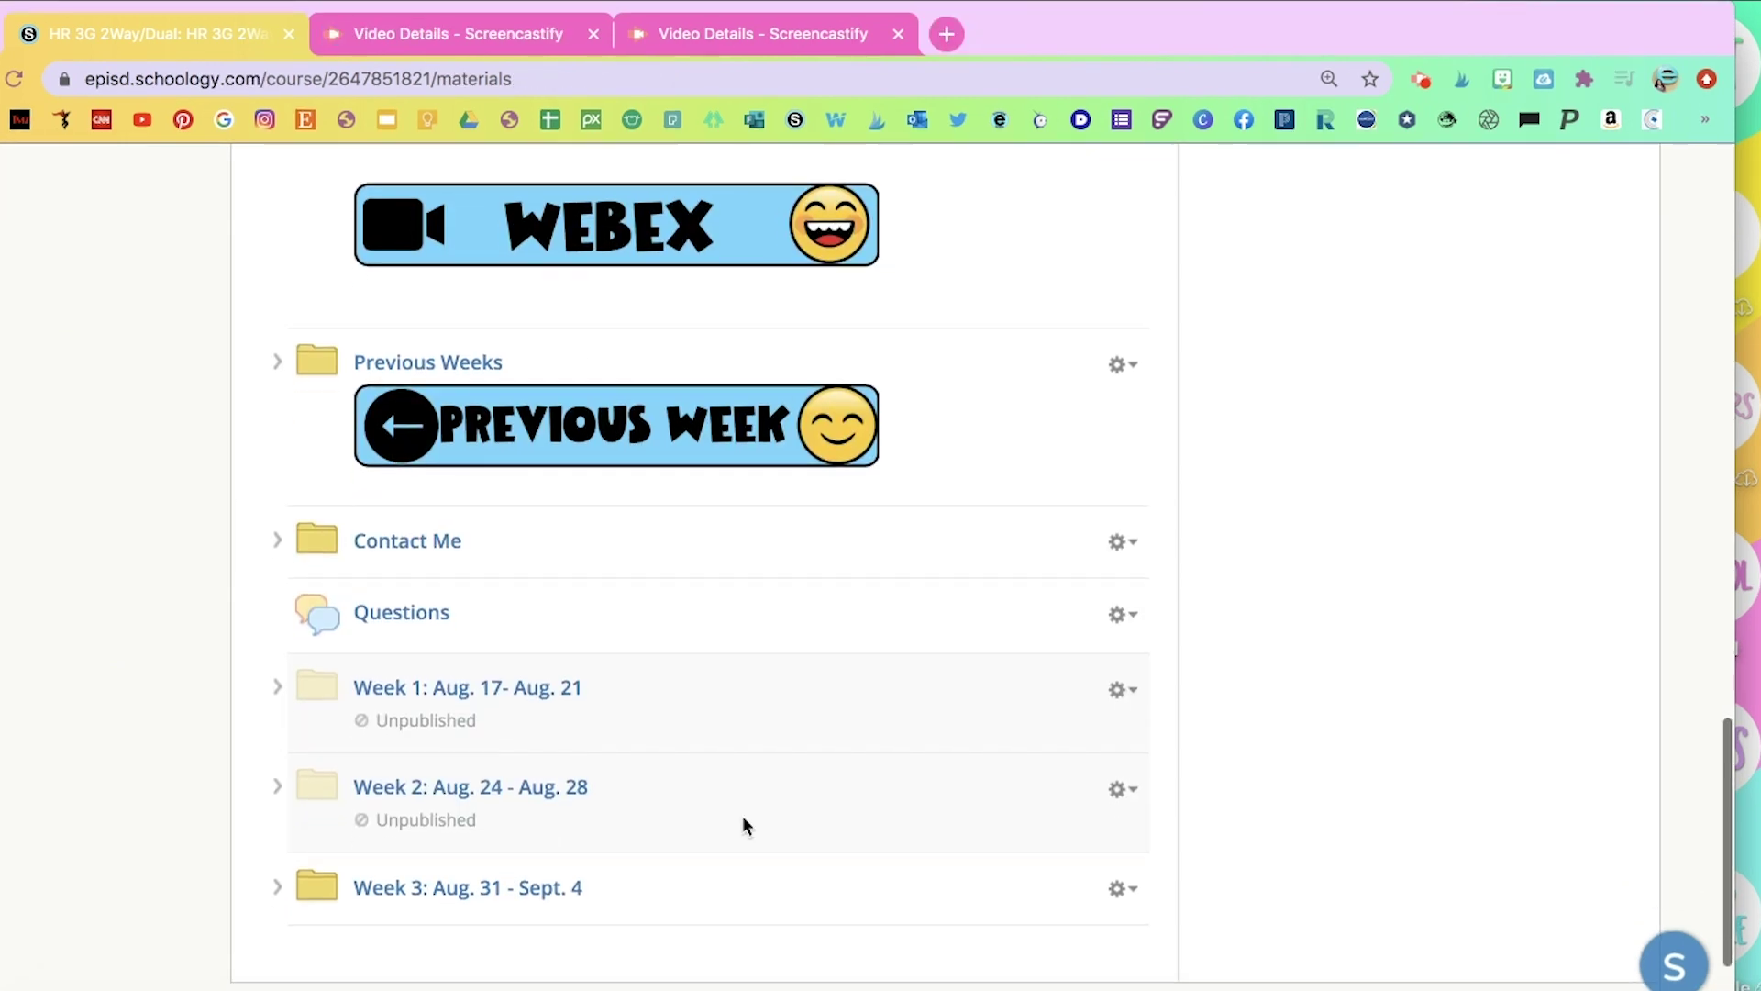
Unpublish the Week 3: Aug. 31 - Sept. 4 folder and confirm.
{"action": "scroll", "coordinate": [791, 486], "scroll_direction": "up", "scroll_amount": 5}
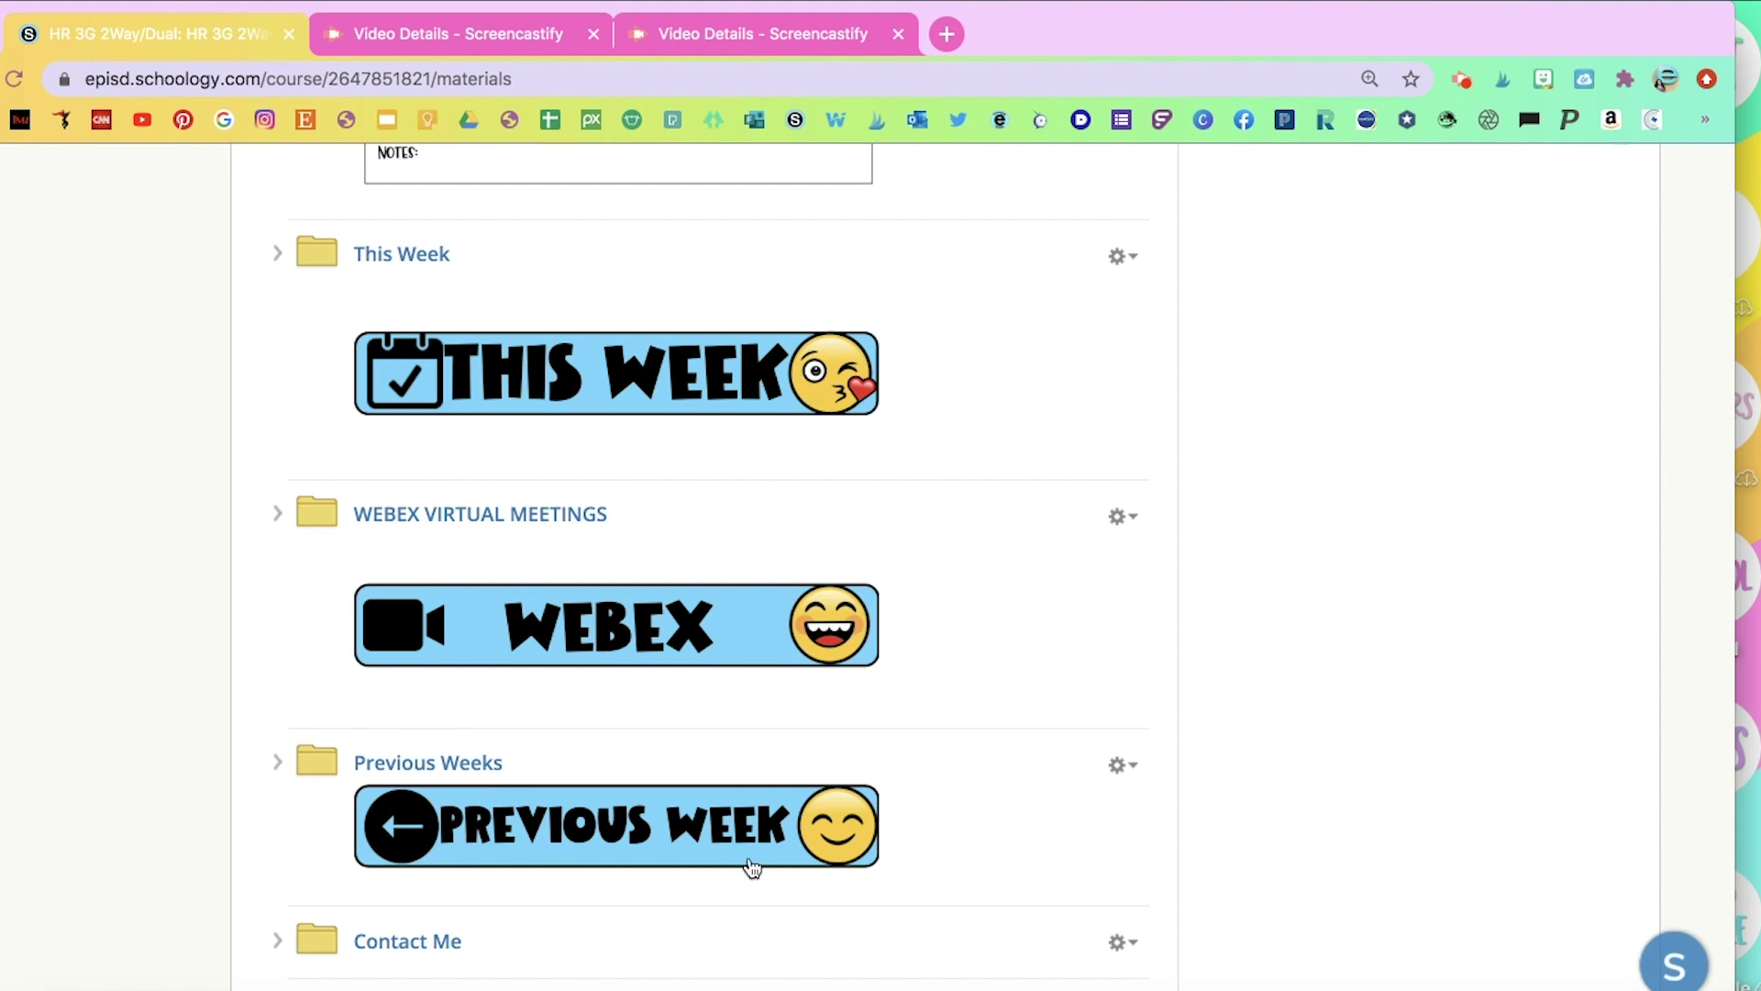
{"action": "scroll", "coordinate": [752, 866], "scroll_direction": "down", "scroll_amount": 5}
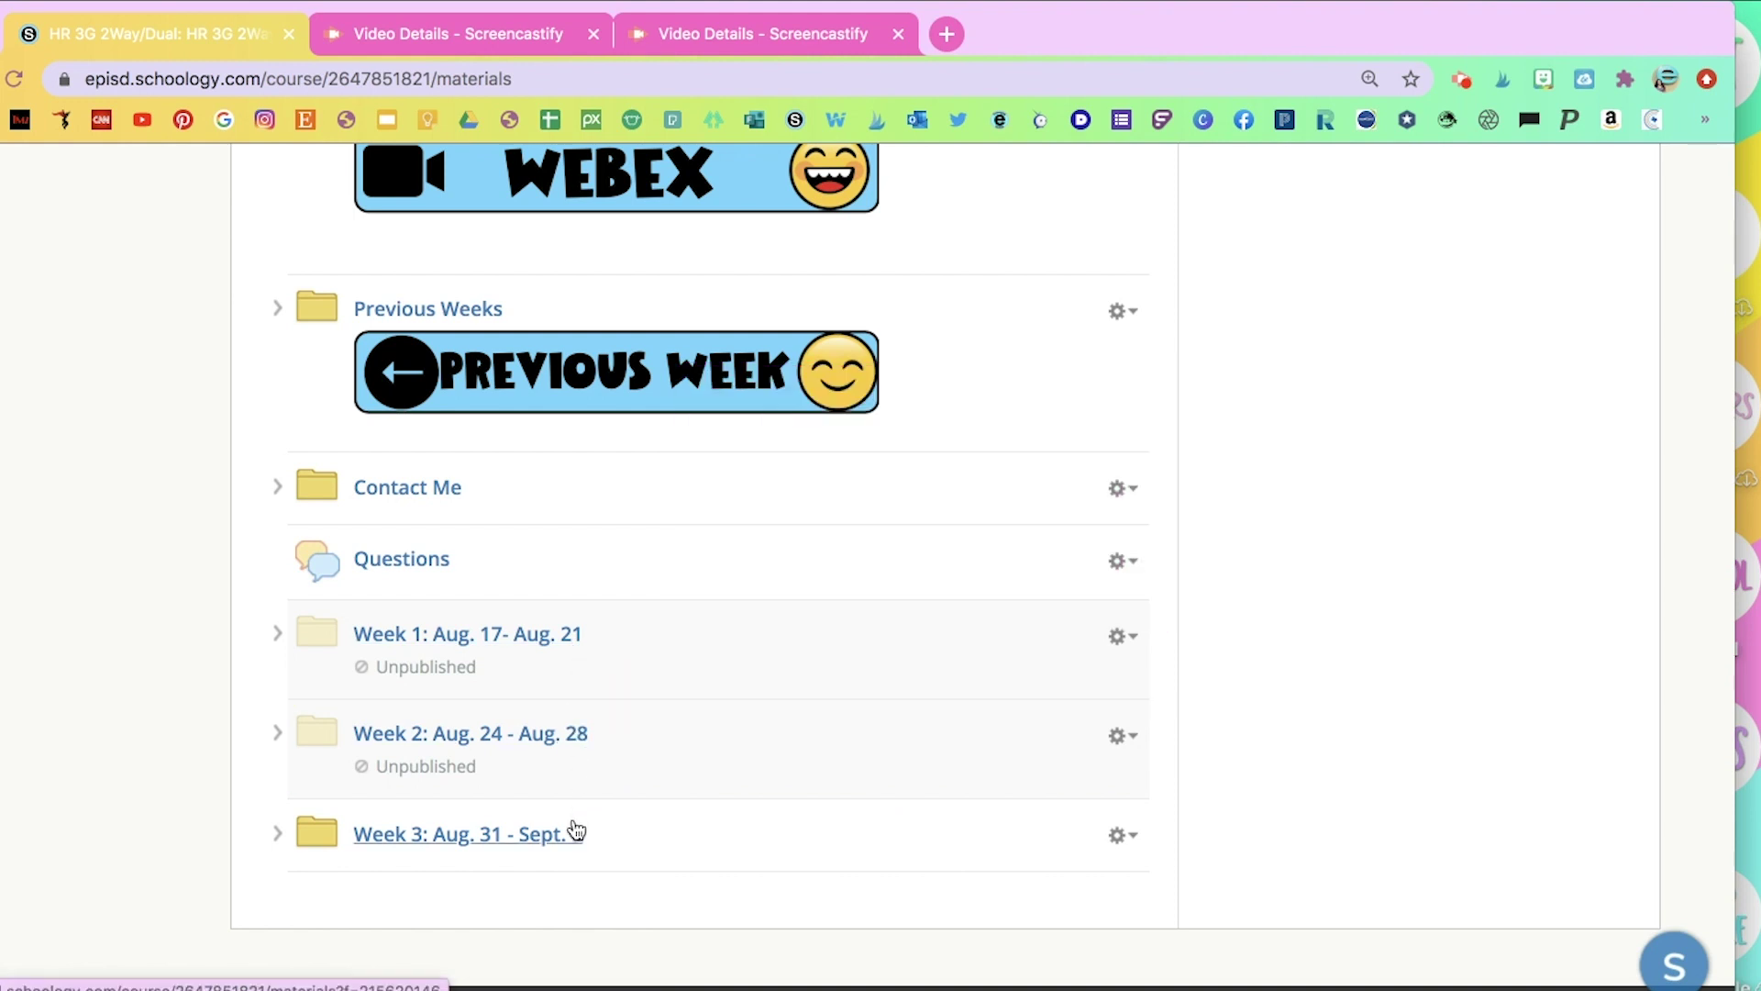
{"action": "left_click", "coordinate": [1136, 840]}
{"action": "scroll", "coordinate": [1135, 841], "scroll_direction": "down", "scroll_amount": 3}
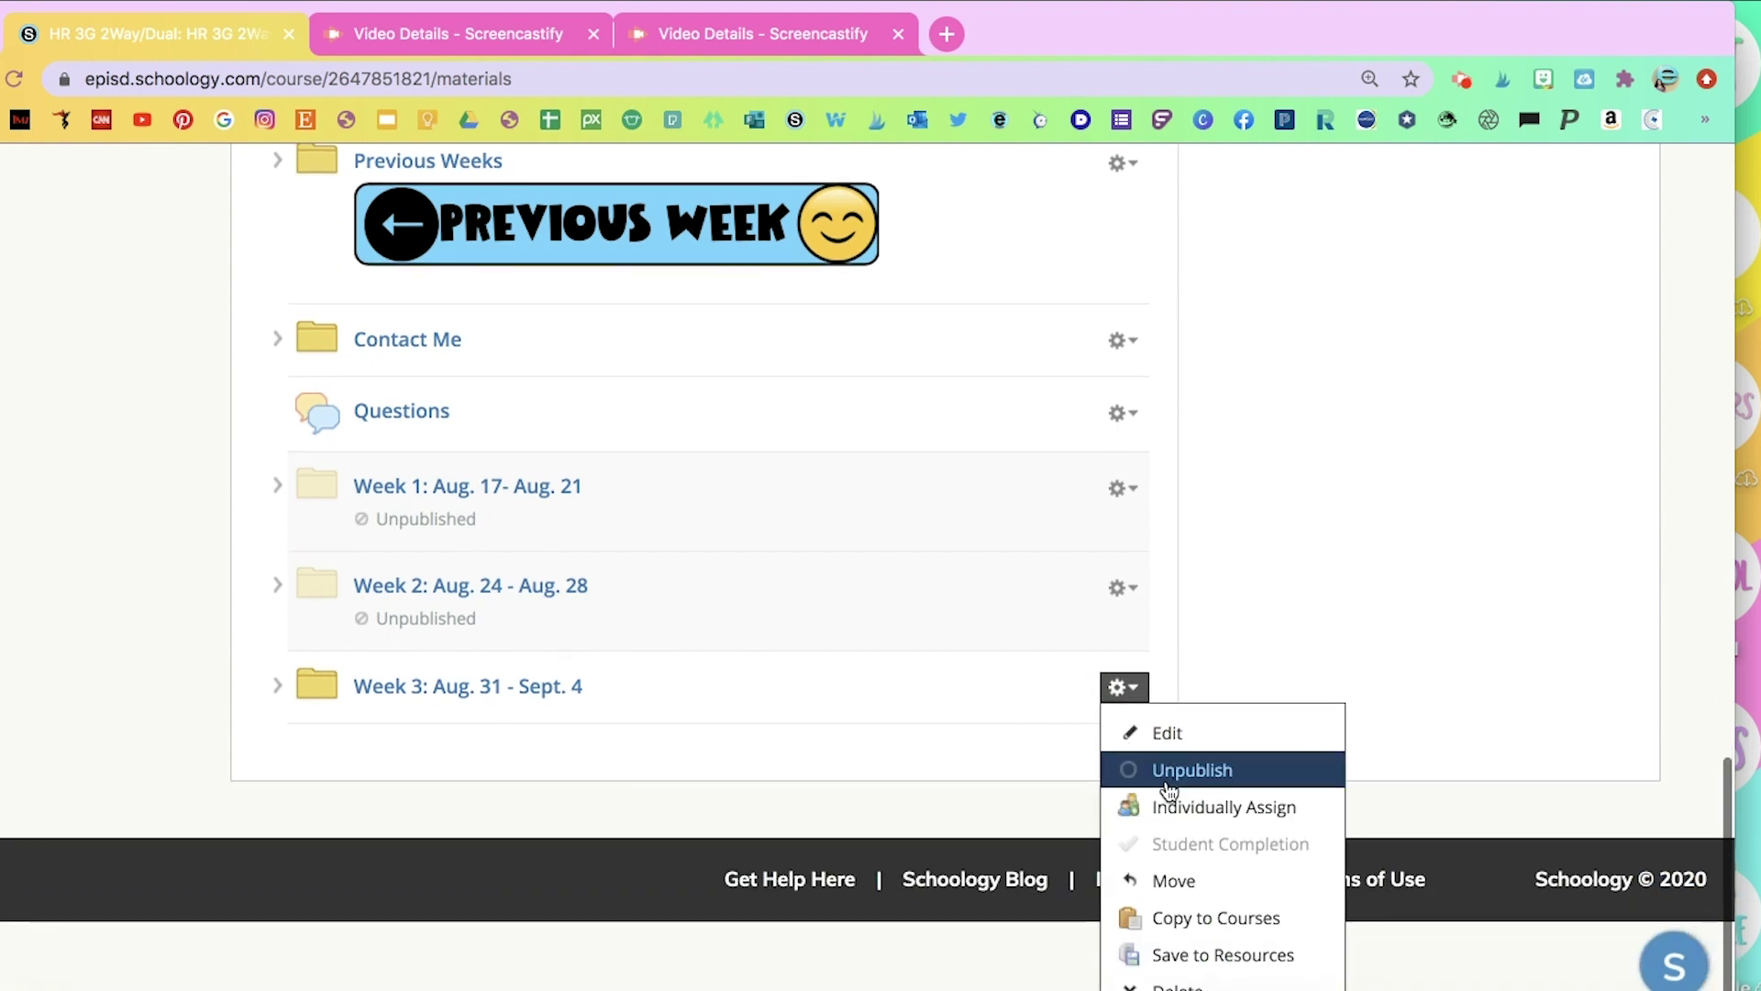
{"action": "left_click", "coordinate": [1168, 768]}
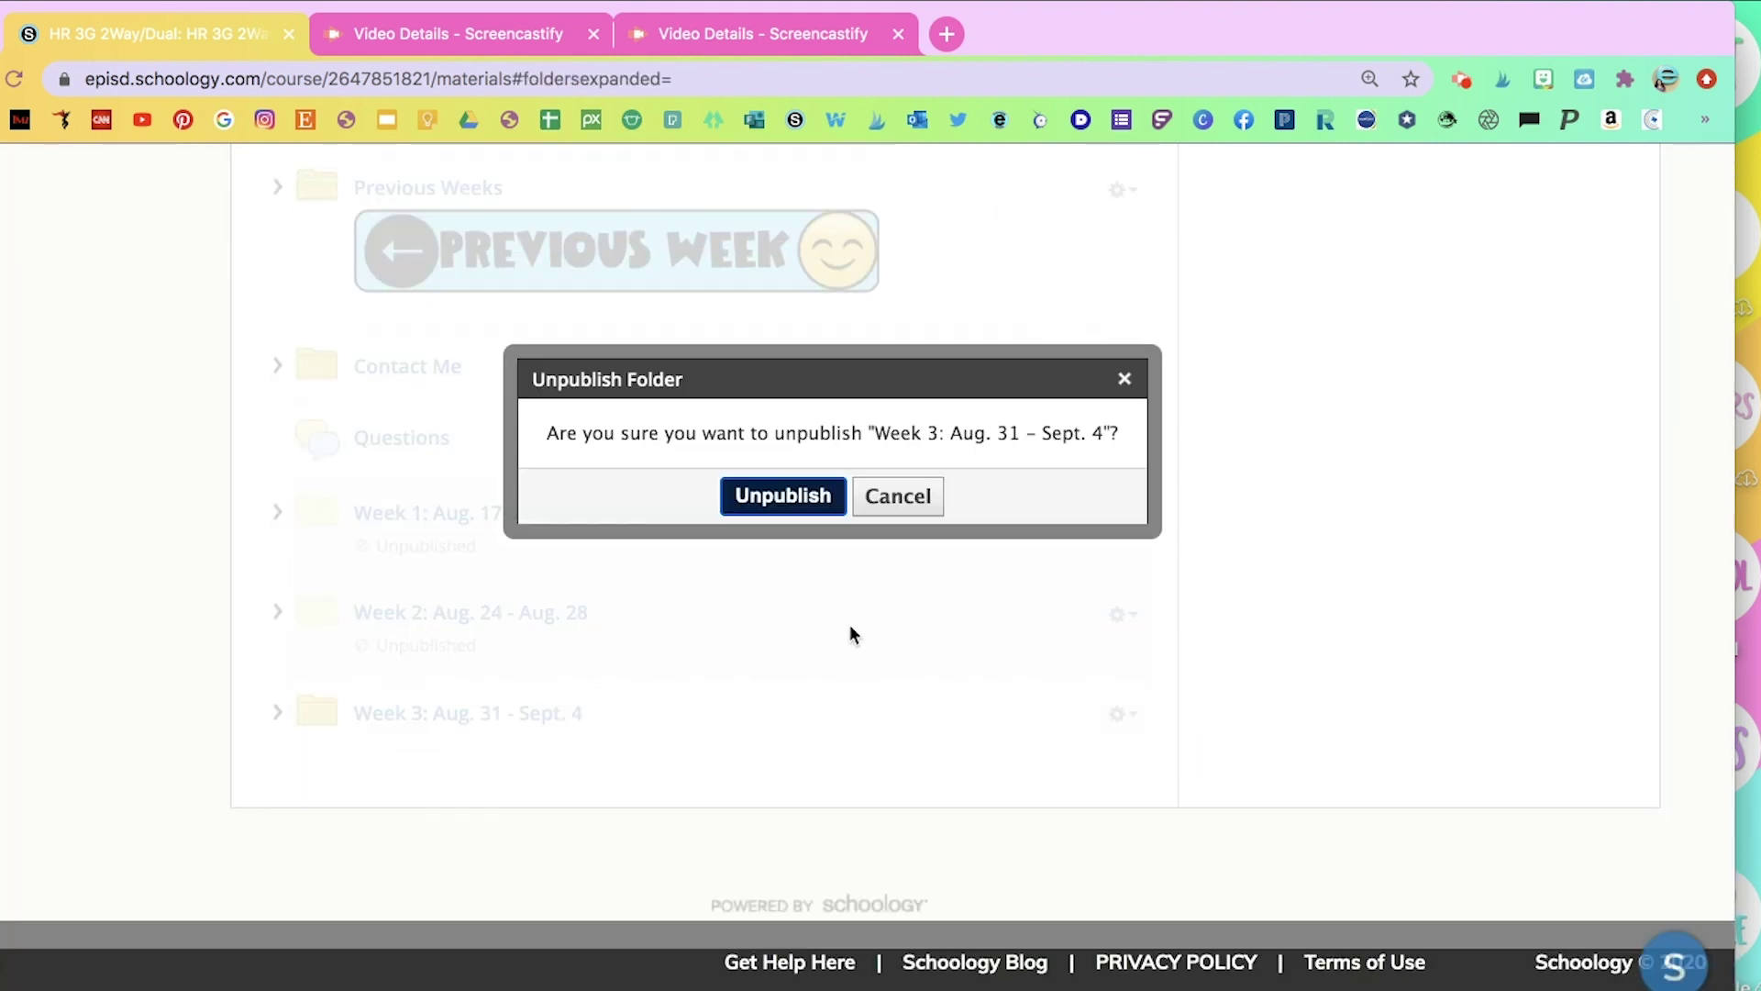
{"action": "left_click", "coordinate": [795, 499]}
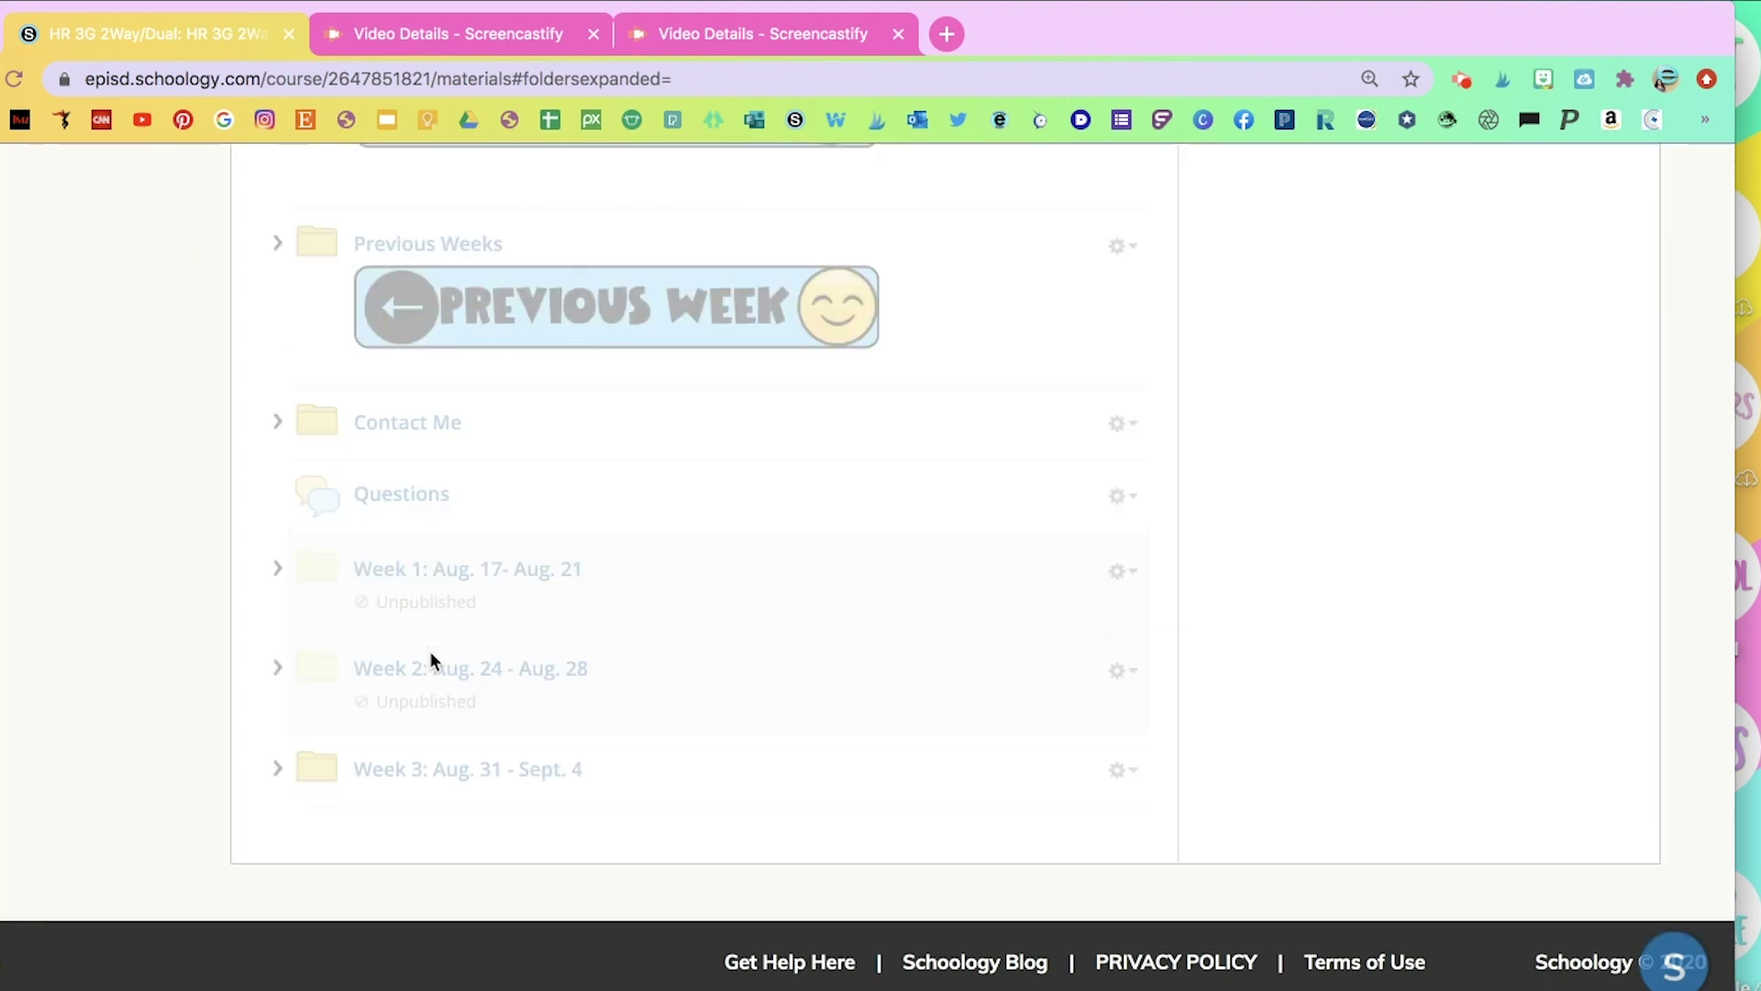
Open the actions menu for the Week 1 folder.
{"action": "scroll", "coordinate": [440, 633], "scroll_direction": "up", "scroll_amount": 2}
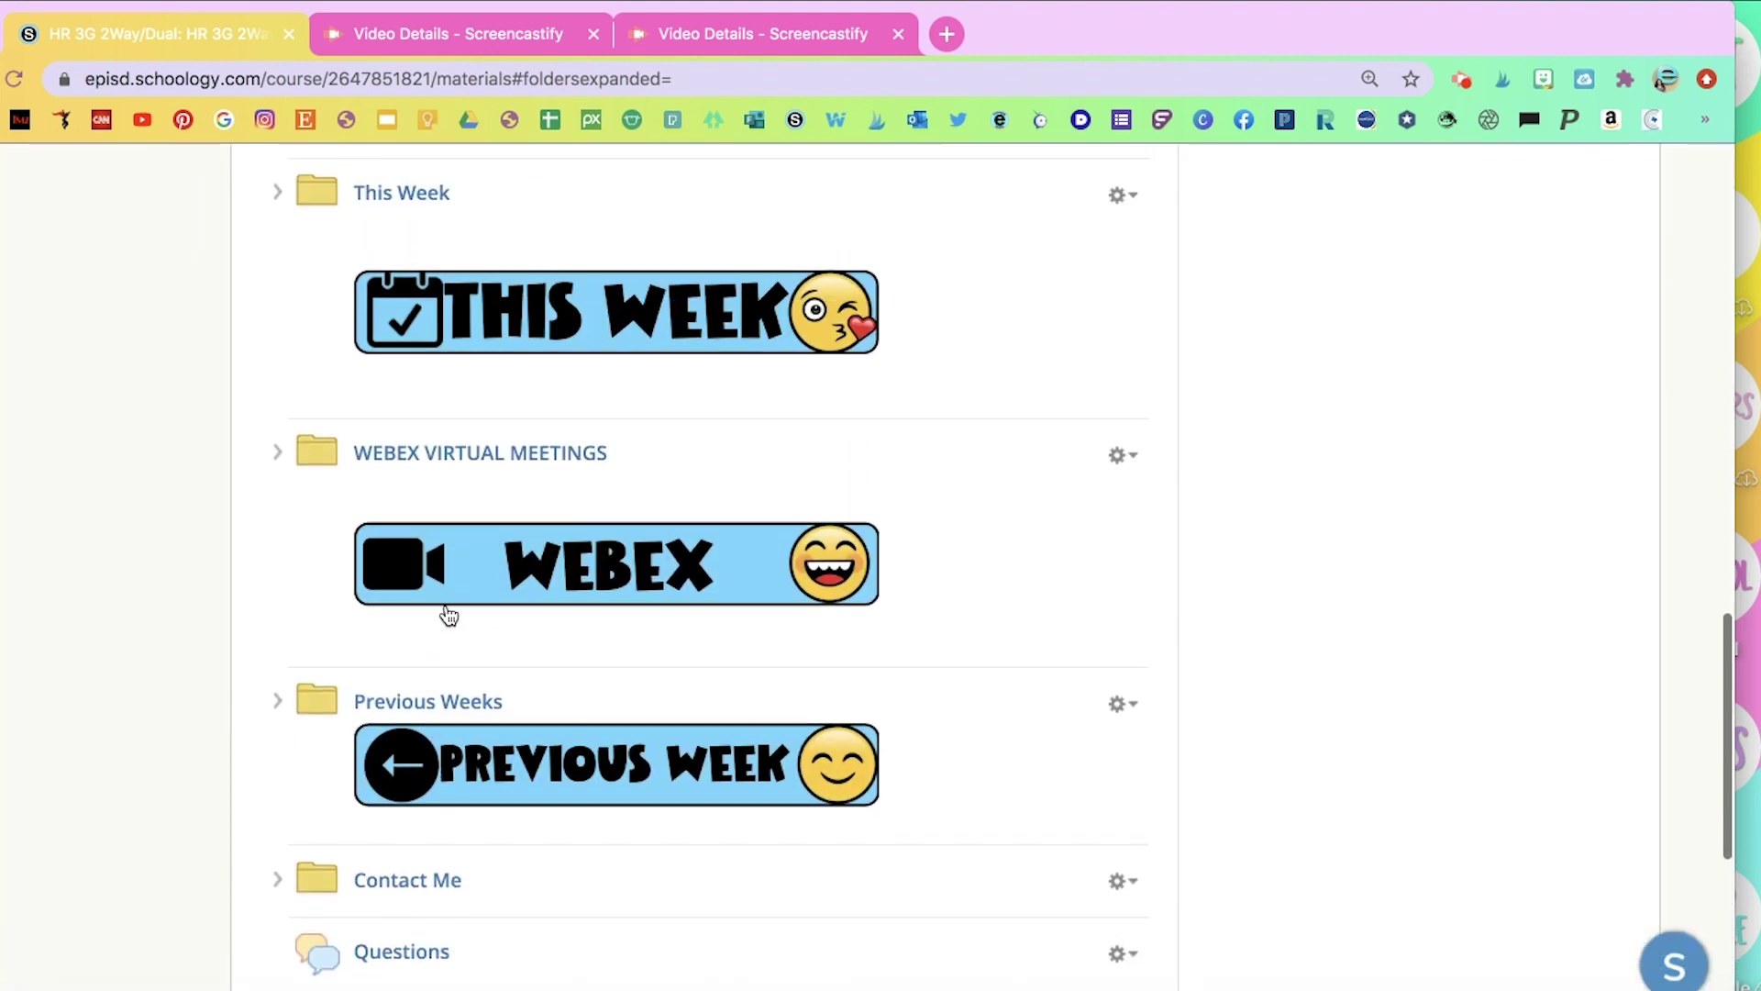
{"action": "scroll", "coordinate": [725, 330], "scroll_direction": "down", "scroll_amount": 5}
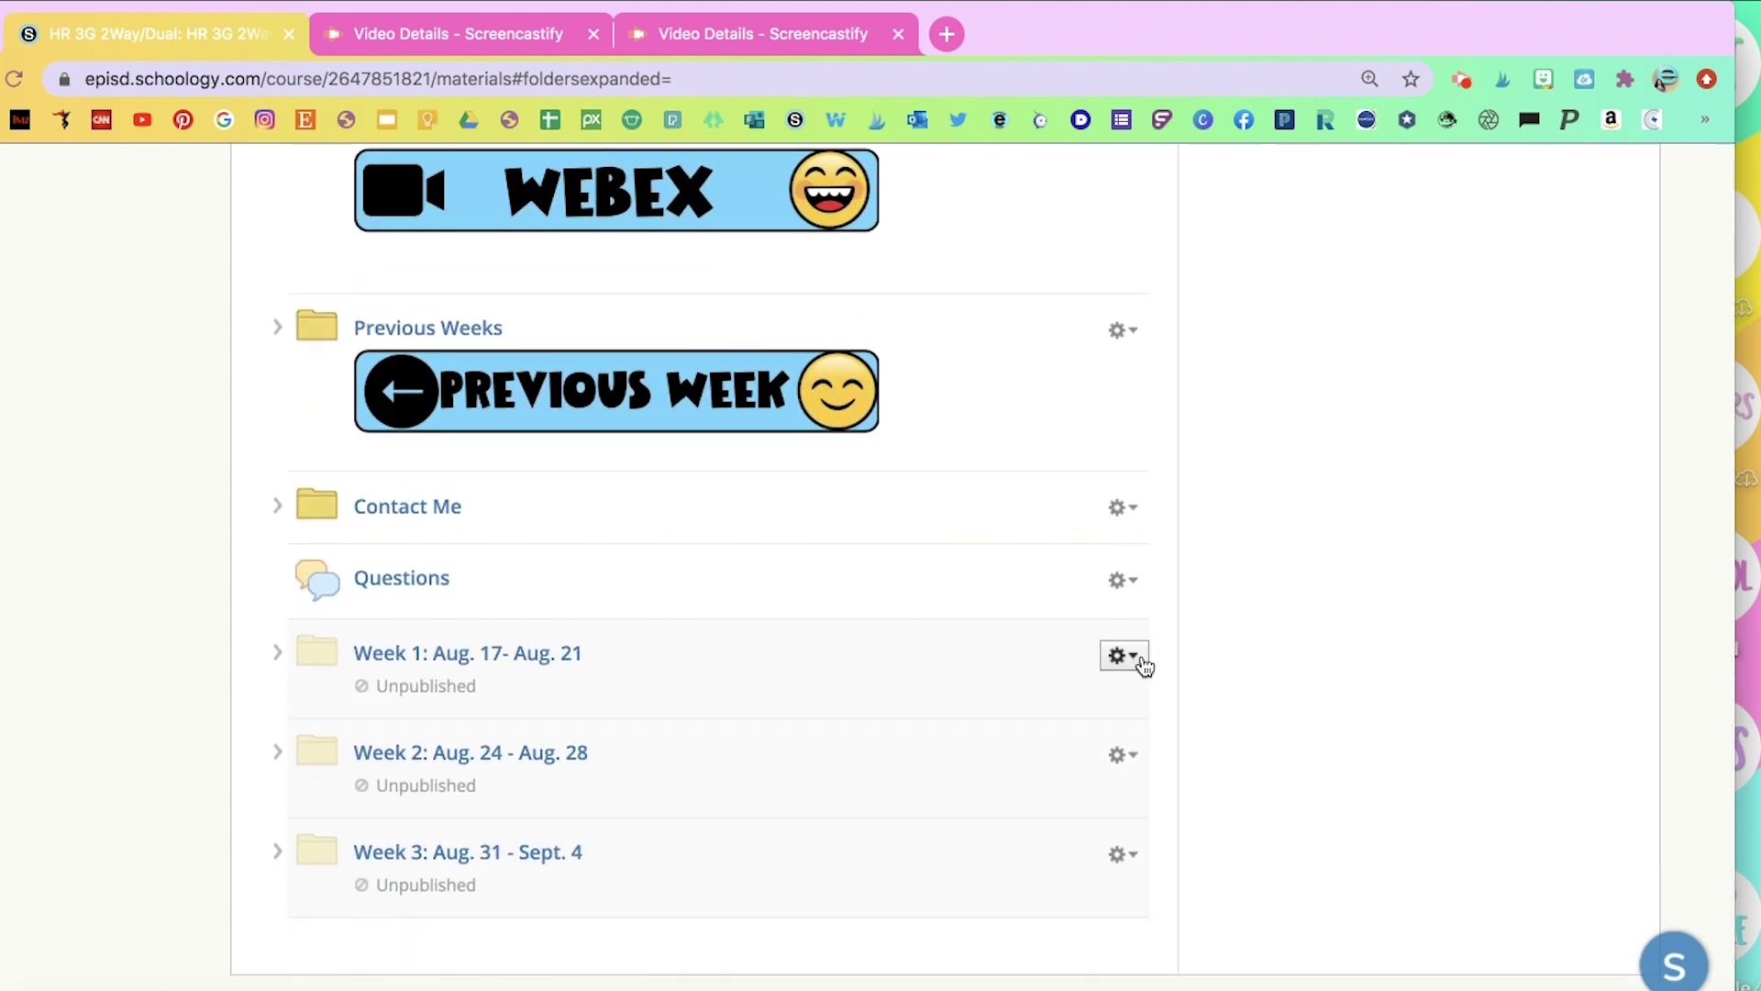
{"action": "left_click", "coordinate": [1141, 659]}
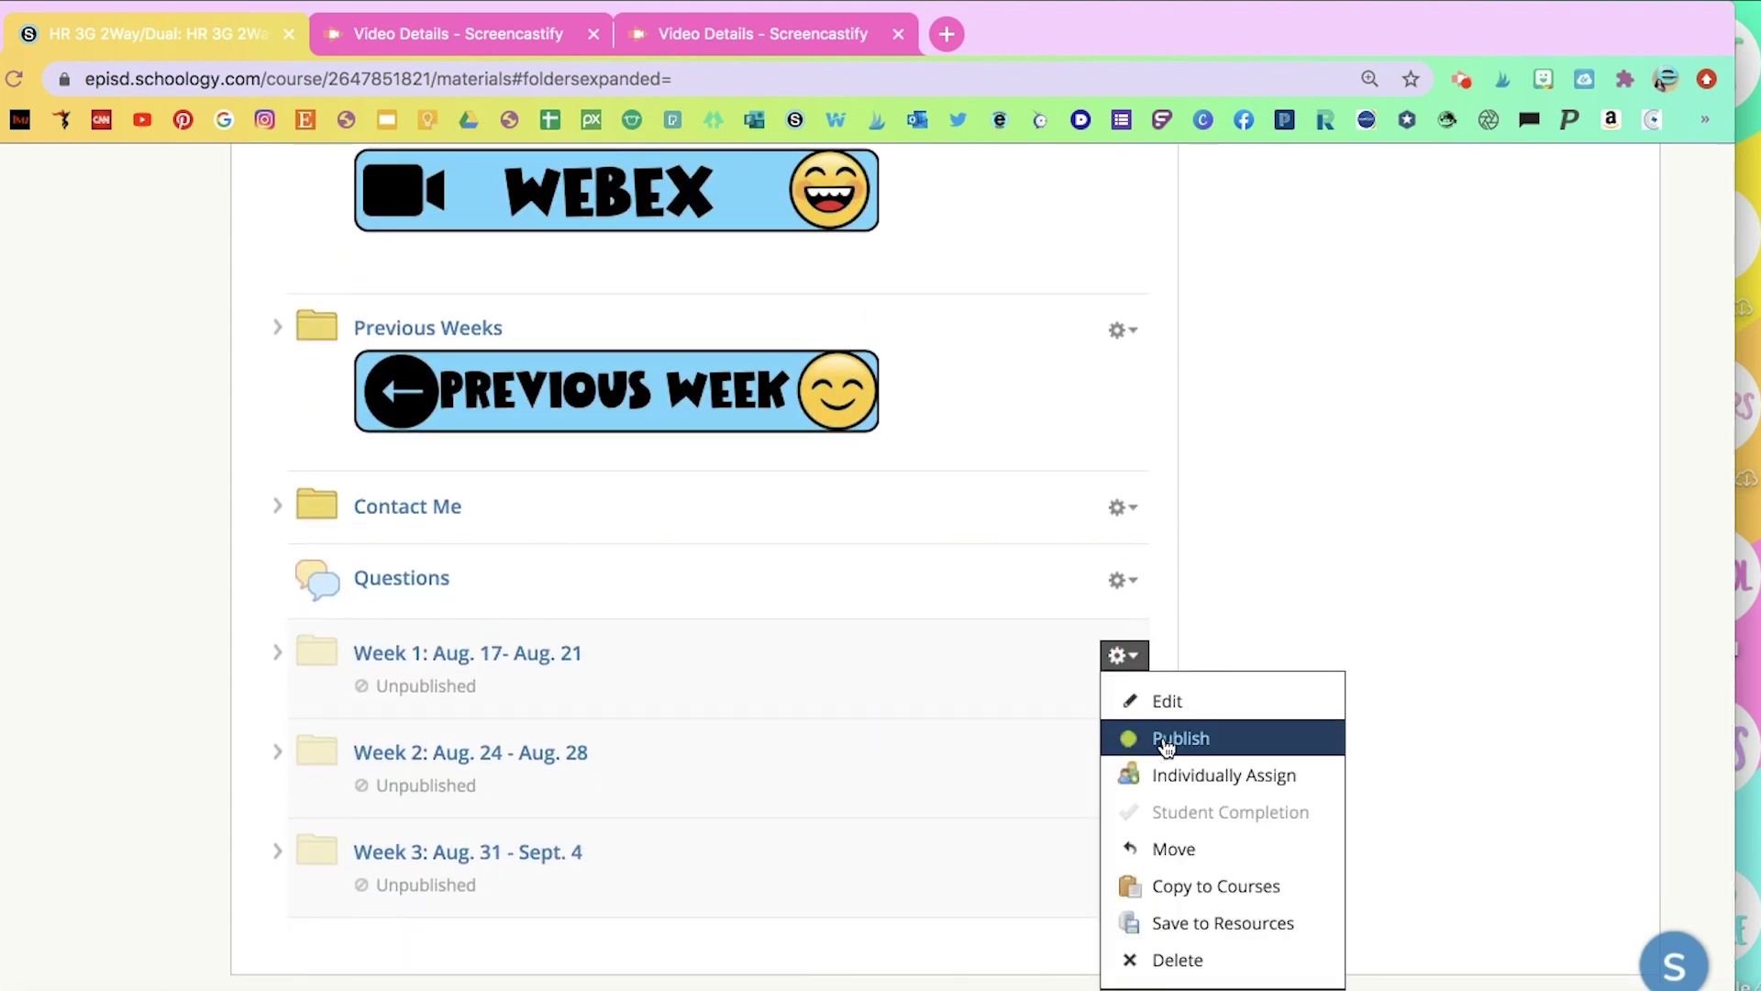
Move the Week 1: Aug. 17- Aug. 21 folder to the This Week destination.
{"action": "left_click", "coordinate": [1173, 842]}
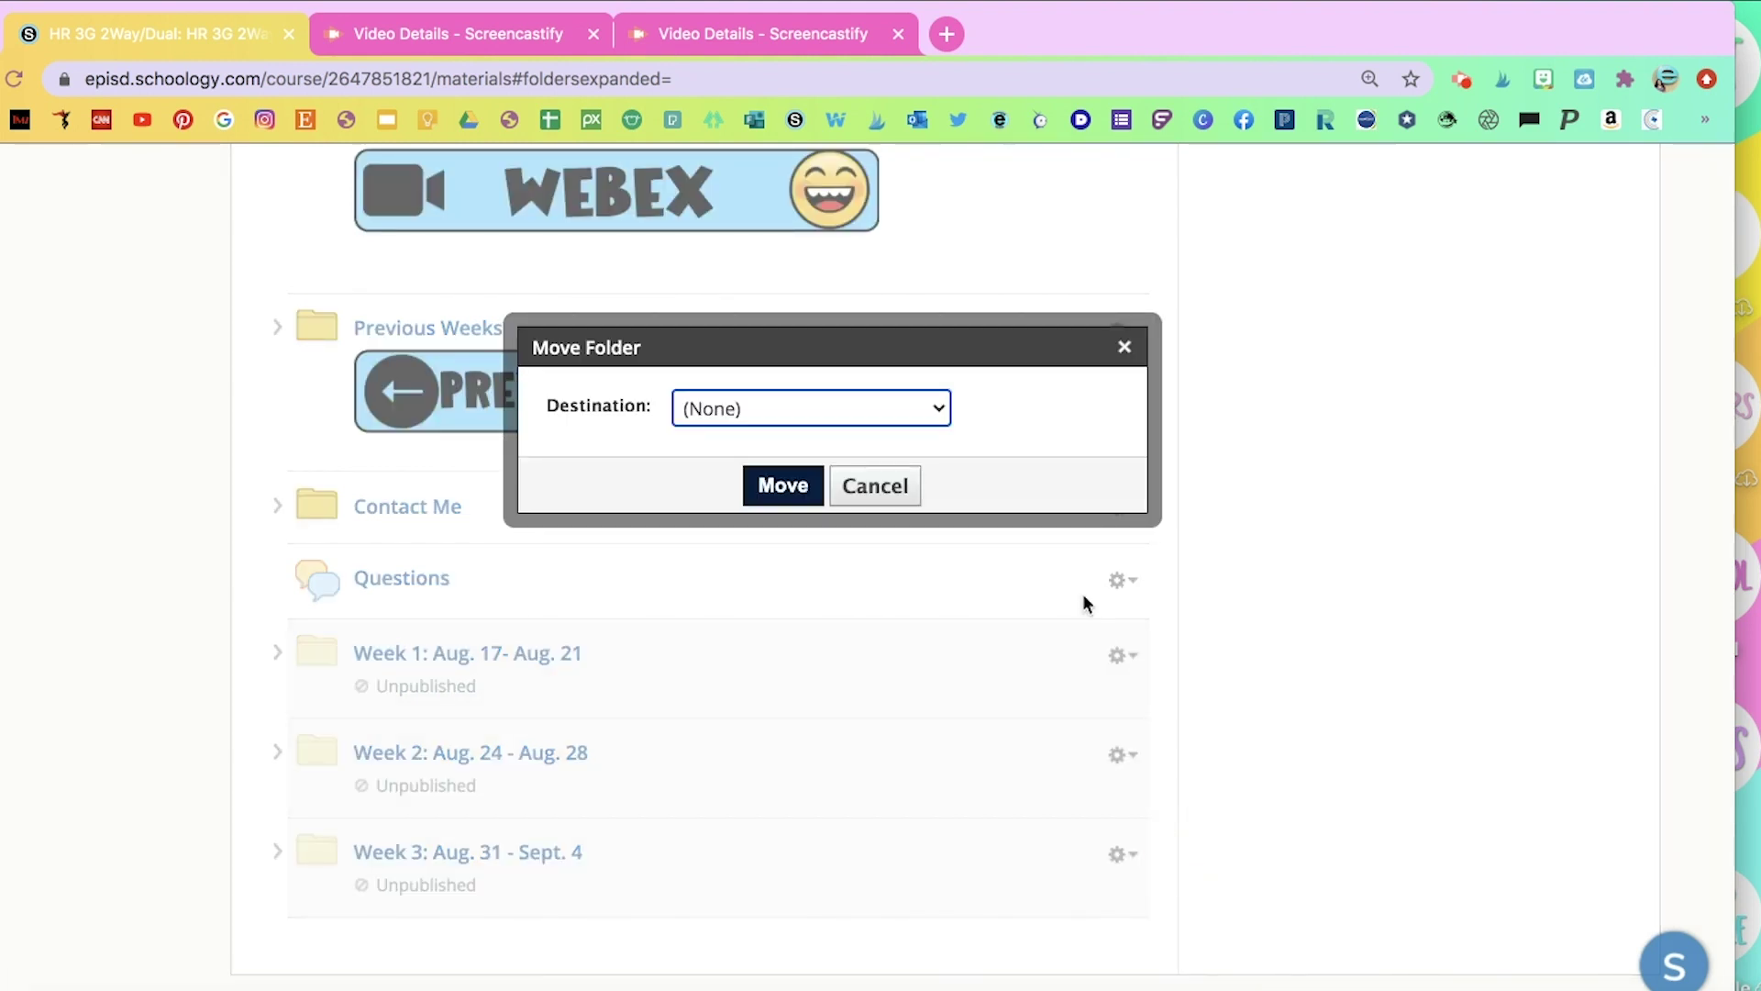
{"action": "left_click", "coordinate": [937, 409]}
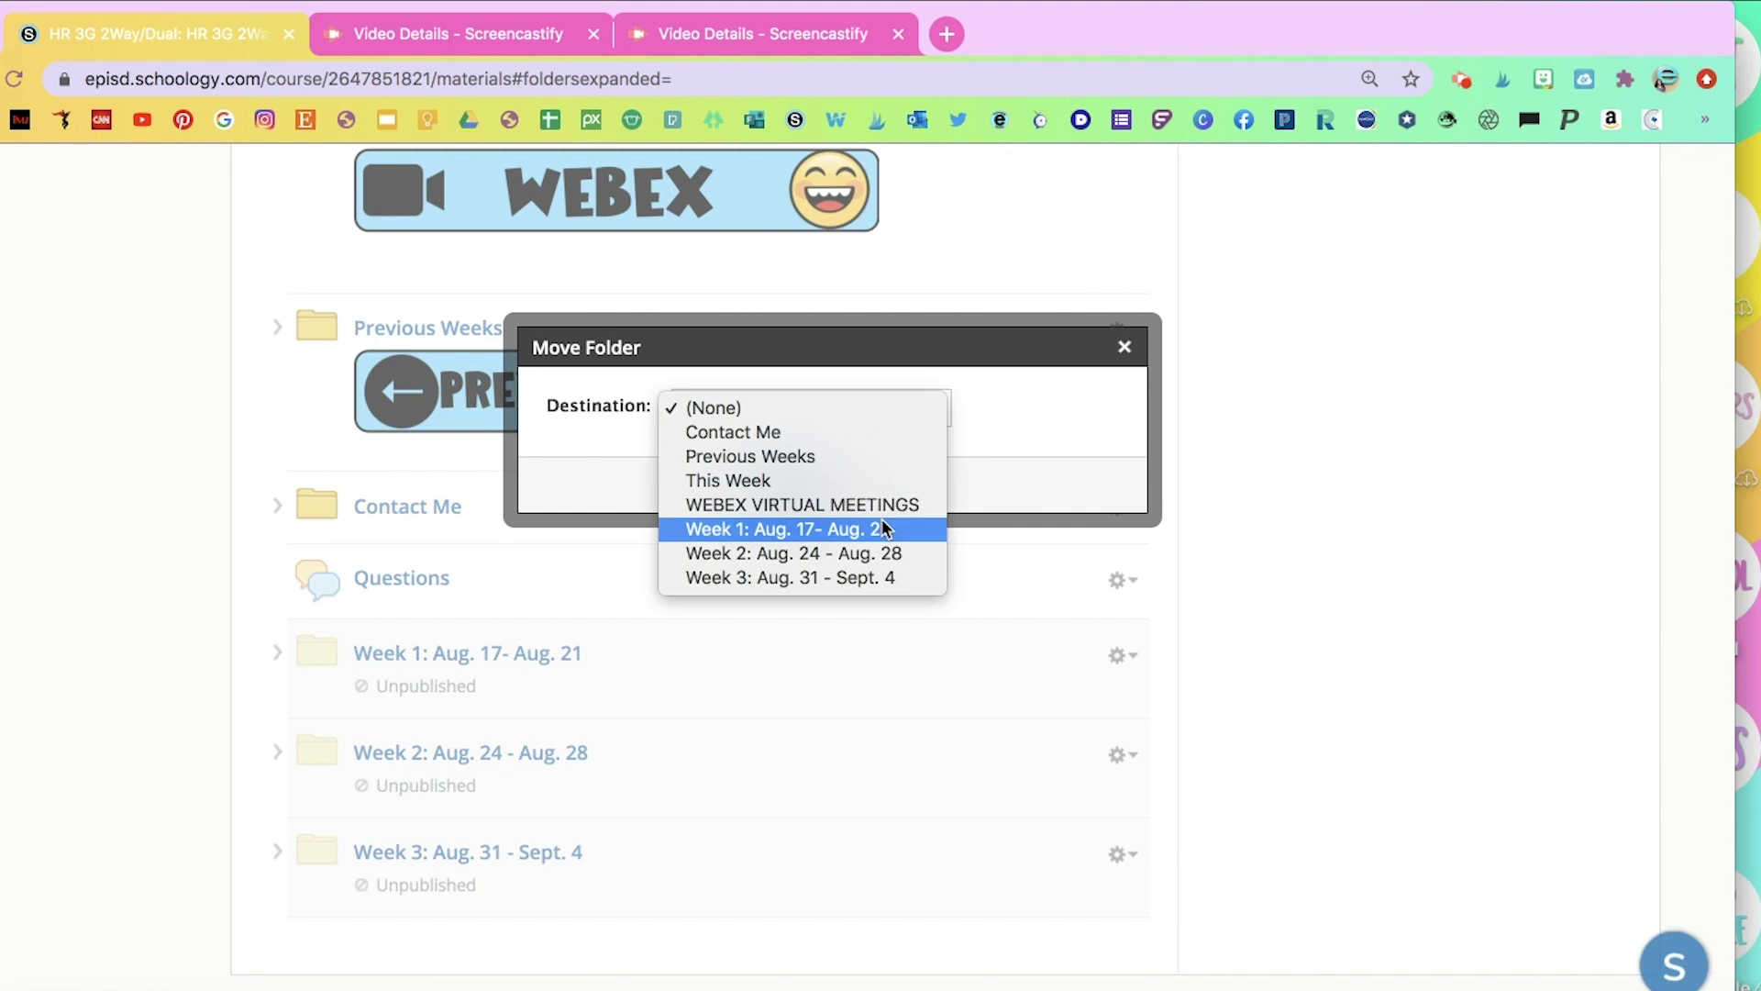
{"action": "left_click", "coordinate": [882, 481]}
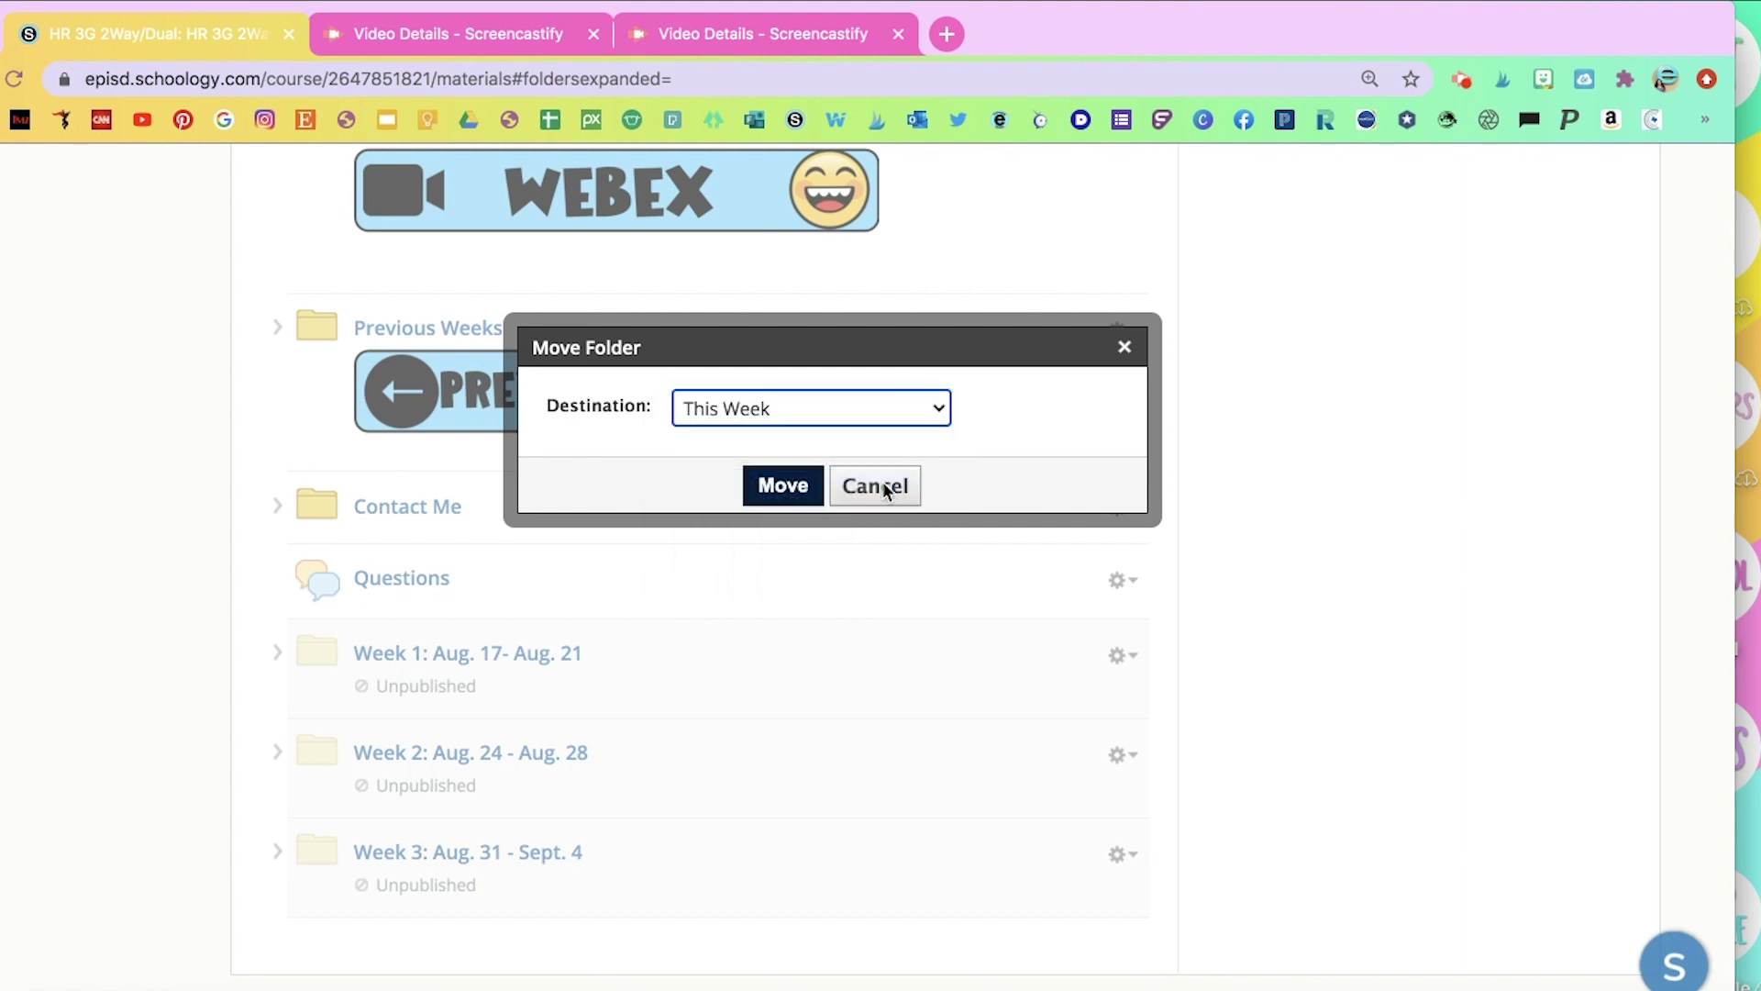
{"action": "left_click", "coordinate": [785, 479]}
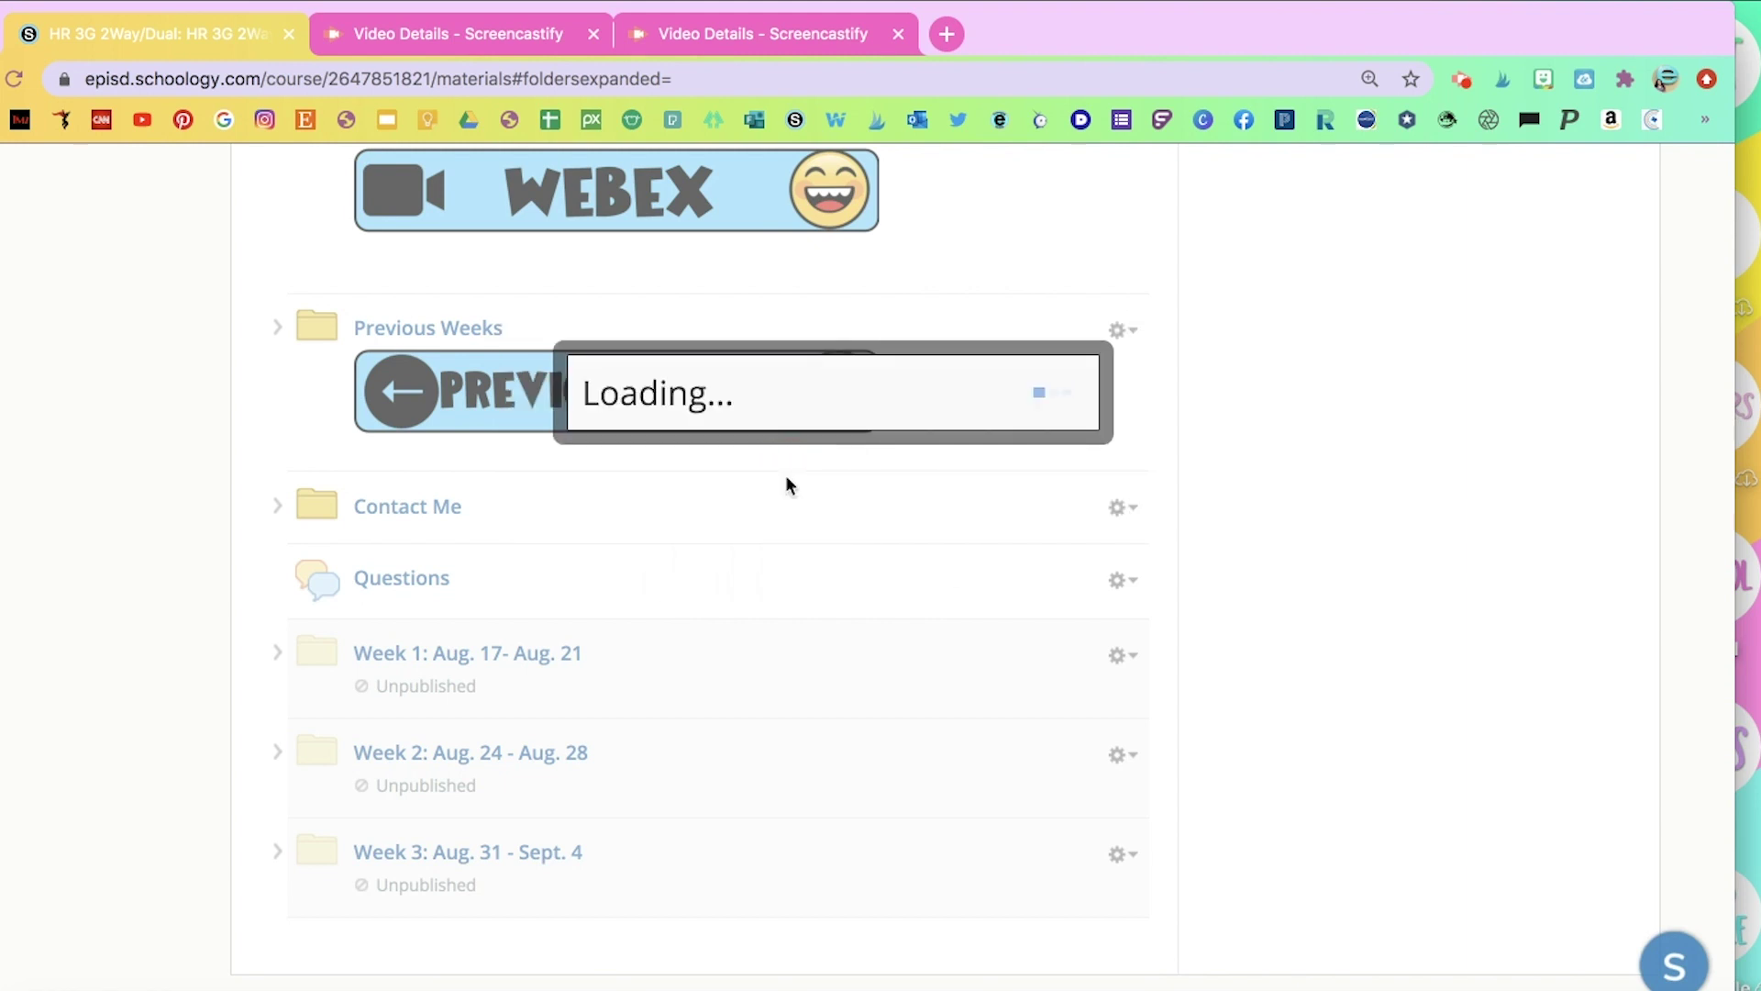
{"action": "scroll", "coordinate": [785, 475], "scroll_direction": "up", "scroll_amount": 3}
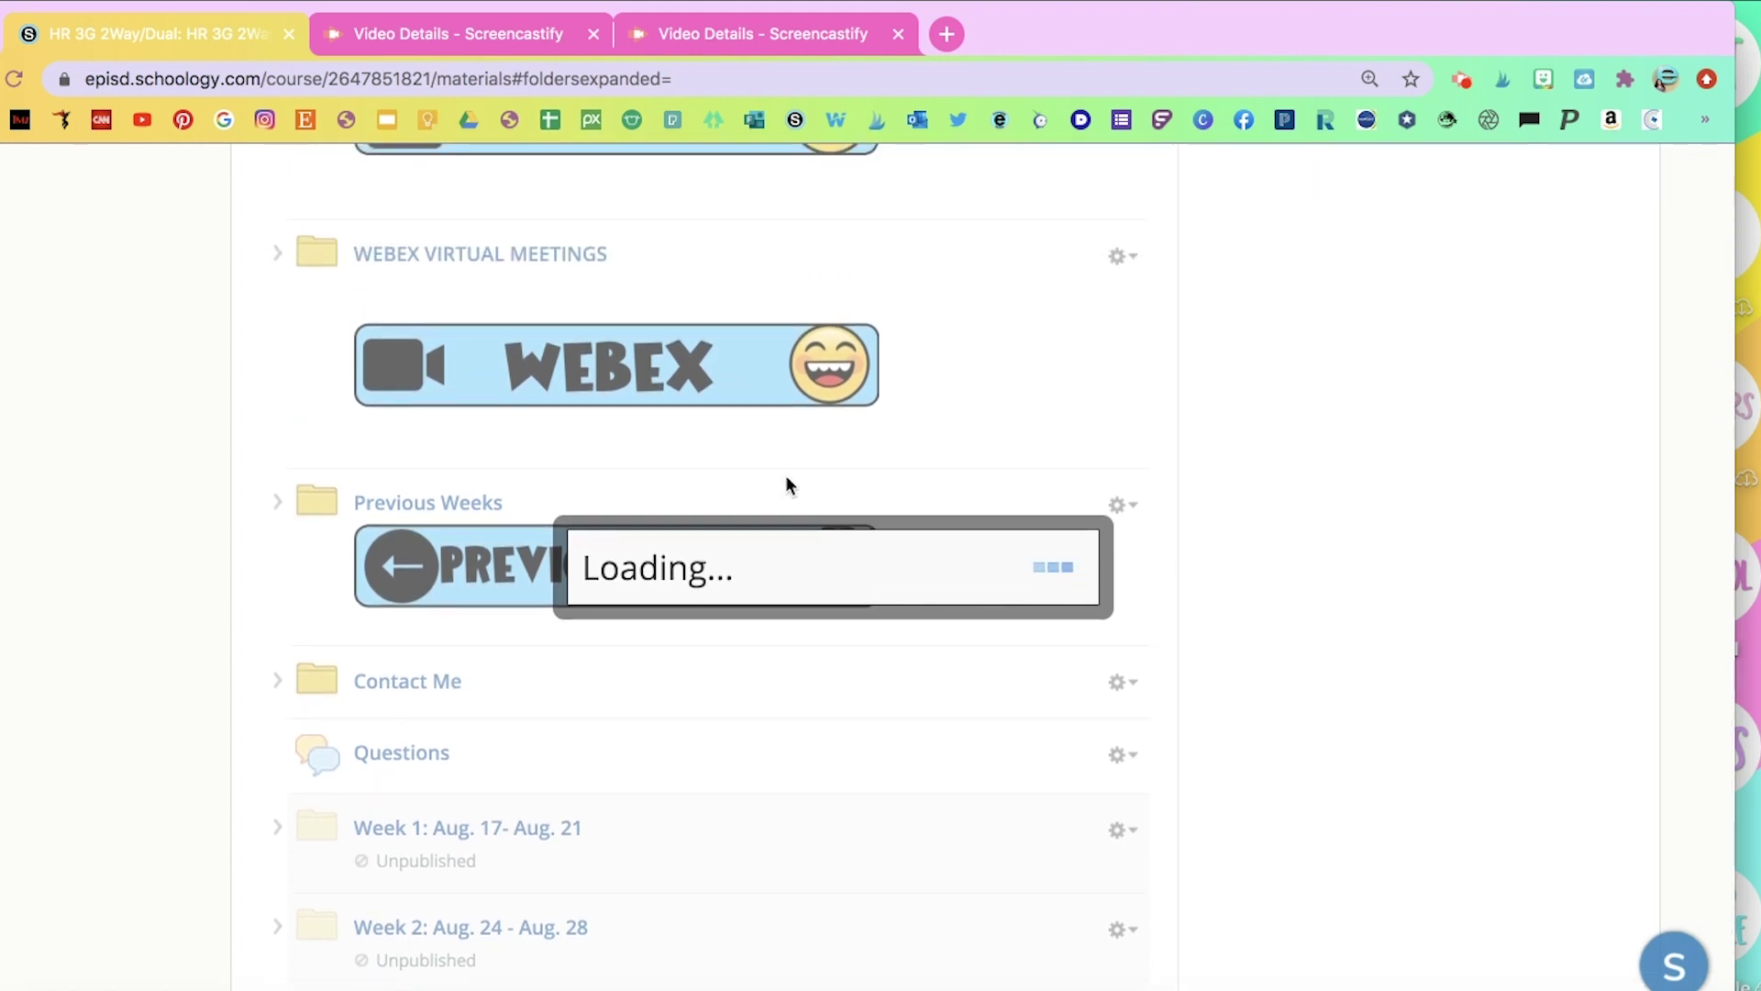
{"action": "scroll", "coordinate": [786, 477], "scroll_direction": "up", "scroll_amount": 3}
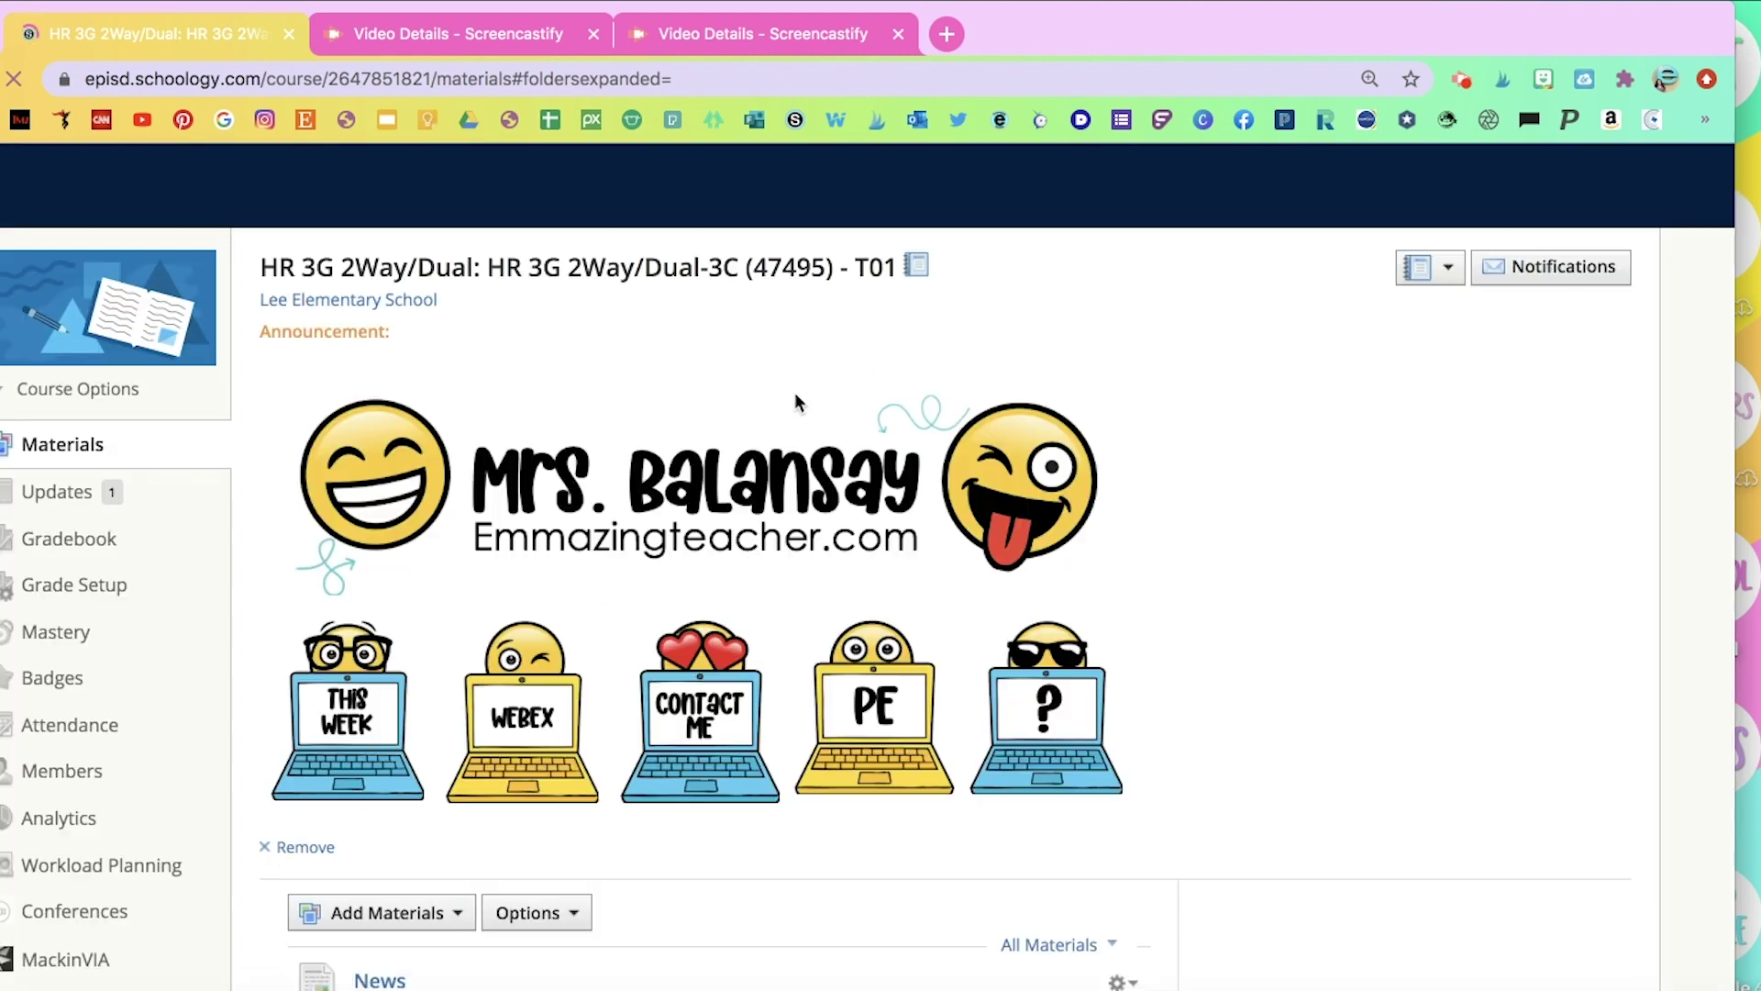
Open the This Week folder to check it holds the Week 1 folder.
{"action": "scroll", "coordinate": [795, 392], "scroll_direction": "down", "scroll_amount": 12}
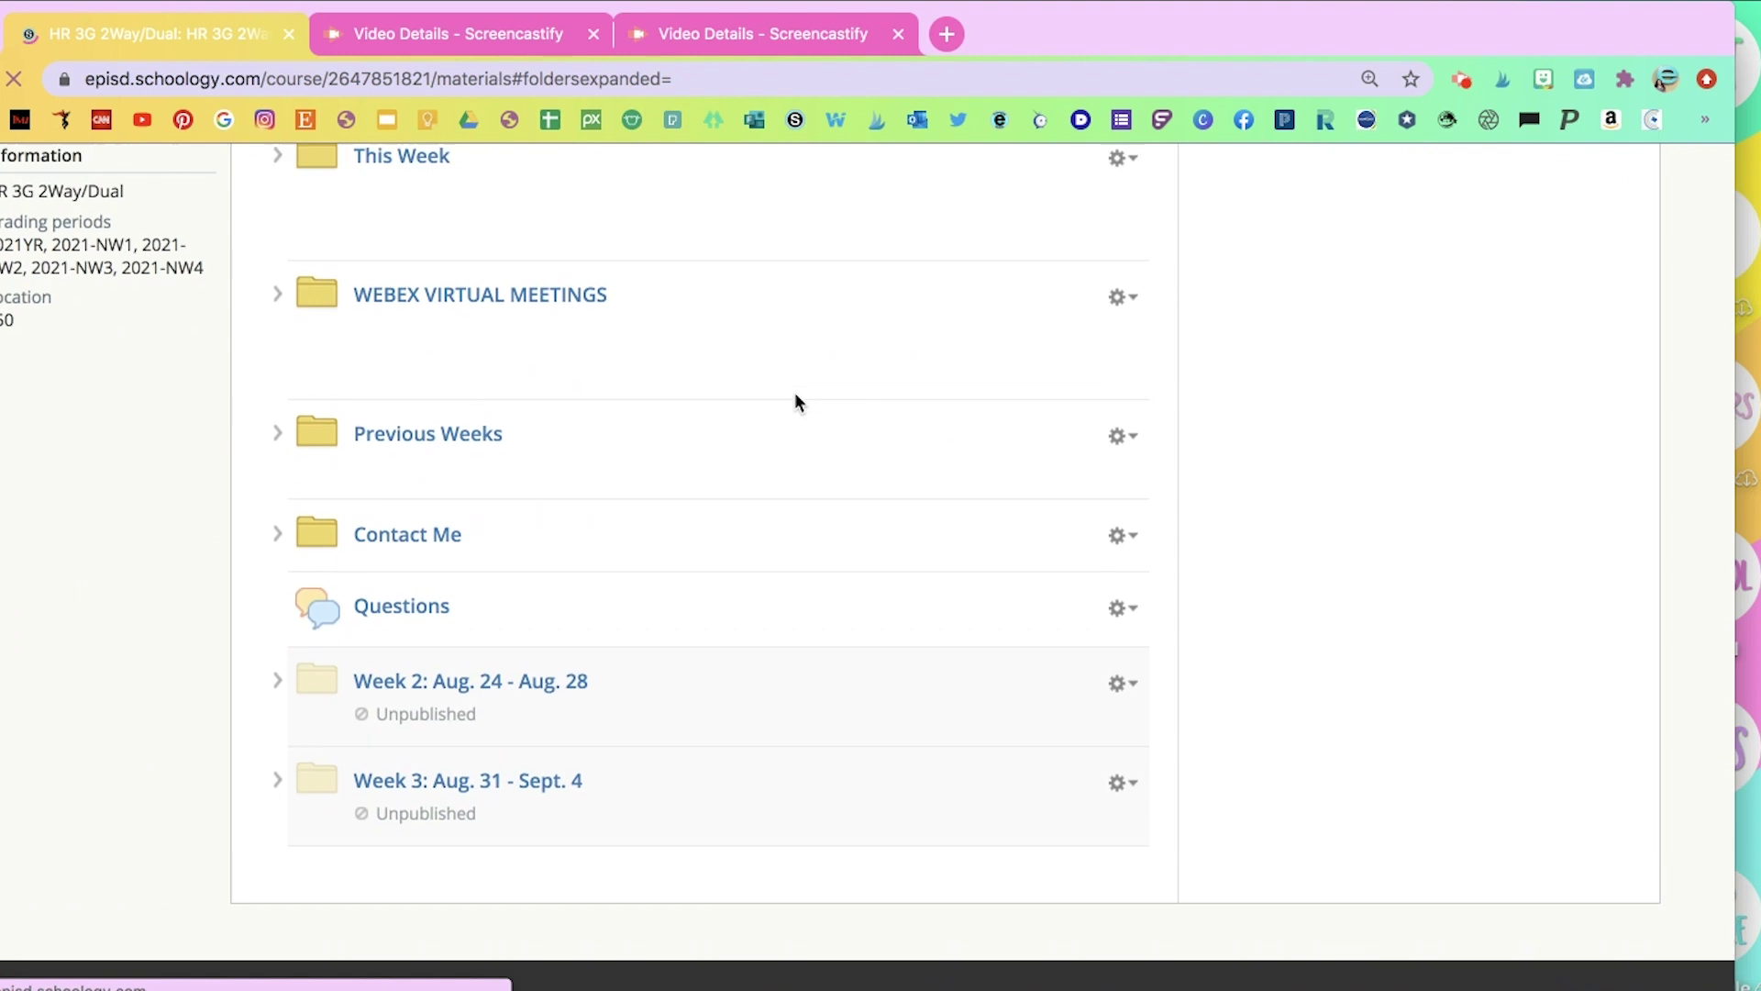
{"action": "scroll", "coordinate": [794, 392], "scroll_direction": "up", "scroll_amount": 3}
{"action": "scroll", "coordinate": [794, 392], "scroll_direction": "down", "scroll_amount": 4}
{"action": "scroll", "coordinate": [795, 392], "scroll_direction": "up", "scroll_amount": 3}
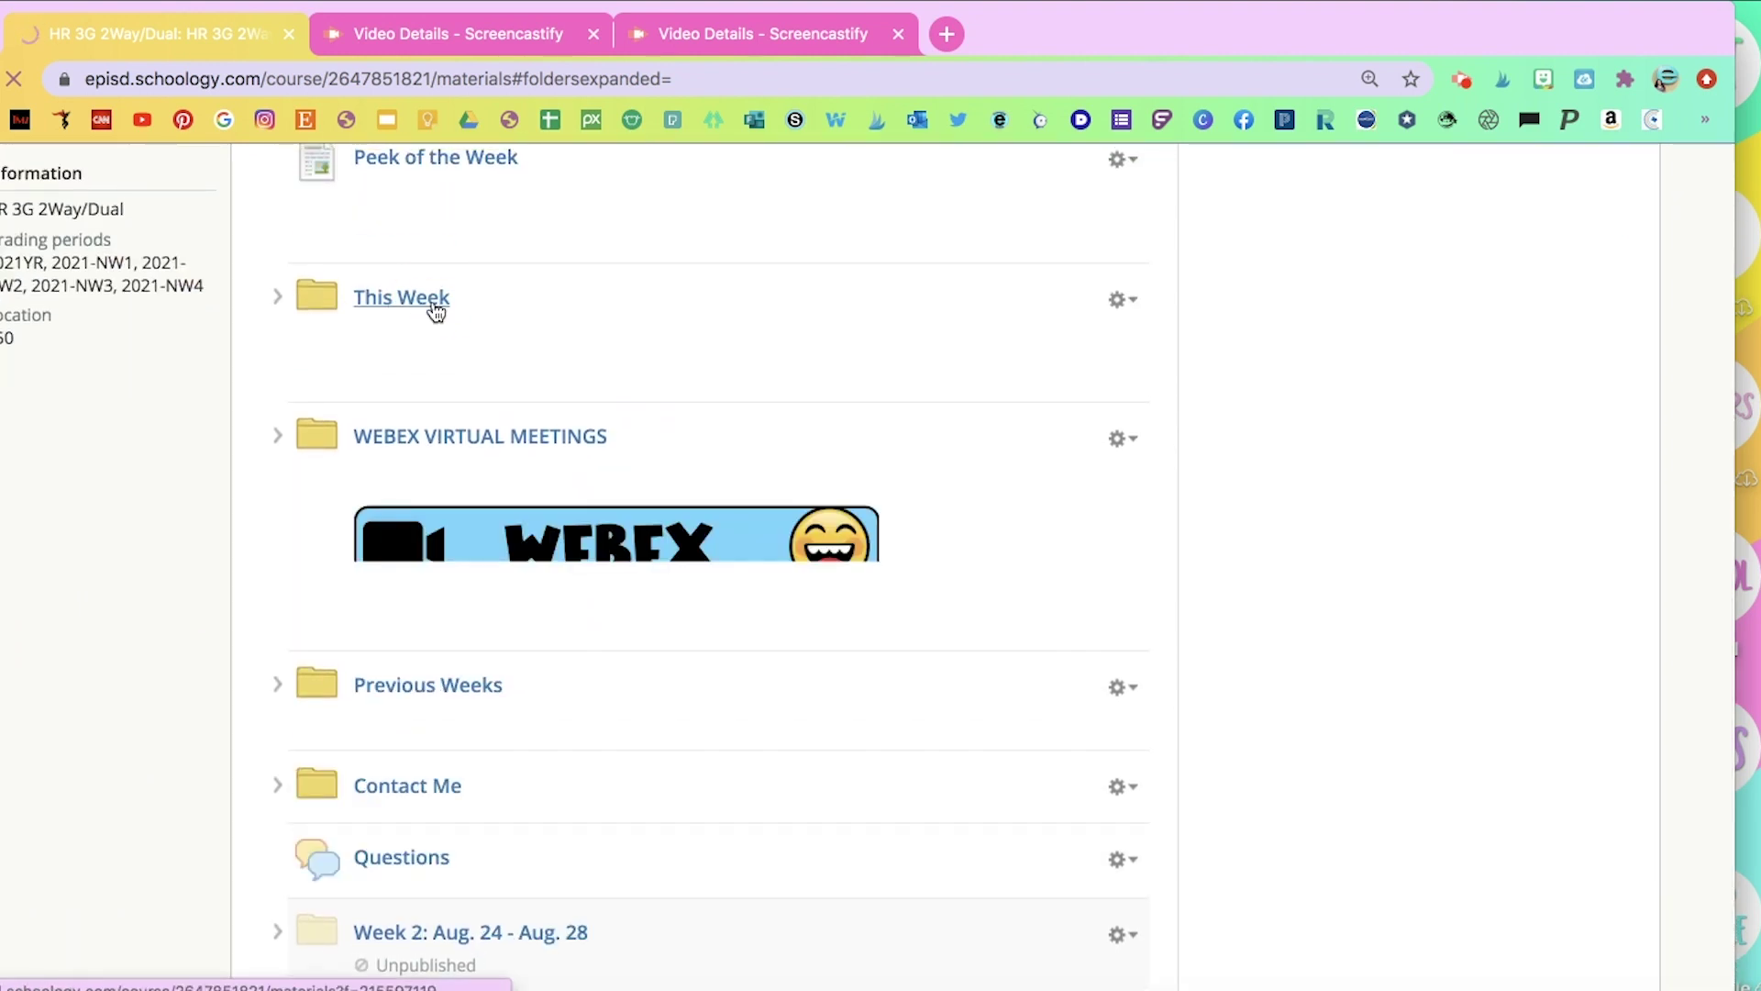
{"action": "scroll", "coordinate": [684, 465], "scroll_direction": "down", "scroll_amount": 3}
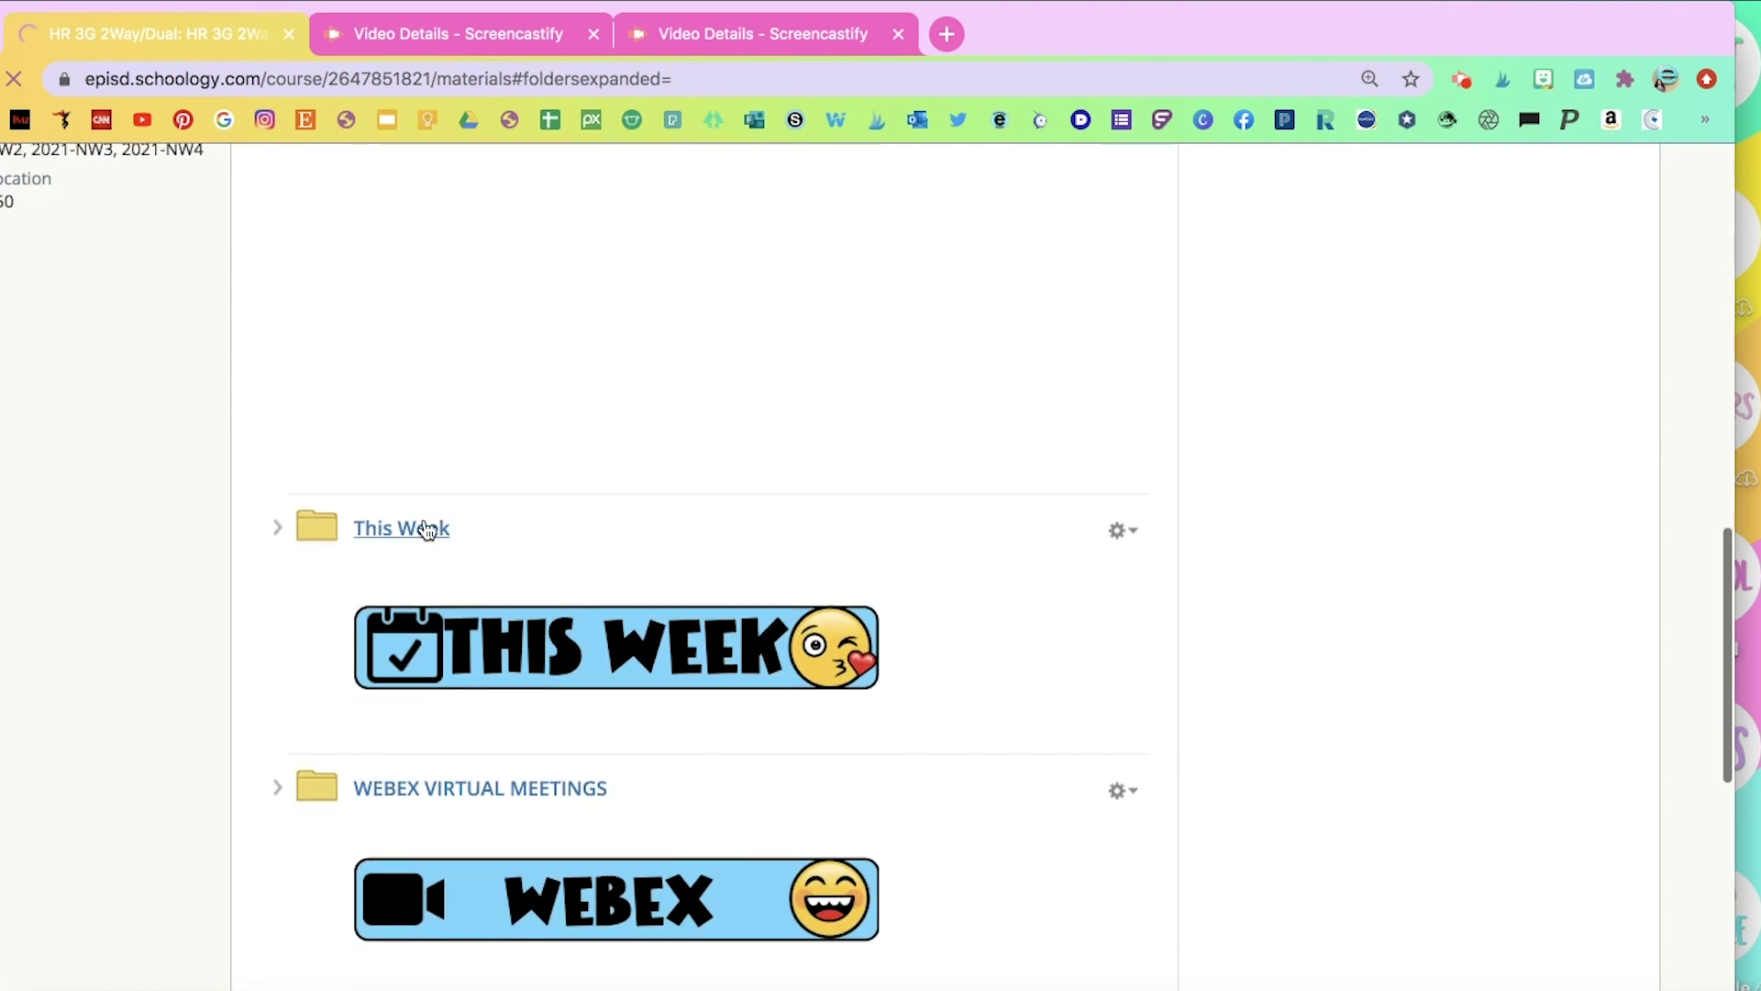
{"action": "left_click", "coordinate": [417, 530]}
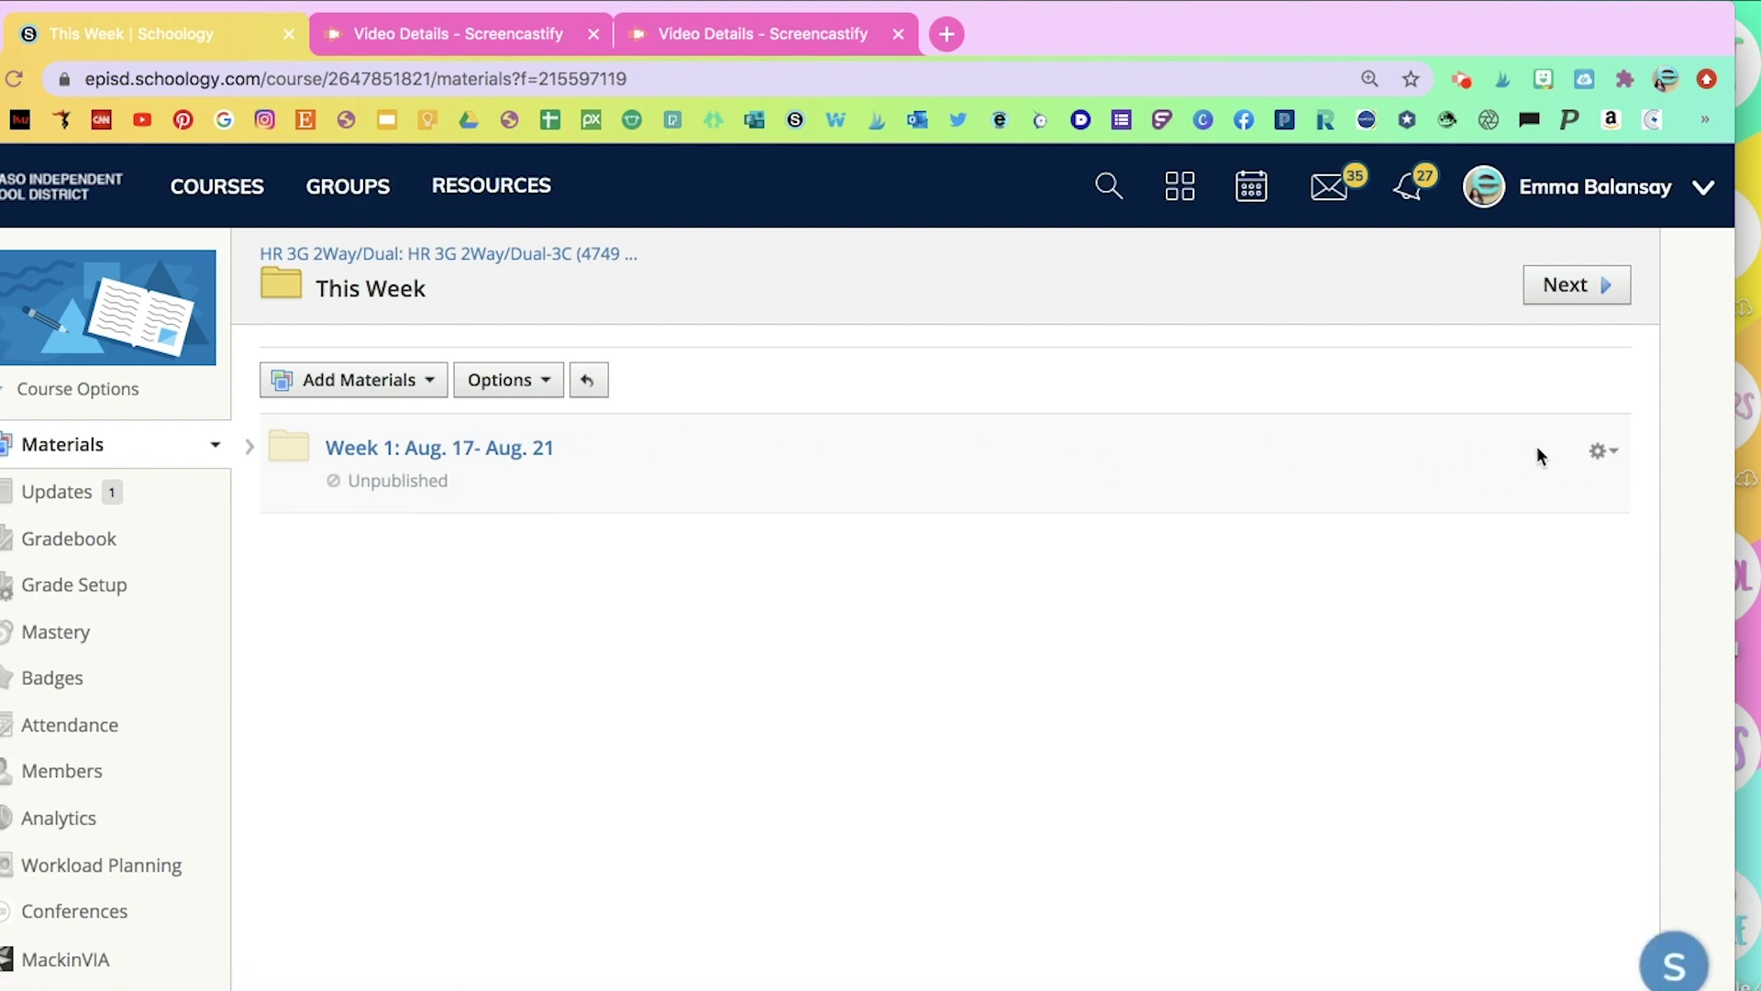
Move the Week 1 folder from This Week to the Previous Weeks destination.
{"action": "left_click", "coordinate": [1605, 451]}
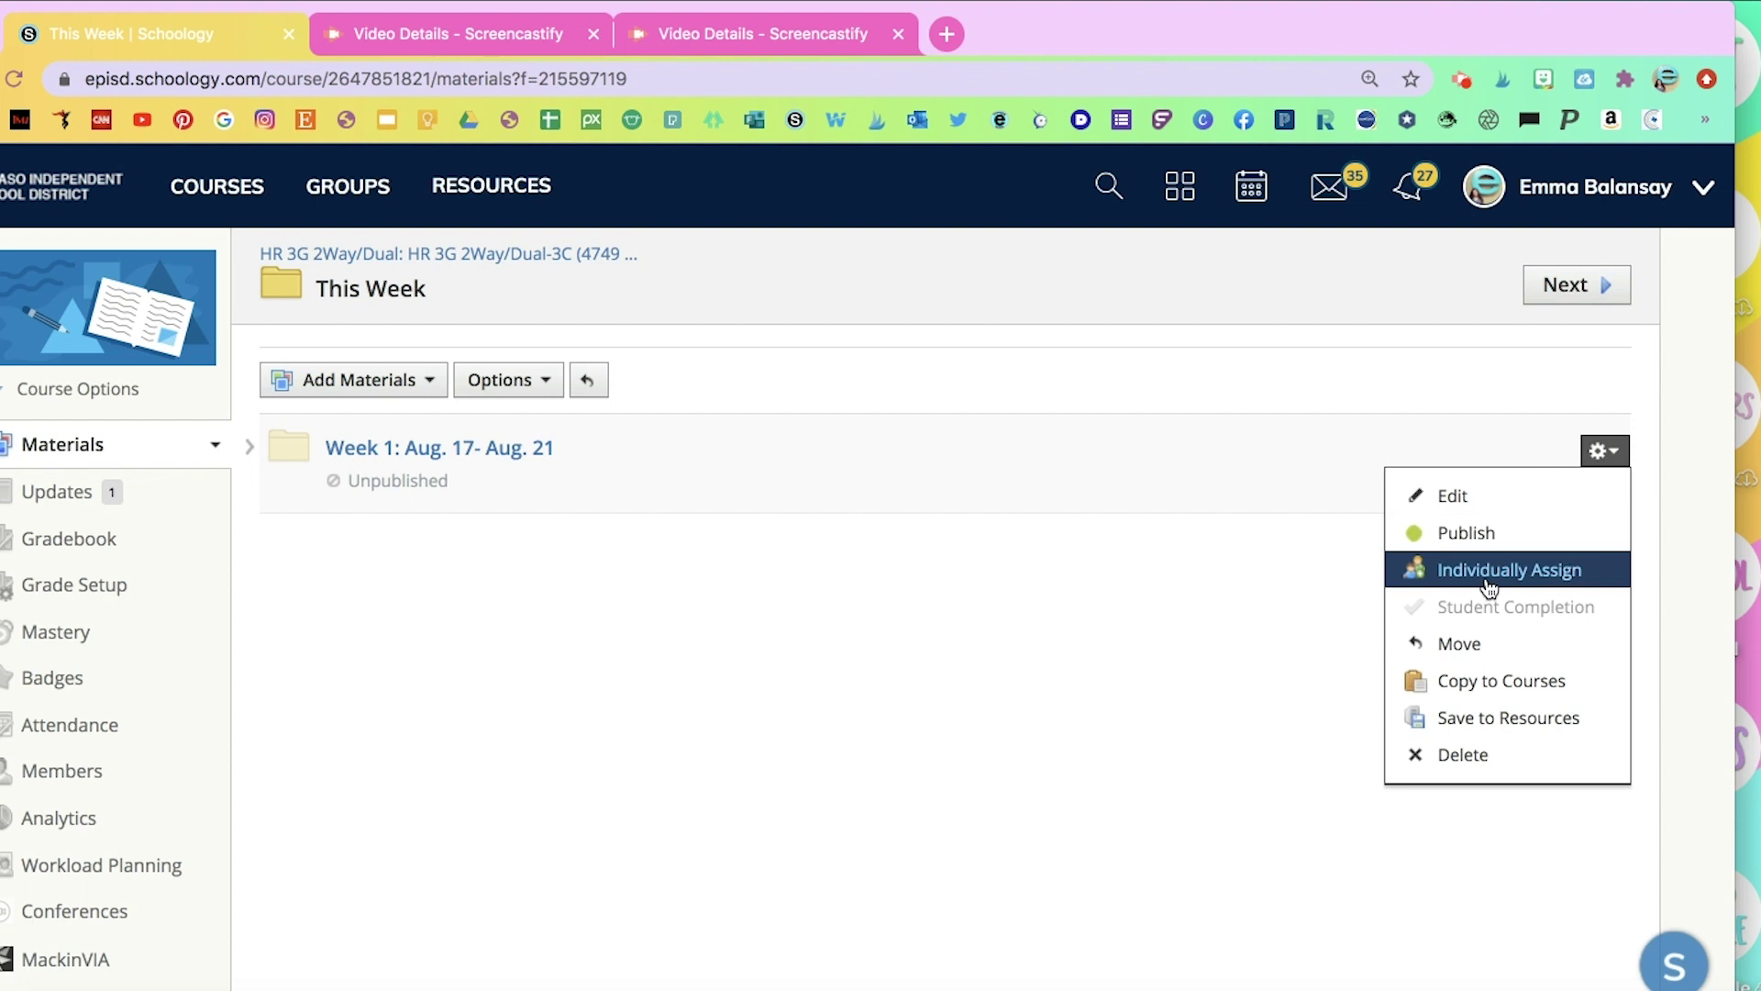
{"action": "left_click", "coordinate": [1477, 644]}
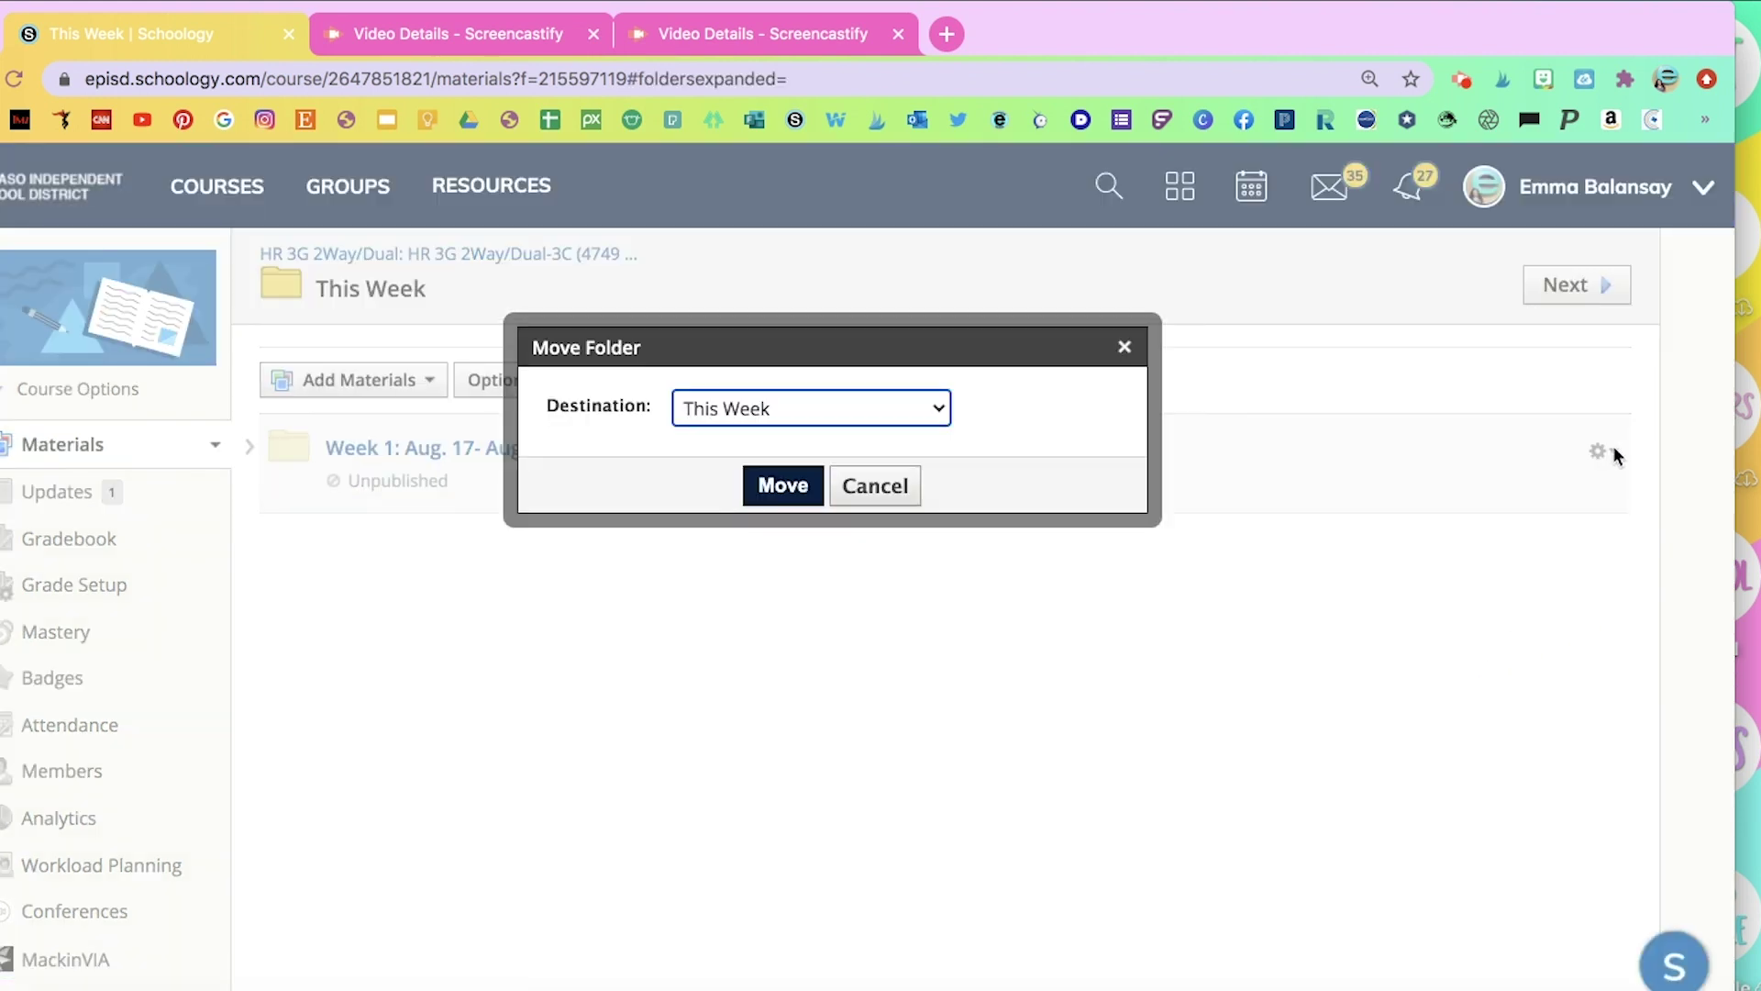
{"action": "left_click", "coordinate": [943, 409]}
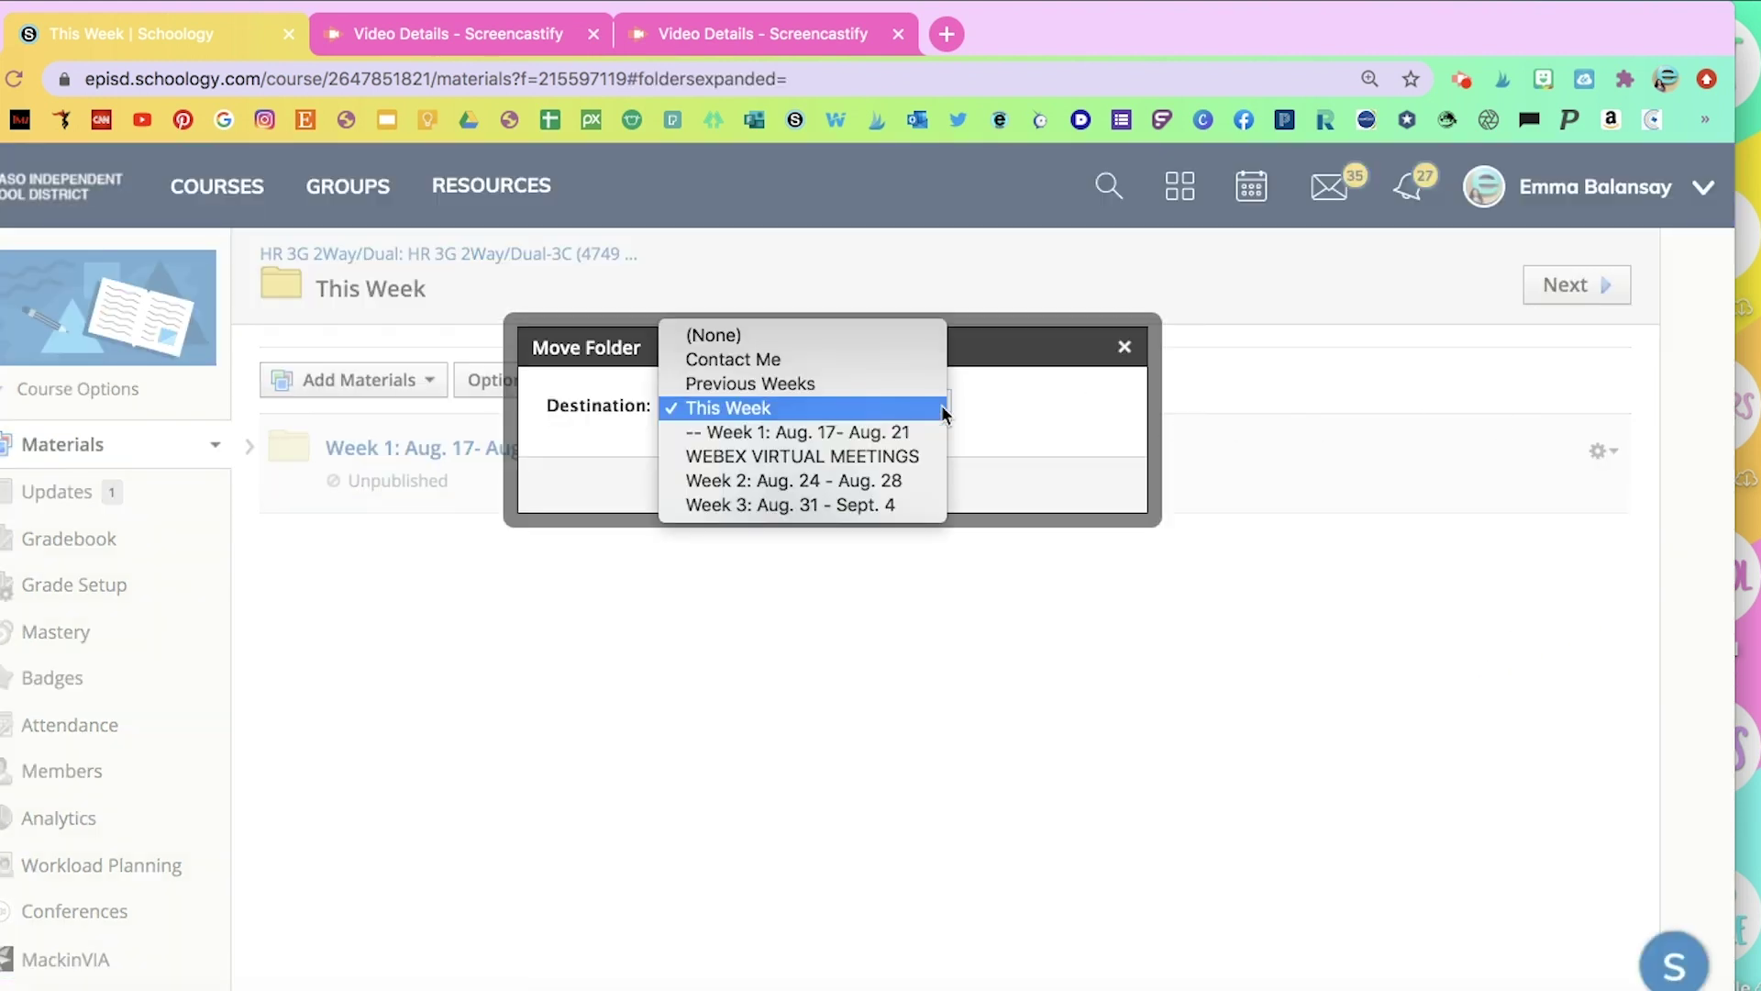
{"action": "left_click", "coordinate": [897, 383]}
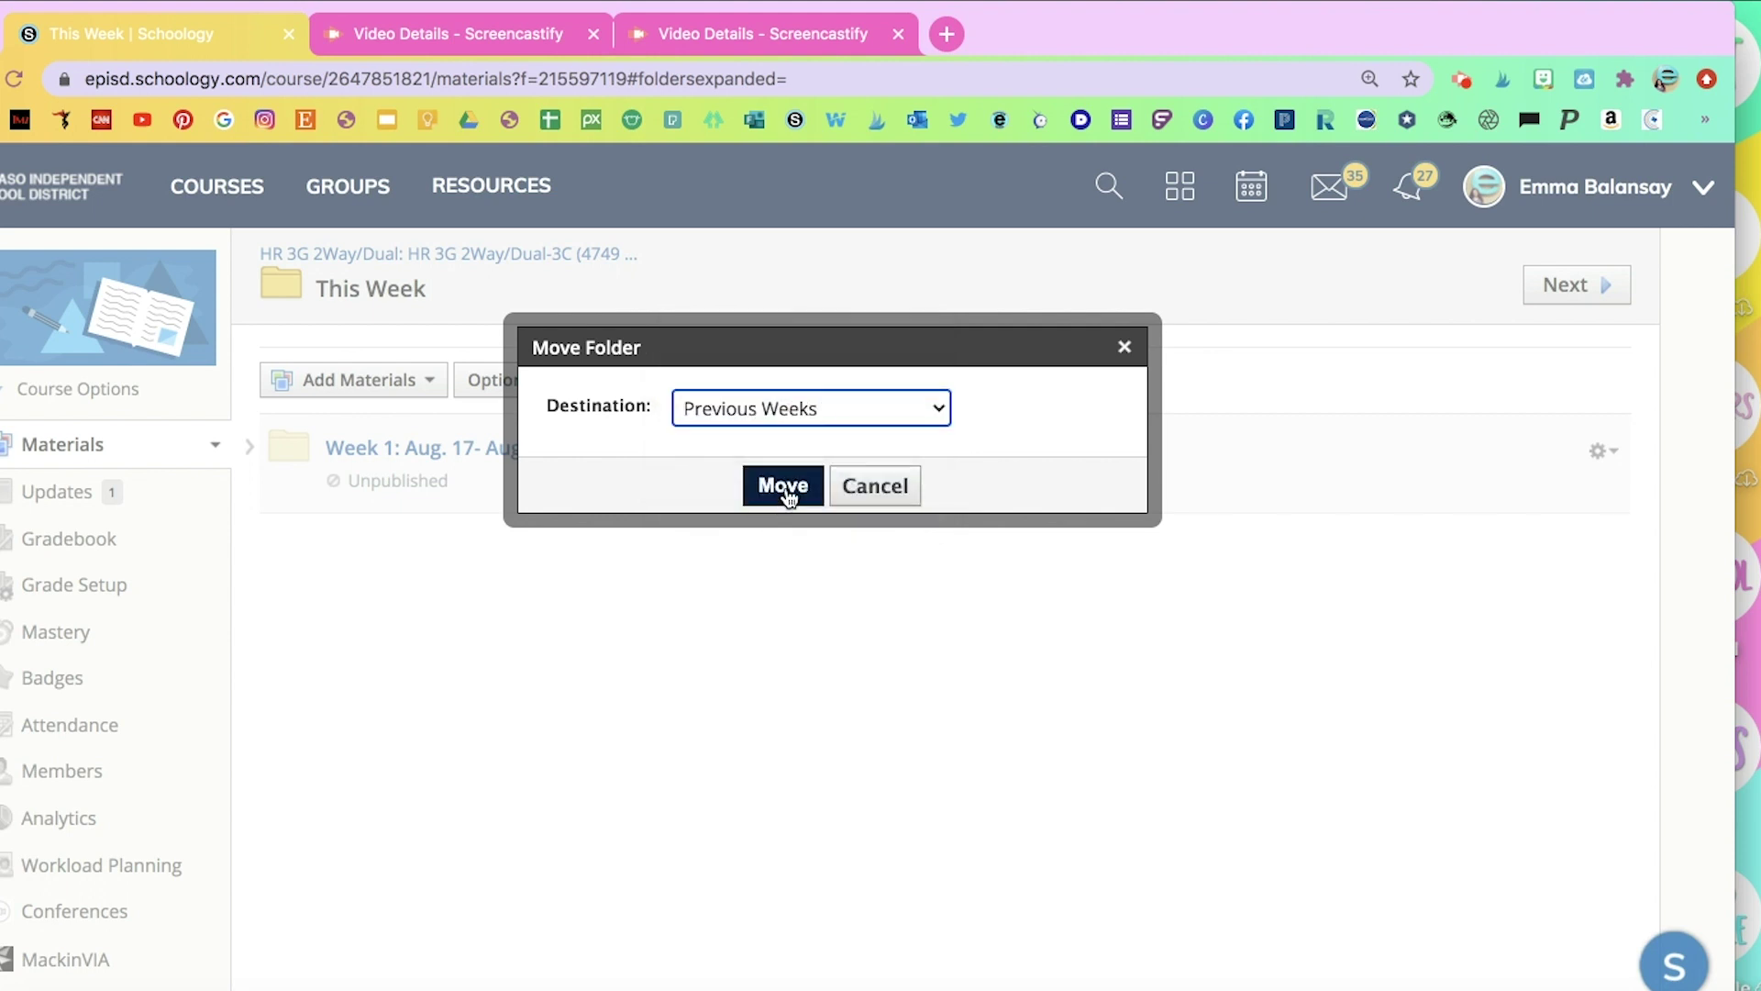
{"action": "left_click", "coordinate": [785, 486]}
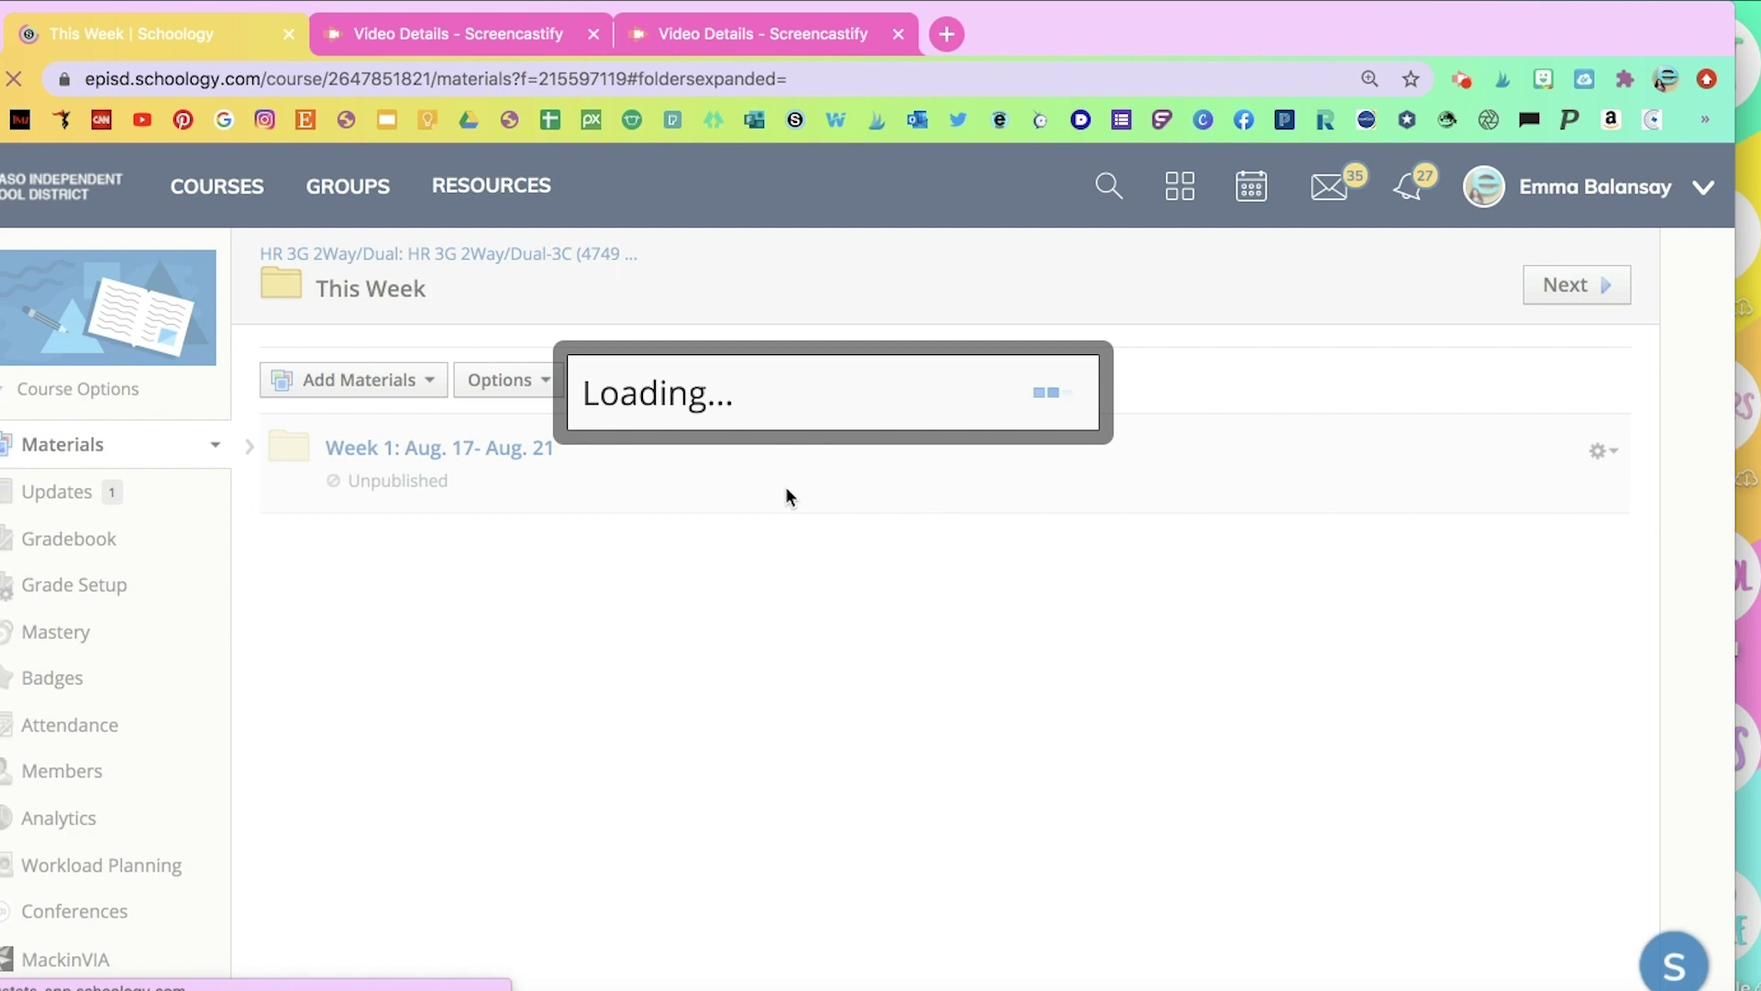
{"action": "scroll", "coordinate": [786, 496], "scroll_direction": "down", "scroll_amount": 5}
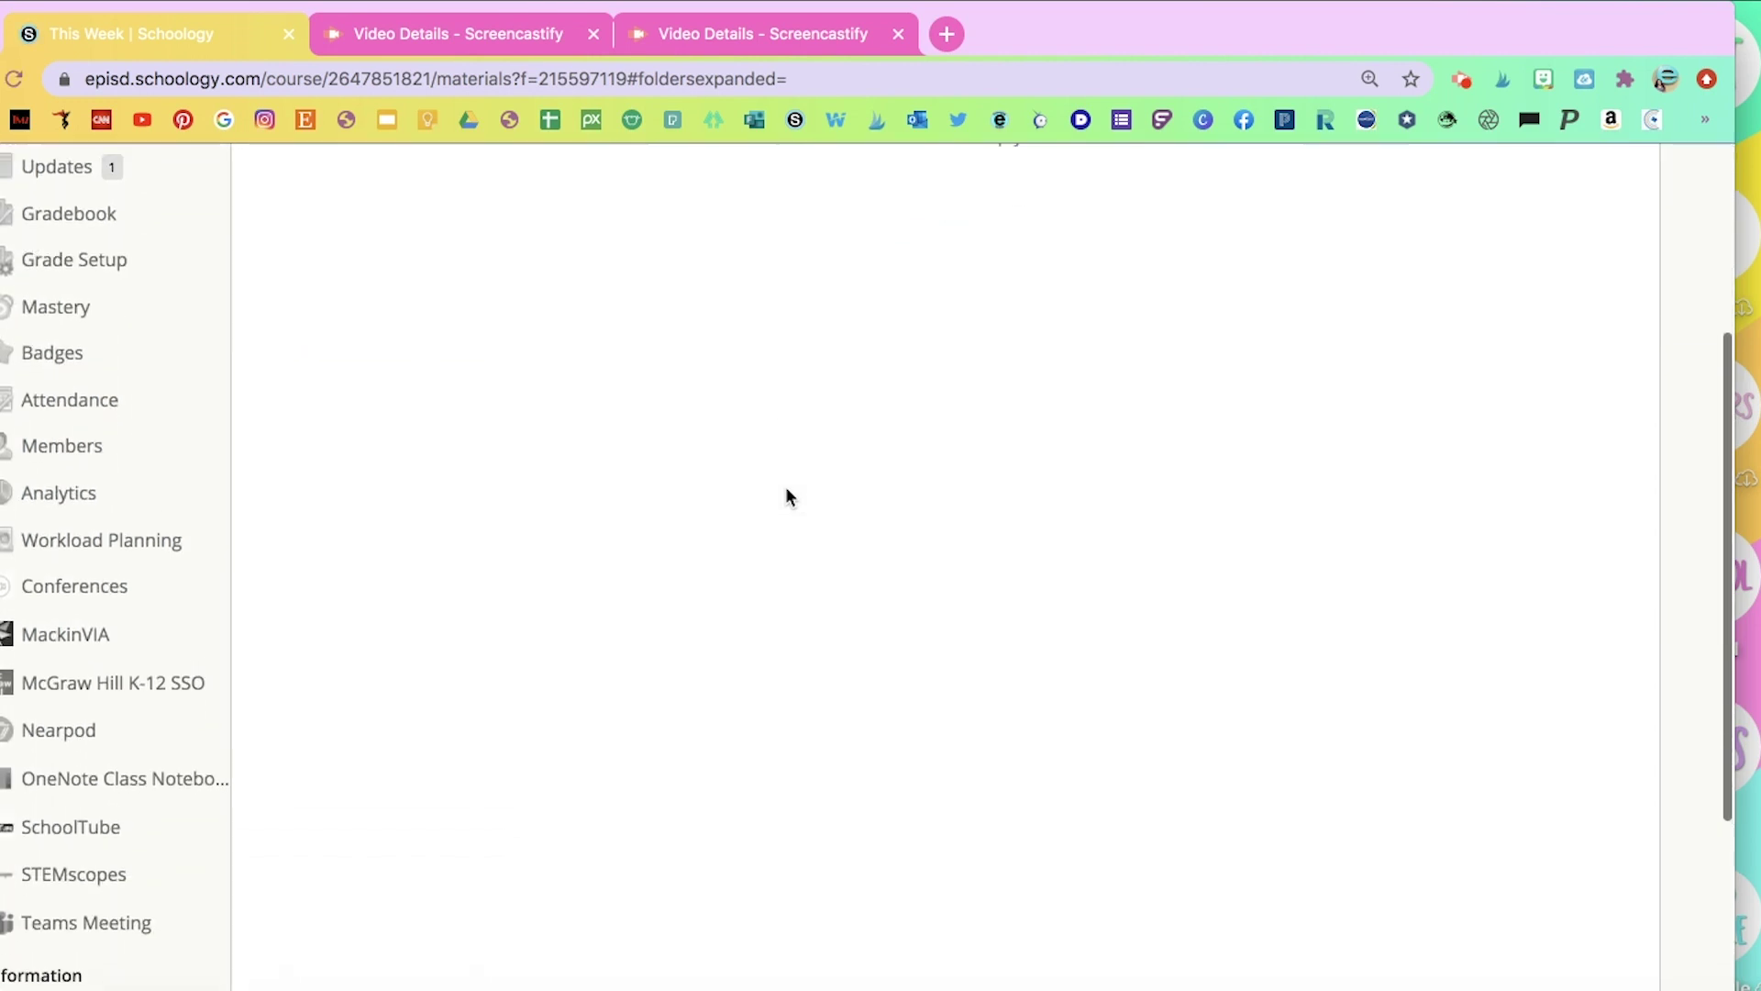
{"action": "scroll", "coordinate": [786, 495], "scroll_direction": "up", "scroll_amount": 4}
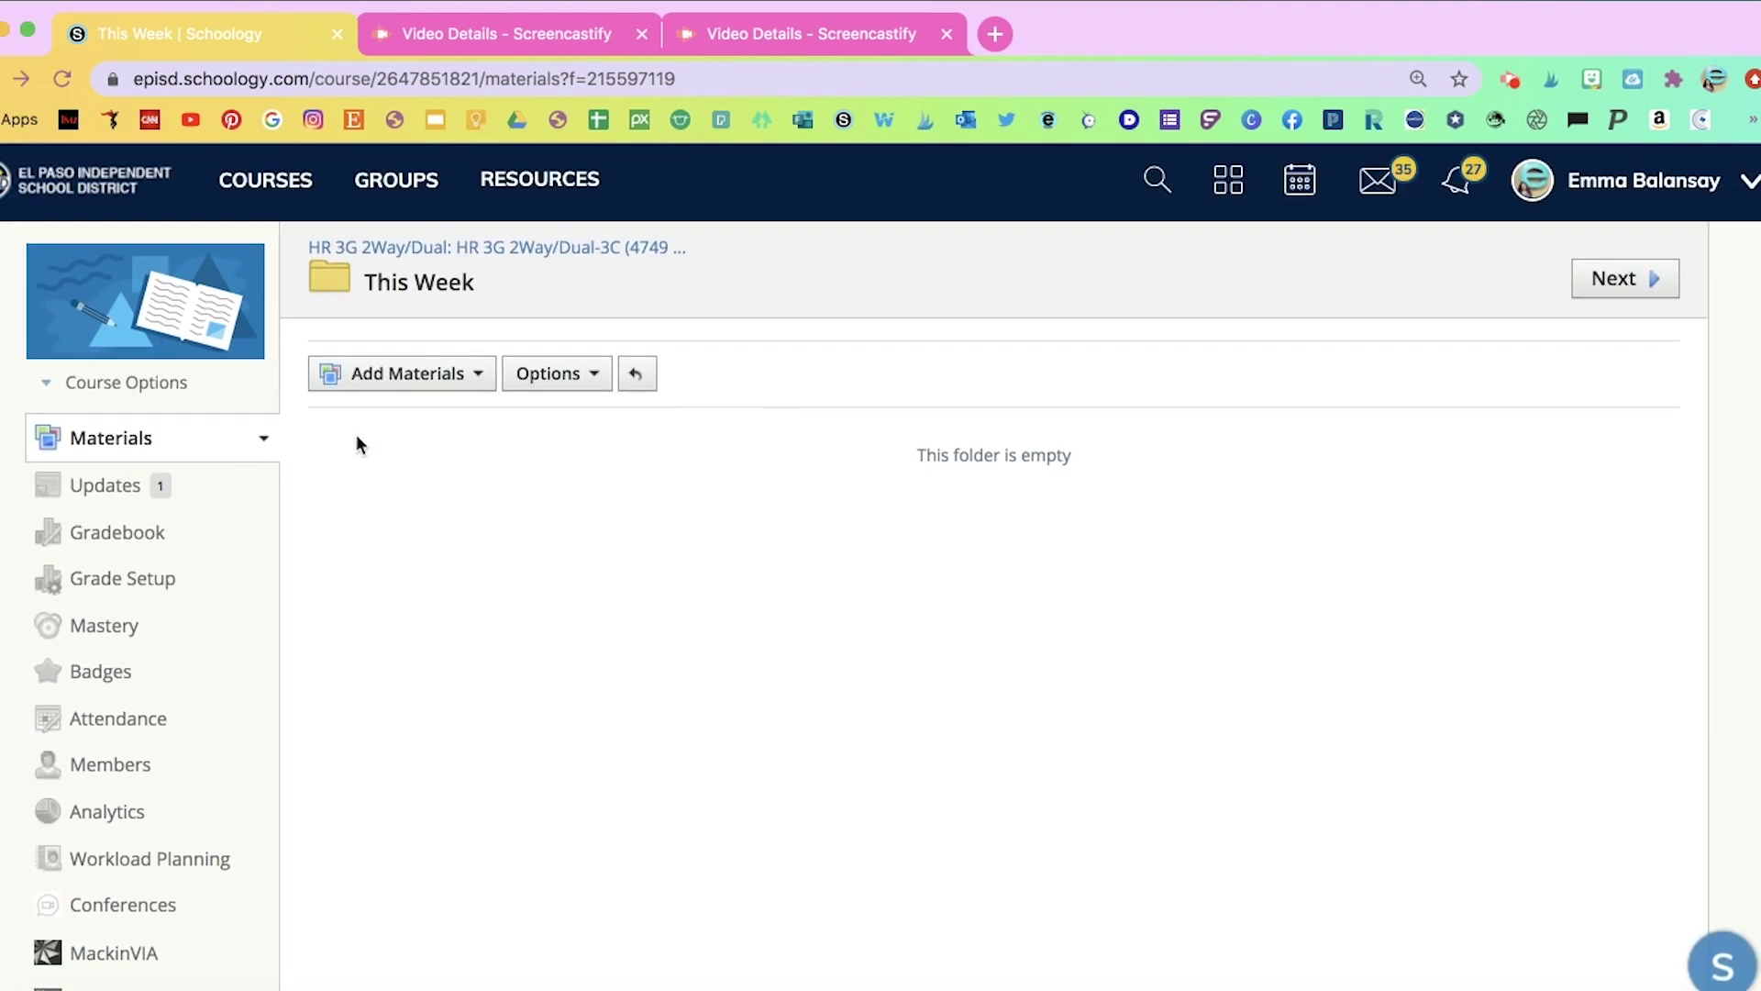
{"action": "scroll", "coordinate": [356, 443], "scroll_direction": "down", "scroll_amount": 1}
Return to the course Materials page and look over the reorganised list.
{"action": "scroll", "coordinate": [356, 444], "scroll_direction": "up", "scroll_amount": 1}
{"action": "left_click", "coordinate": [101, 431]}
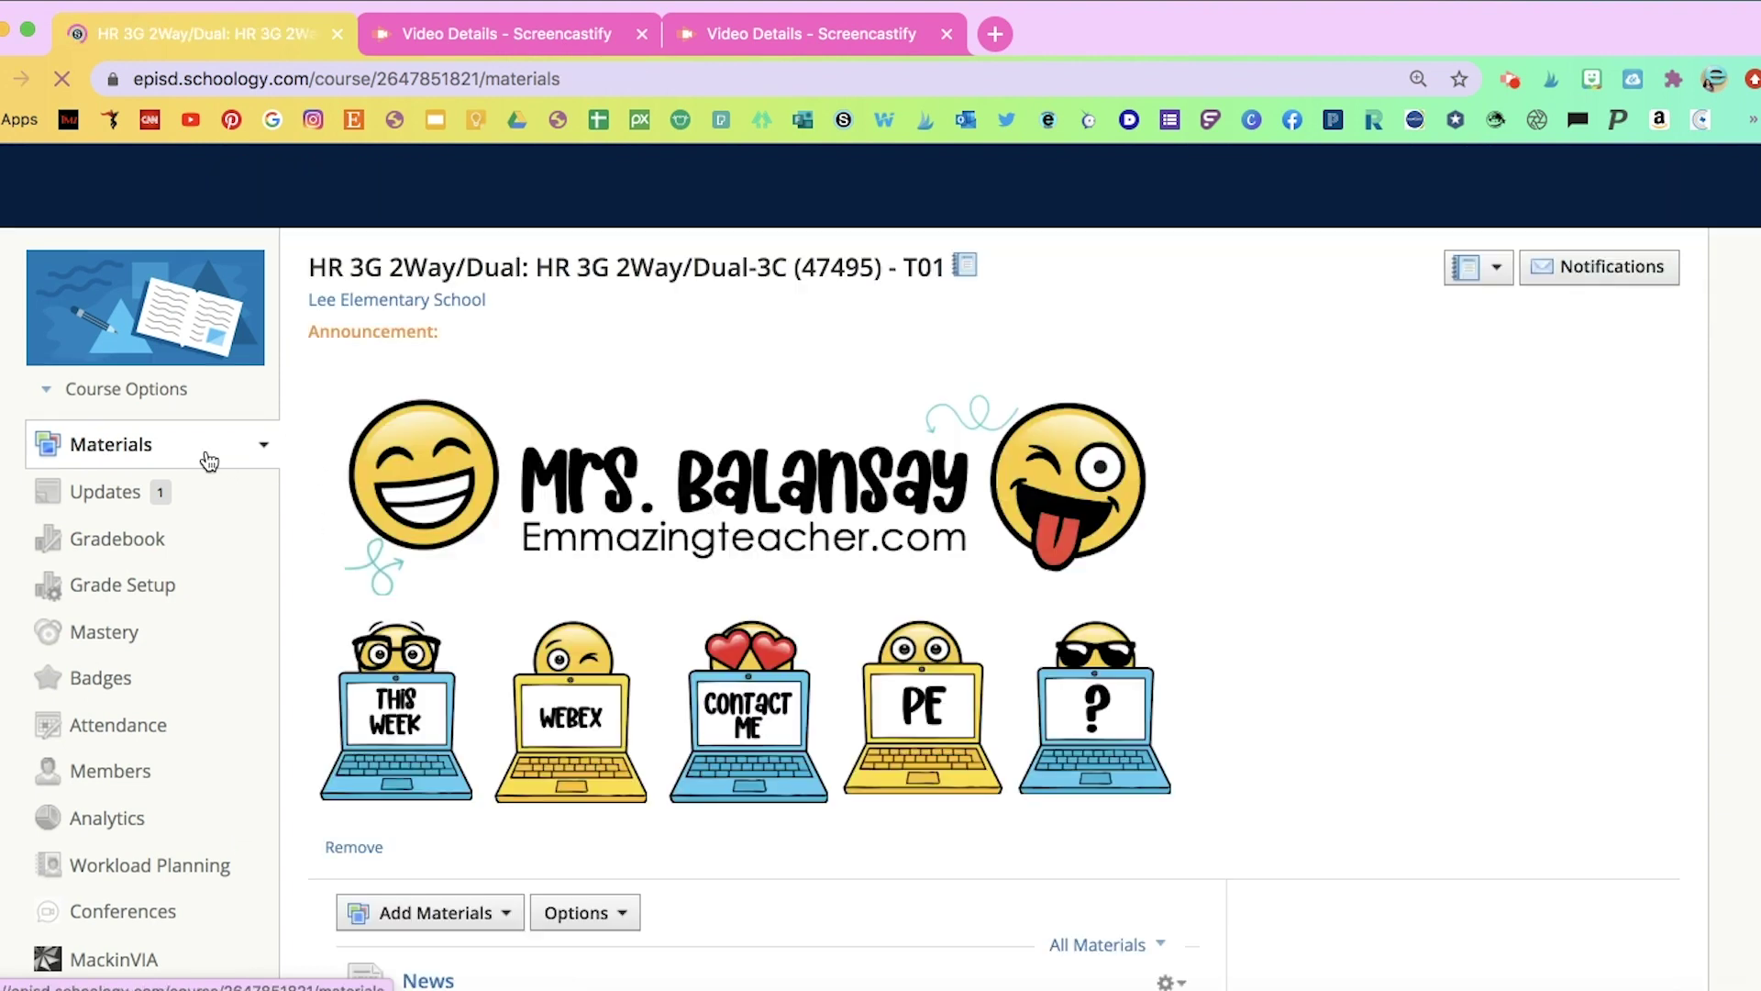
{"action": "scroll", "coordinate": [506, 614], "scroll_direction": "down", "scroll_amount": 5}
{"action": "scroll", "coordinate": [515, 636], "scroll_direction": "down", "scroll_amount": 6}
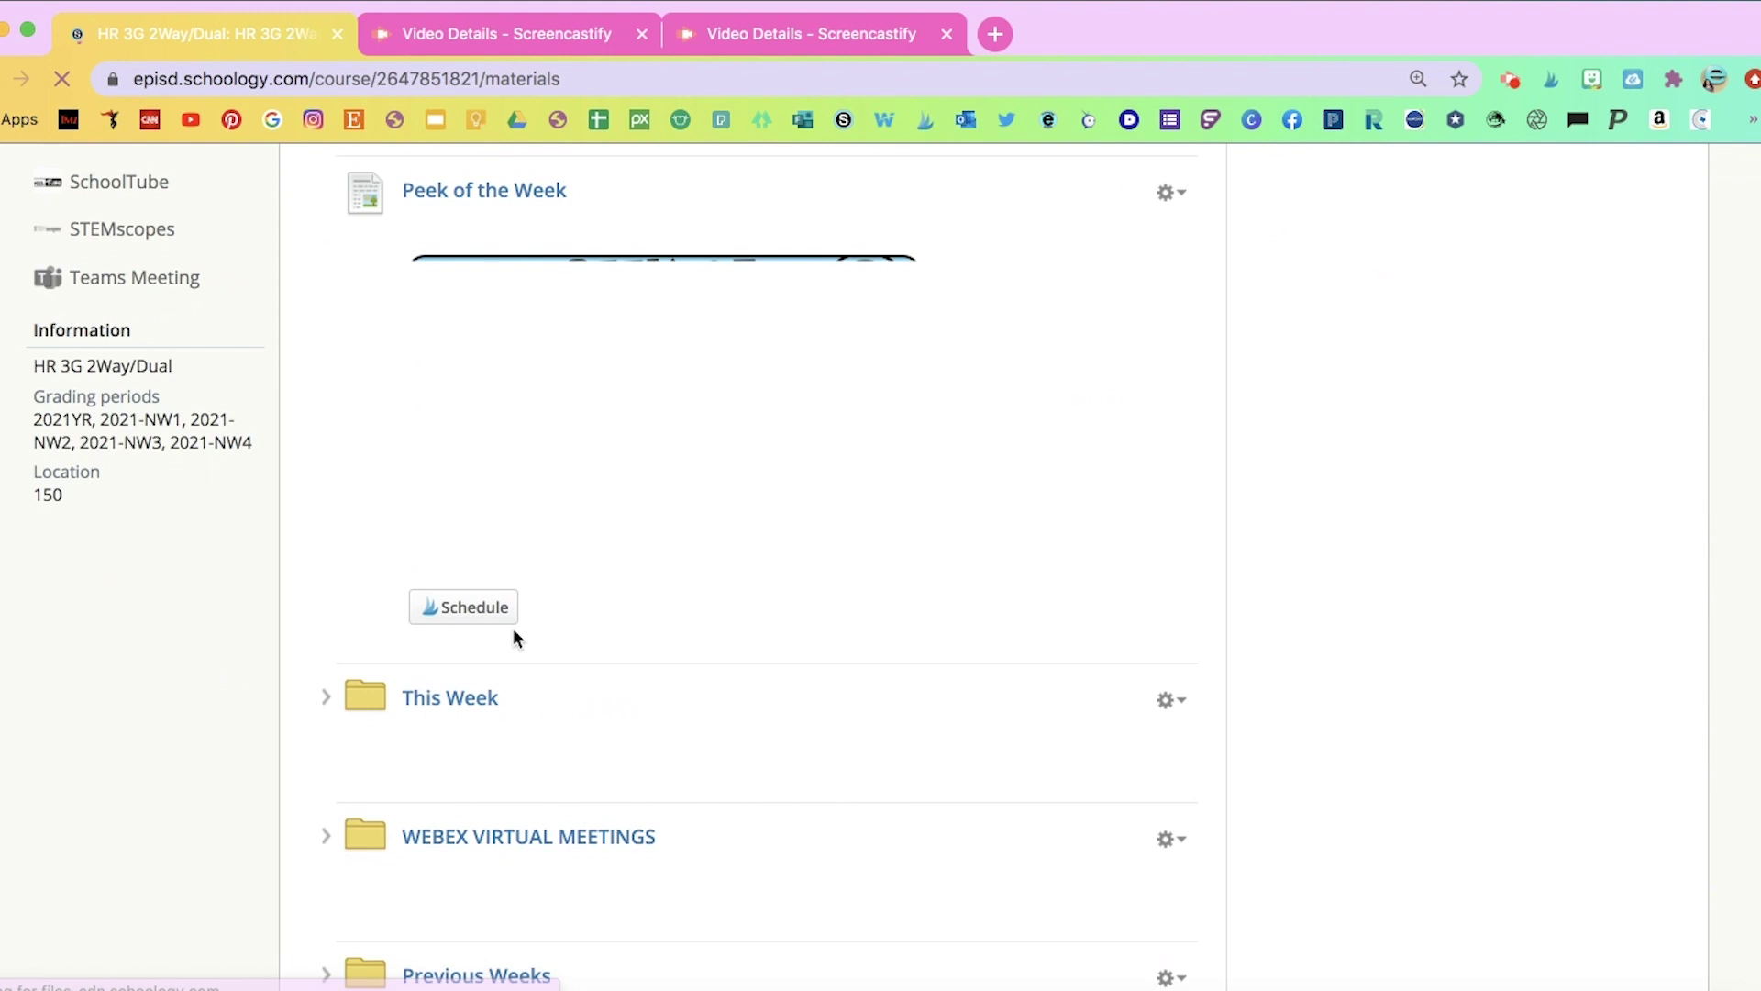
{"action": "scroll", "coordinate": [514, 627], "scroll_direction": "up", "scroll_amount": 8}
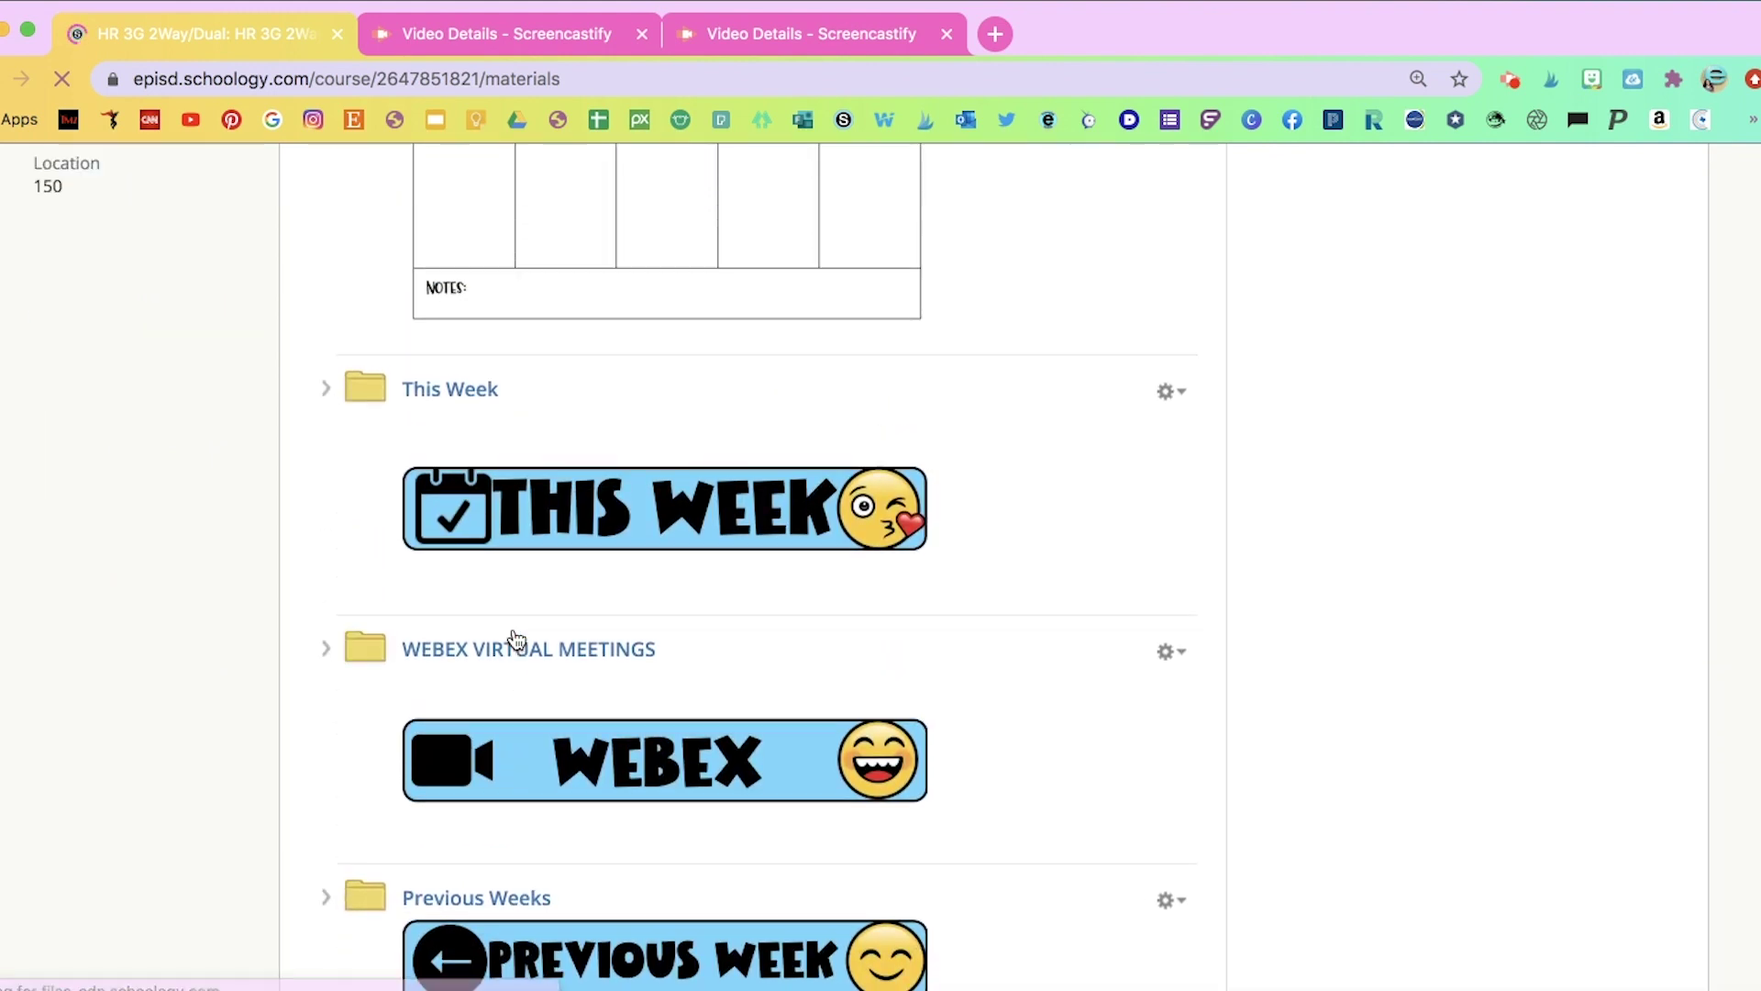
{"action": "scroll", "coordinate": [513, 627], "scroll_direction": "up", "scroll_amount": 1}
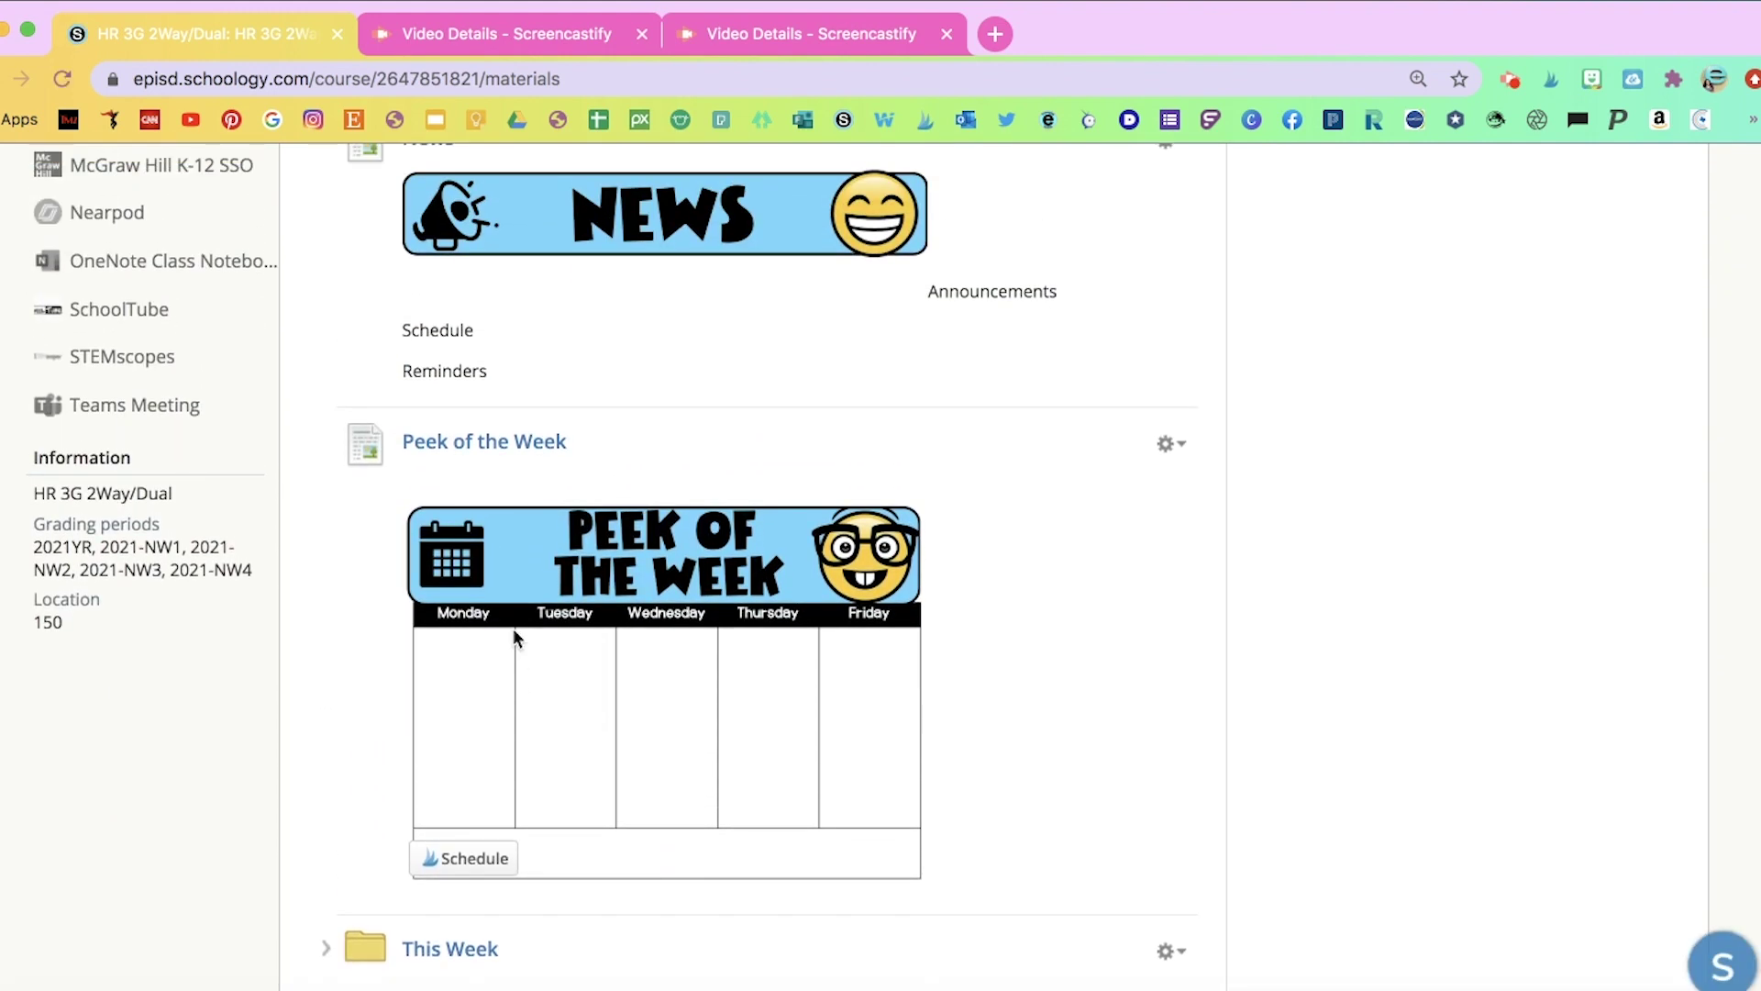
{"action": "mouse_move", "coordinate": [708, 624]}
{"action": "scroll", "coordinate": [650, 662], "scroll_direction": "up", "scroll_amount": 5}
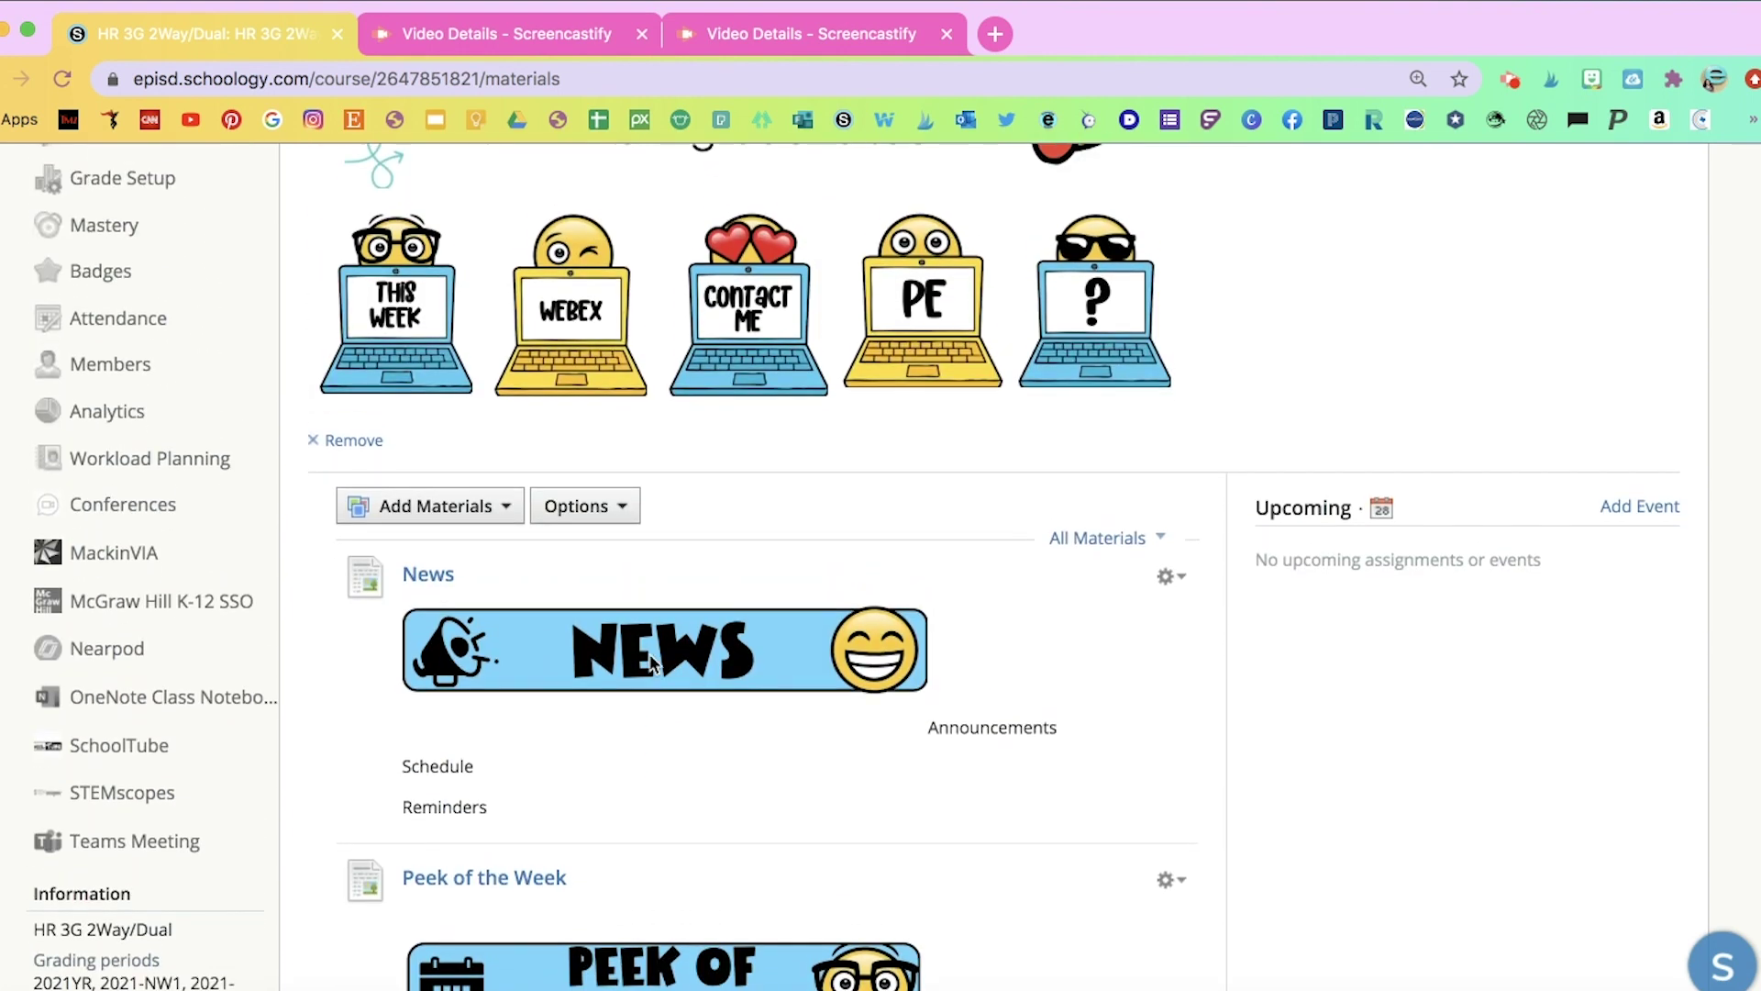
{"action": "scroll", "coordinate": [651, 660], "scroll_direction": "up", "scroll_amount": 2}
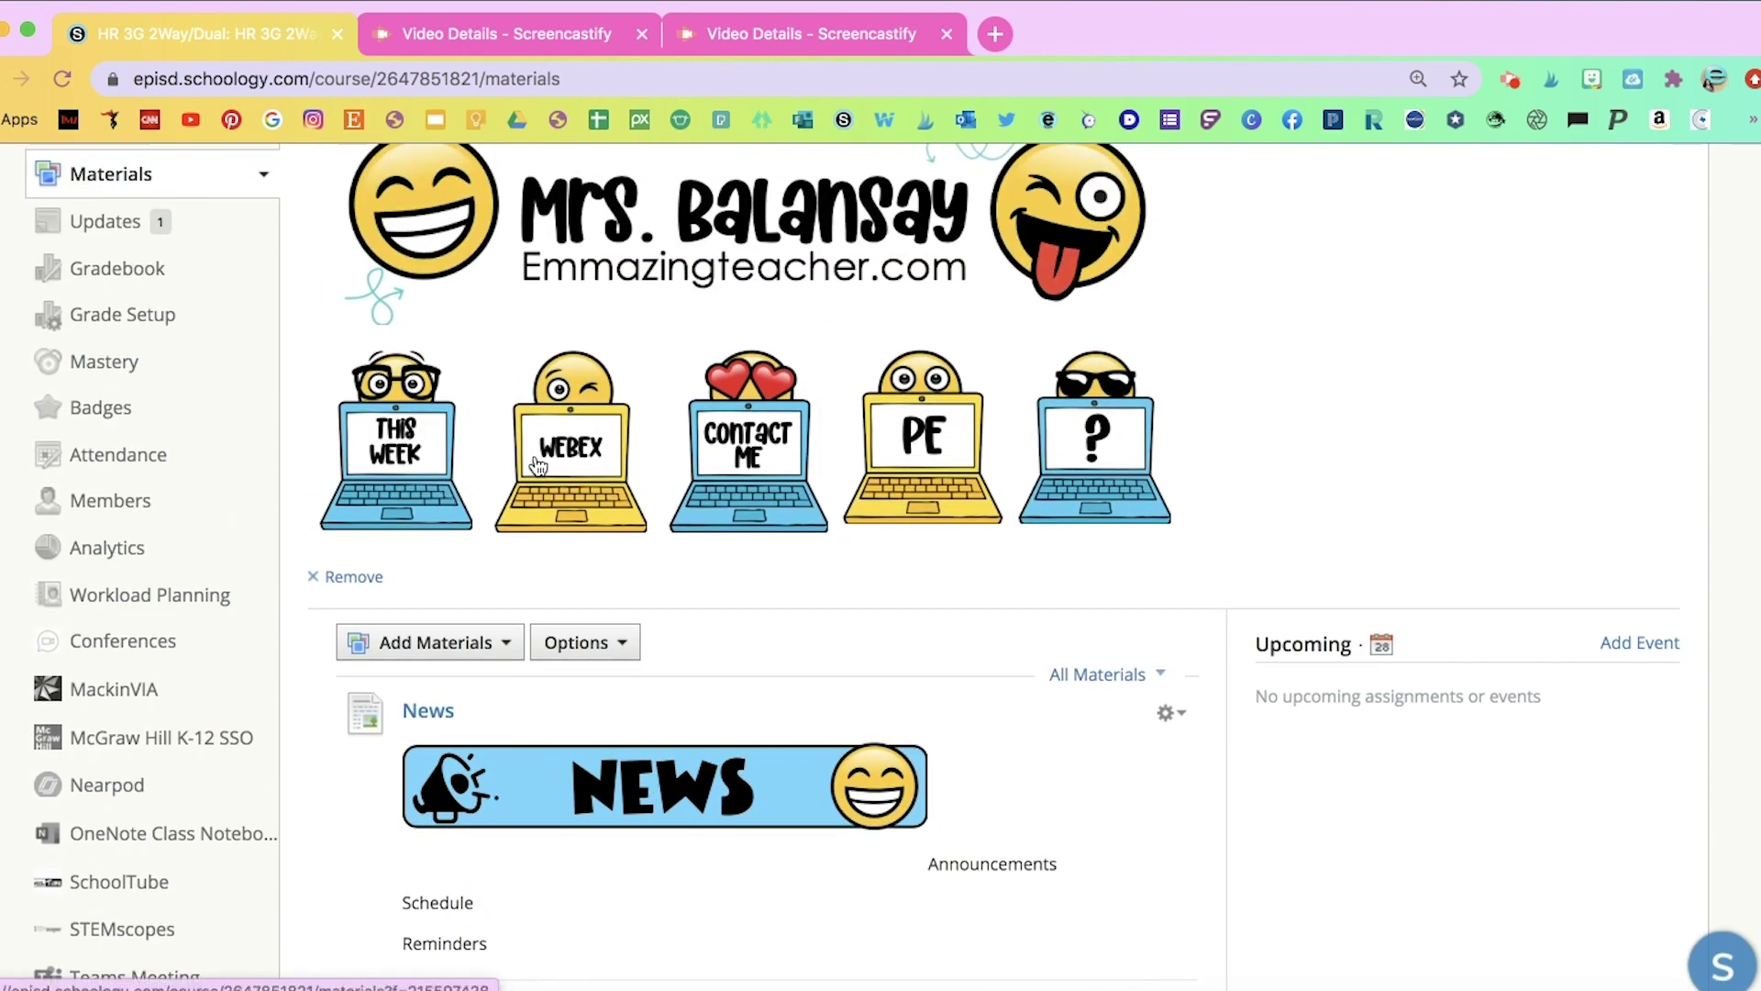
Test the This Week banner link, then go back to the materials page.
{"action": "left_click", "coordinate": [393, 470]}
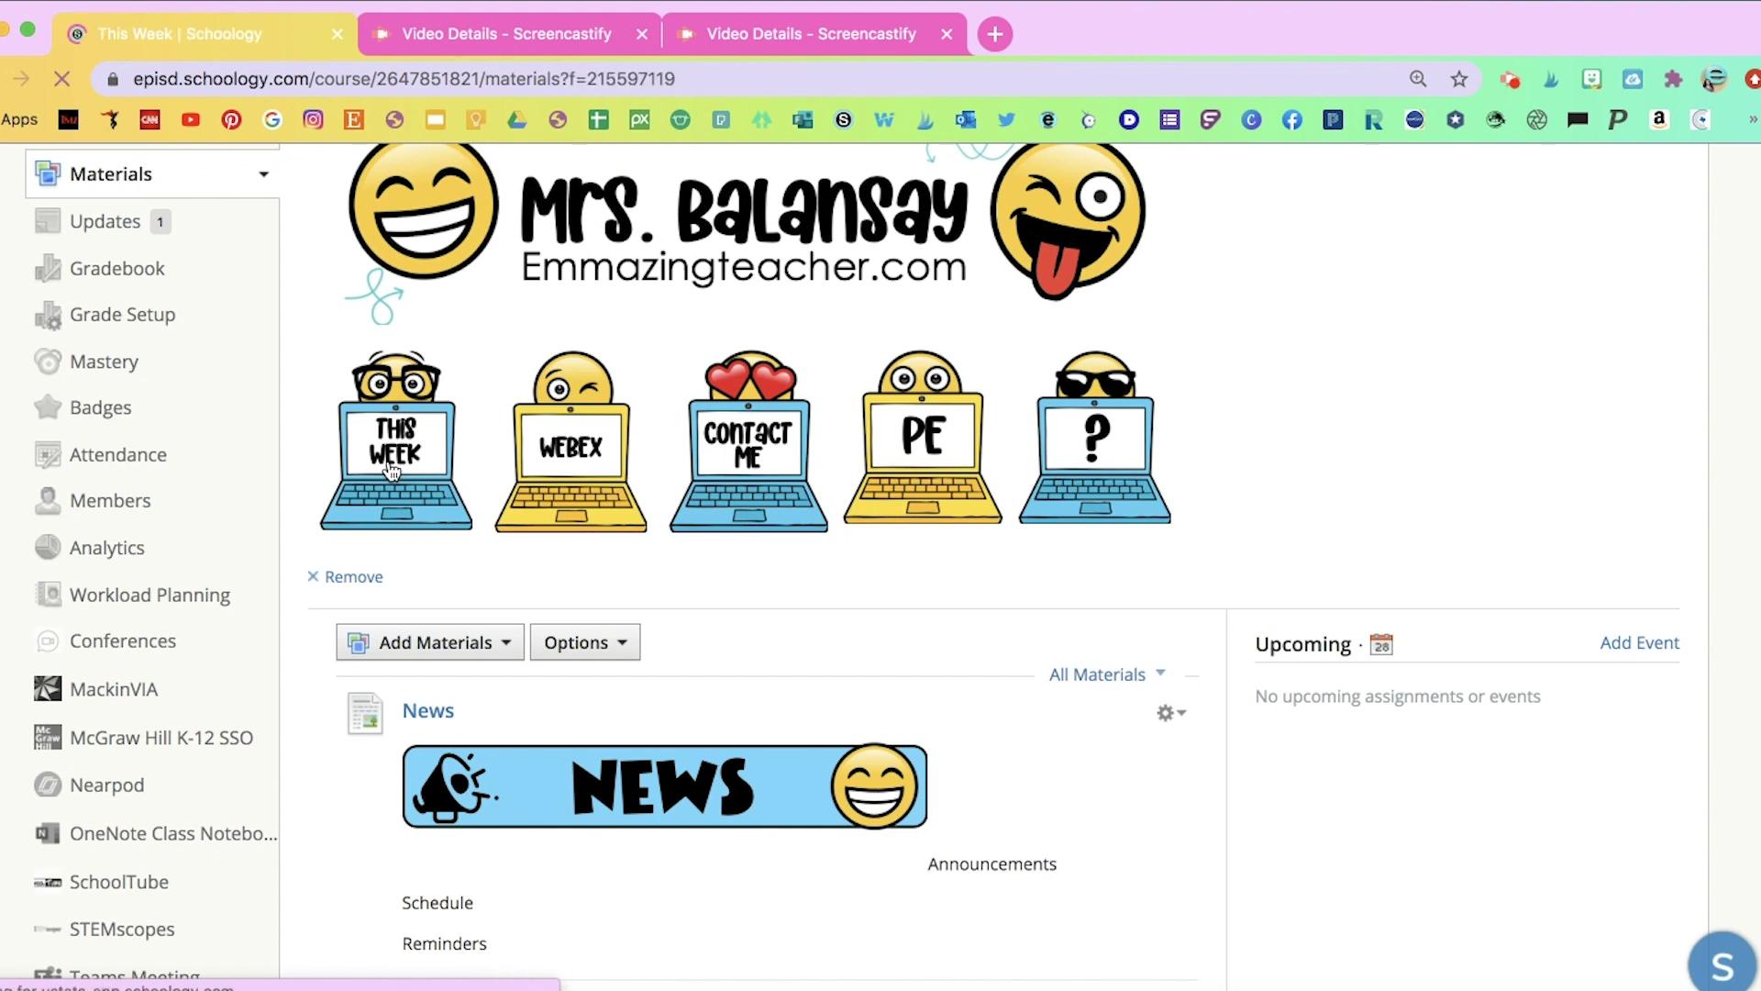
{"action": "scroll", "coordinate": [393, 471], "scroll_direction": "down", "scroll_amount": 1}
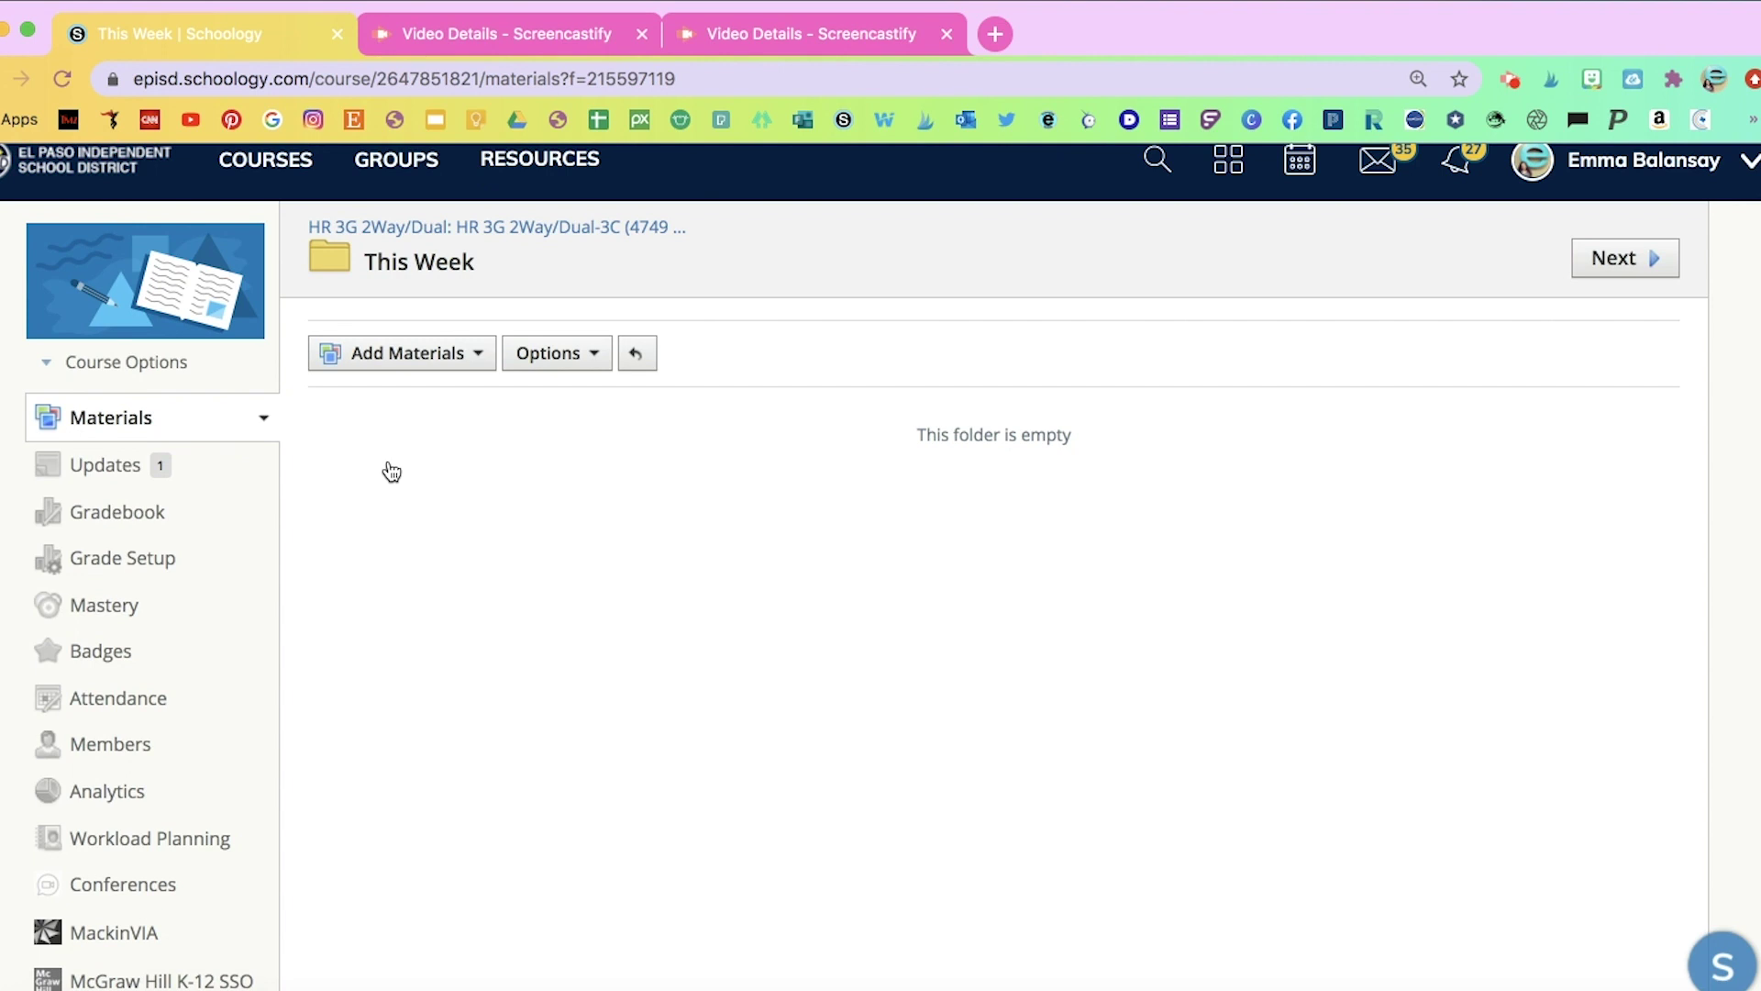
{"action": "key", "text": "super+r"}
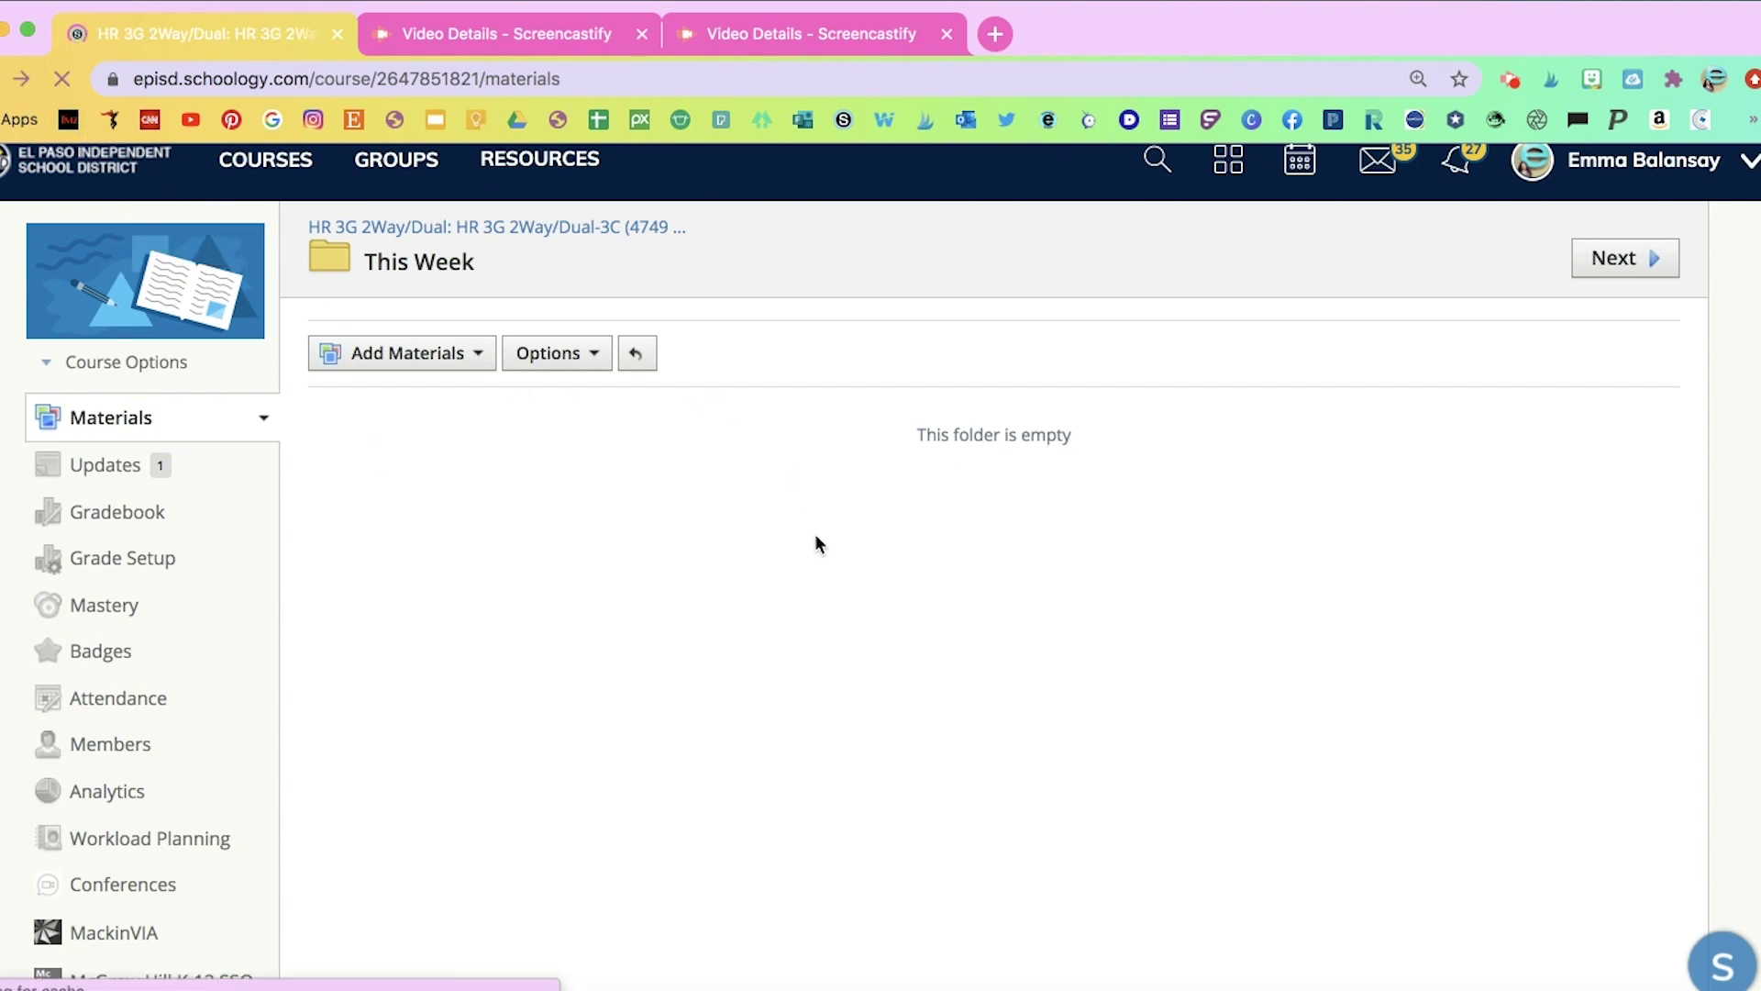
{"action": "scroll", "coordinate": [819, 546], "scroll_direction": "up", "scroll_amount": 2}
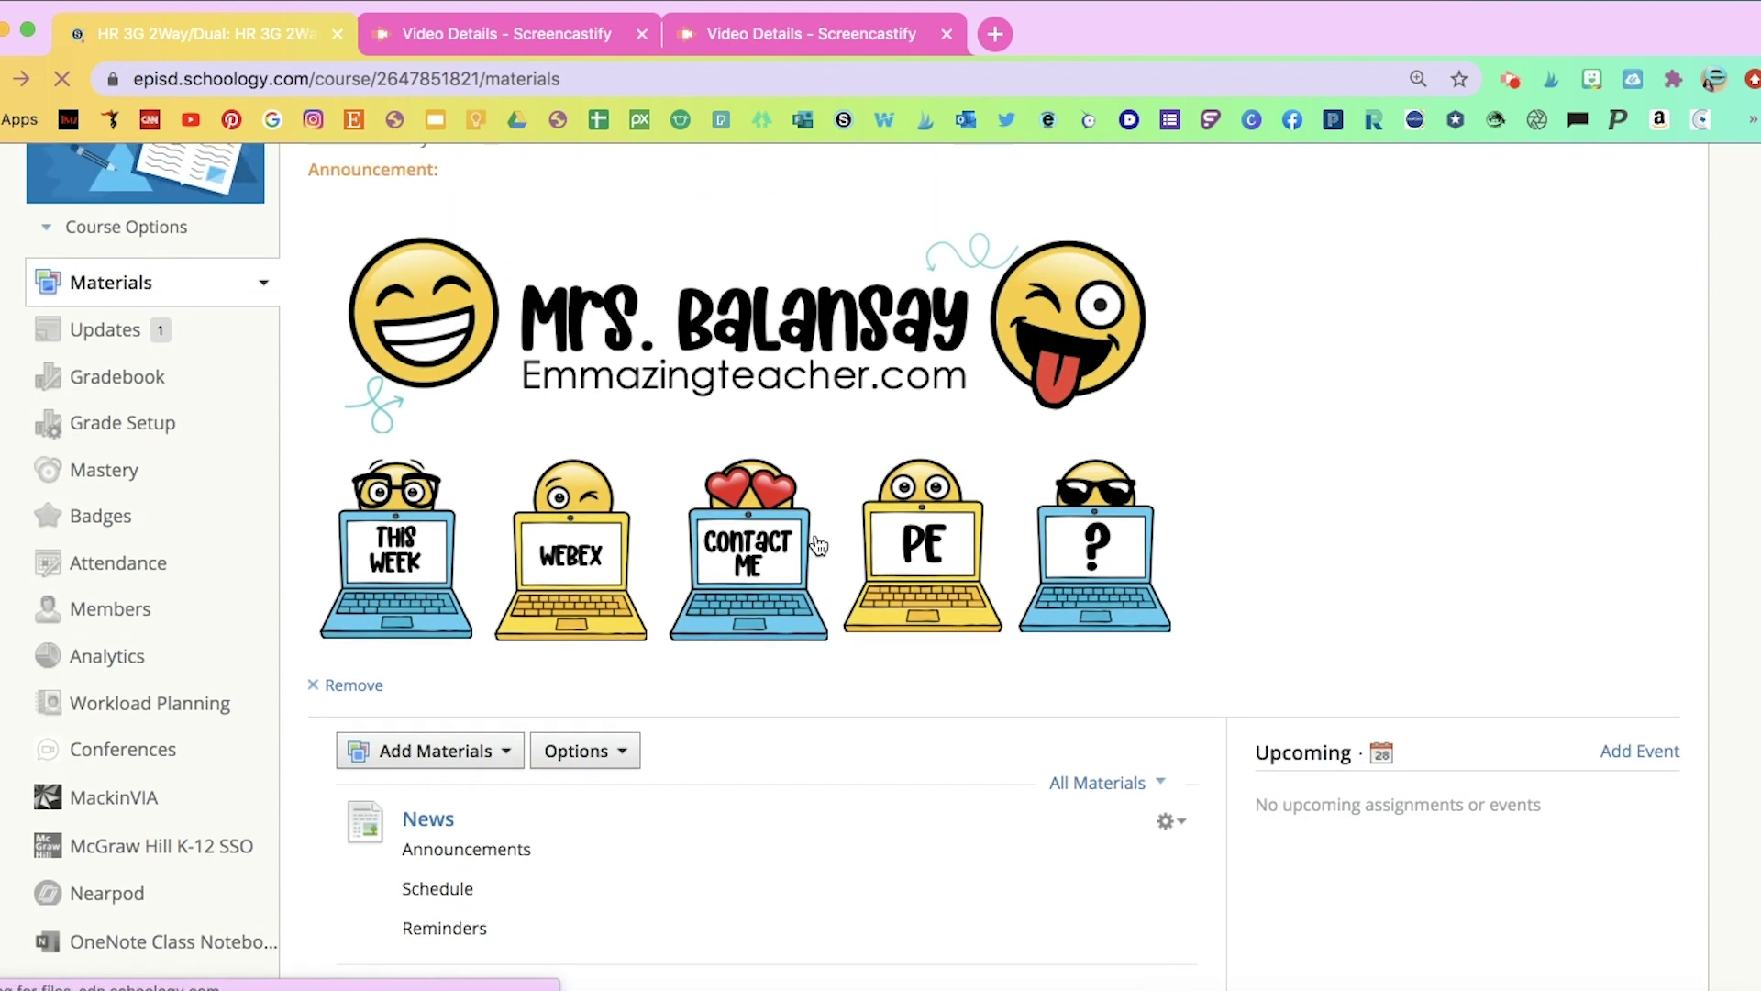
{"action": "scroll", "coordinate": [819, 546], "scroll_direction": "down", "scroll_amount": 10}
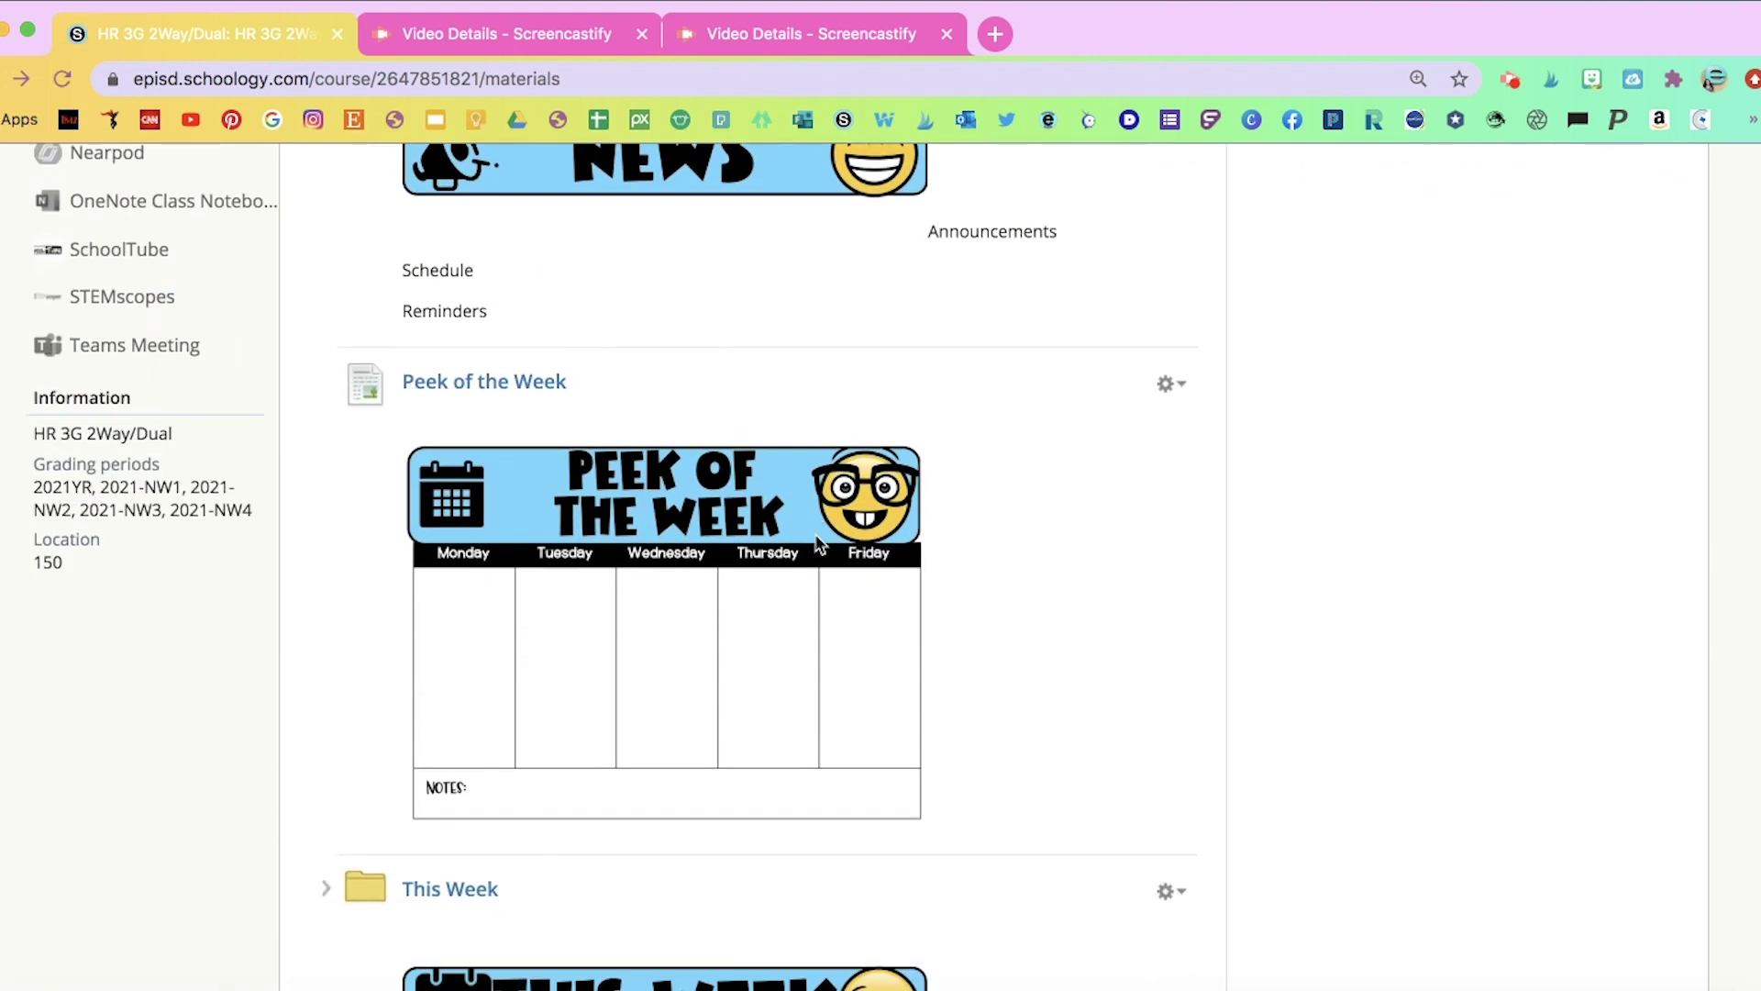
{"action": "scroll", "coordinate": [819, 545], "scroll_direction": "down", "scroll_amount": 10}
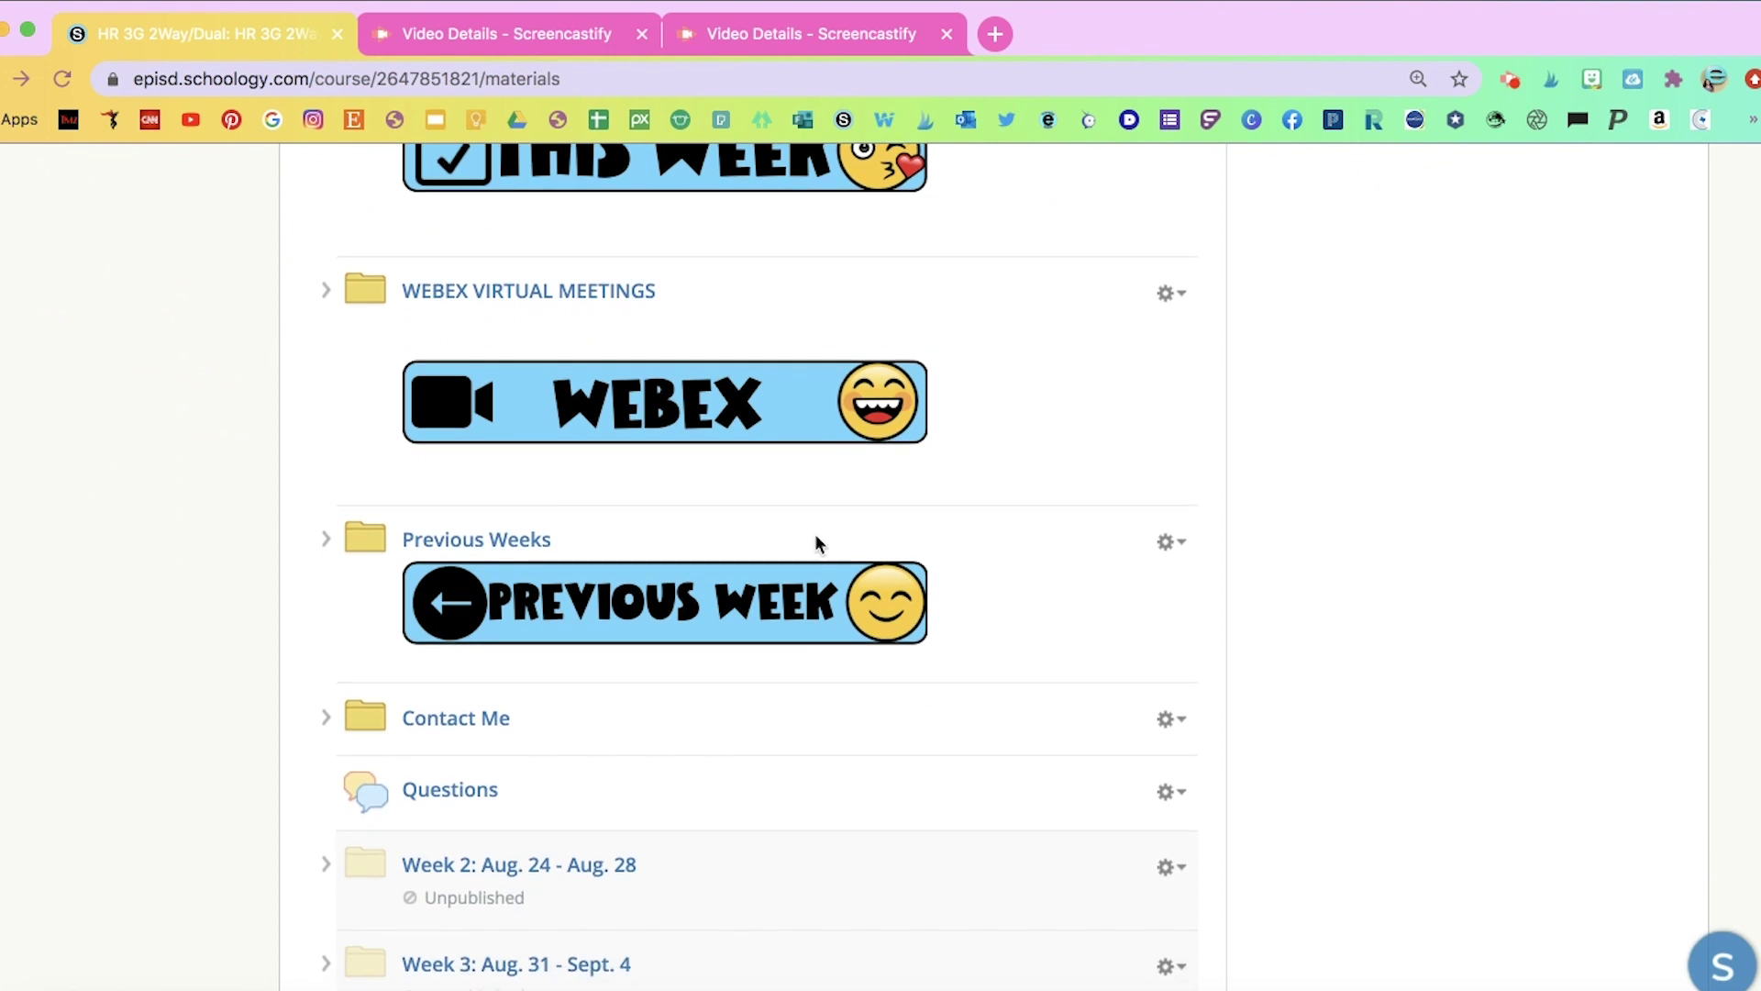
{"action": "scroll", "coordinate": [819, 545], "scroll_direction": "down", "scroll_amount": 3}
{"action": "scroll", "coordinate": [819, 544], "scroll_direction": "up", "scroll_amount": 10}
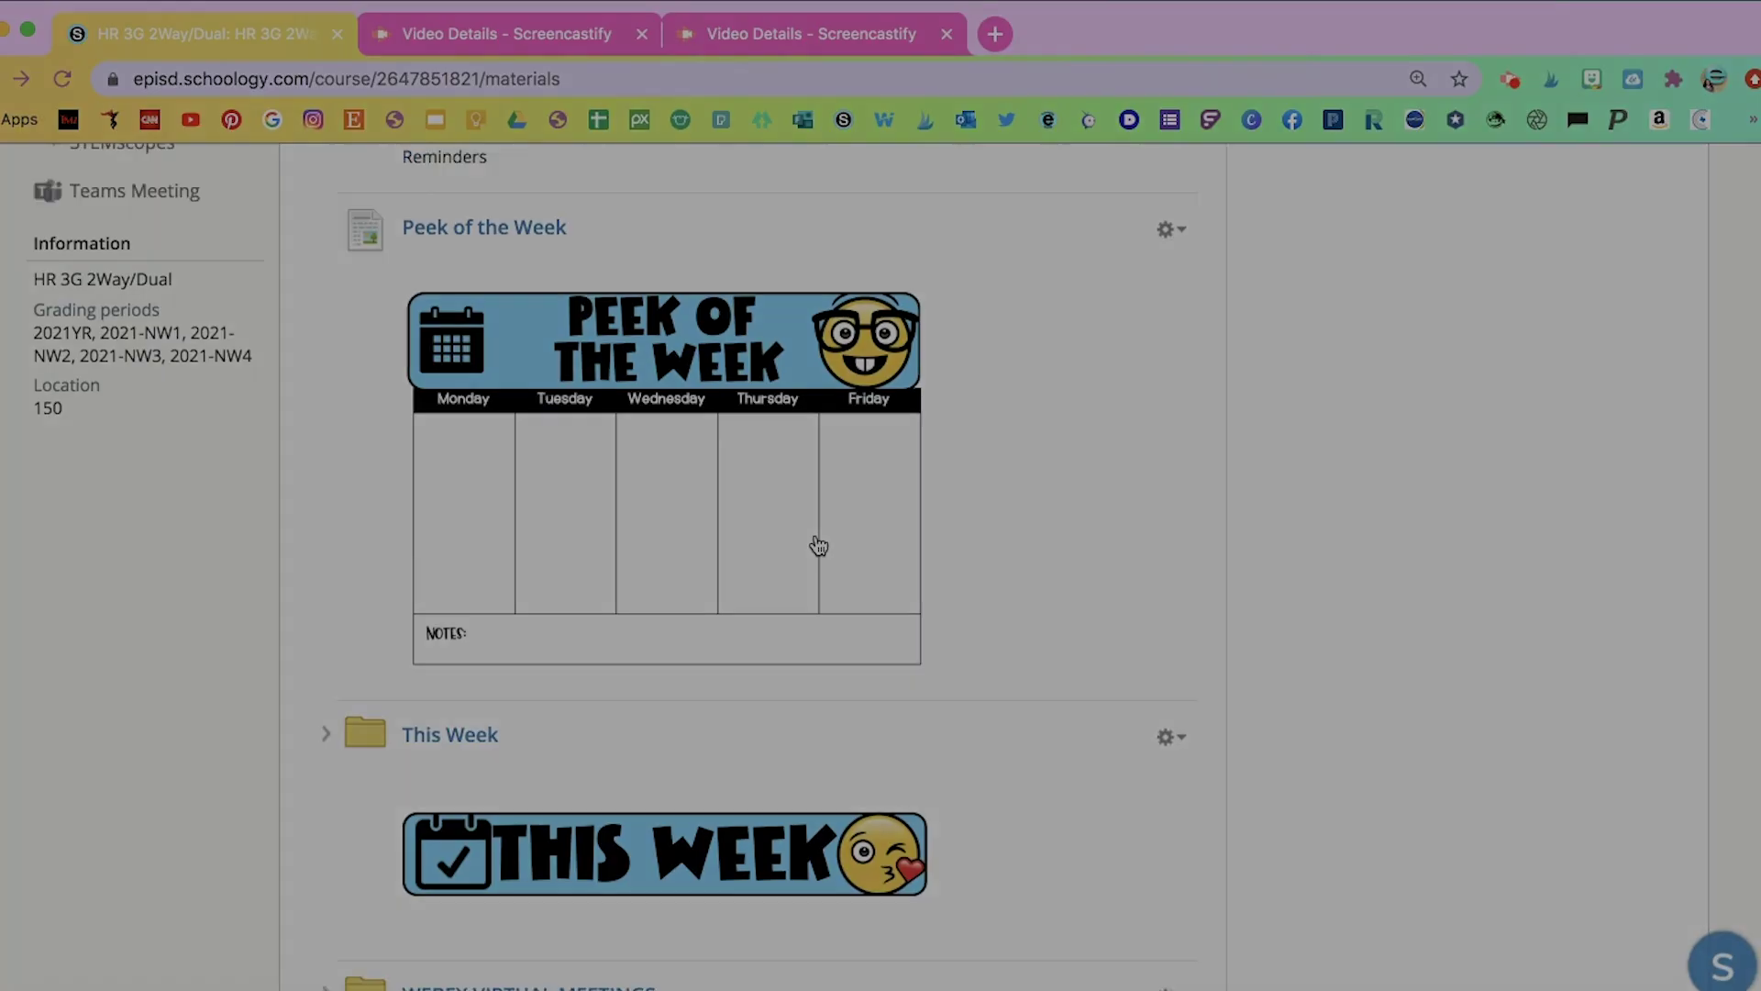
{"action": "scroll", "coordinate": [819, 545], "scroll_direction": "up", "scroll_amount": 2}
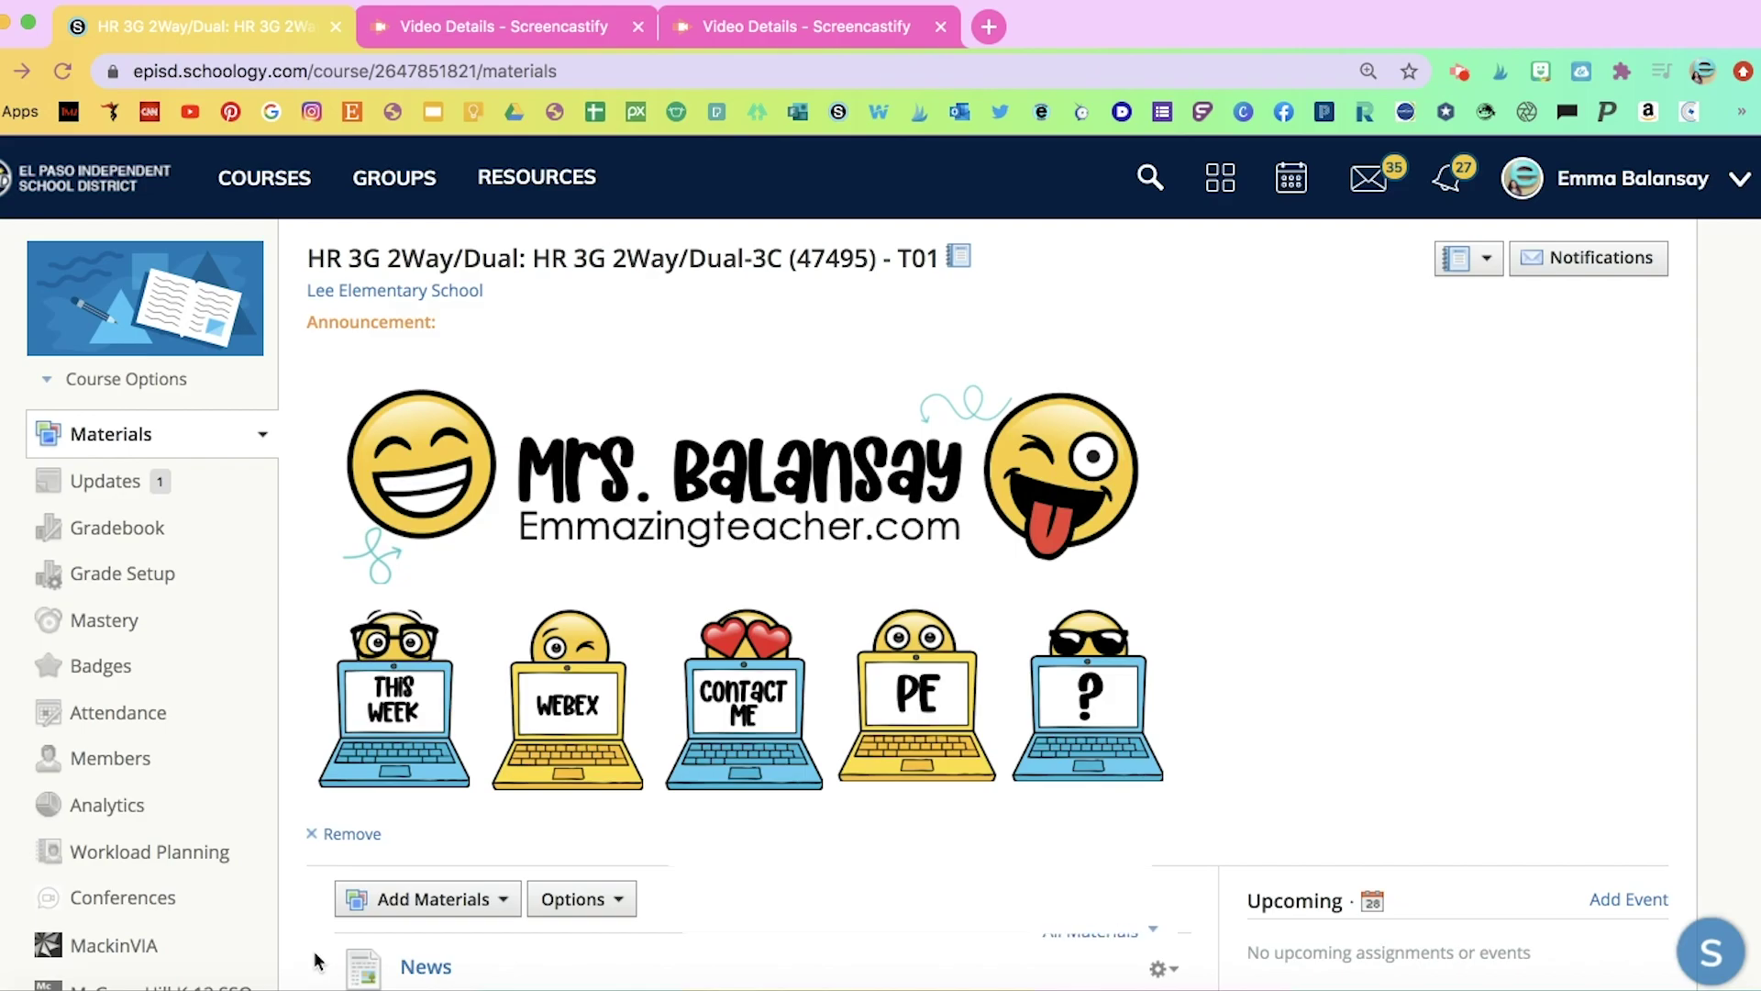